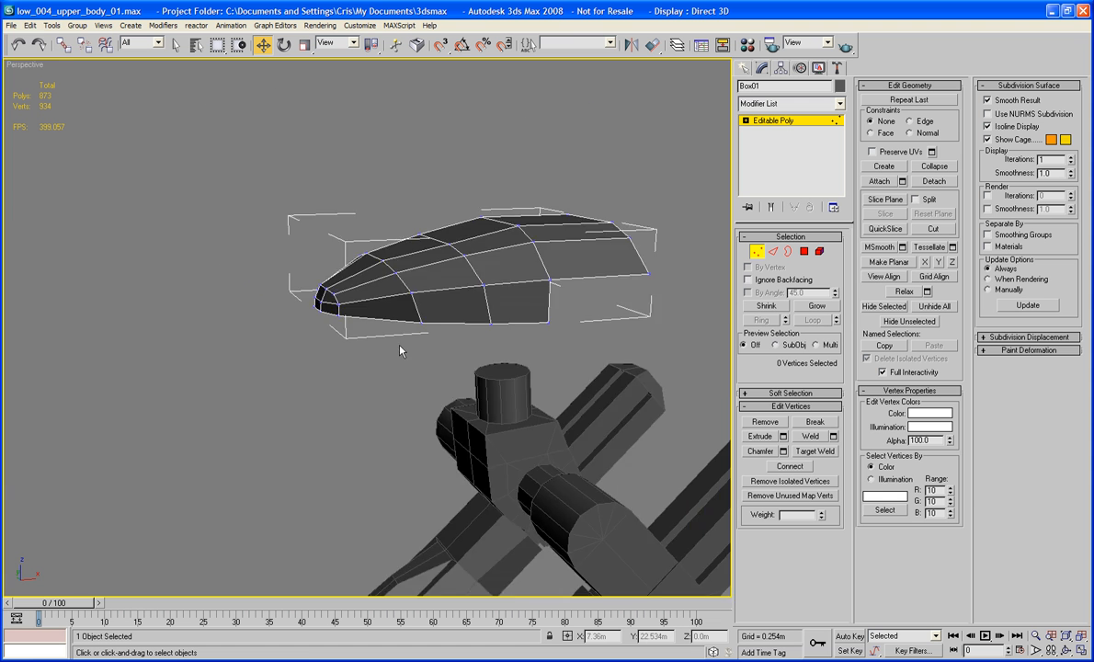
# Delete the rearmost polygon of the lower side wall on both sides of the upper body shell.
pyautogui.keyDown('alt'); pyautogui.moveTo(406, 355); pyautogui.dragTo(471, 322, button='middle'); pyautogui.keyUp('alt')
pyautogui.click(803, 251)
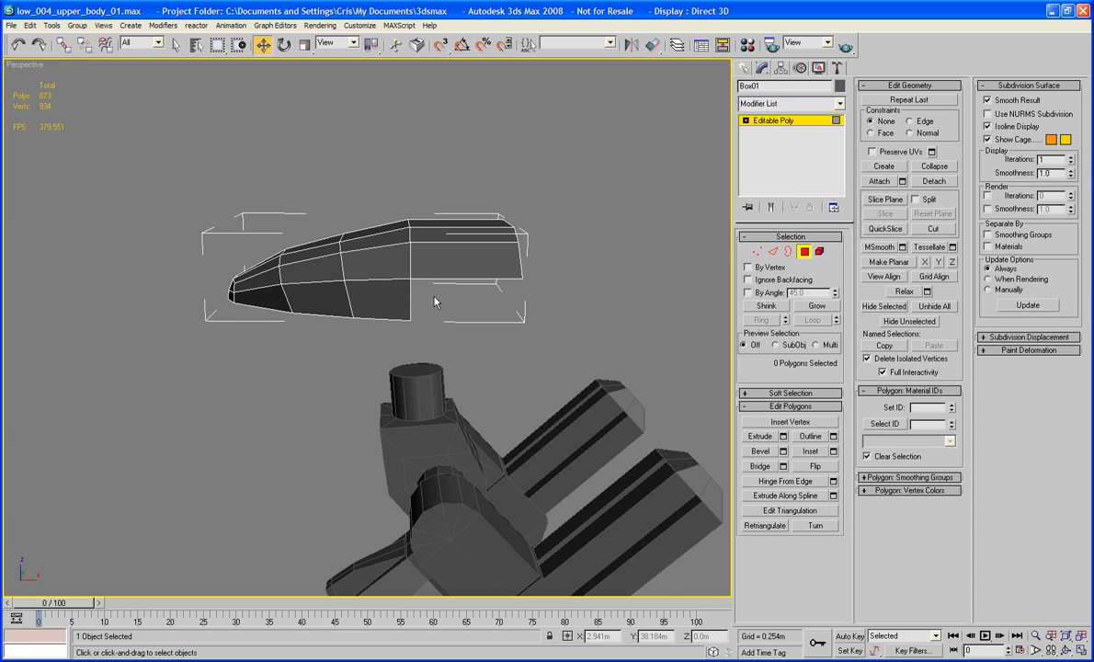
pyautogui.click(396, 298)
pyautogui.keyDown('alt'); pyautogui.moveTo(405, 301); pyautogui.dragTo(231, 384, button='middle'); pyautogui.keyUp('alt')
pyautogui.keyDown('ctrl'); pyautogui.click(231, 384); pyautogui.keyUp('ctrl')
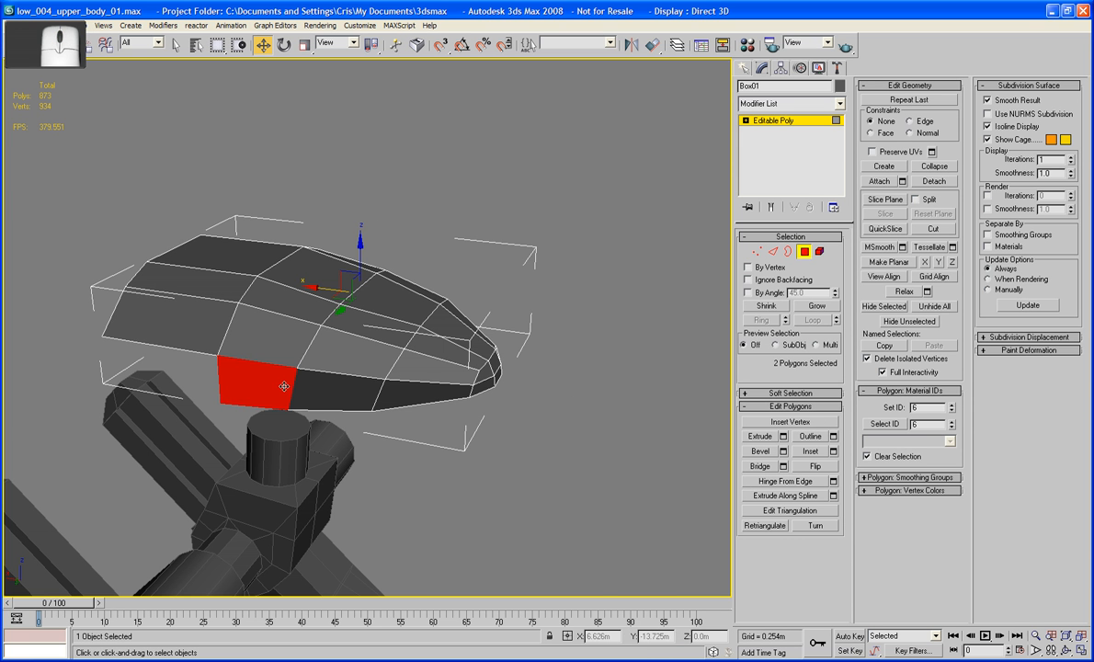
pyautogui.press('Delete')
pyautogui.keyDown('alt'); pyautogui.moveTo(501, 344); pyautogui.dragTo(334, 350, button='middle'); pyautogui.keyUp('alt')
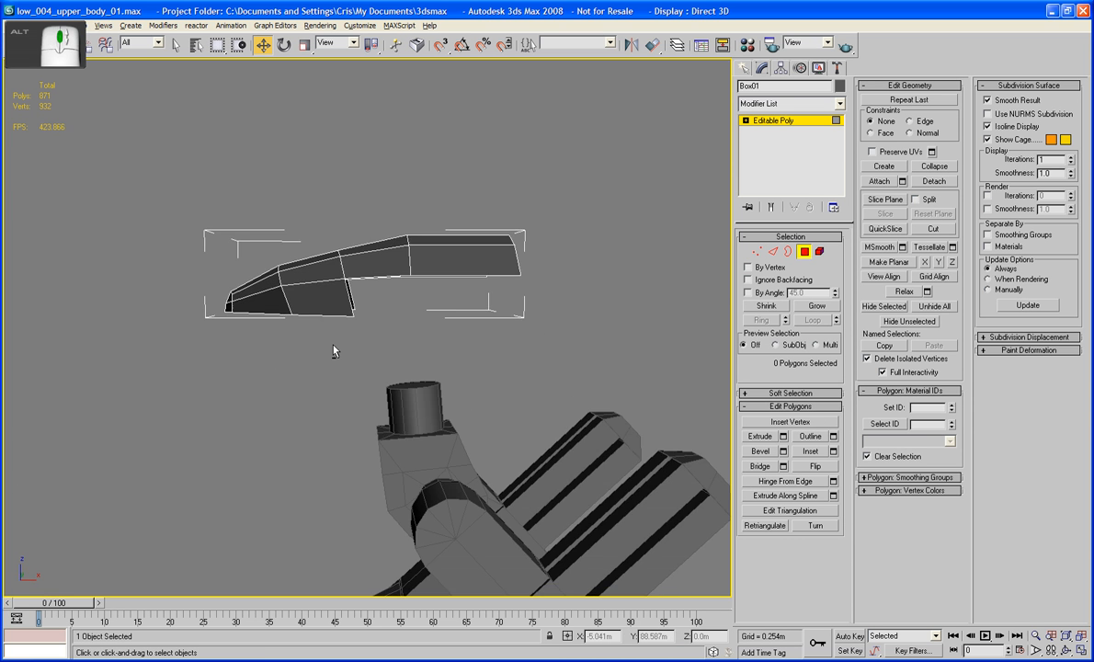
# Move the two bottom rear corner vertices of the lower side walls along X so the walls' rear edges stand nearly vertical.
pyautogui.click(756, 251)
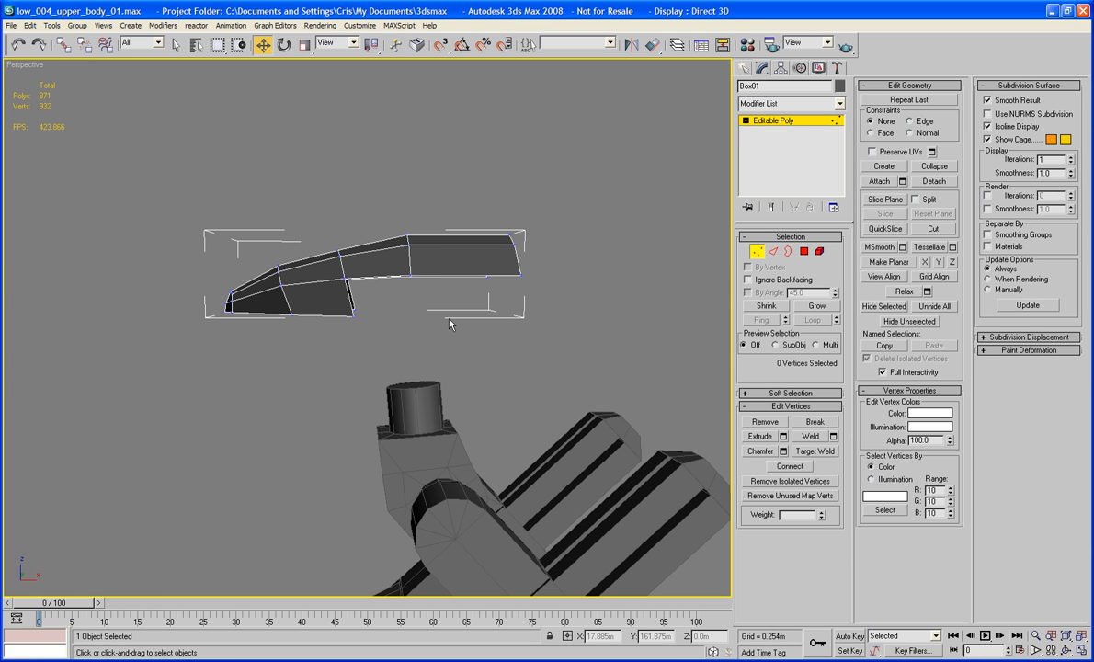
pyautogui.moveTo(322, 317); pyautogui.dragTo(333, 308)
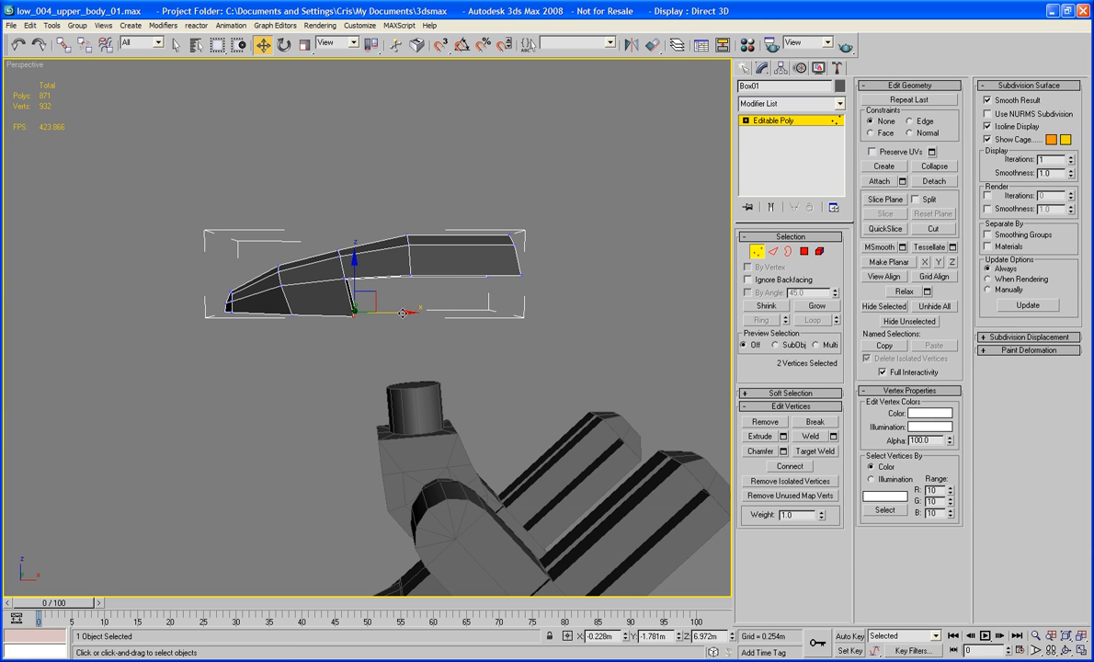
pyautogui.click(443, 364)
pyautogui.keyDown('alt'); pyautogui.moveTo(443, 363); pyautogui.dragTo(556, 300, button='middle'); pyautogui.keyUp('alt')
# Select the seven bottom border edges running along both side walls and around the nose.
pyautogui.click(773, 253)
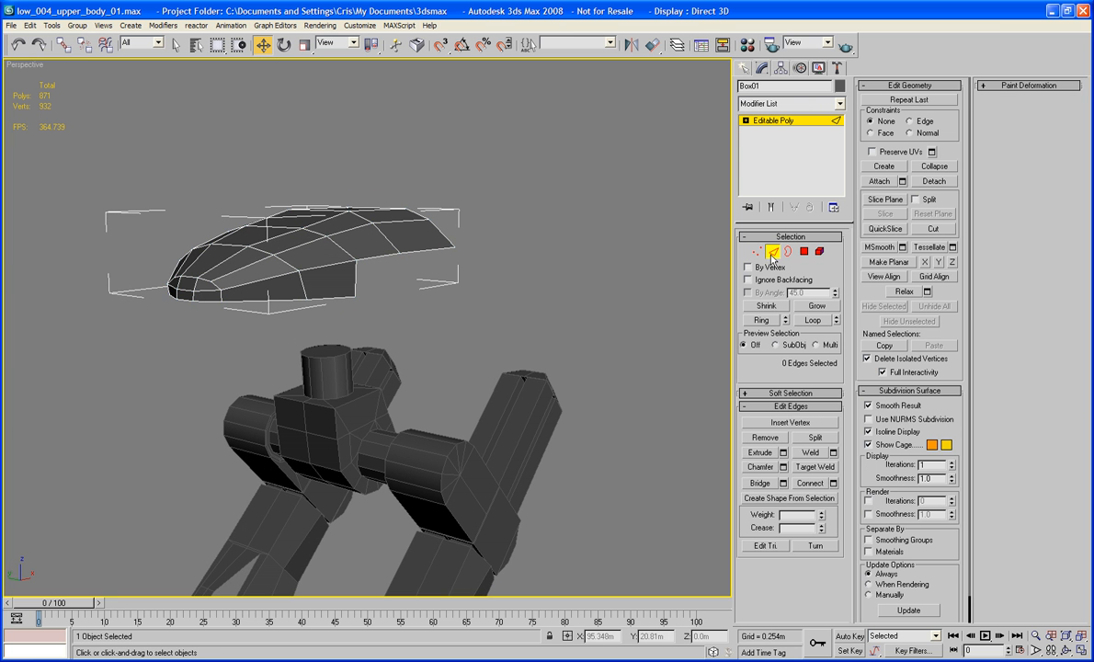
pyautogui.click(298, 300)
pyautogui.keyDown('ctrl'); pyautogui.click(221, 300); pyautogui.keyUp('ctrl')
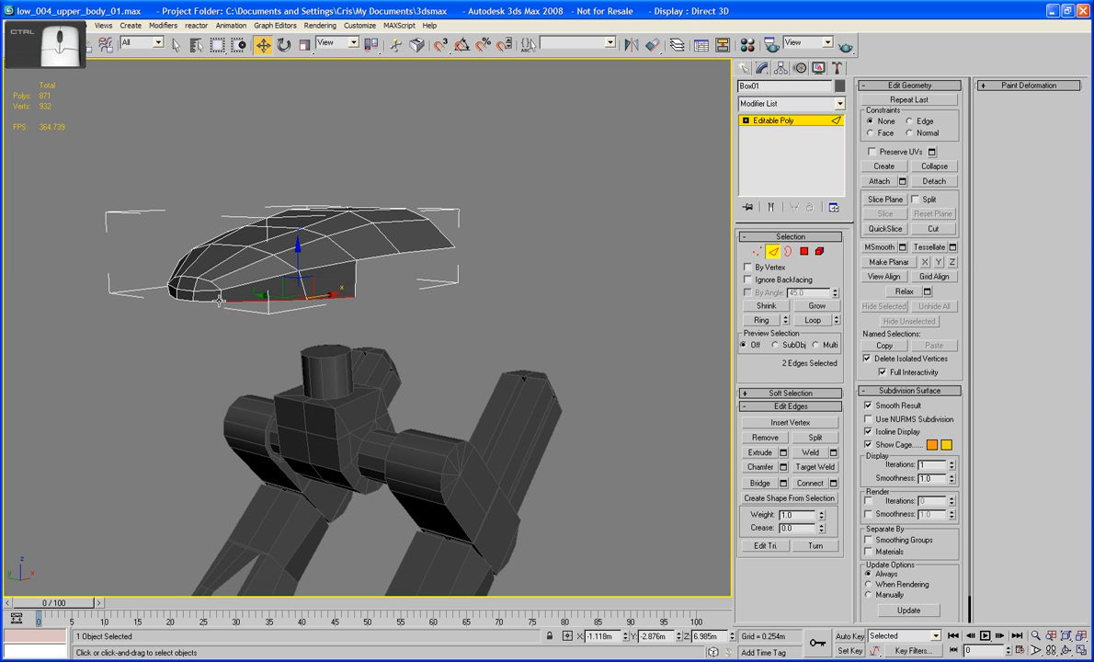
pyautogui.keyDown('ctrl'); pyautogui.click(191, 282); pyautogui.keyUp('ctrl')
pyautogui.keyDown('ctrl'); pyautogui.click(174, 285); pyautogui.keyUp('ctrl')
pyautogui.keyDown('alt'); pyautogui.moveTo(175, 285); pyautogui.dragTo(385, 316, button='middle'); pyautogui.keyUp('alt')
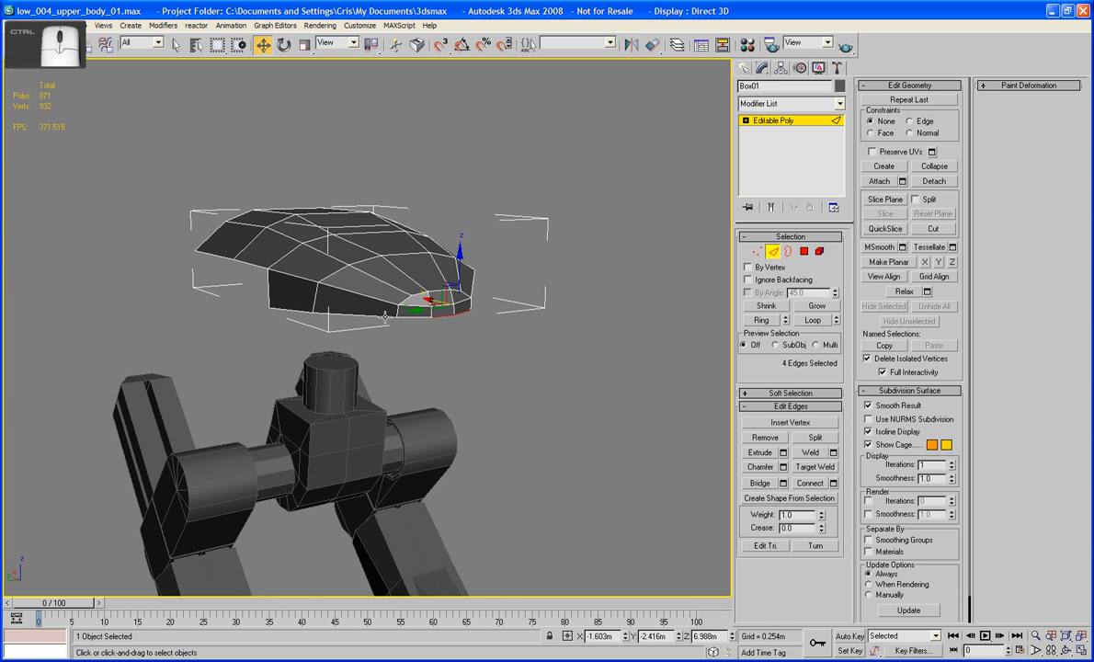
pyautogui.keyDown('ctrl'); pyautogui.click(390, 309); pyautogui.keyUp('ctrl')
pyautogui.keyDown('ctrl'); pyautogui.click(333, 303); pyautogui.keyUp('ctrl')
pyautogui.keyDown('ctrl'); pyautogui.click(274, 298); pyautogui.keyUp('ctrl')
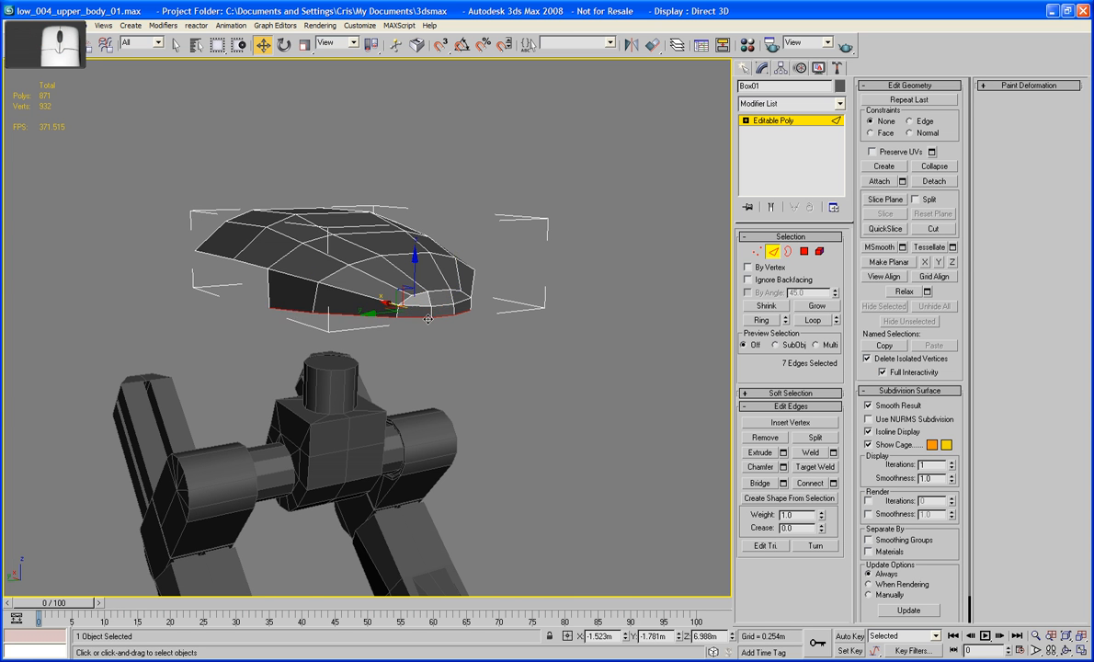
# Extrude the seven selected border edges slightly inward with a uniform scale copy to form a narrow lip.
pyautogui.moveTo(274, 297)
pyautogui.keyDown('alt'); pyautogui.mouseDown(button='middle')
pyautogui.moveTo(305, 315)
pyautogui.moveTo(276, 303)
pyautogui.mouseUp(button='middle'); pyautogui.keyUp('alt')
pyautogui.keyDown('shift'); pyautogui.moveTo(199, 253); pyautogui.dragTo(201, 286); pyautogui.keyUp('shift')
pyautogui.keyDown('alt'); pyautogui.moveTo(200, 286); pyautogui.dragTo(333, 280, button='middle'); pyautogui.keyUp('alt')
pyautogui.scroll(3, 289, 253)
pyautogui.click(304, 45)
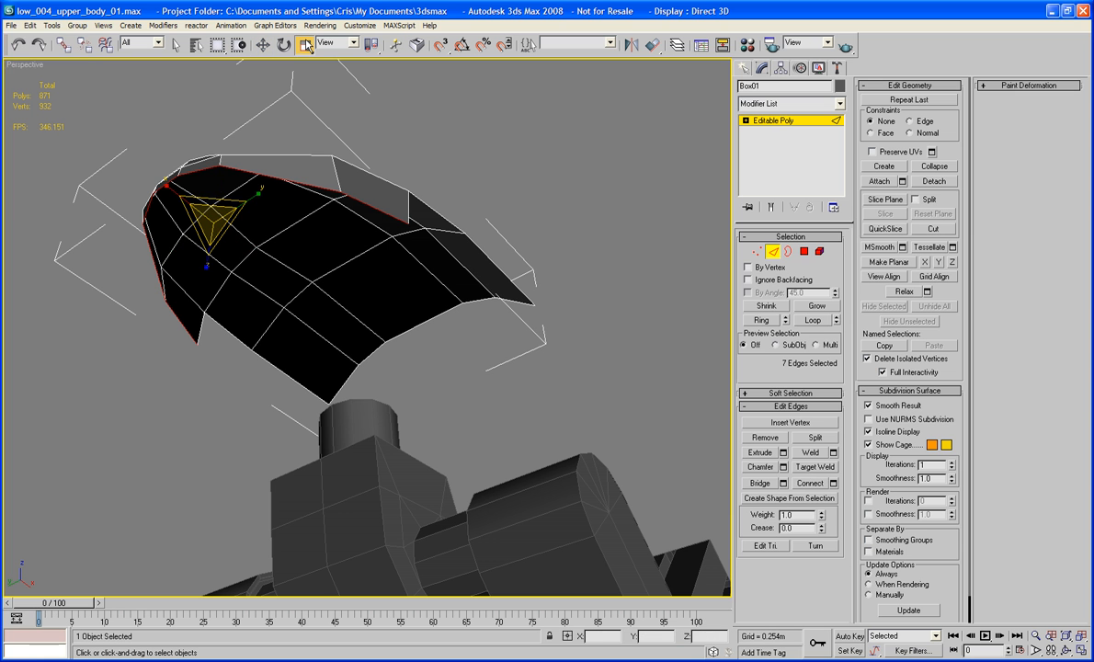
pyautogui.moveTo(206, 217)
pyautogui.keyDown('shift'); pyautogui.mouseDown()
pyautogui.moveTo(194, 207)
pyautogui.moveTo(208, 222)
pyautogui.mouseUp(); pyautogui.keyUp('shift')
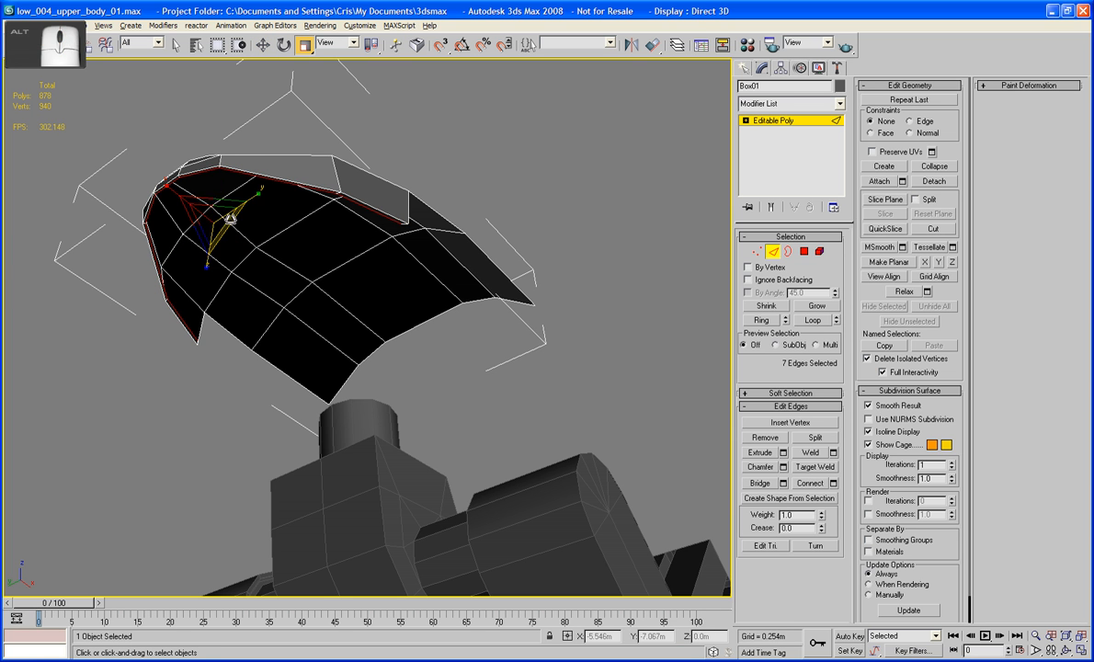
# Extrude the inner lip edges downward to form a lower band beneath the side walls and nose.
pyautogui.keyDown('alt'); pyautogui.moveTo(230, 218); pyautogui.dragTo(230, 263, button='middle'); pyautogui.keyUp('alt')
pyautogui.click(263, 45)
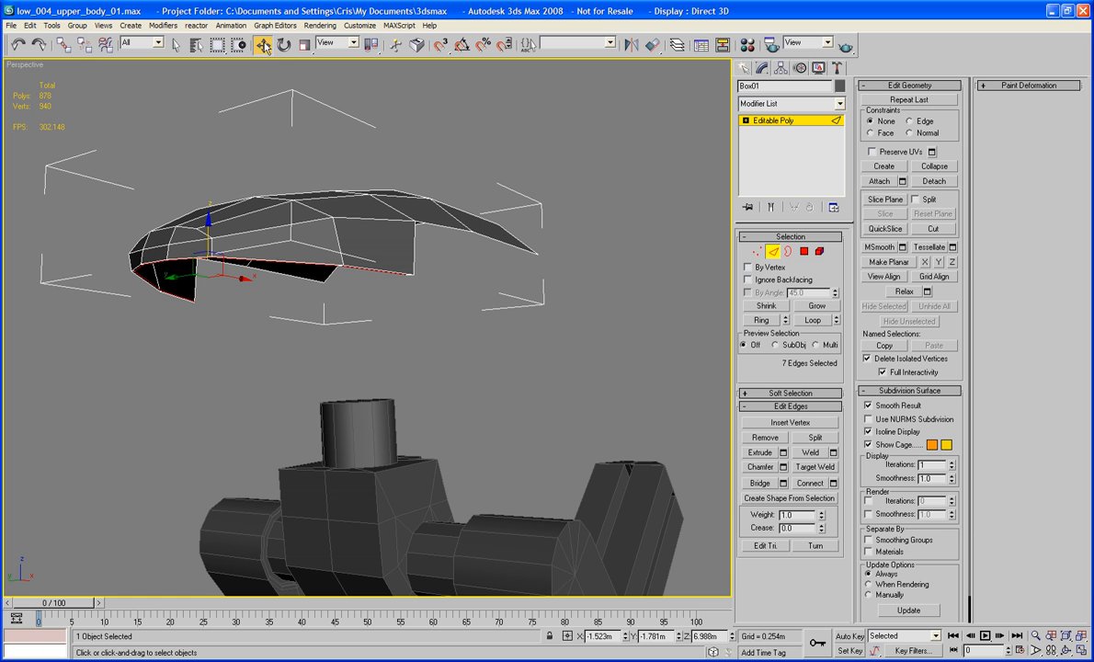
pyautogui.keyDown('shift'); pyautogui.moveTo(215, 240); pyautogui.dragTo(204, 281); pyautogui.keyUp('shift')
pyautogui.moveTo(244, 322)
pyautogui.keyDown('alt'); pyautogui.mouseDown(button='middle')
pyautogui.moveTo(295, 252)
pyautogui.moveTo(198, 247)
pyautogui.moveTo(215, 231)
pyautogui.mouseUp(button='middle'); pyautogui.keyUp('alt')
# In the wireframe front view, move the lower band's front nose polygon about 0.15 m rearward along X.
pyautogui.click(176, 219)
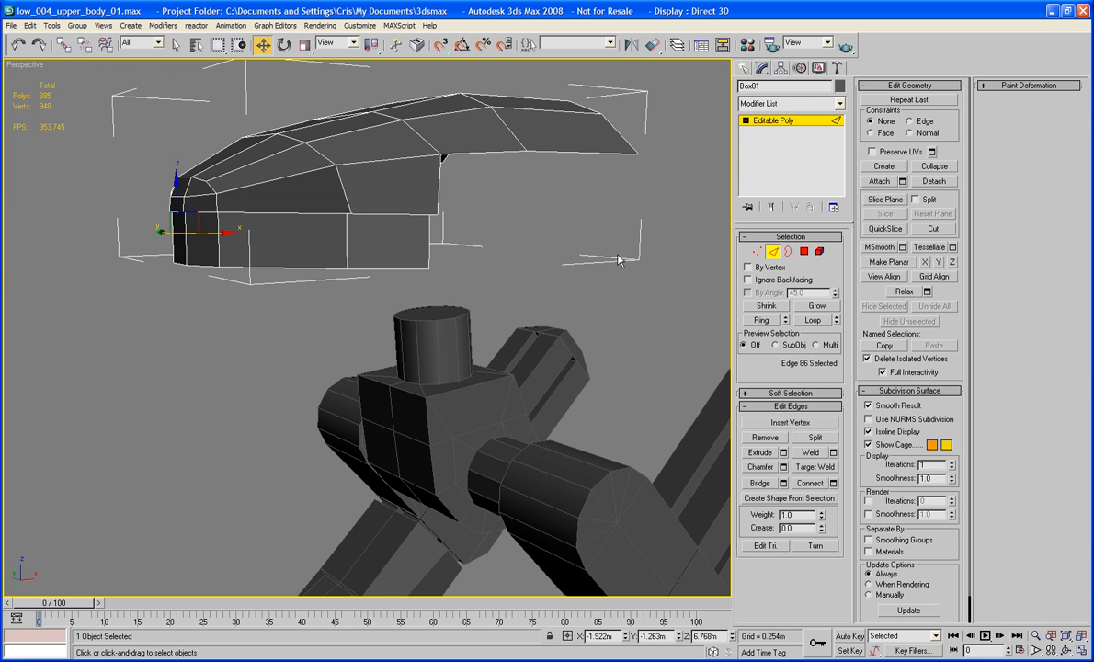
pyautogui.press('4')
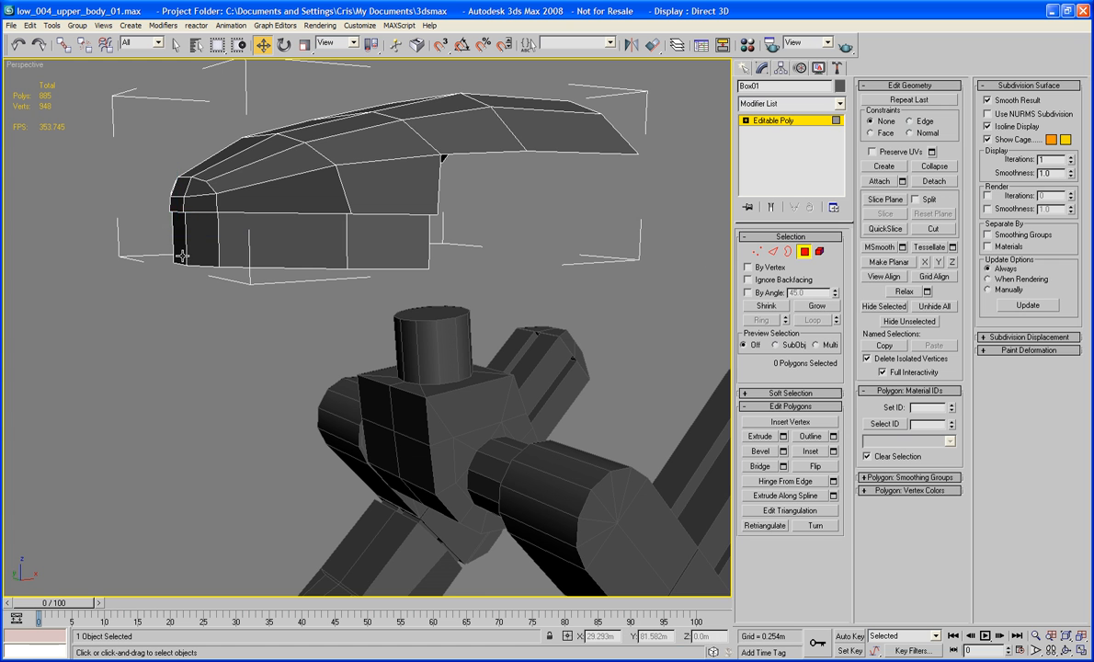
pyautogui.click(182, 241)
pyautogui.press('f')
pyautogui.press('F3')
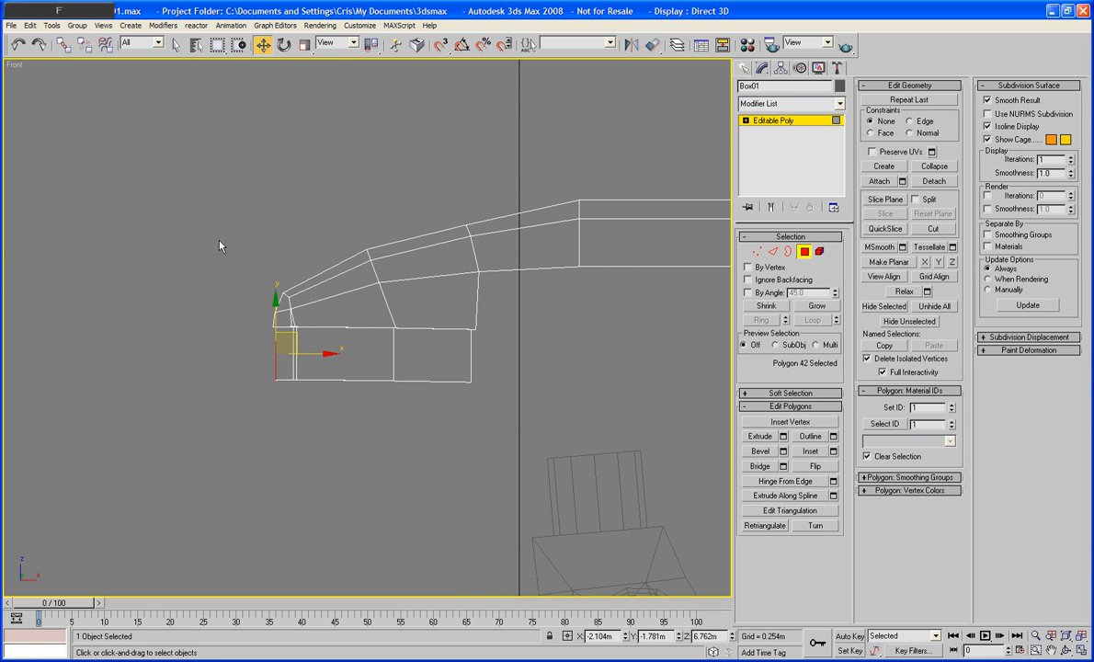
pyautogui.moveTo(311, 356); pyautogui.dragTo(327, 361)
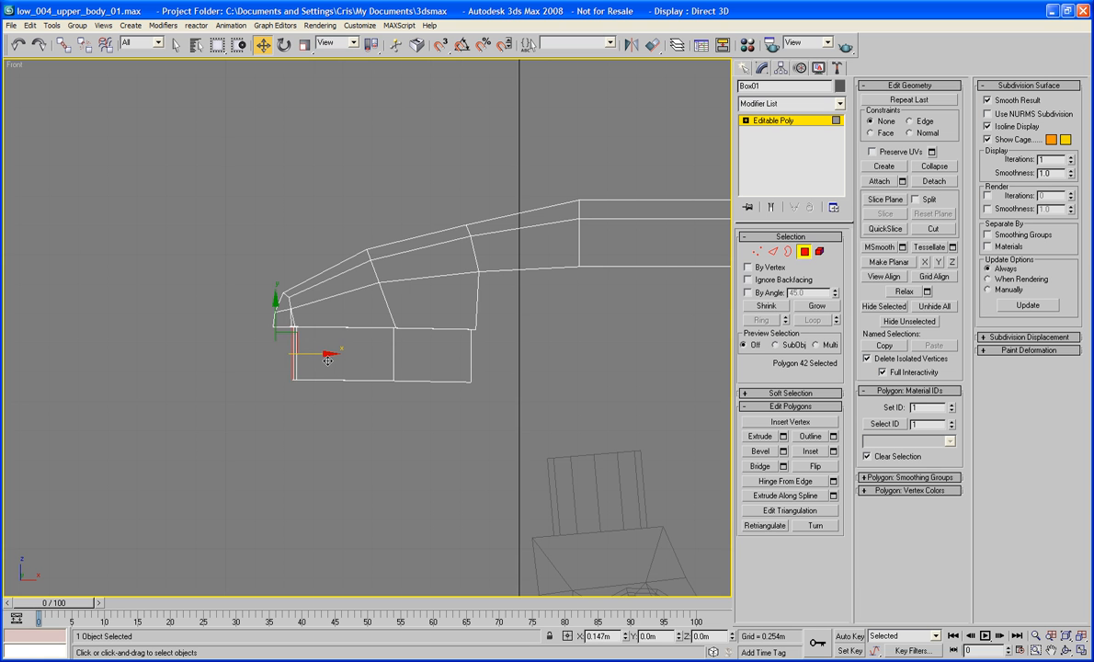
# Move the vertices at the lower band's front corner about 0.03 m toward the nose along X.
pyautogui.scroll(6, 324, 294)
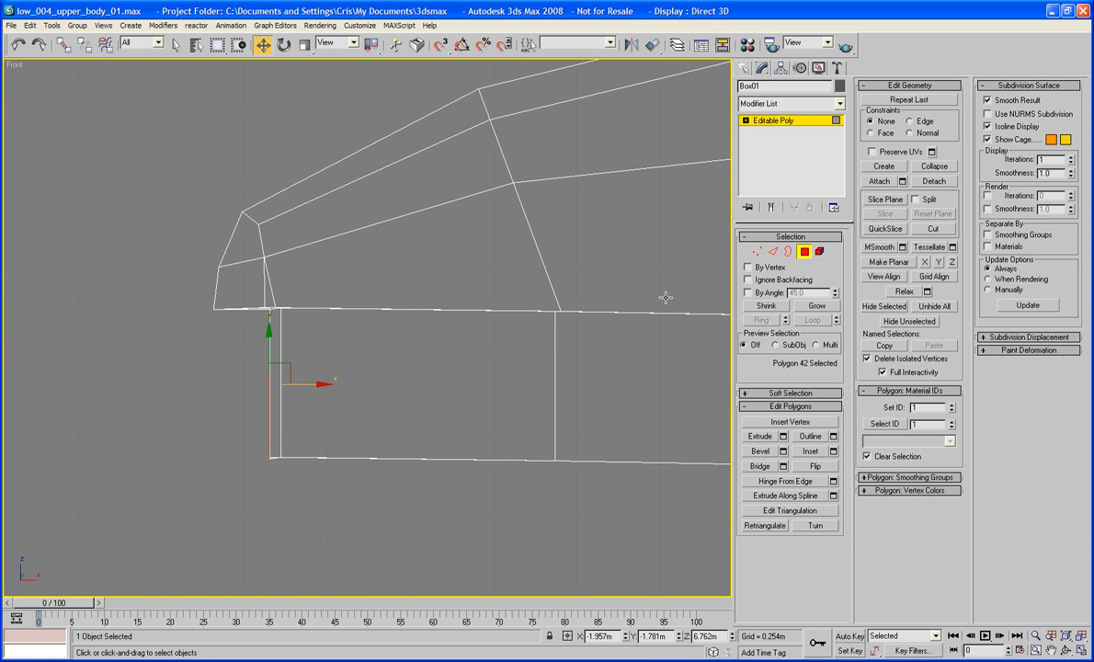
pyautogui.press('1')
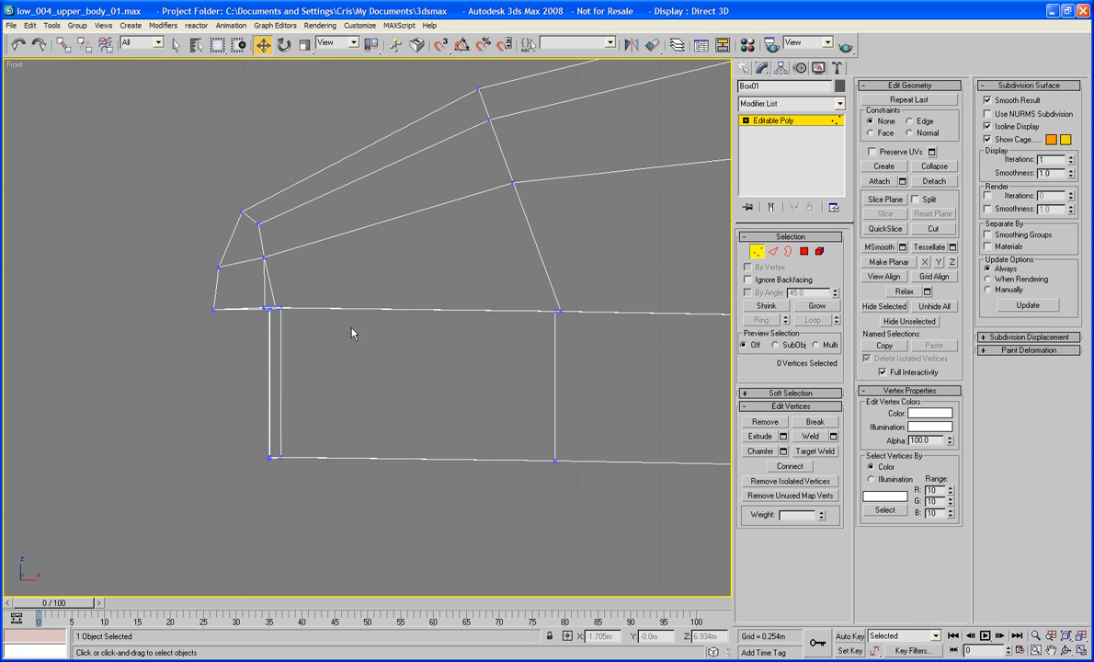
pyautogui.click(282, 309)
pyautogui.keyDown('ctrl'); pyautogui.click(279, 457); pyautogui.keyUp('ctrl')
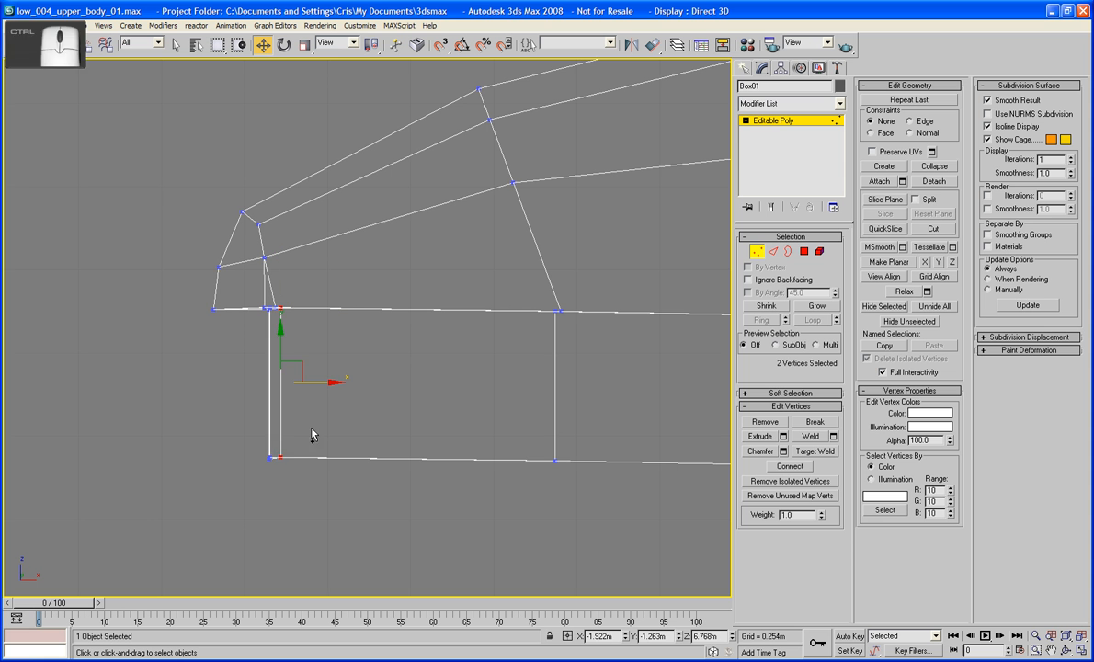
pyautogui.moveTo(322, 394)
pyautogui.mouseDown()
pyautogui.moveTo(299, 379)
pyautogui.moveTo(312, 379)
pyautogui.mouseUp()
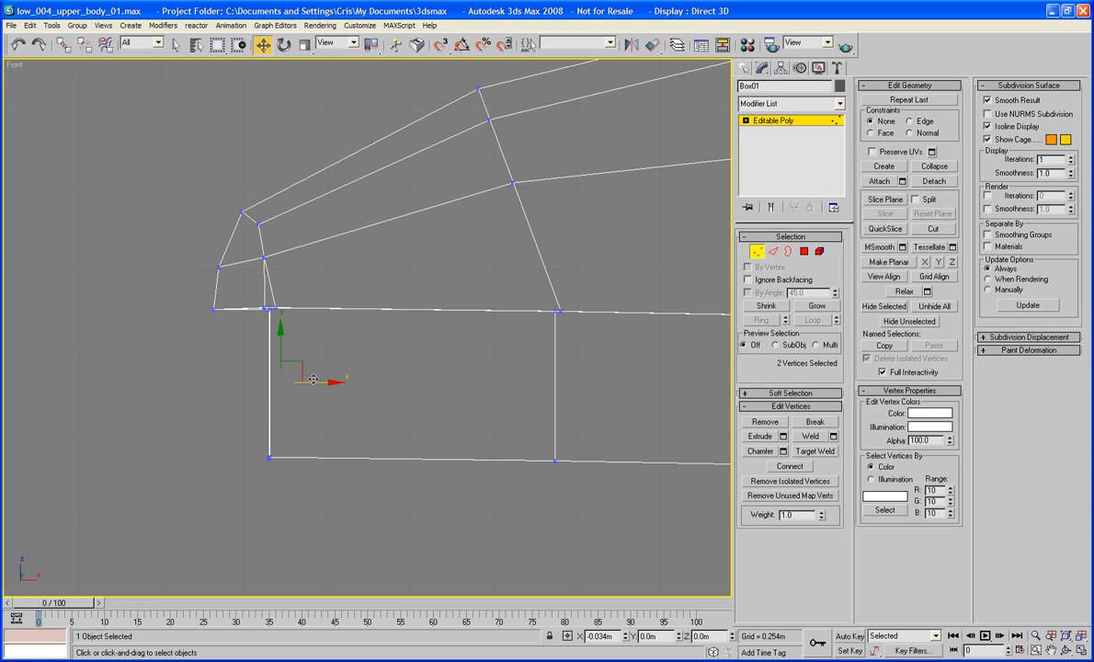
# Move the bottom corner vertex of the nose wall about 0.03 m forward along X, aligning it with the vertex above.
pyautogui.scroll(8, 313, 379)
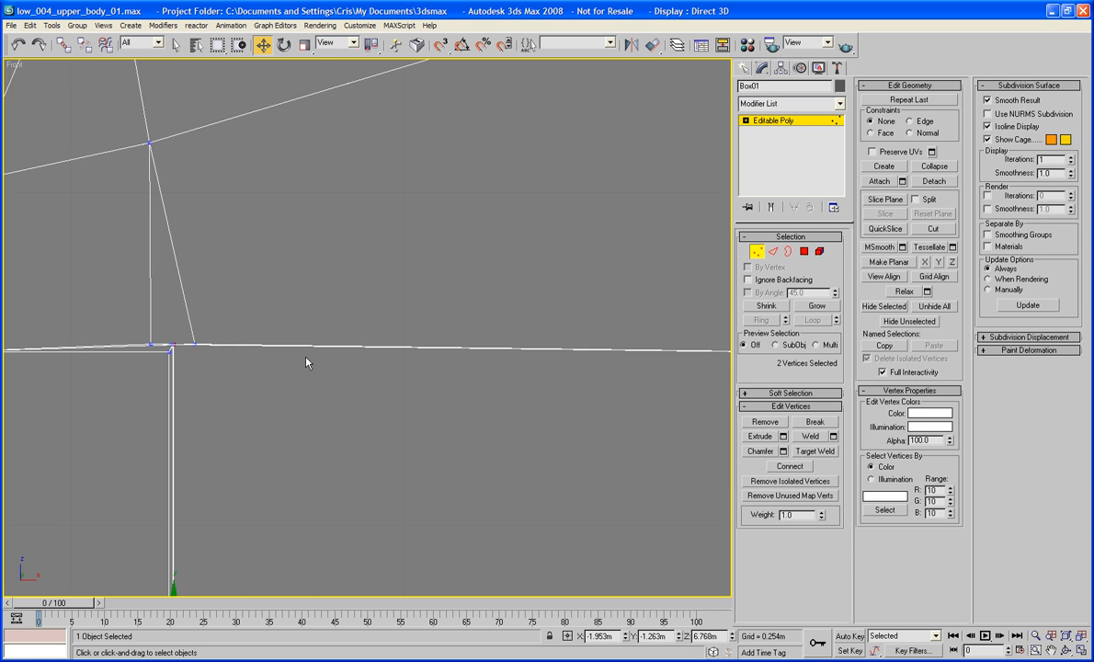
pyautogui.moveTo(324, 385); pyautogui.dragTo(323, 383)
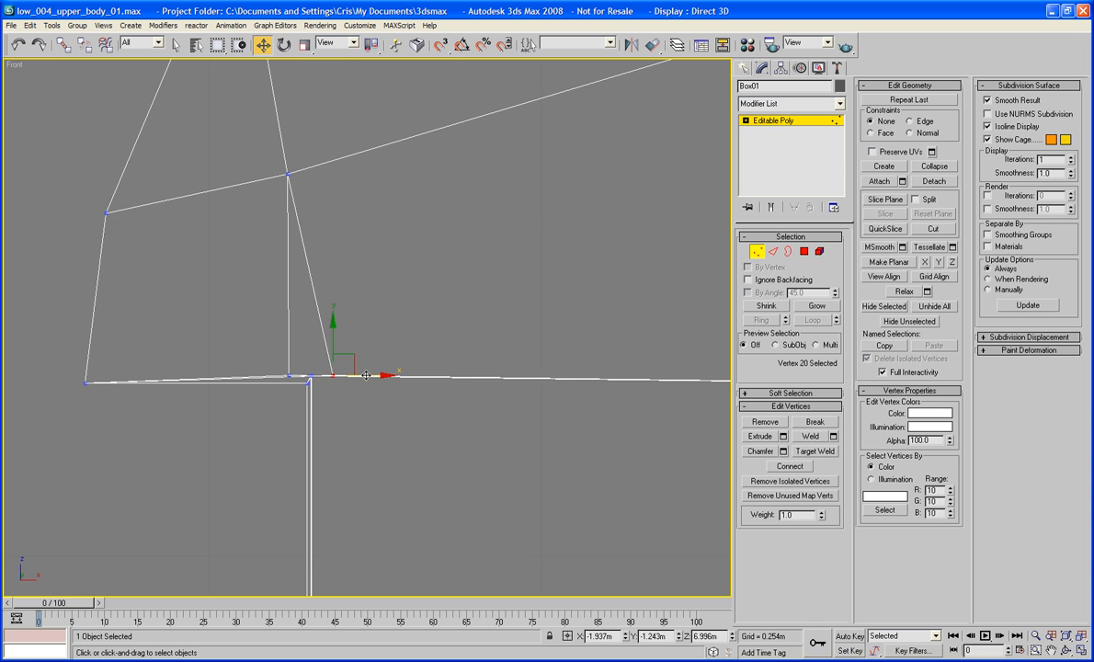
pyautogui.scroll(-5, 319, 374)
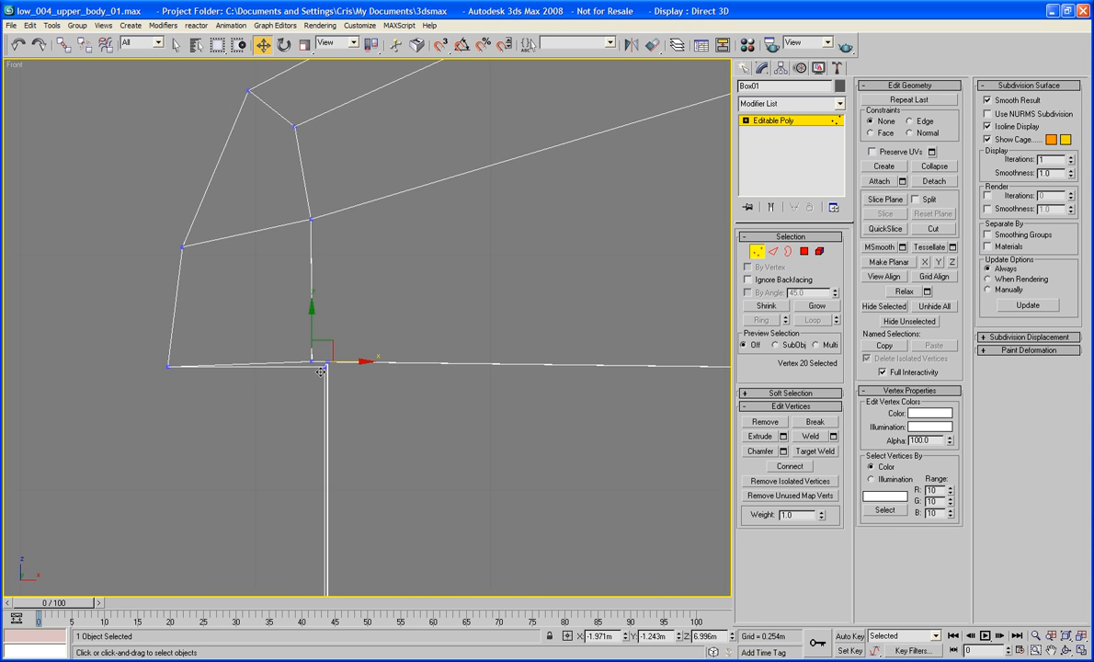
# In the perspective view, extrude the shell's two open rear side edges outward along Y to form a flap.
pyautogui.press('p')
pyautogui.keyDown('alt'); pyautogui.moveTo(319, 375); pyautogui.dragTo(349, 278, button='middle'); pyautogui.keyUp('alt')
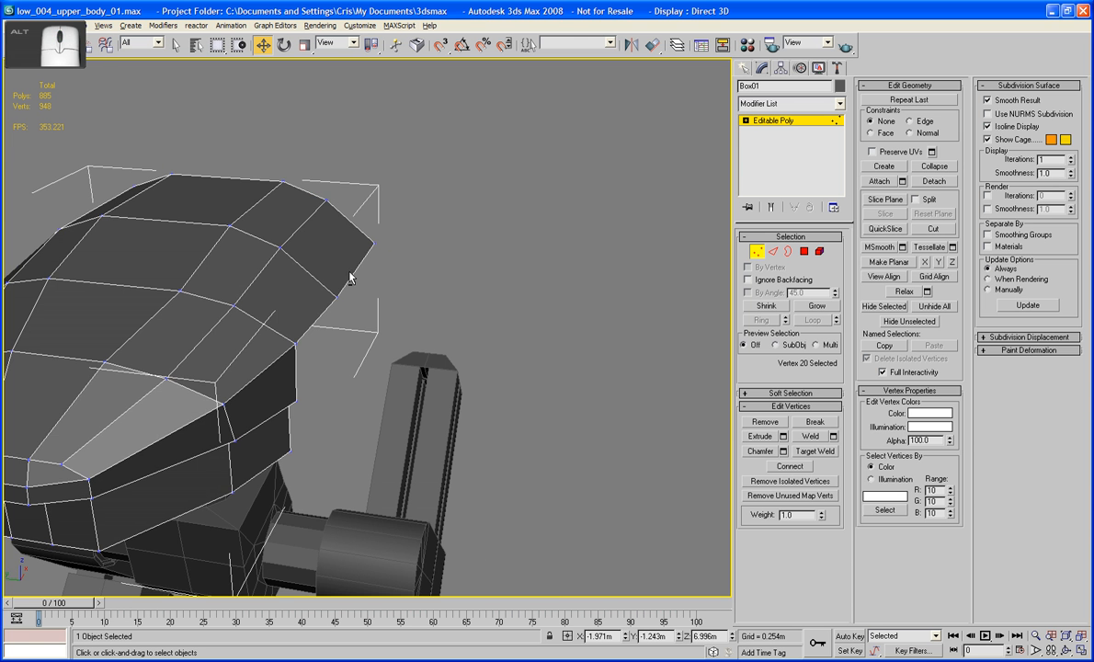
pyautogui.click(773, 251)
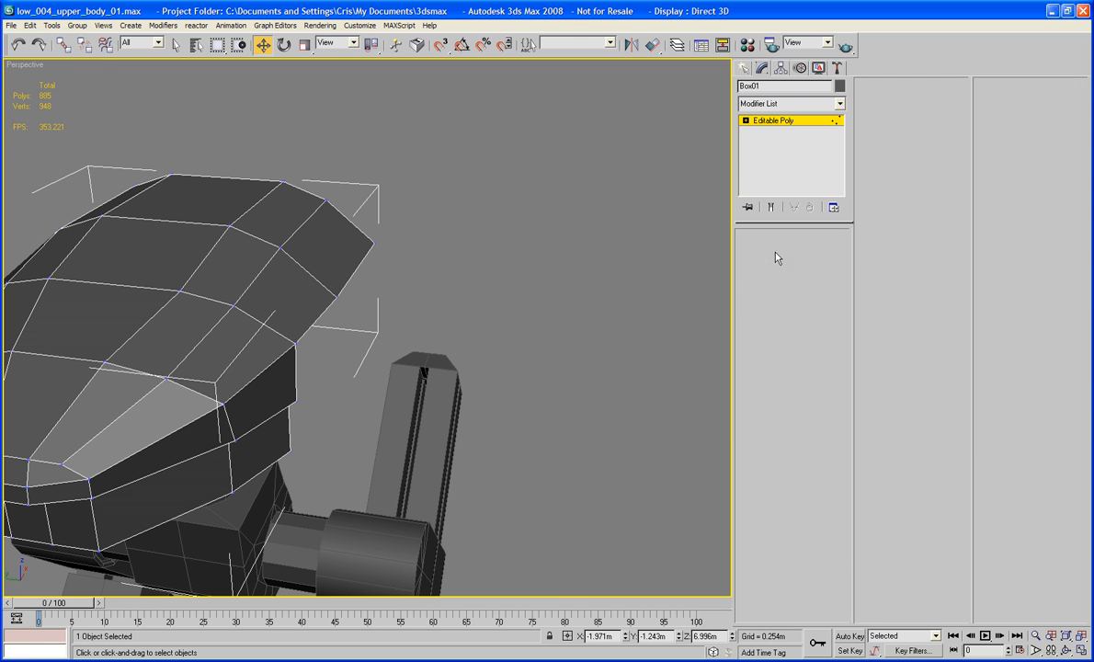
pyautogui.click(318, 314)
pyautogui.keyDown('ctrl'); pyautogui.click(355, 269); pyautogui.keyUp('ctrl')
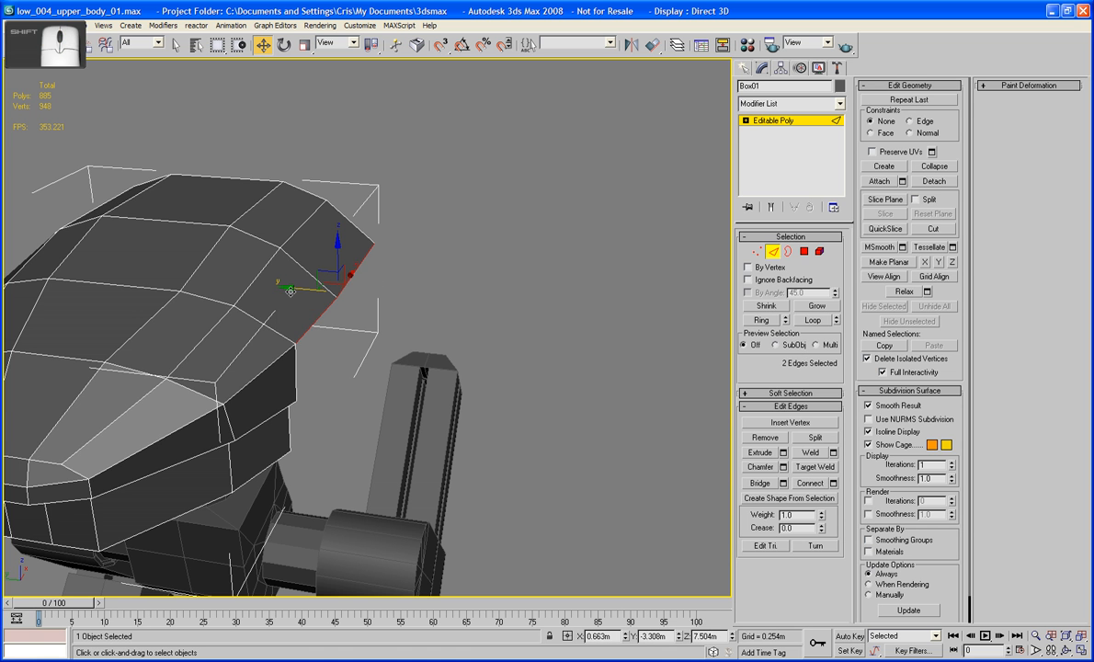
pyautogui.keyDown('shift'); pyautogui.moveTo(291, 290); pyautogui.dragTo(335, 293); pyautogui.keyUp('shift')
# Flatten the flap's two outer edges along Y to 1% scale and lower them about 0.21 m along Z.
pyautogui.click(304, 46)
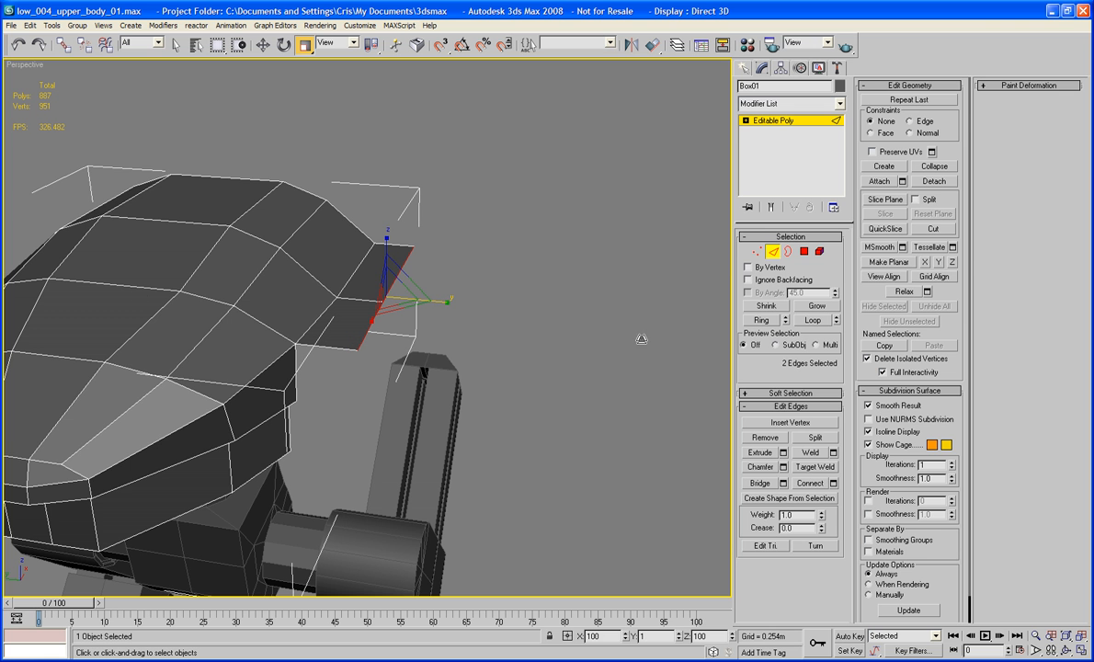
pyautogui.moveTo(897, 334); pyautogui.dragTo(897, 334)
pyautogui.click(263, 44)
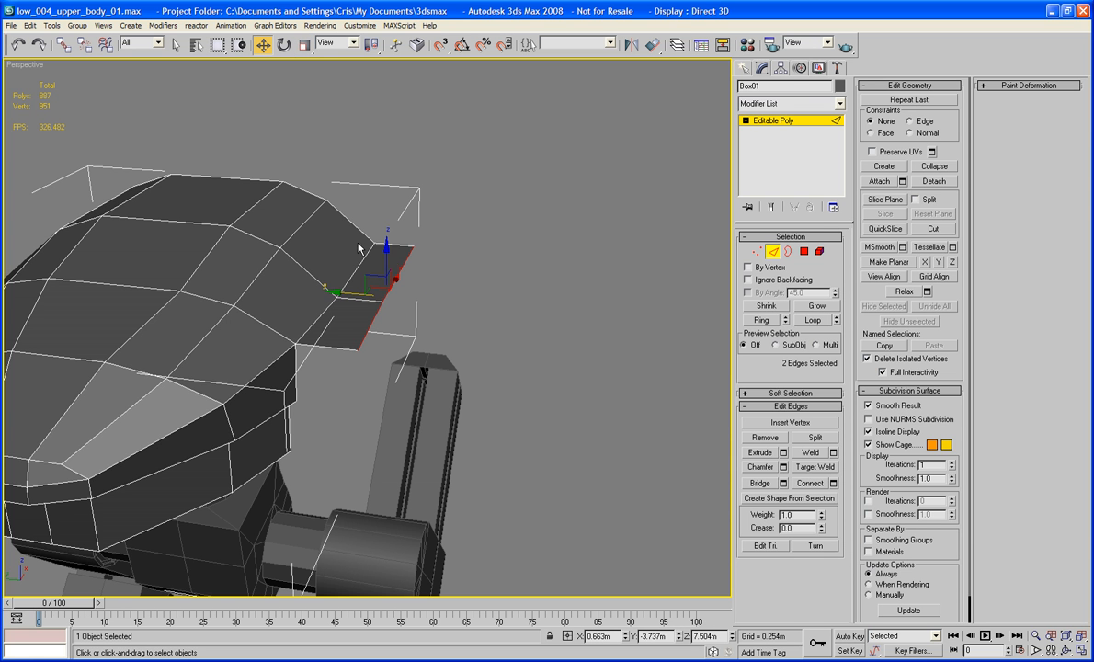
pyautogui.moveTo(385, 254); pyautogui.dragTo(385, 276)
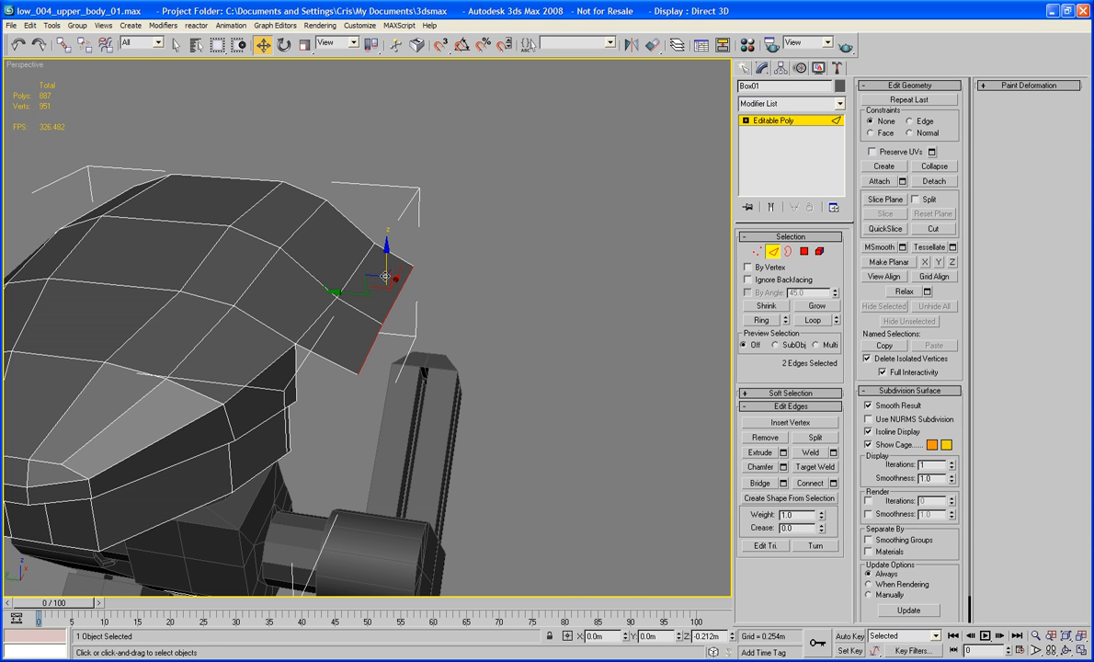
# Move the flap's two outer edges about 0.12 m outward along Y.
pyautogui.keyDown('alt'); pyautogui.moveTo(385, 276); pyautogui.dragTo(297, 319, button='middle'); pyautogui.keyUp('alt')
pyautogui.keyDown('alt'); pyautogui.moveTo(335, 249); pyautogui.dragTo(547, 248, button='middle'); pyautogui.keyUp('alt')
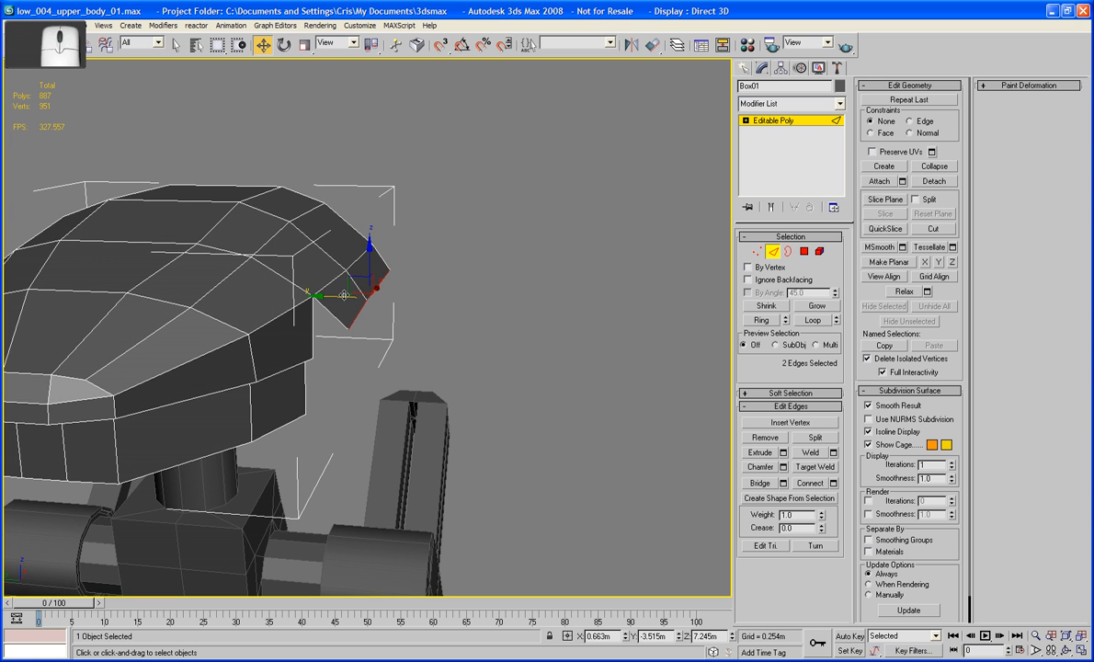
pyautogui.moveTo(335, 294); pyautogui.dragTo(354, 302)
# Extrude the flap's outer edges downward into a side panel and nudge the panel's bottom edges slightly outward.
pyautogui.keyDown('alt'); pyautogui.moveTo(354, 302); pyautogui.dragTo(386, 276, button='middle'); pyautogui.keyUp('alt')
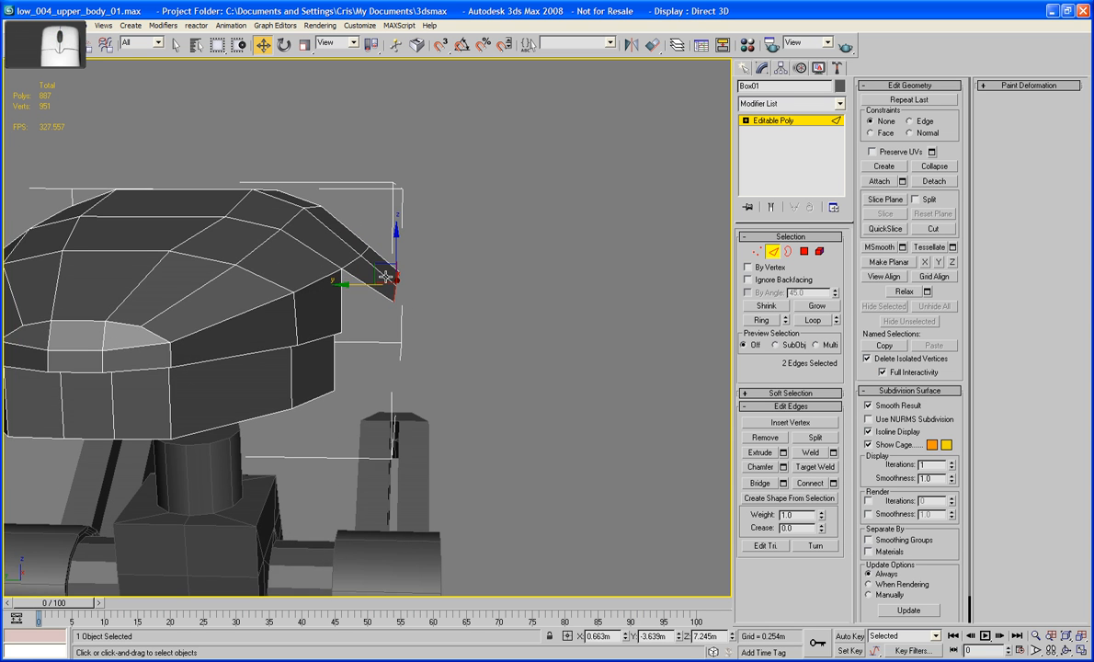
pyautogui.keyDown('shift'); pyautogui.moveTo(383, 271); pyautogui.dragTo(362, 327); pyautogui.keyUp('shift')
pyautogui.keyDown('alt'); pyautogui.moveTo(418, 367); pyautogui.dragTo(195, 366, button='middle'); pyautogui.keyUp('alt')
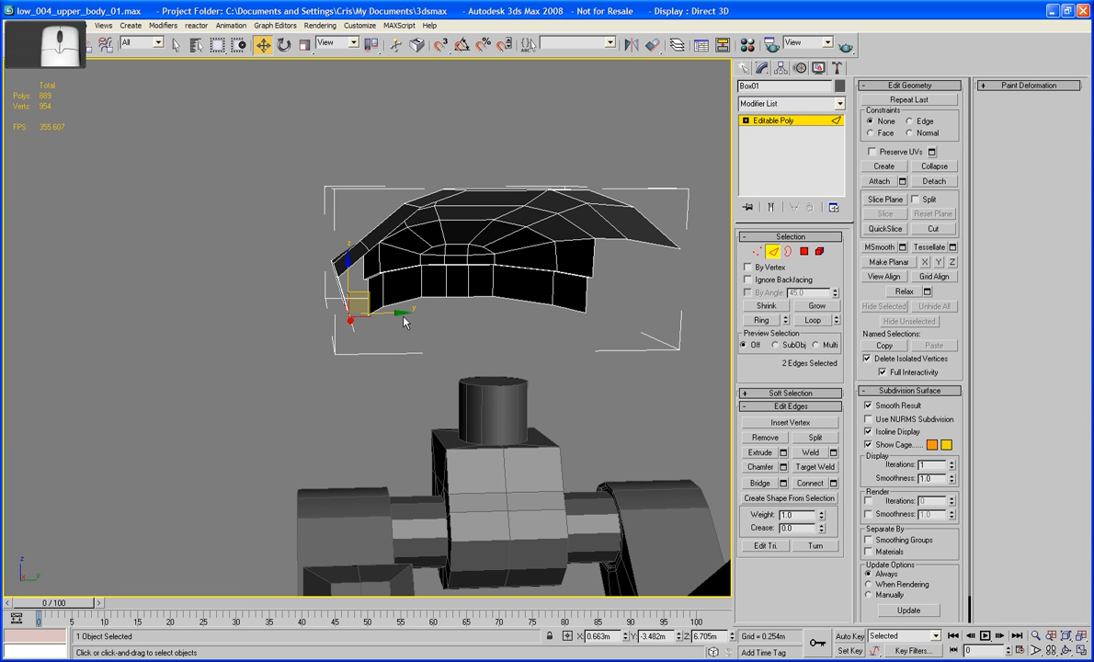
pyautogui.moveTo(367, 294); pyautogui.dragTo(372, 309)
# Slide the side panel's front and middle vertical edges rearward along X.
pyautogui.keyDown('alt'); pyautogui.moveTo(371, 310); pyautogui.dragTo(210, 361, button='middle'); pyautogui.keyUp('alt')
pyautogui.click(240, 348)
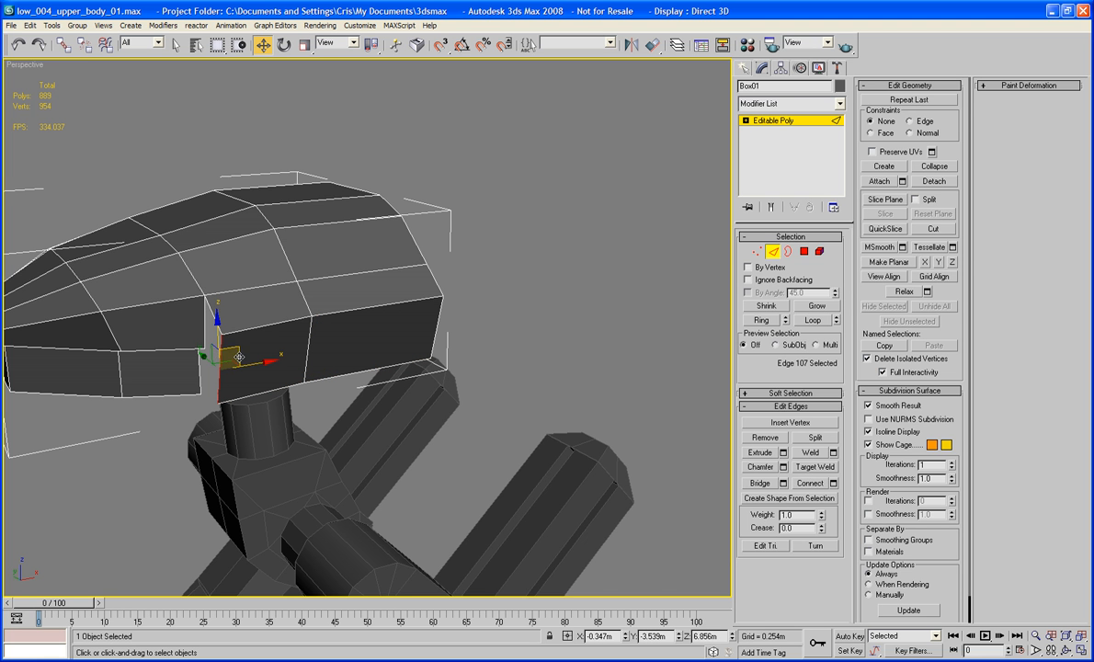
pyautogui.moveTo(273, 363); pyautogui.dragTo(381, 354)
pyautogui.click(307, 347)
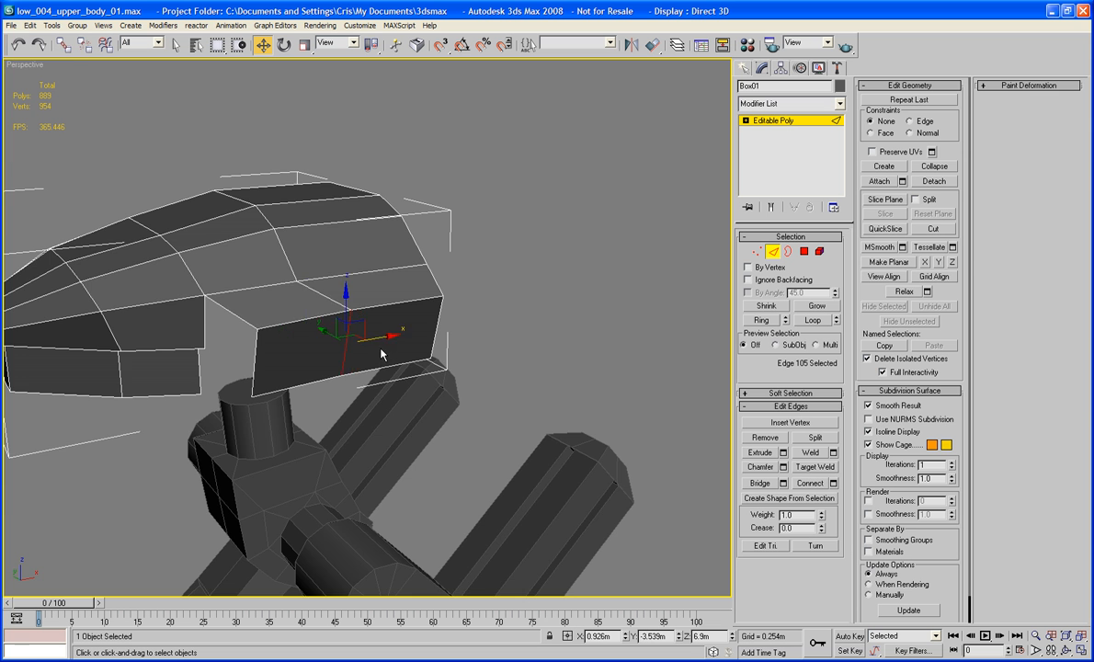
pyautogui.keyDown('alt'); pyautogui.moveTo(380, 354); pyautogui.dragTo(543, 320, button='middle'); pyautogui.keyUp('alt')
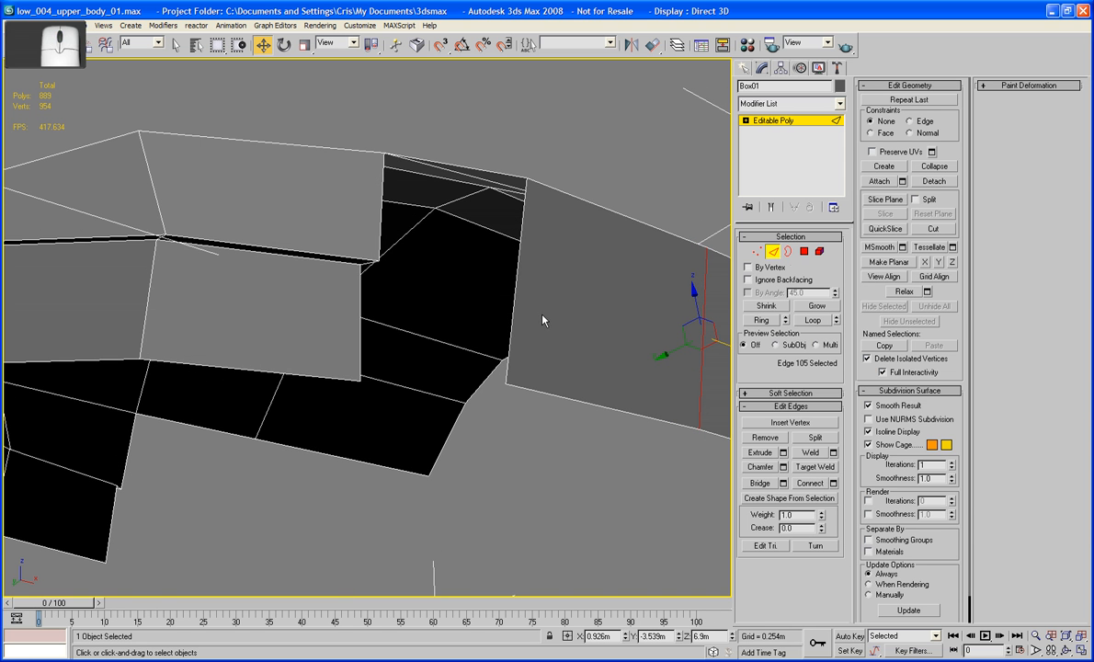
# Create a narrow triangle and a larger four-sided polygon bridging the gap between the front side wall and the rear side panel.
pyautogui.click(890, 169)
pyautogui.click(805, 252)
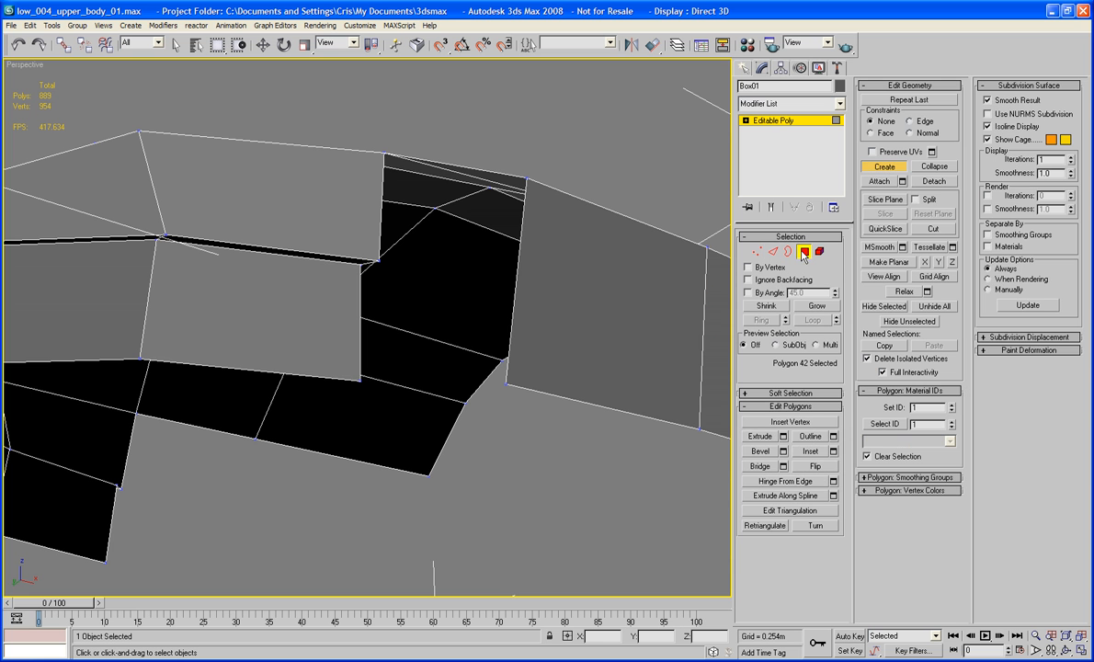
pyautogui.click(359, 265)
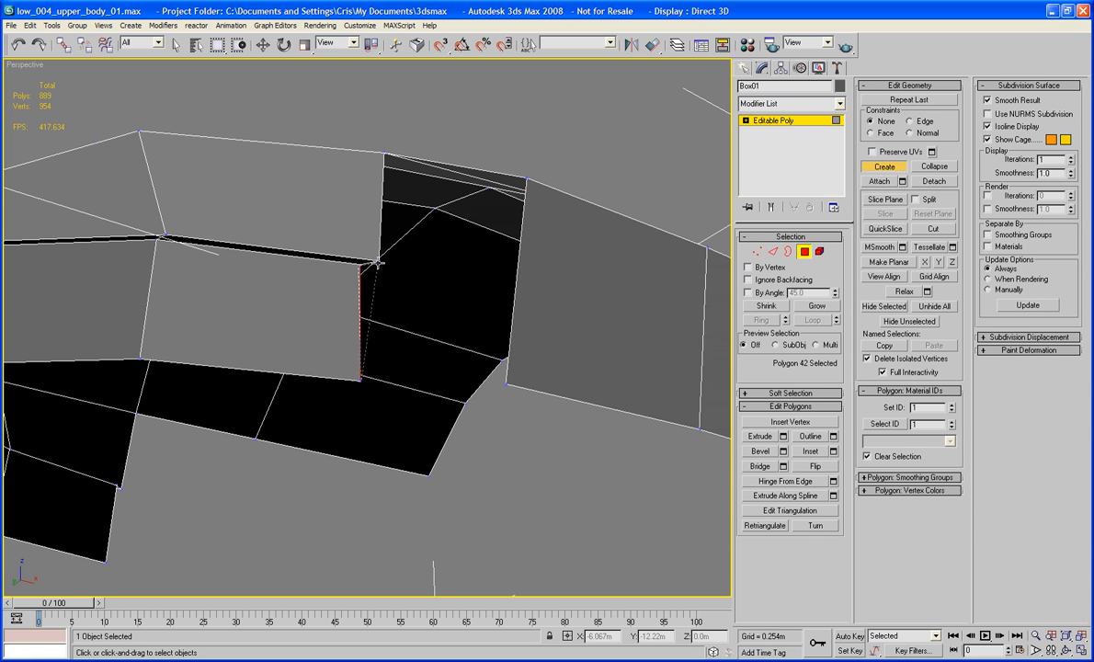
pyautogui.click(378, 262)
pyautogui.keyDown('alt'); pyautogui.moveTo(378, 263); pyautogui.dragTo(446, 321, button='middle'); pyautogui.keyUp('alt')
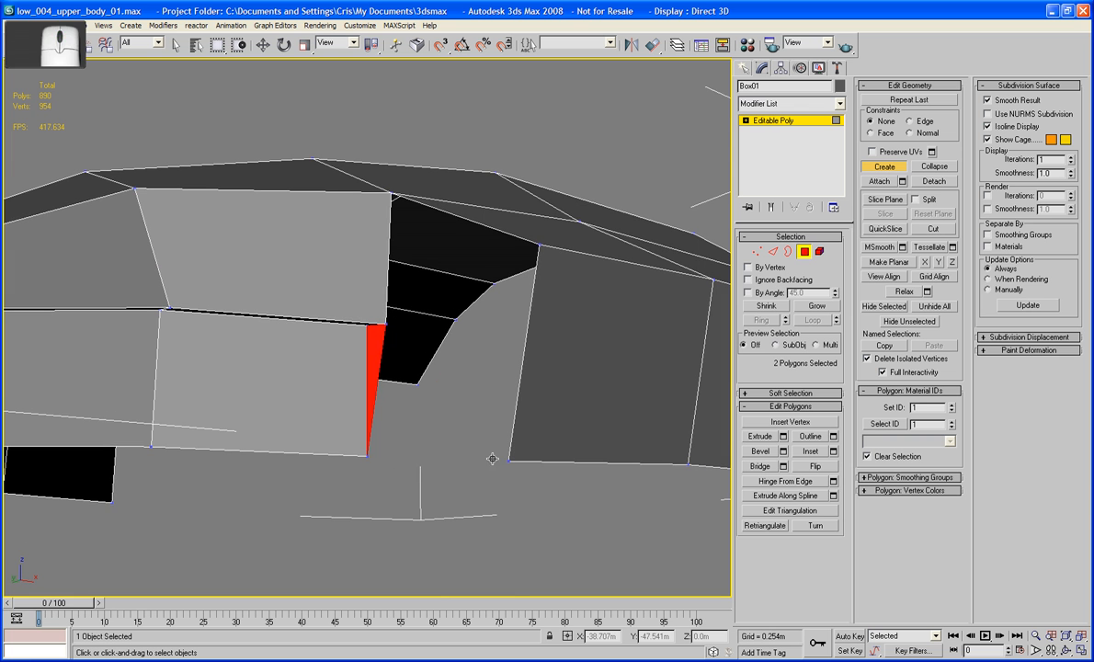
pyautogui.click(368, 457)
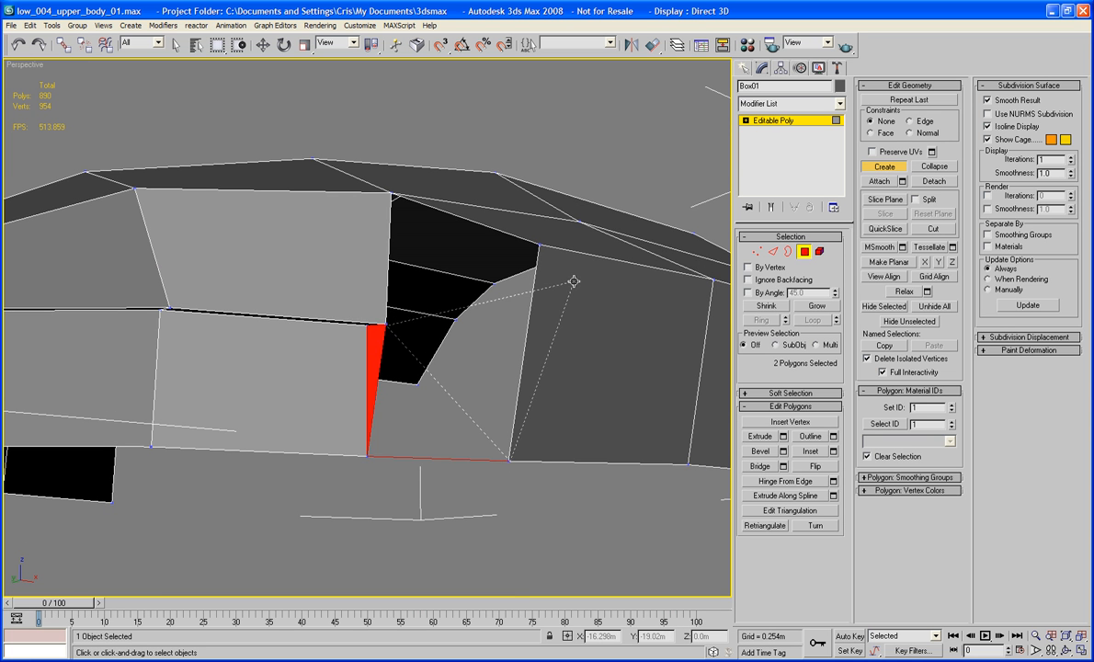
pyautogui.doubleClick(539, 246)
pyautogui.rightClick(539, 245)
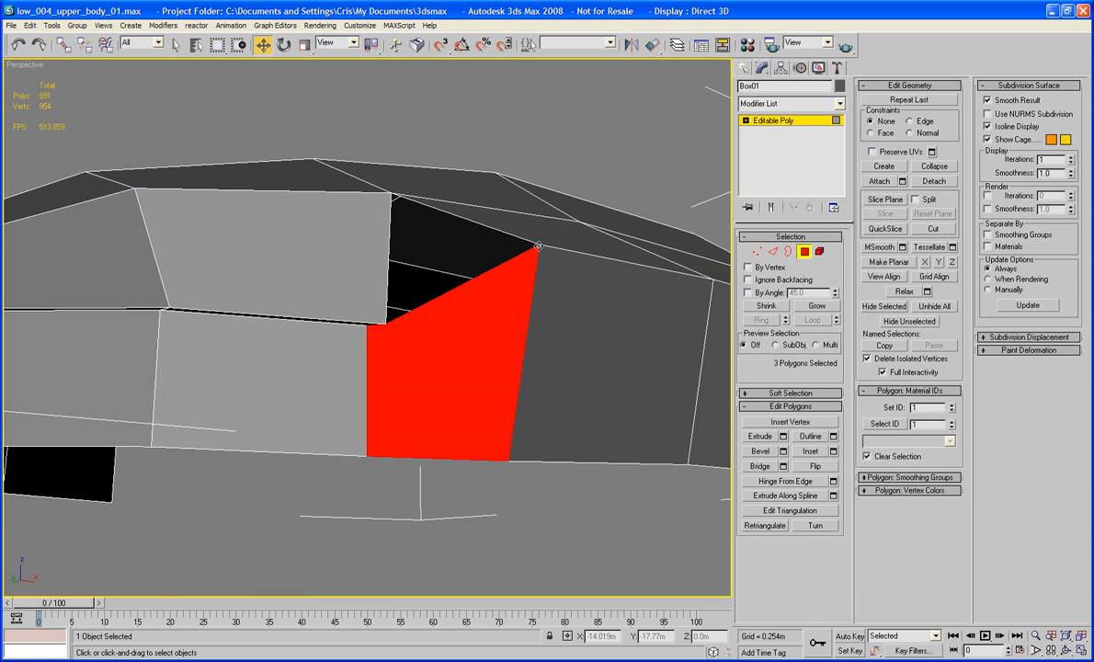
# Cap the remaining triangular hole above the newly bridged side polygons.
pyautogui.keyDown('alt'); pyautogui.moveTo(525, 246); pyautogui.dragTo(525, 275, button='middle'); pyautogui.keyUp('alt')
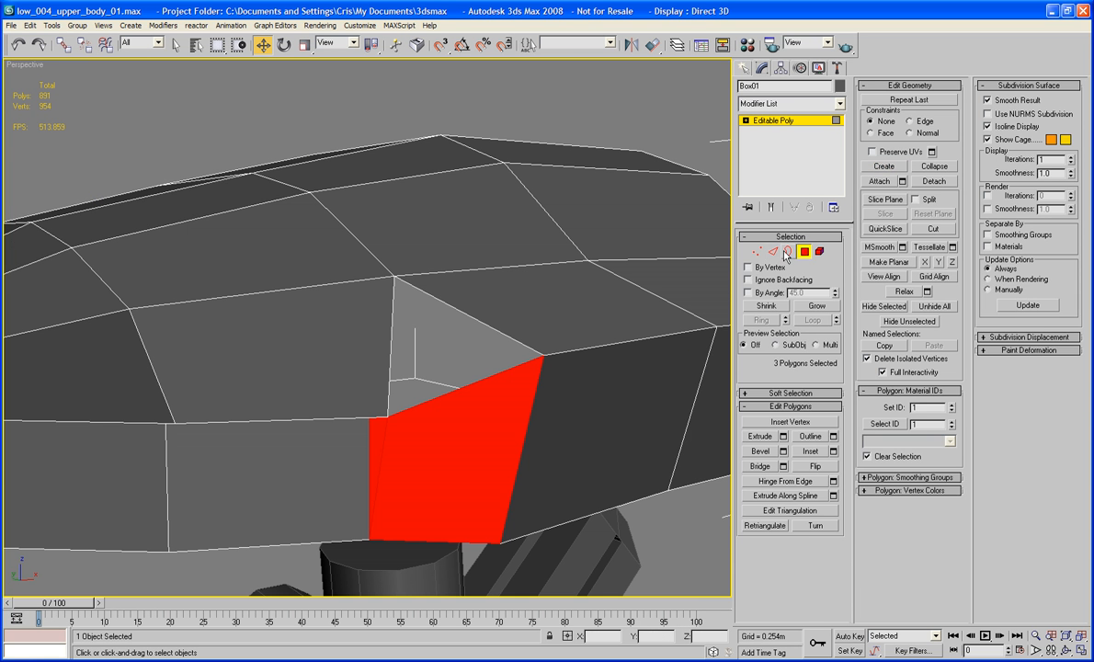
pyautogui.press('3')
pyautogui.click(492, 329)
pyautogui.click(817, 438)
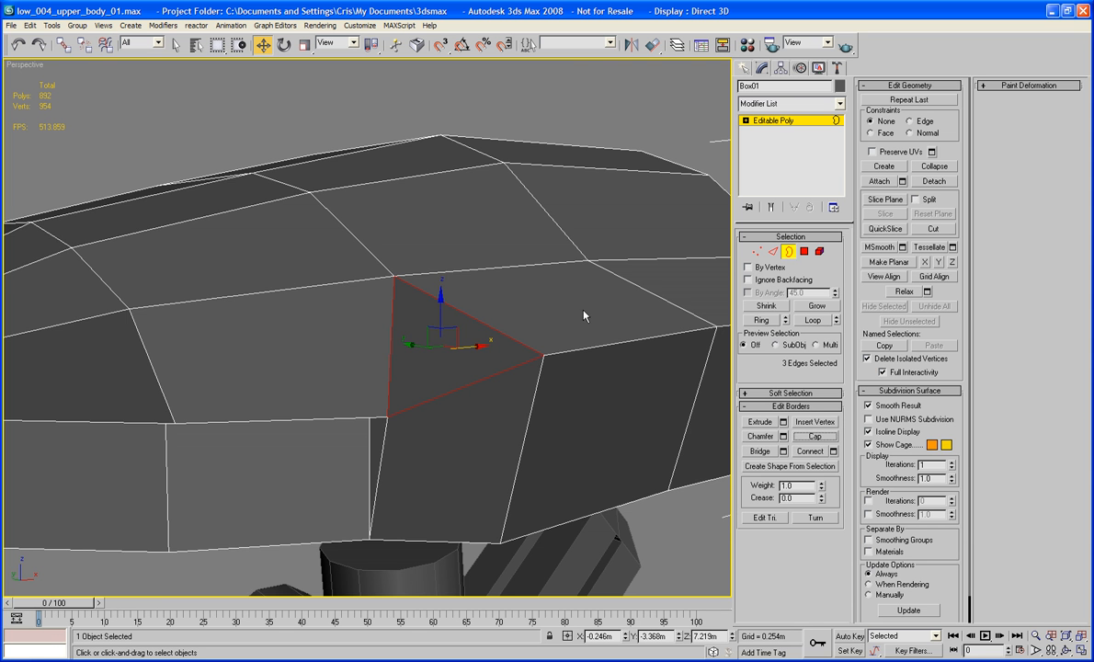
pyautogui.keyDown('alt'); pyautogui.moveTo(584, 315); pyautogui.dragTo(559, 313, button='middle'); pyautogui.keyUp('alt')
pyautogui.scroll(-3, 587, 344)
pyautogui.click(564, 355)
pyautogui.keyDown('alt'); pyautogui.moveTo(565, 355); pyautogui.dragTo(588, 324, button='middle'); pyautogui.keyUp('alt')
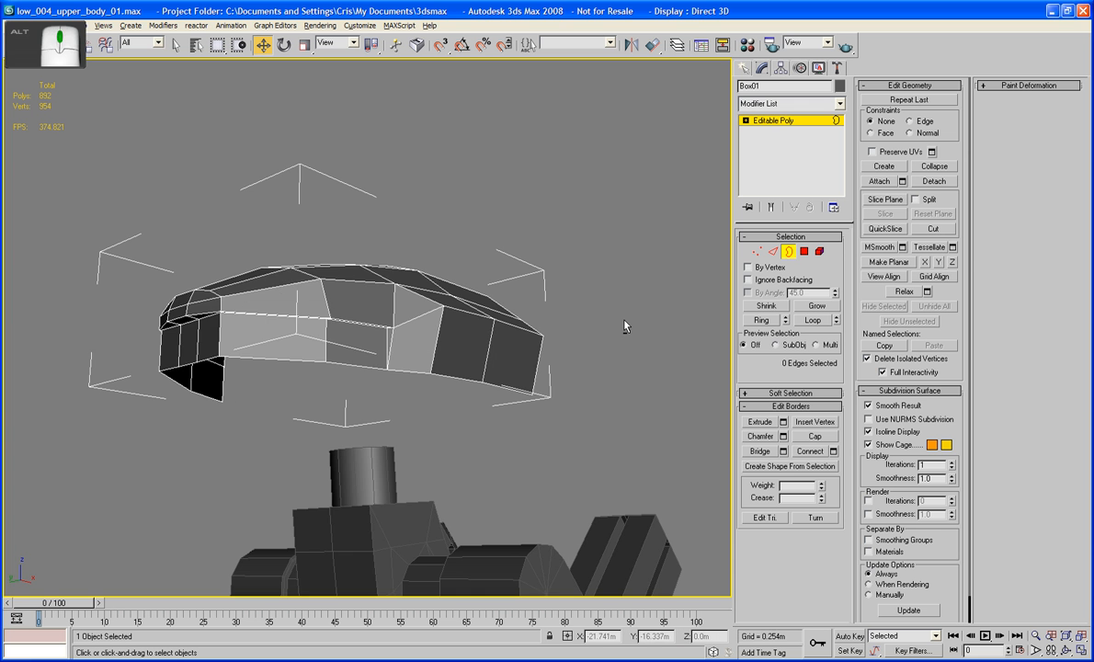
# Cut a vertical edge through the bridging polygon from its upper front corner vertex down to its bottom edge.
pyautogui.press('F4')
pyautogui.keyDown('alt'); pyautogui.moveTo(591, 307); pyautogui.dragTo(621, 335, button='middle'); pyautogui.keyUp('alt')
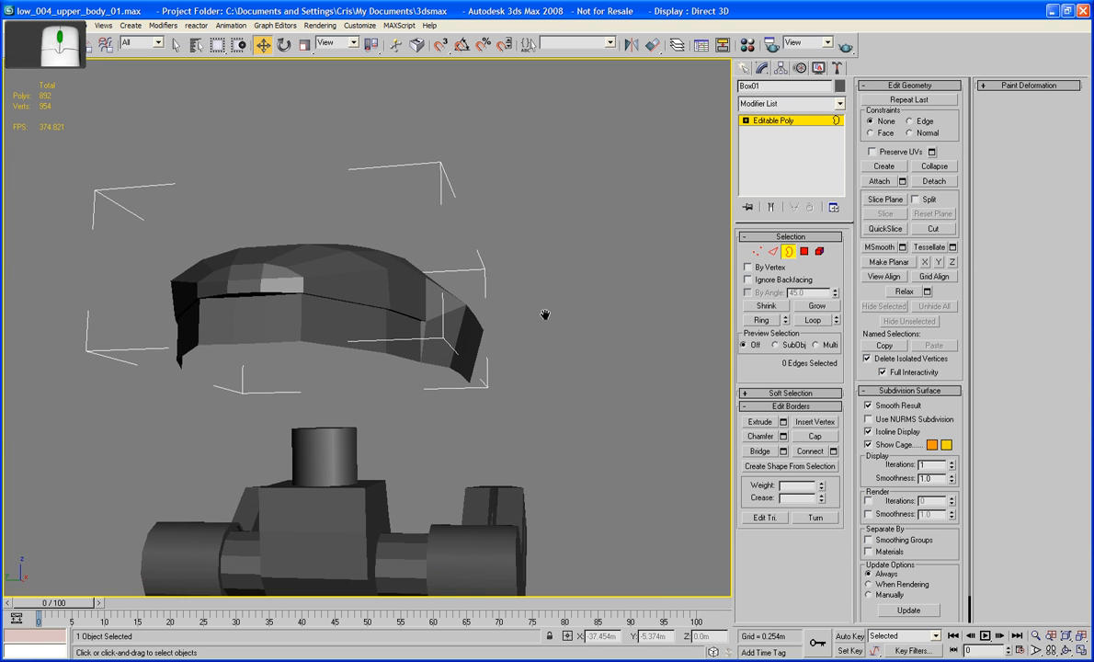
pyautogui.scroll(5, 544, 315)
pyautogui.moveTo(547, 317); pyautogui.dragTo(525, 271, button='middle')
pyautogui.scroll(3, 474, 302)
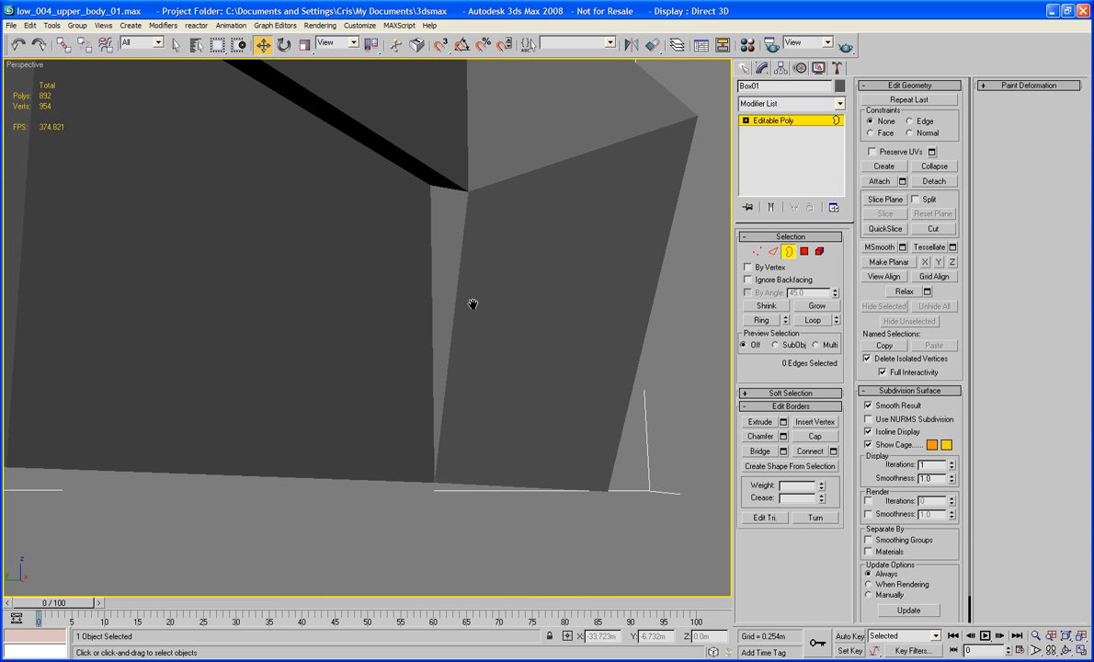
pyautogui.hotkey('alt', 'c')
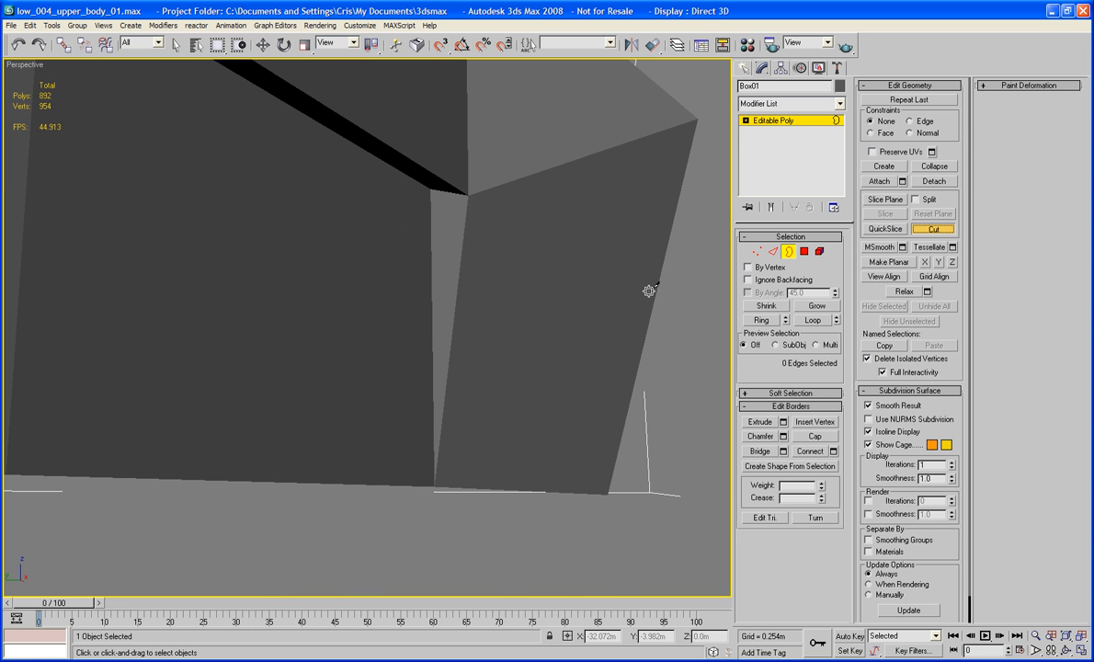
pyautogui.click(467, 194)
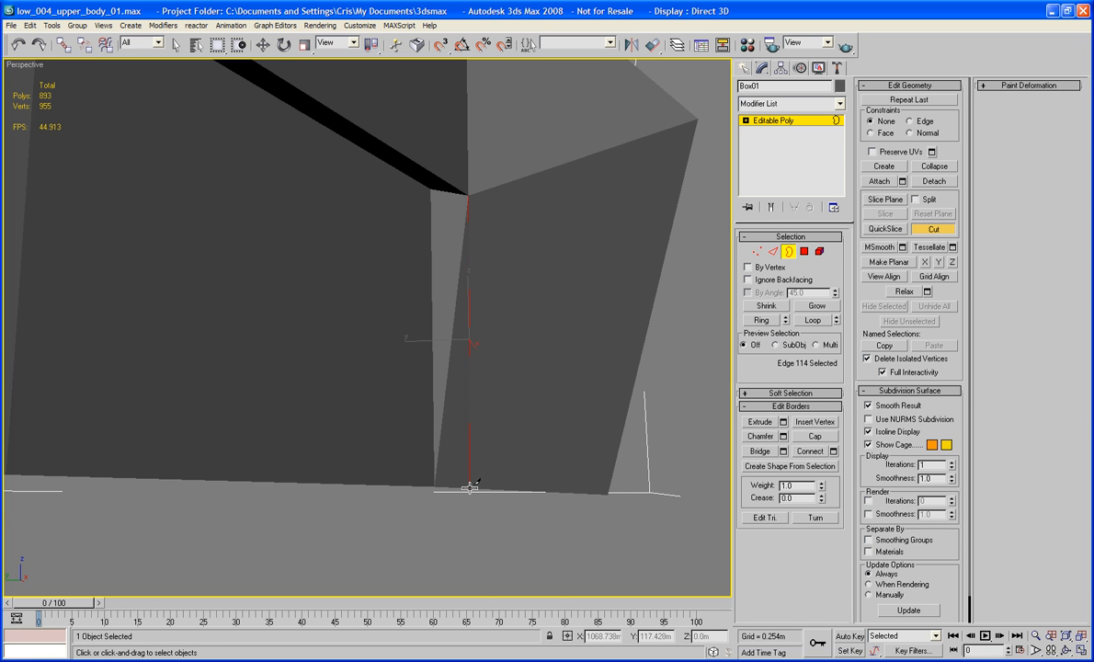
# Remove the diagonal edge between the narrow bridging triangle and the new vertical cut.
pyautogui.keyDown('alt'); pyautogui.moveTo(539, 447); pyautogui.dragTo(593, 403, button='middle'); pyautogui.keyUp('alt')
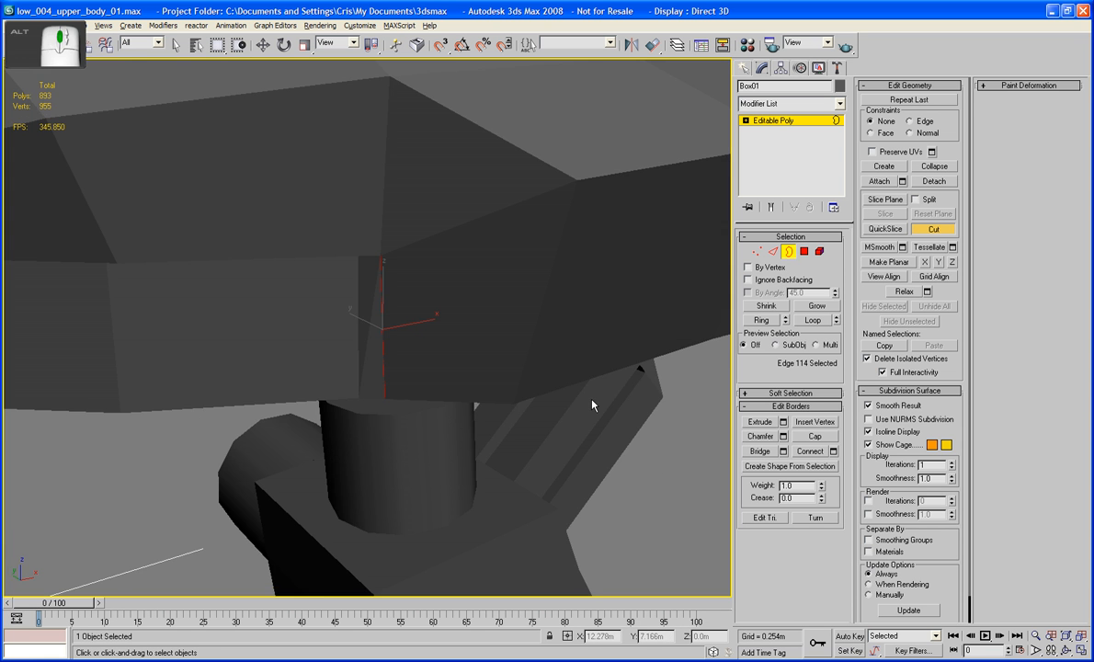
pyautogui.press('F4')
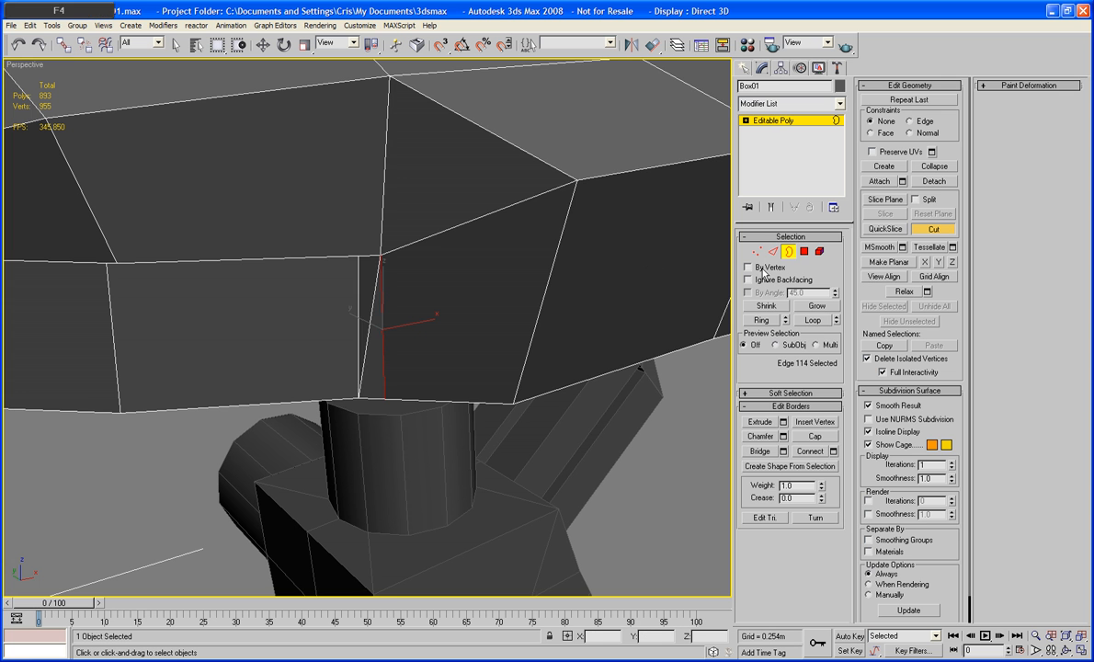
pyautogui.press('2')
pyautogui.press('w')
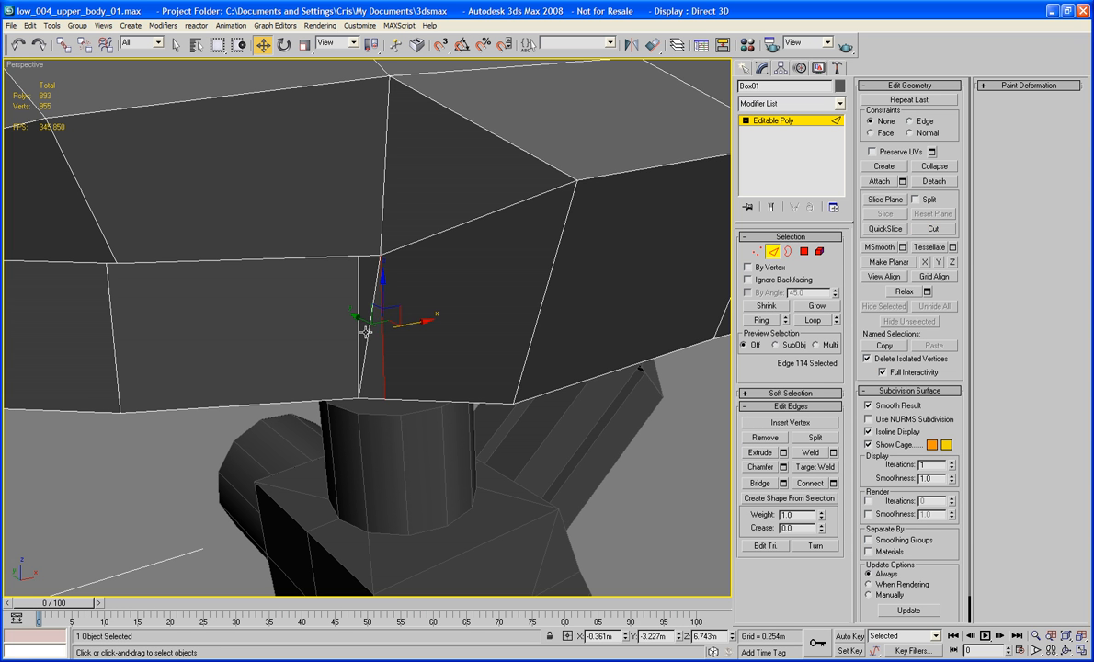
pyautogui.press('BackSpace')
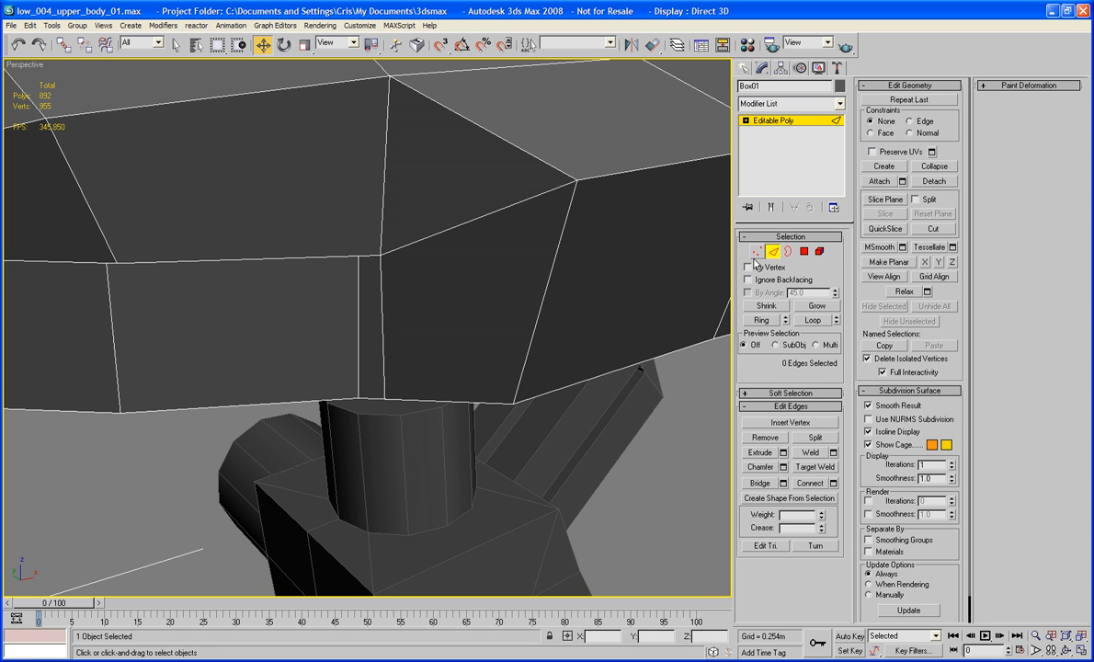
# Slide the cut's bottom vertex slightly forward along X to straighten the edge beside the narrow strip.
pyautogui.press('1')
pyautogui.click(385, 401)
pyautogui.moveTo(418, 391); pyautogui.dragTo(404, 390)
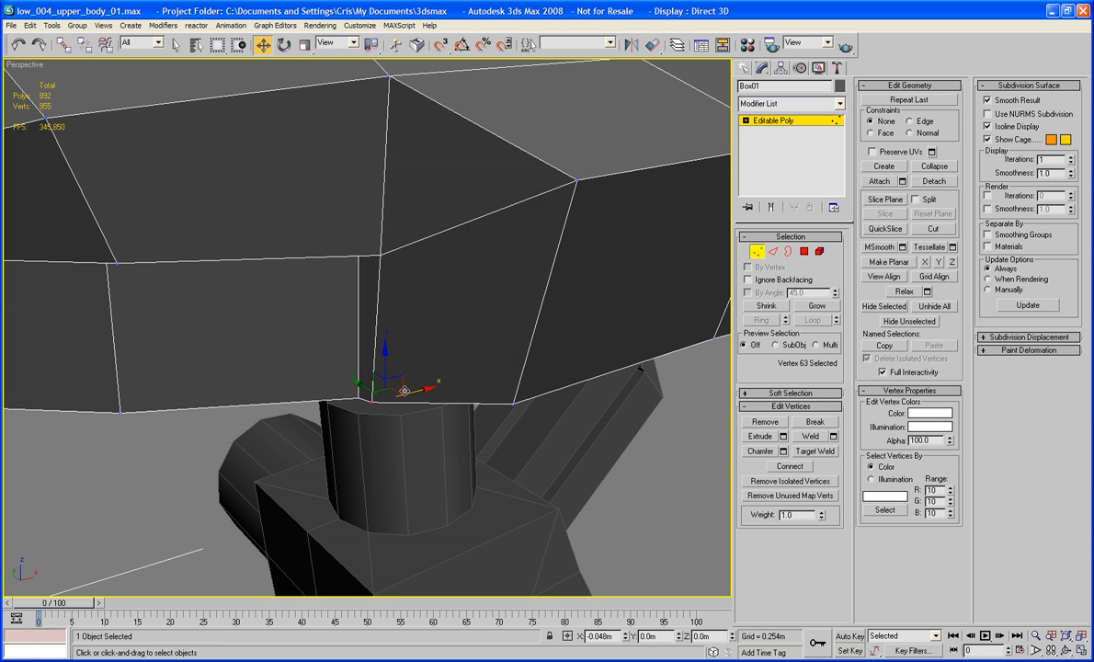
pyautogui.click(359, 398)
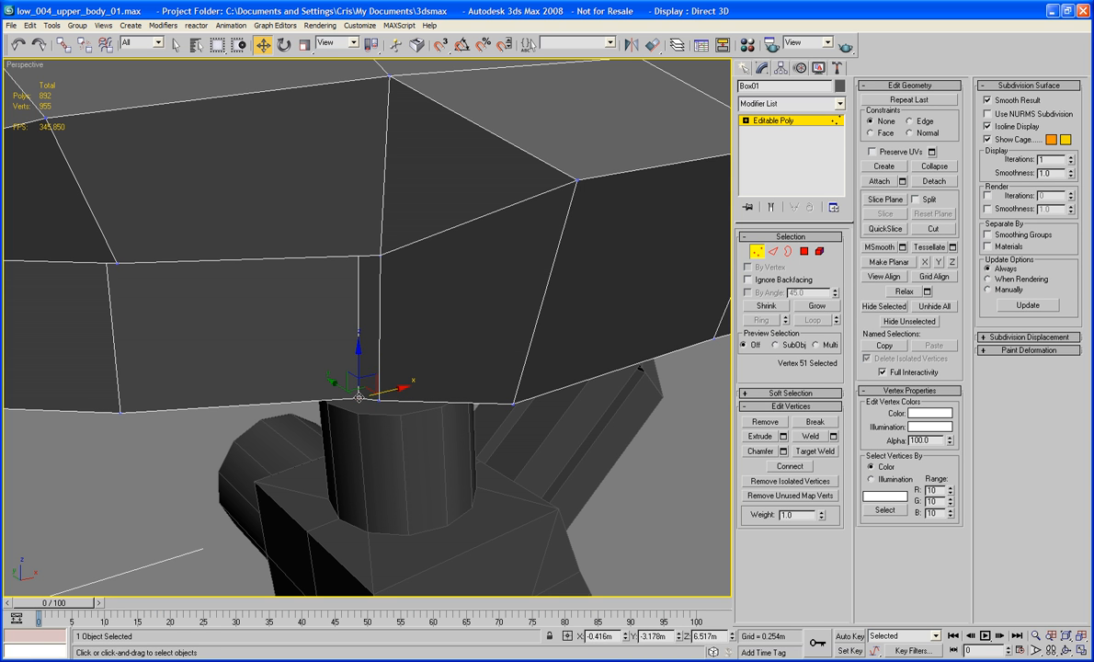
pyautogui.click(421, 393)
pyautogui.press('z')
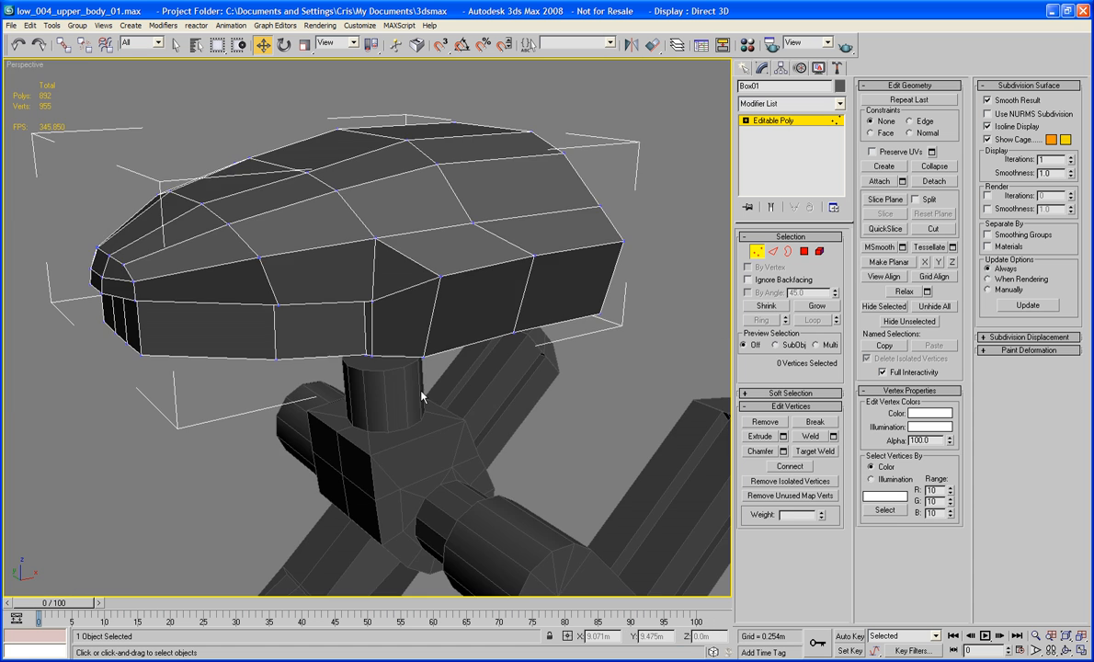
# Remove the rear side panel's middle vertical edge and the edge continuing from it onto the upper surface.
pyautogui.keyDown('alt'); pyautogui.moveTo(421, 395); pyautogui.dragTo(469, 387, button='middle'); pyautogui.keyUp('alt')
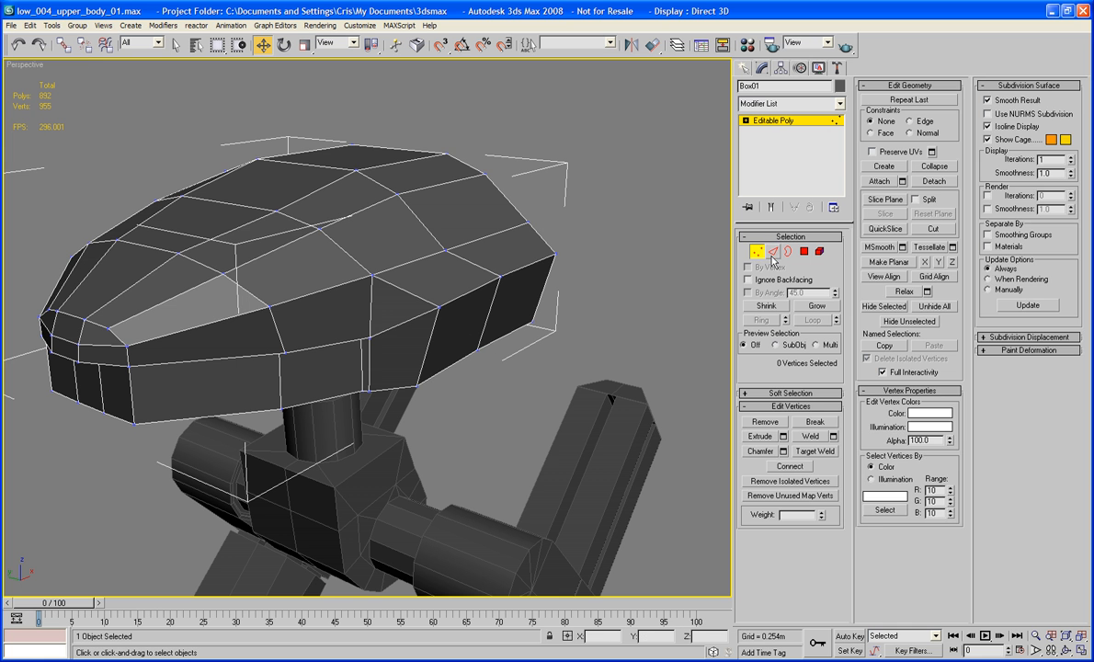
pyautogui.press('2')
pyautogui.click(487, 322)
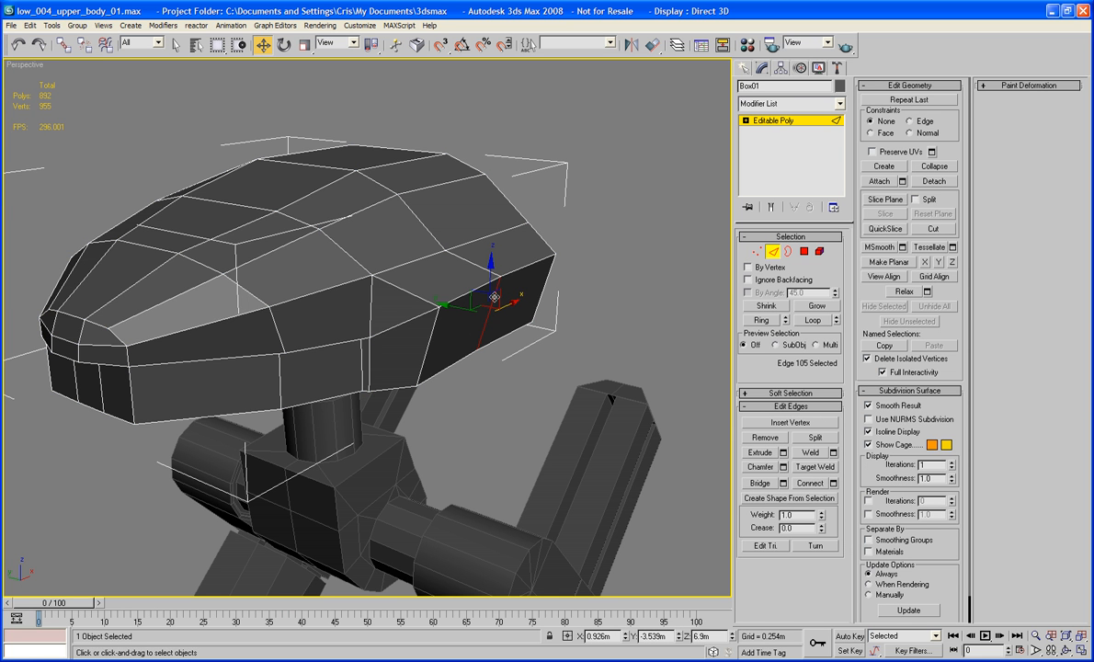
pyautogui.keyDown('ctrl'); pyautogui.click(485, 267); pyautogui.keyUp('ctrl')
pyautogui.press('BackSpace')
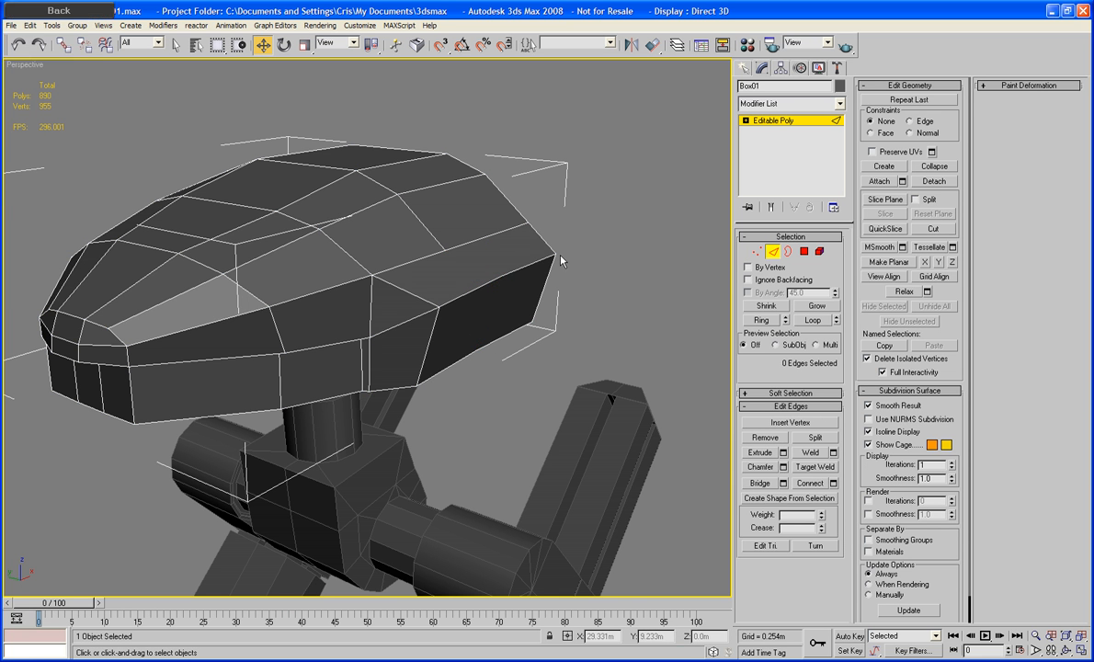
# Remove the two leftover vertices on the upper and lower edges of the rear side panel.
pyautogui.click(756, 252)
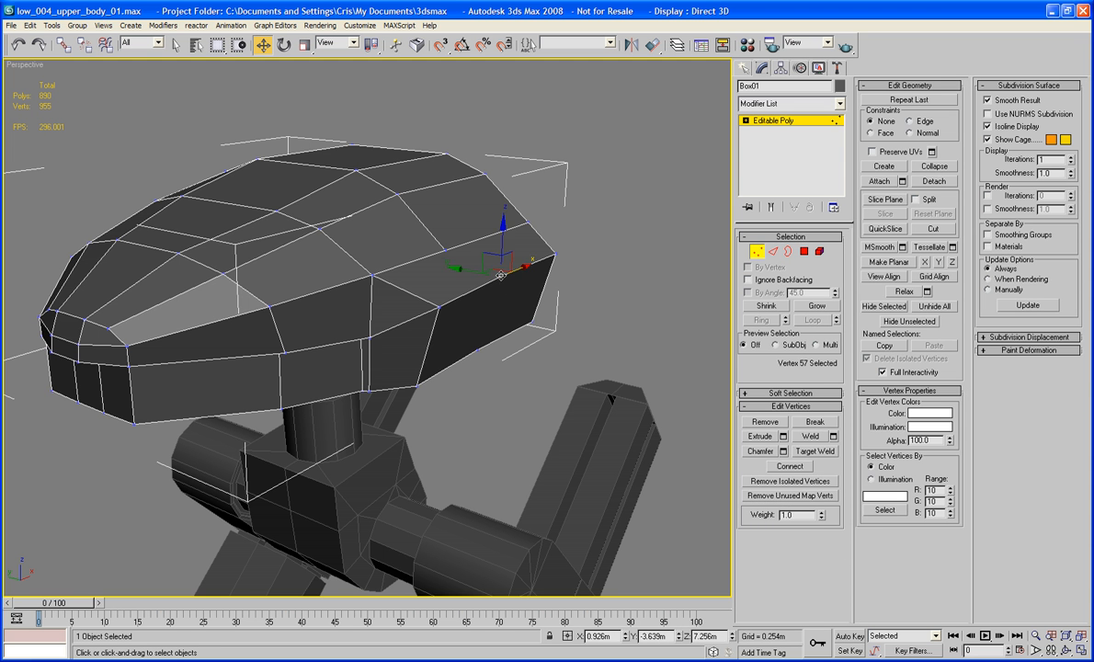
pyautogui.click(477, 352)
pyautogui.press('BackSpace')
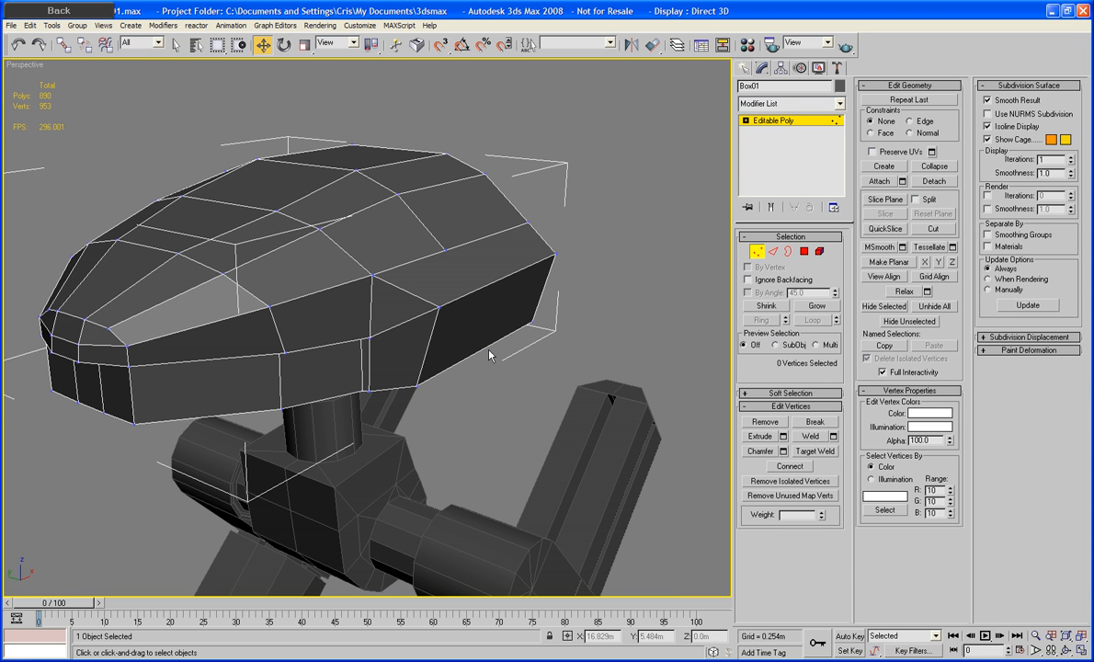
# Move the shell's eight rear-end vertices about 0.75 m forward along X to shorten the body.
pyautogui.moveTo(489, 355)
pyautogui.keyDown('alt'); pyautogui.mouseDown(button='middle')
pyautogui.moveTo(450, 510)
pyautogui.moveTo(466, 442)
pyautogui.moveTo(361, 361)
pyautogui.moveTo(420, 471)
pyautogui.moveTo(426, 398)
pyautogui.moveTo(492, 365)
pyautogui.mouseUp(button='middle'); pyautogui.keyUp('alt')
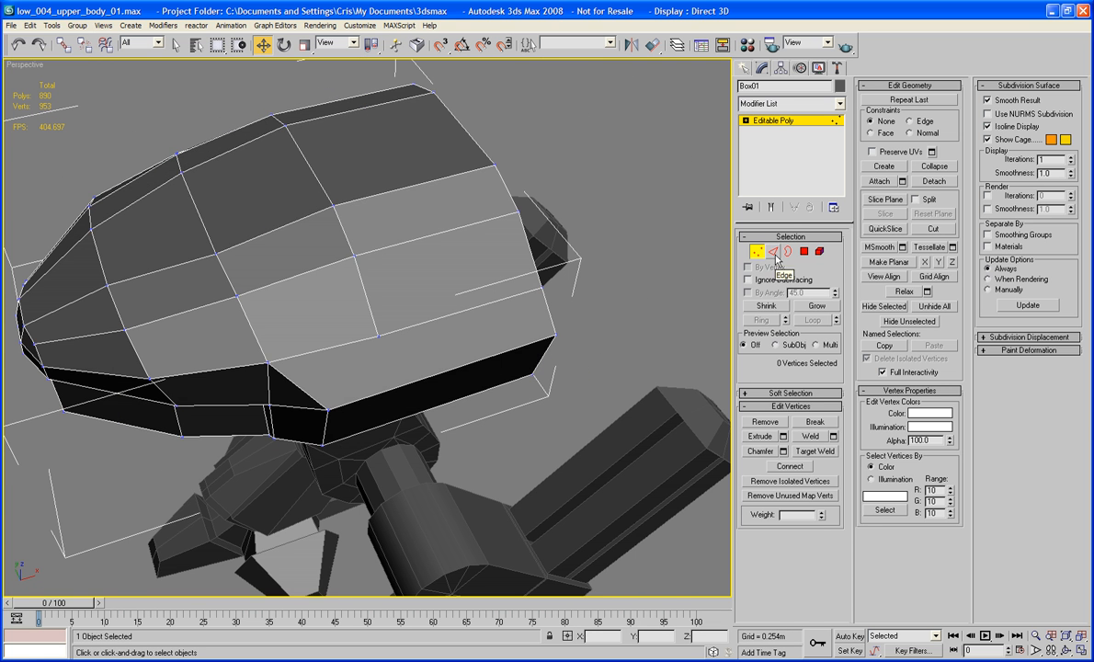
pyautogui.press('2')
pyautogui.keyDown('alt'); pyautogui.moveTo(649, 253); pyautogui.dragTo(620, 164, button='middle'); pyautogui.keyUp('alt')
pyautogui.press('1')
pyautogui.moveTo(560, 147); pyautogui.dragTo(505, 402)
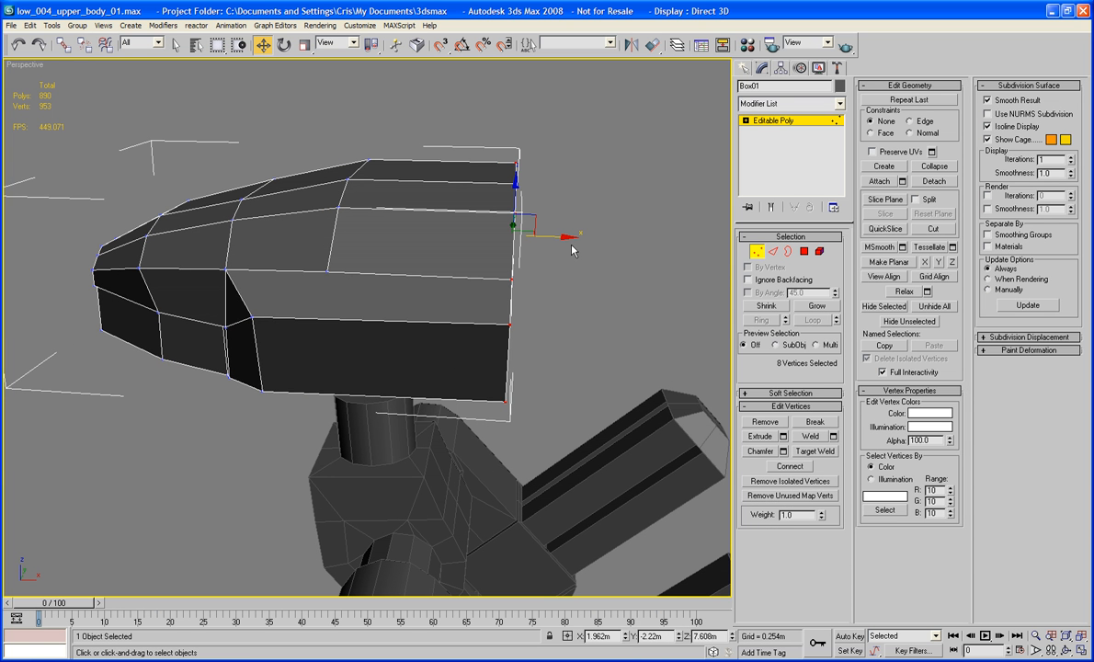
pyautogui.moveTo(564, 237); pyautogui.dragTo(475, 224)
pyautogui.click(529, 231)
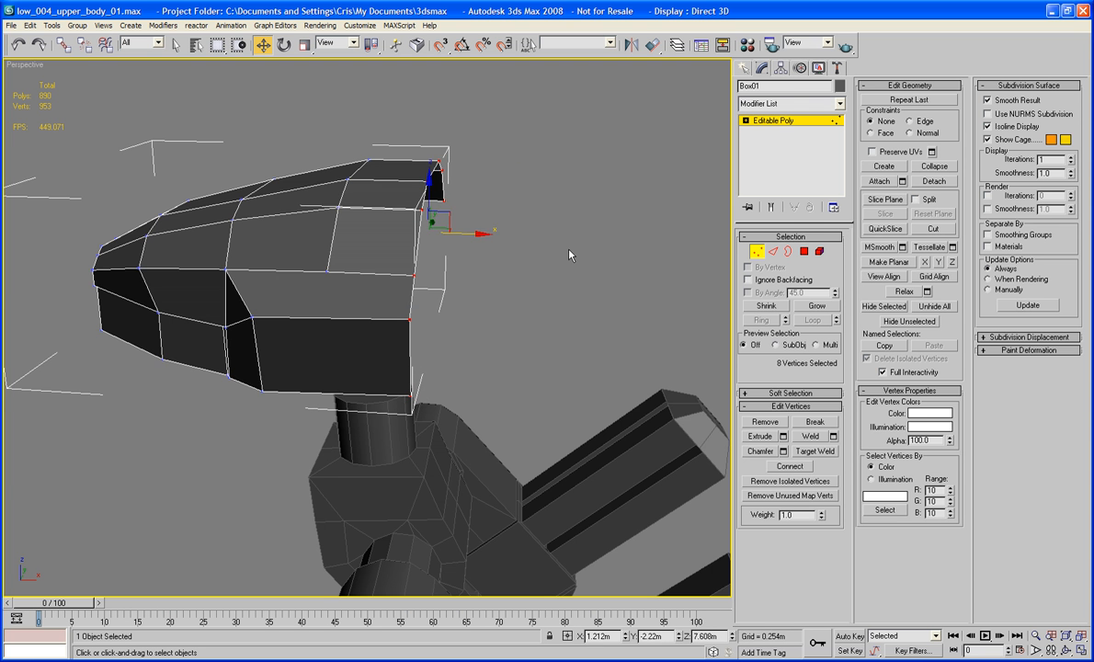
# Raise the vertices on the roof's front slope slightly along Z.
pyautogui.keyDown('alt'); pyautogui.moveTo(507, 337); pyautogui.dragTo(355, 285, button='middle'); pyautogui.keyUp('alt')
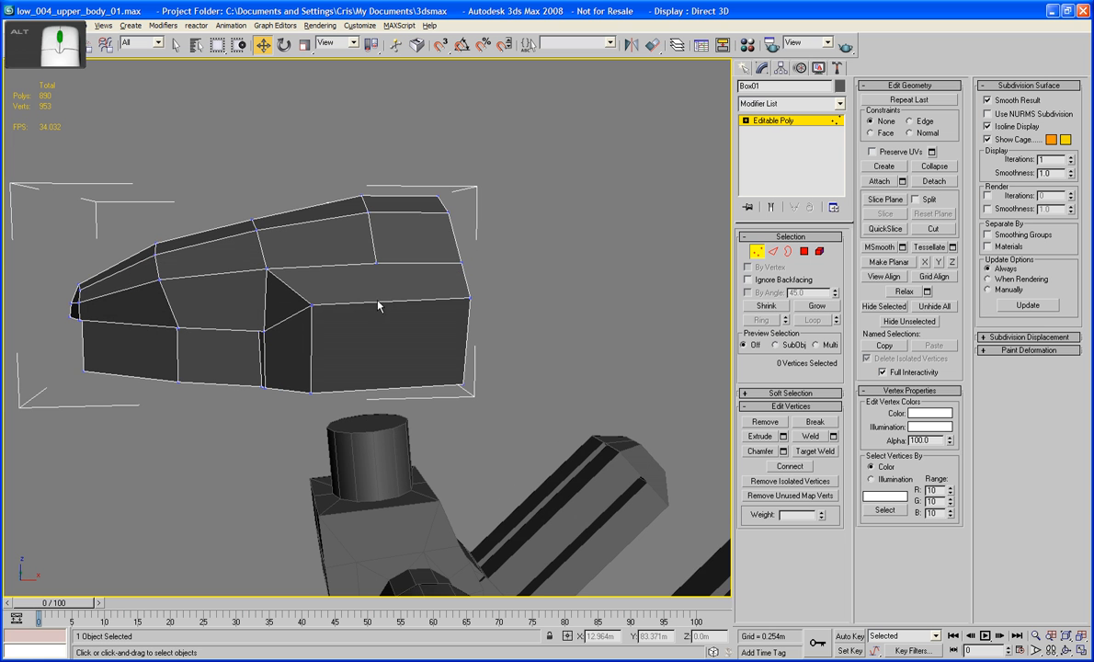
pyautogui.moveTo(240, 192); pyautogui.dragTo(266, 227)
pyautogui.moveTo(253, 183); pyautogui.dragTo(253, 174)
pyautogui.click(247, 265)
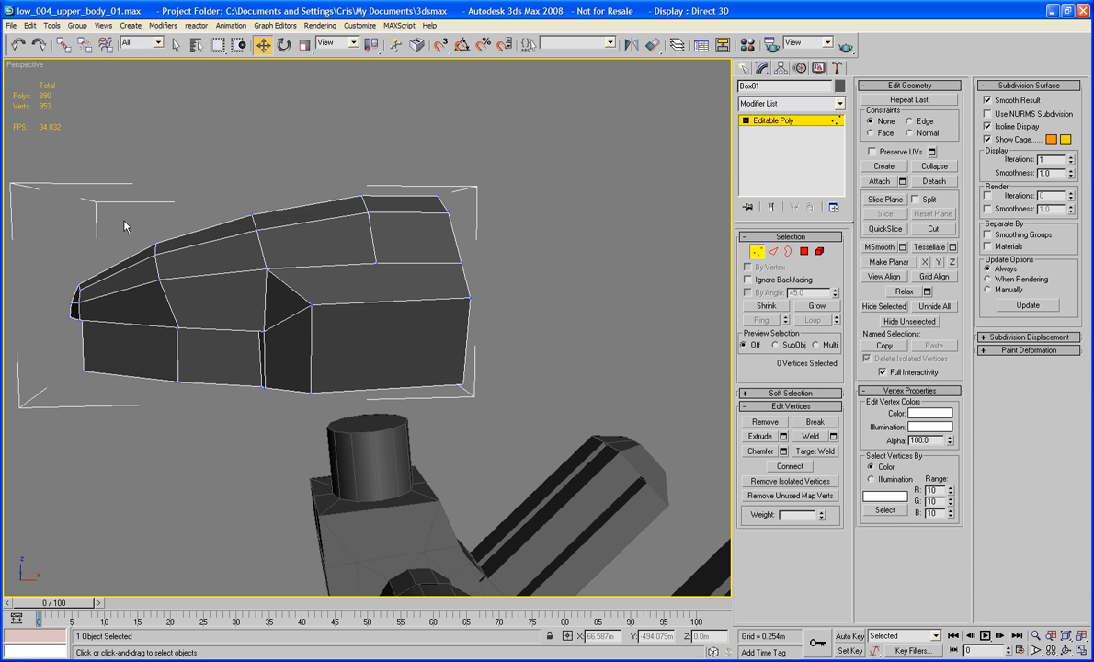
# Connect the crosswise edges along the shell's middle to add a centre line running from the roof down the front.
pyautogui.keyDown('alt'); pyautogui.moveTo(126, 227); pyautogui.dragTo(176, 212, button='middle'); pyautogui.keyUp('alt')
pyautogui.keyDown('alt'); pyautogui.moveTo(447, 417); pyautogui.dragTo(479, 375, button='middle'); pyautogui.keyUp('alt')
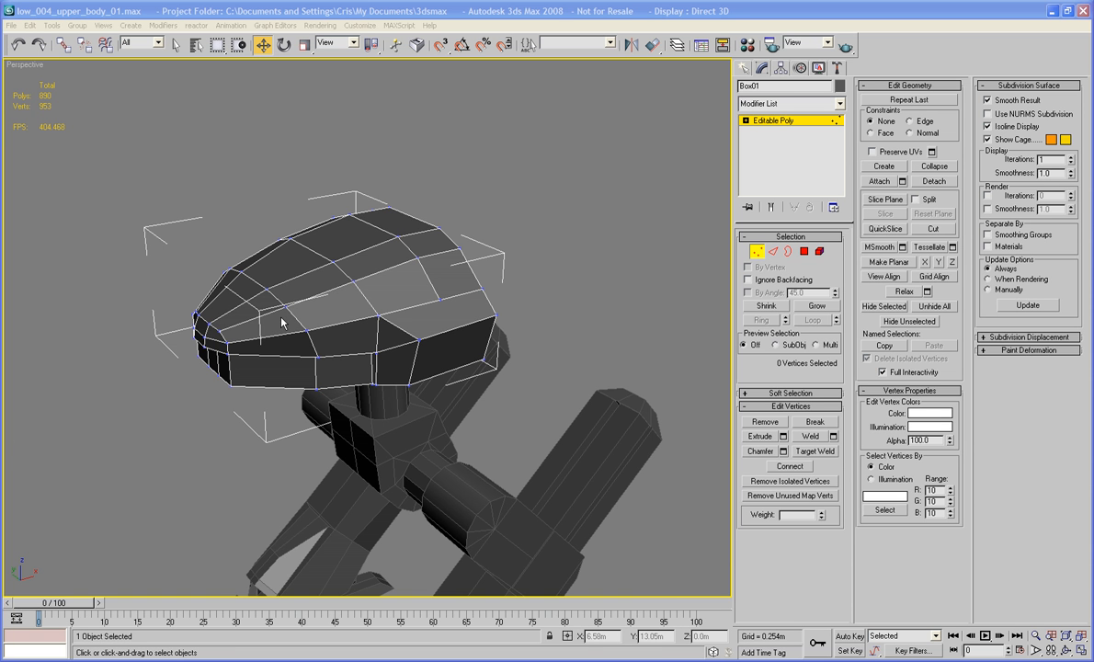
pyautogui.keyDown('alt'); pyautogui.moveTo(581, 272); pyautogui.dragTo(647, 304, button='middle'); pyautogui.keyUp('alt')
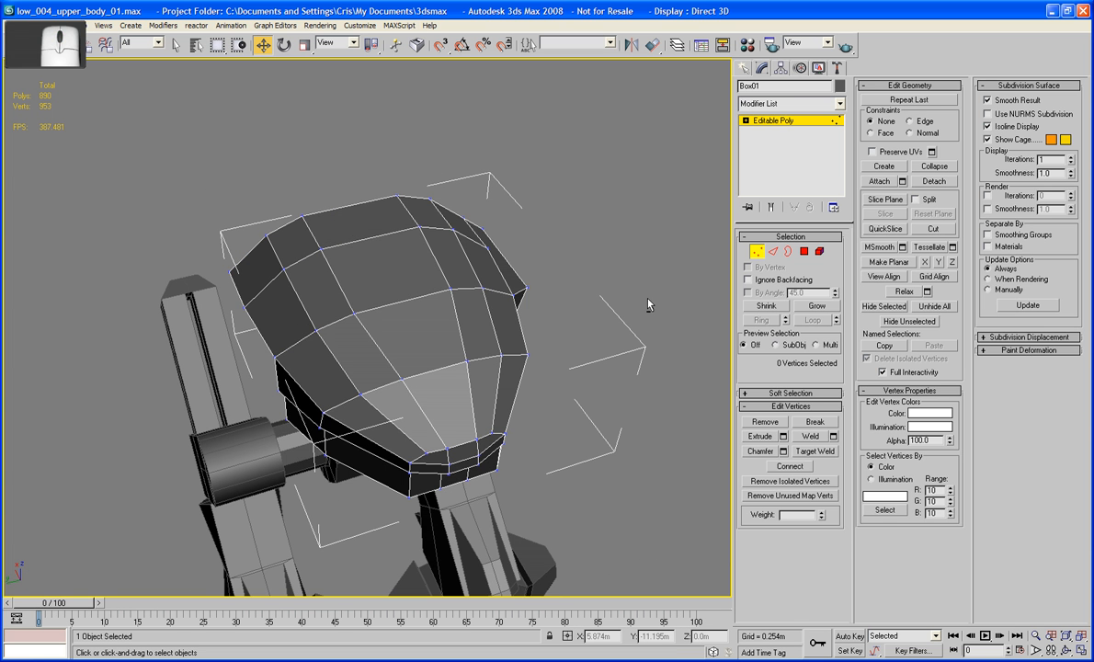
pyautogui.click(773, 252)
pyautogui.keyDown('alt'); pyautogui.moveTo(552, 309); pyautogui.dragTo(439, 341, button='middle'); pyautogui.keyUp('alt')
pyautogui.keyDown('alt'); pyautogui.moveTo(302, 185); pyautogui.dragTo(337, 191, button='middle'); pyautogui.keyUp('alt')
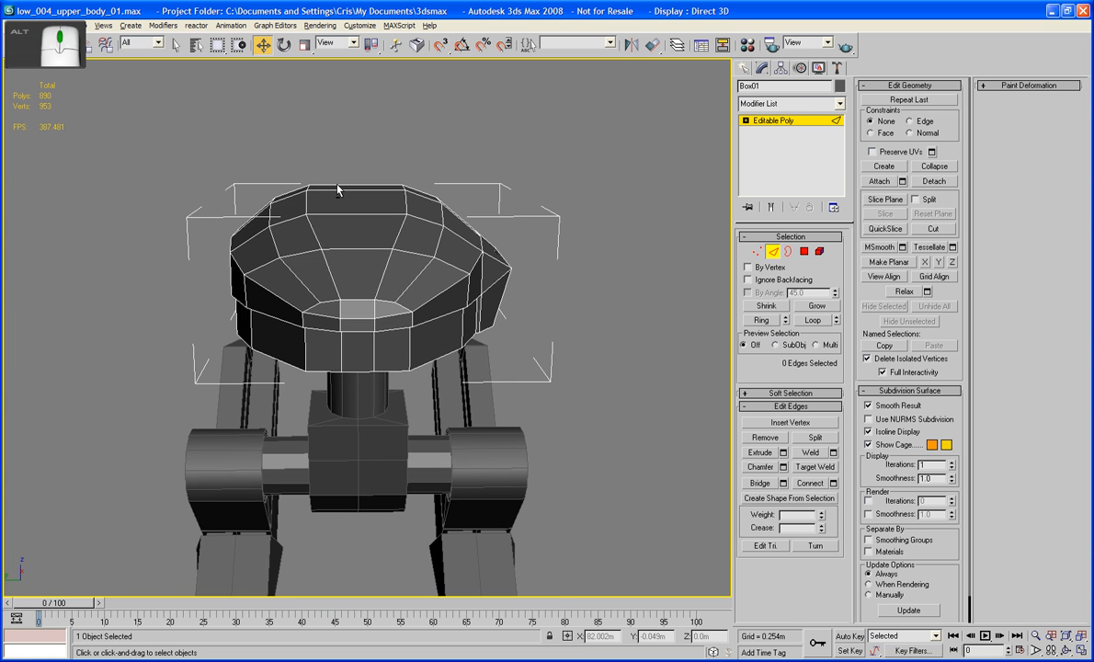
pyautogui.moveTo(339, 159); pyautogui.dragTo(357, 399)
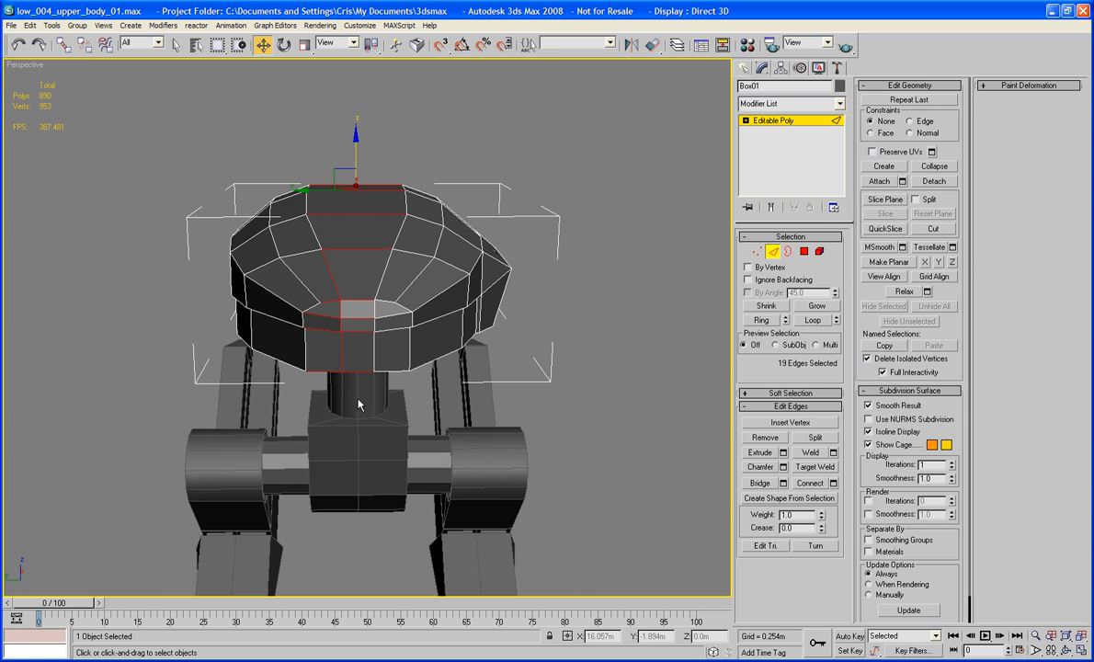
pyautogui.click(358, 399)
pyautogui.moveTo(357, 309); pyautogui.dragTo(356, 391)
pyautogui.click(810, 484)
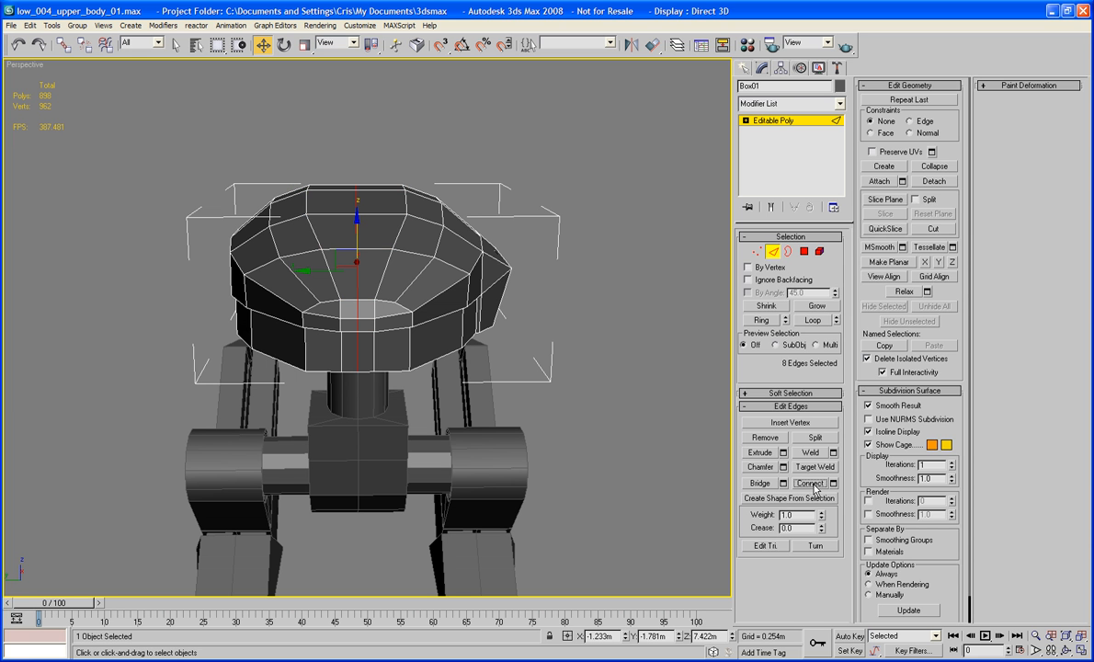
# Delete all polygons on the positive-Y side of the shell's centre line.
pyautogui.click(804, 253)
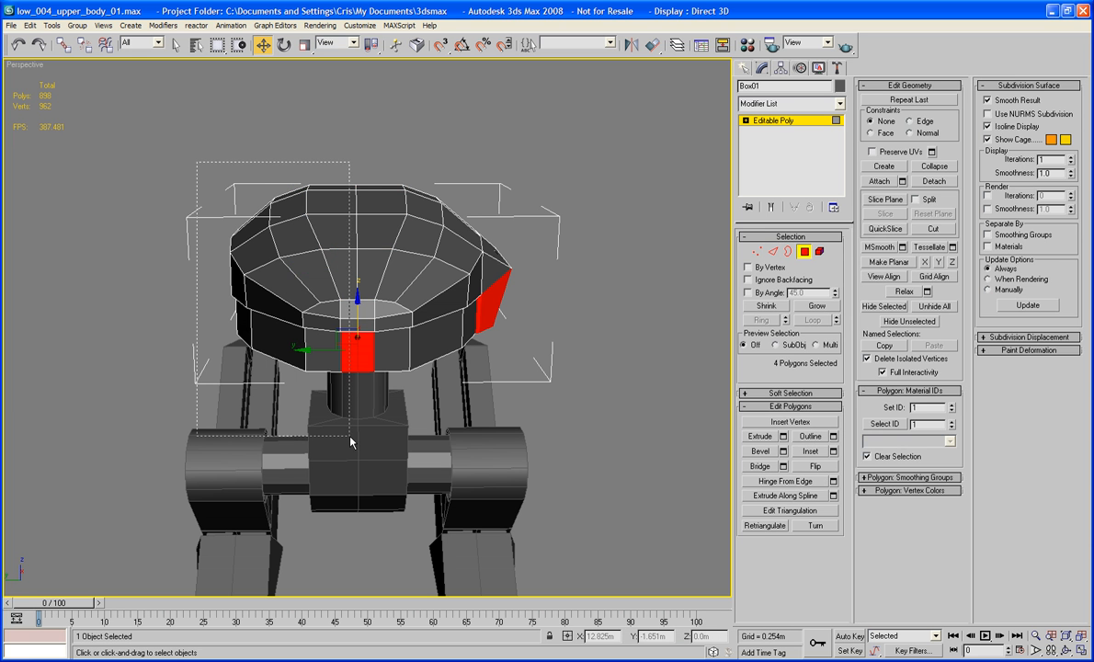
pyautogui.moveTo(350, 443); pyautogui.dragTo(351, 441)
pyautogui.press('Delete')
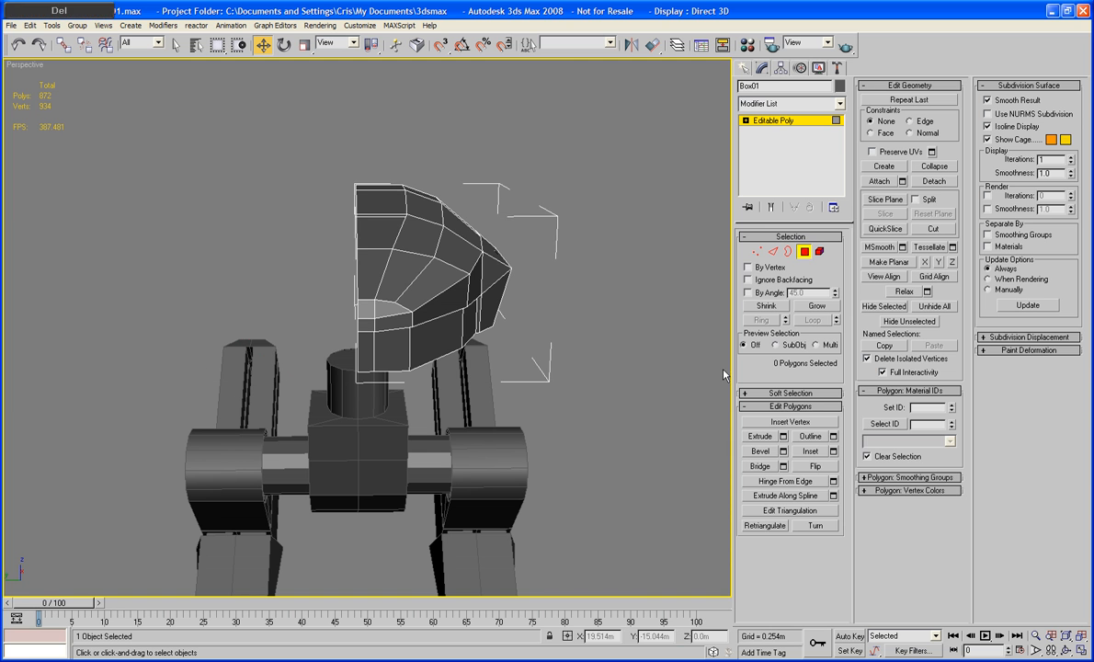
# Raise the four roof vertices on the shell's centre line slightly along Z.
pyautogui.click(755, 251)
pyautogui.moveTo(367, 265); pyautogui.dragTo(367, 263)
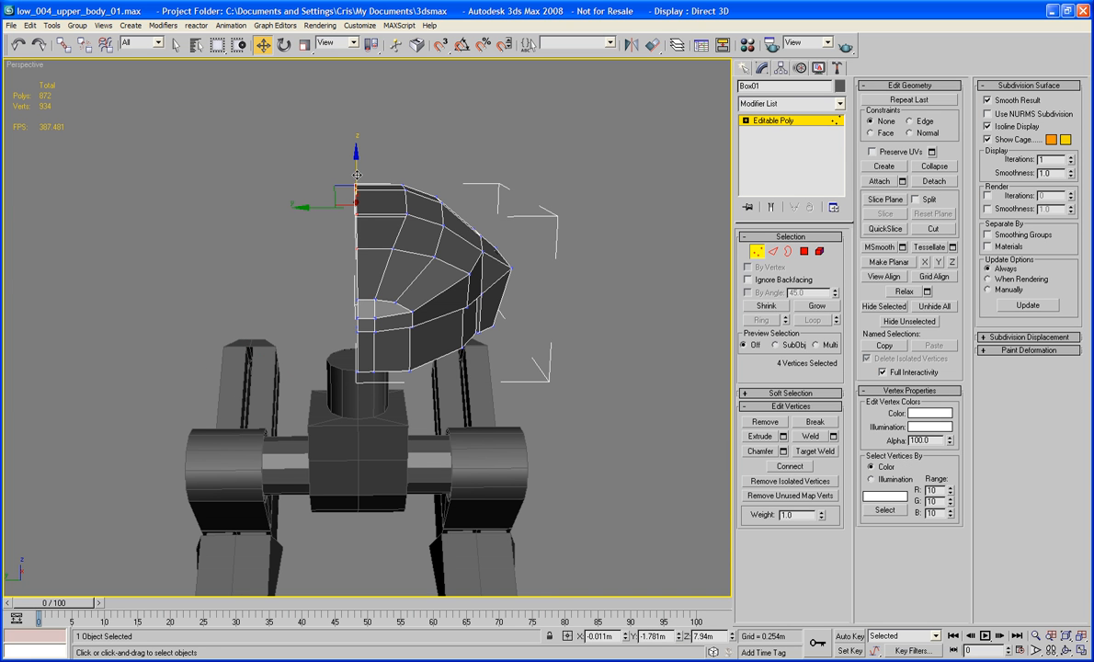
pyautogui.click(757, 251)
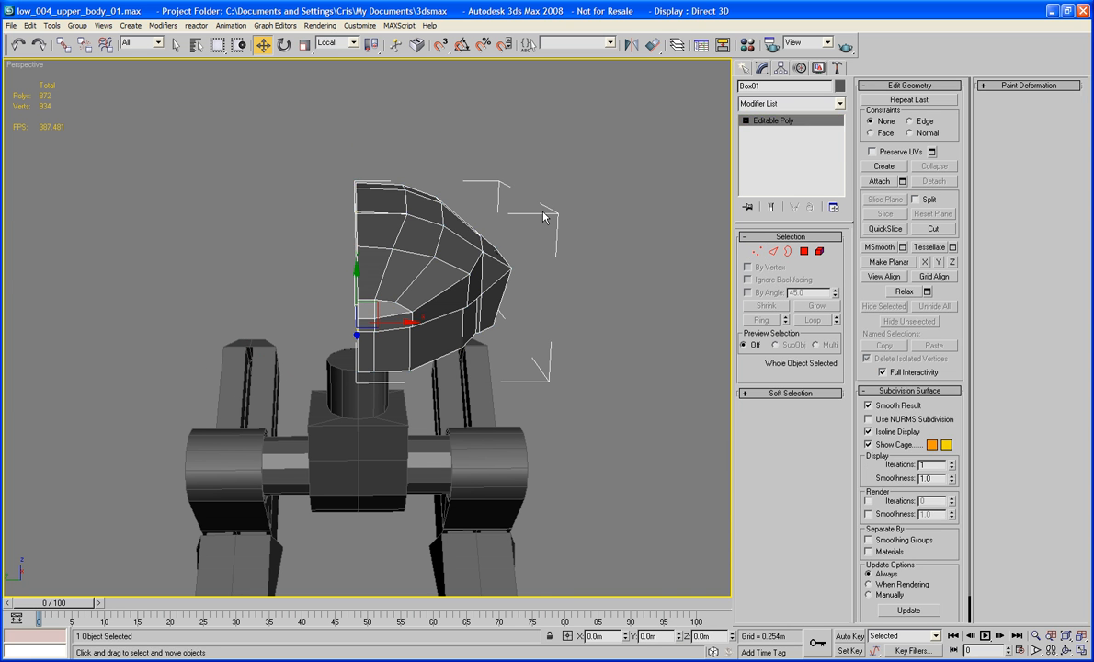
pyautogui.click(534, 219)
# Move the rear vertical edge of the shell's side panel about 0.2 m forward along X.
pyautogui.keyDown('alt'); pyautogui.moveTo(554, 220); pyautogui.dragTo(434, 308, button='middle'); pyautogui.keyUp('alt')
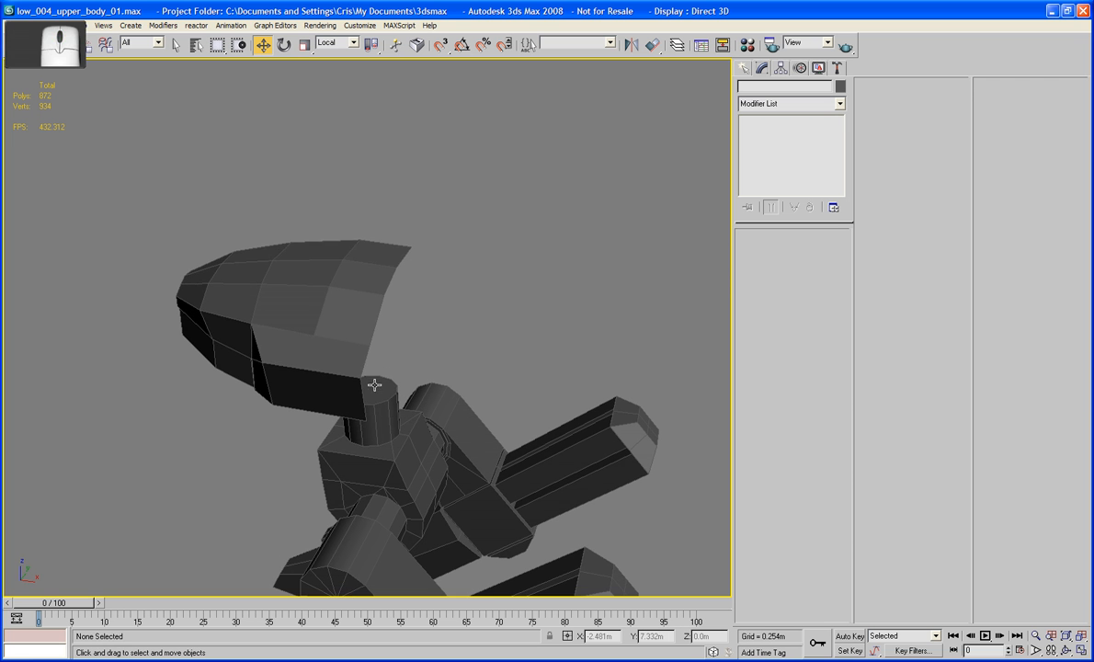
pyautogui.click(342, 370)
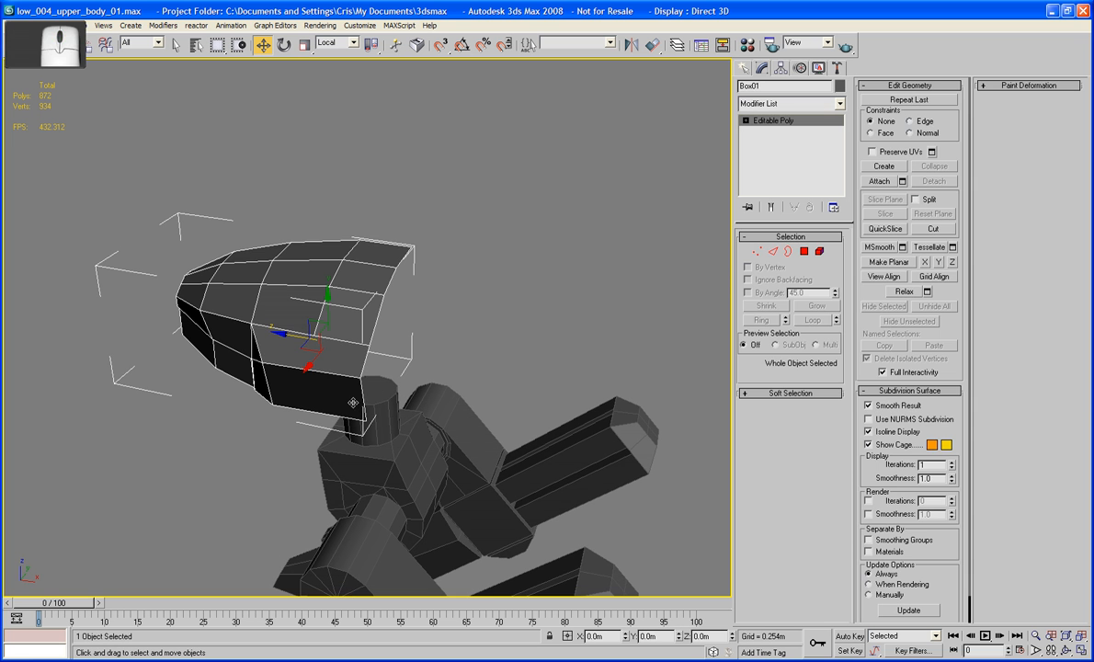
pyautogui.click(773, 253)
pyautogui.click(360, 398)
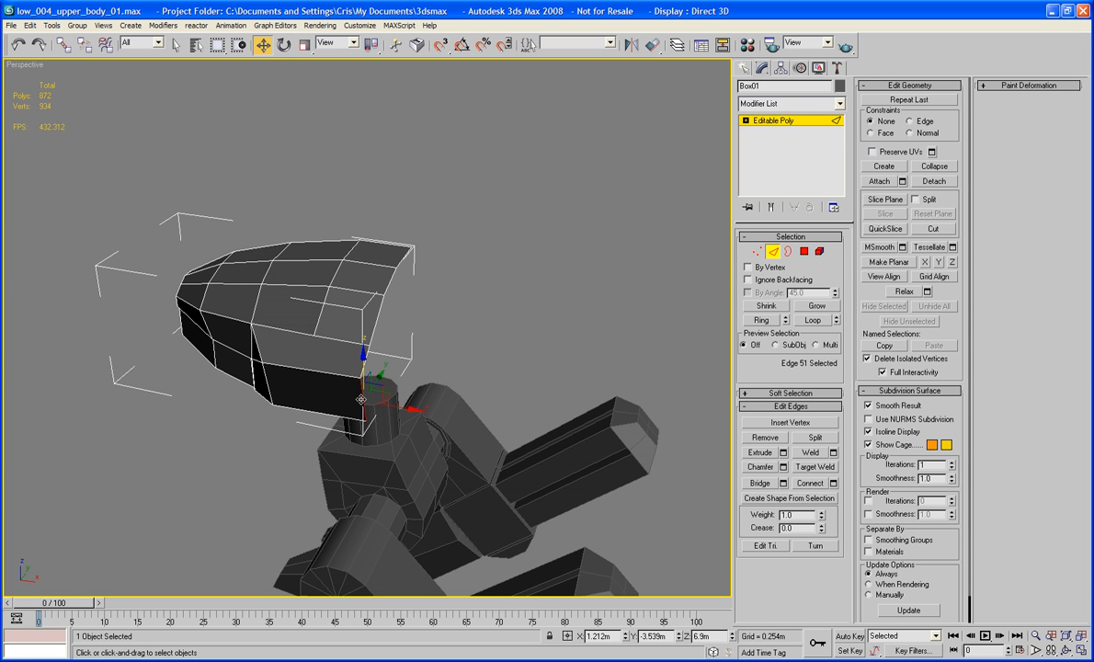
pyautogui.moveTo(410, 422); pyautogui.dragTo(397, 407)
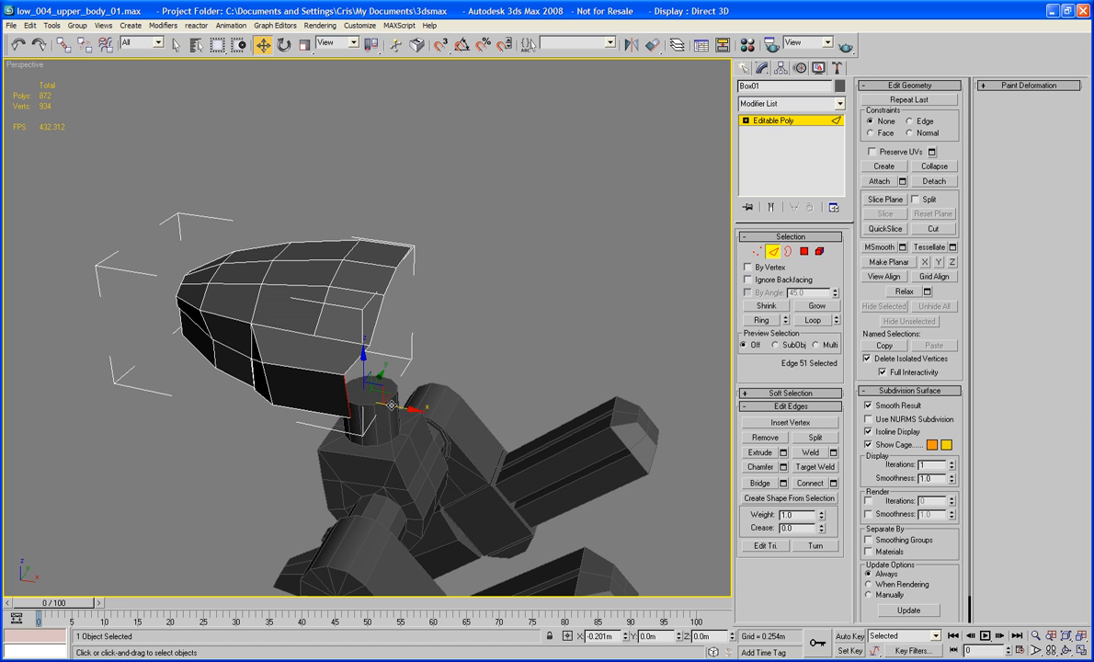
# Extend the roof's three rear edges straight down into a back wall and flatten its lower border along Z.
pyautogui.keyDown('alt'); pyautogui.moveTo(391, 404); pyautogui.dragTo(346, 377, button='middle'); pyautogui.keyUp('alt')
pyautogui.click(326, 360)
pyautogui.keyDown('ctrl'); pyautogui.click(365, 343); pyautogui.keyUp('ctrl')
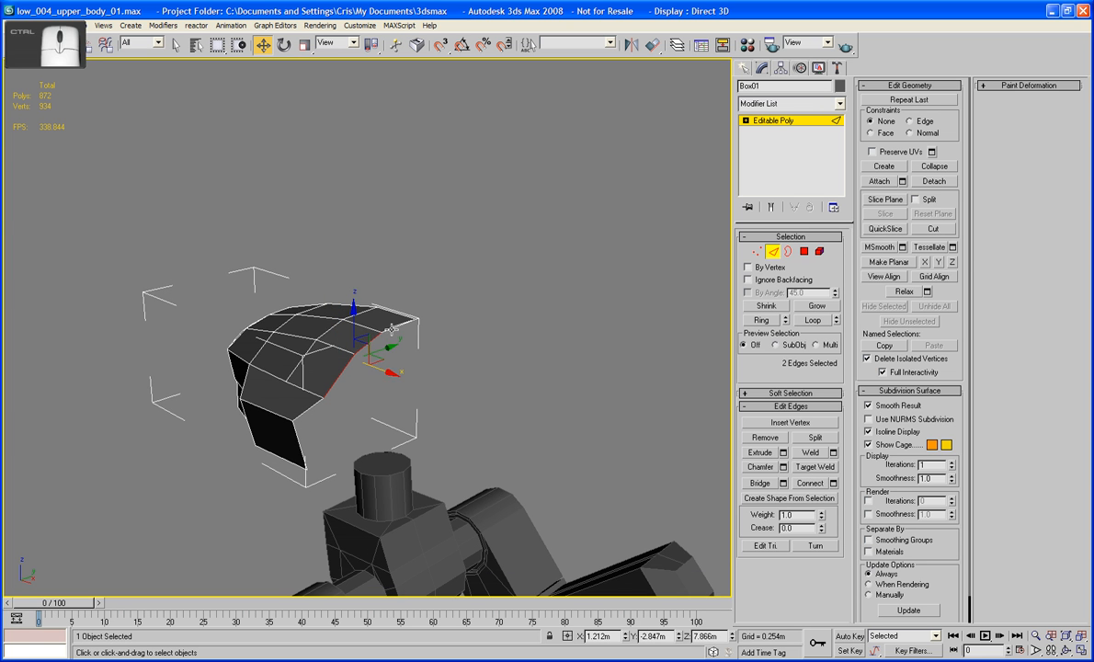
pyautogui.keyDown('ctrl'); pyautogui.click(392, 329); pyautogui.keyUp('ctrl')
pyautogui.keyDown('shift'); pyautogui.moveTo(366, 307); pyautogui.dragTo(383, 634); pyautogui.keyUp('shift')
pyautogui.click(303, 45)
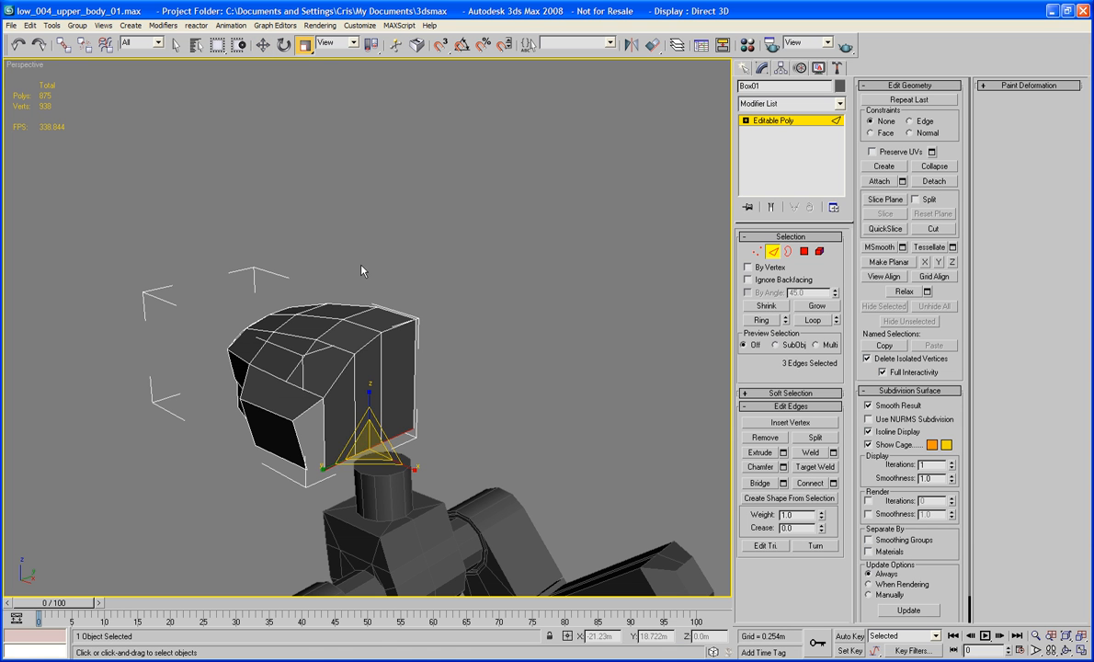
pyautogui.moveTo(371, 406); pyautogui.dragTo(372, 661)
# Lower the back wall's three bottom edges slightly along Z to match the side panel's lower edge.
pyautogui.keyDown('alt'); pyautogui.moveTo(397, 508); pyautogui.dragTo(426, 428, button='middle'); pyautogui.keyUp('alt')
pyautogui.scroll(2, 407, 483)
pyautogui.keyDown('alt'); pyautogui.moveTo(438, 273); pyautogui.dragTo(404, 255, button='middle'); pyautogui.keyUp('alt')
pyautogui.press('w')
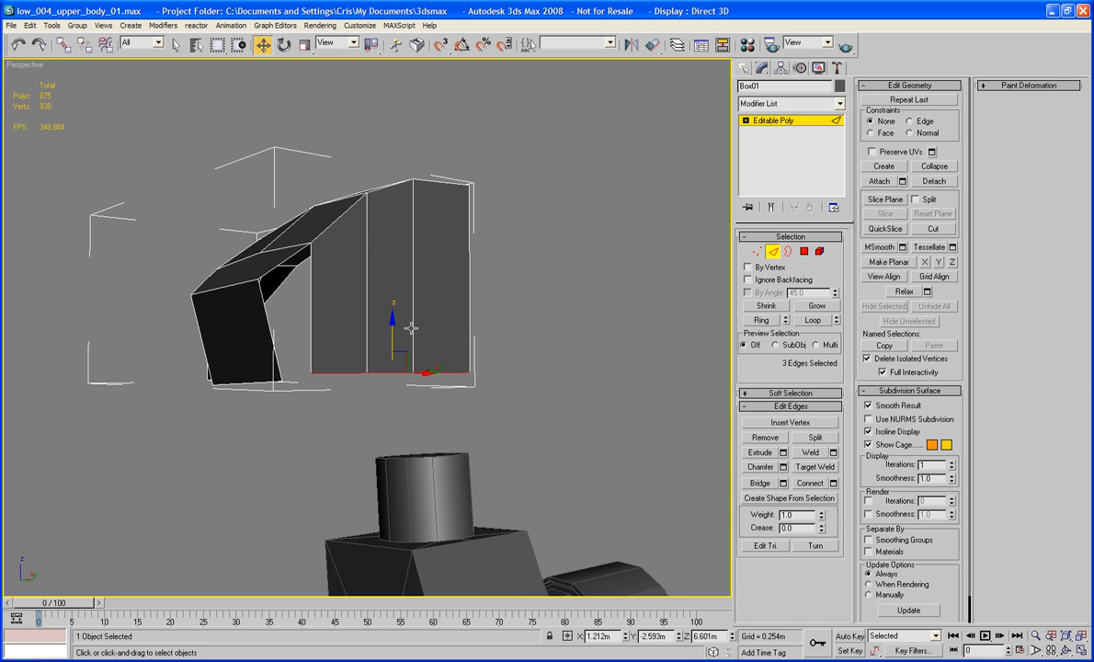
pyautogui.moveTo(398, 331)
pyautogui.mouseDown()
pyautogui.moveTo(395, 343)
pyautogui.moveTo(393, 332)
pyautogui.mouseUp()
# Shift the back wall's outer lower vertices toward the centre line along Y so the wall tapers downward.
pyautogui.keyDown('alt'); pyautogui.moveTo(394, 332); pyautogui.dragTo(352, 324, button='middle'); pyautogui.keyUp('alt')
pyautogui.click(758, 251)
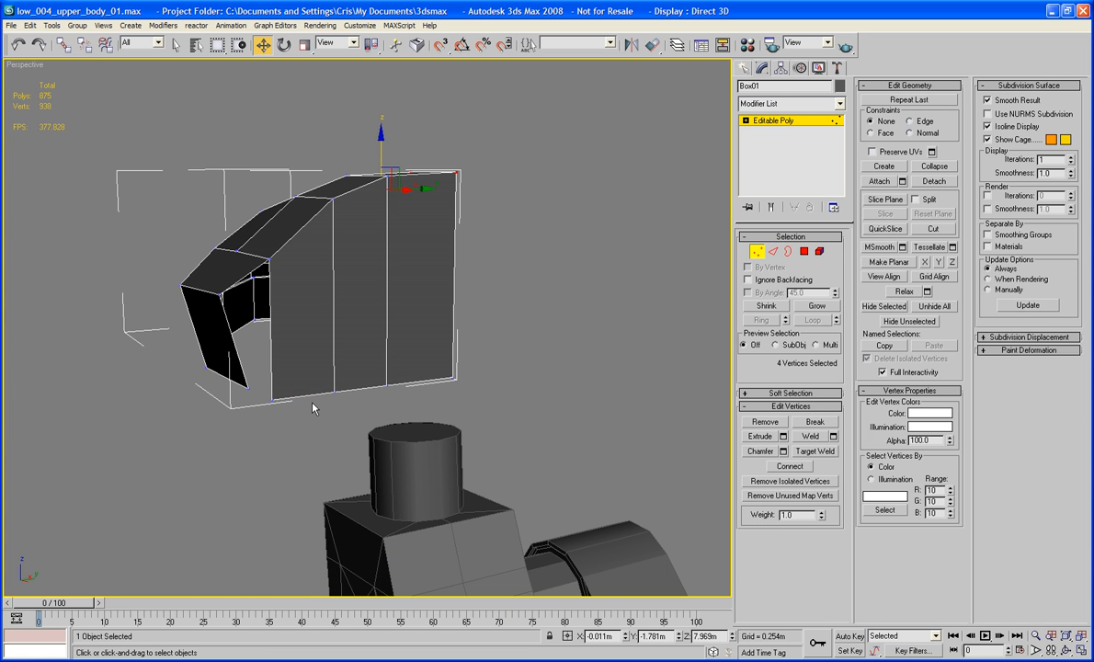
pyautogui.moveTo(398, 384); pyautogui.dragTo(401, 385)
pyautogui.click(293, 419)
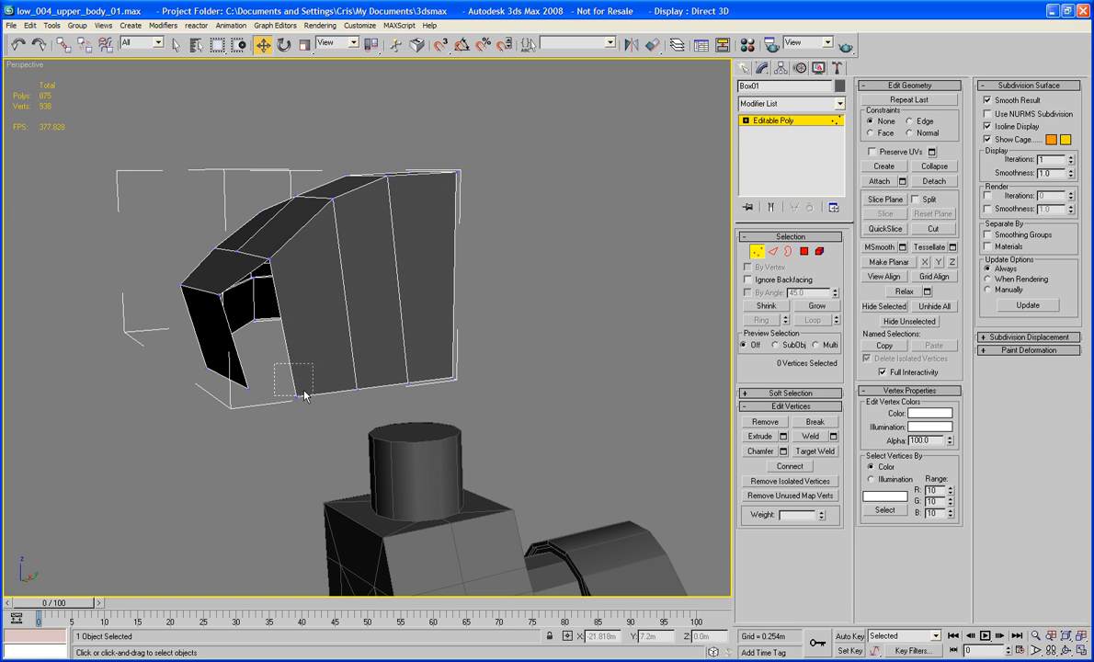
pyautogui.moveTo(304, 395); pyautogui.dragTo(340, 398)
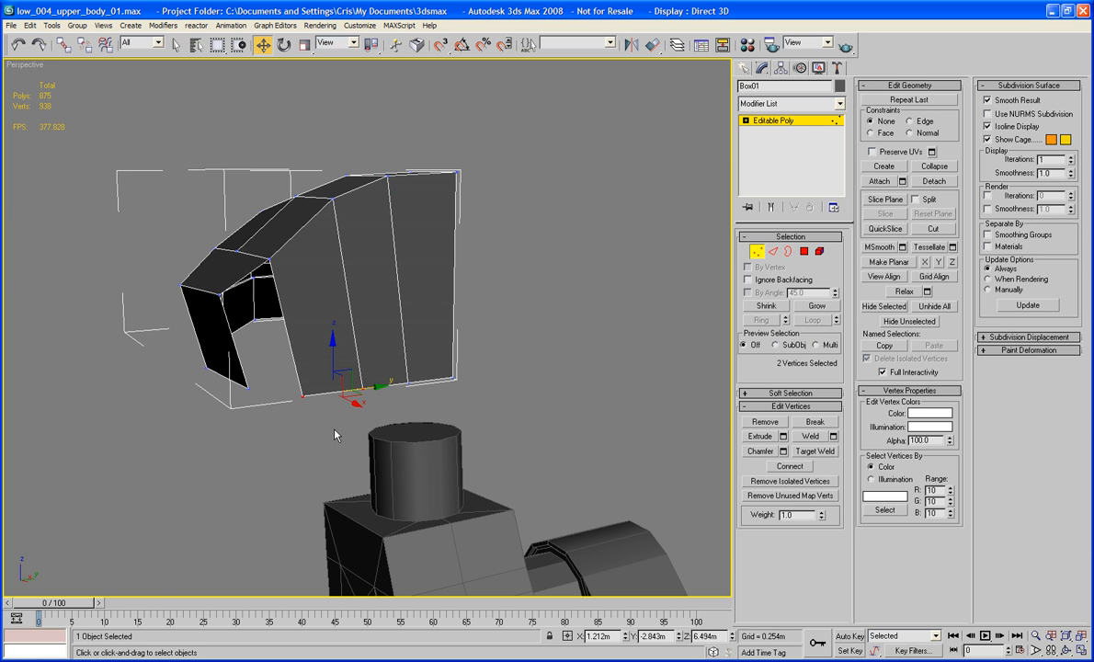
pyautogui.click(335, 436)
# Raise the back wall's four bottom vertices along Z to about 6.54 m.
pyautogui.moveTo(320, 427)
pyautogui.keyDown('alt'); pyautogui.mouseDown(button='middle')
pyautogui.moveTo(398, 479)
pyautogui.moveTo(342, 466)
pyautogui.moveTo(309, 430)
pyautogui.mouseUp(button='middle'); pyautogui.keyUp('alt')
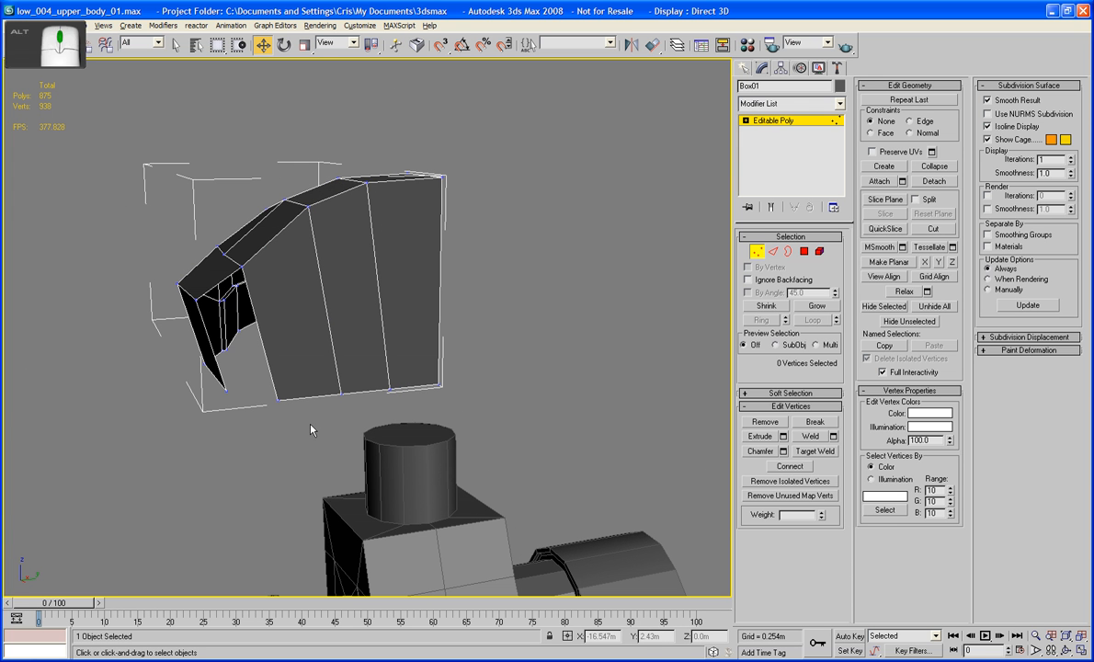
pyautogui.moveTo(468, 376); pyautogui.dragTo(253, 415)
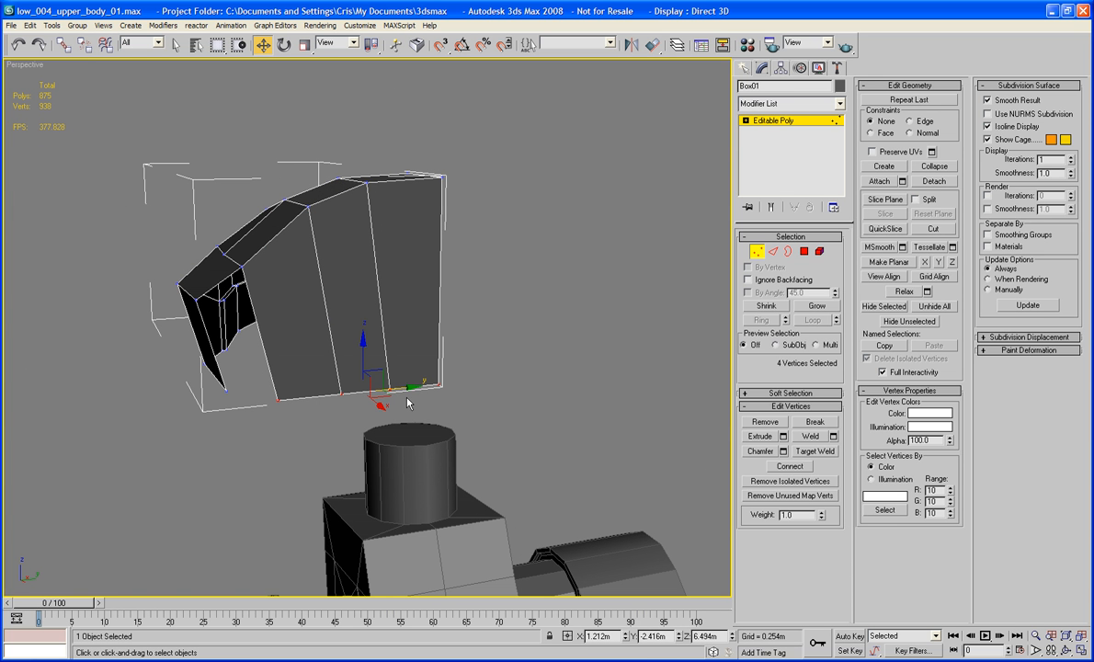
pyautogui.moveTo(362, 363); pyautogui.dragTo(359, 355)
# Bridge the side panel's rear vertical edge to the back wall's outer edge to close the corner gap.
pyautogui.keyDown('alt'); pyautogui.moveTo(338, 397); pyautogui.dragTo(702, 350, button='middle'); pyautogui.keyUp('alt')
pyautogui.click(773, 251)
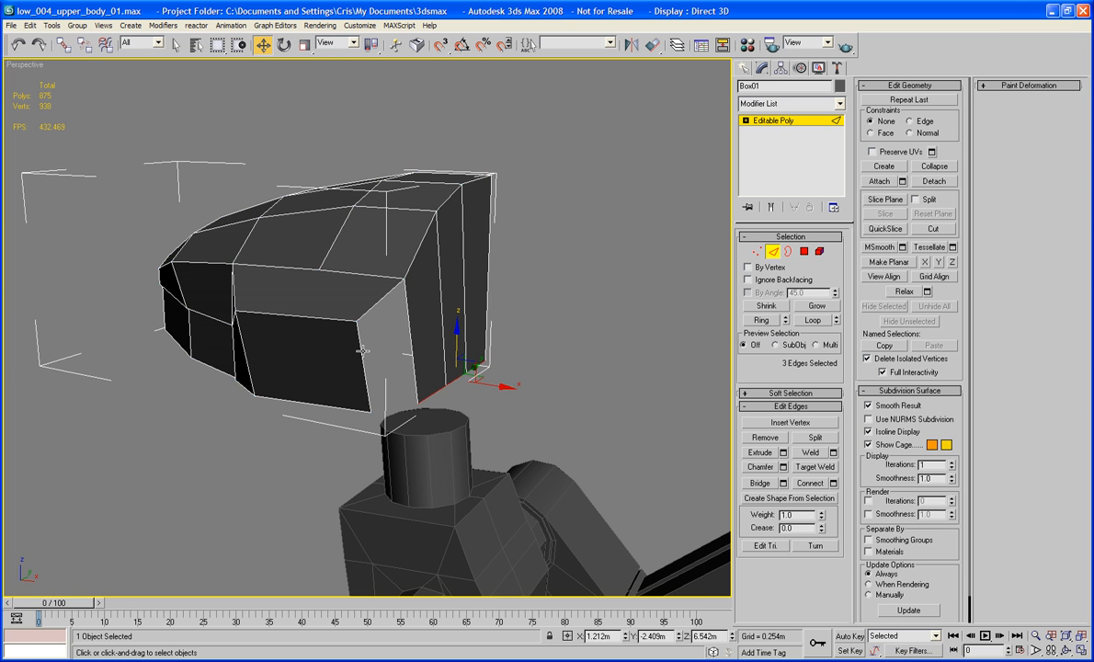
pyautogui.click(363, 350)
pyautogui.keyDown('ctrl'); pyautogui.click(407, 316); pyautogui.keyUp('ctrl')
pyautogui.click(759, 482)
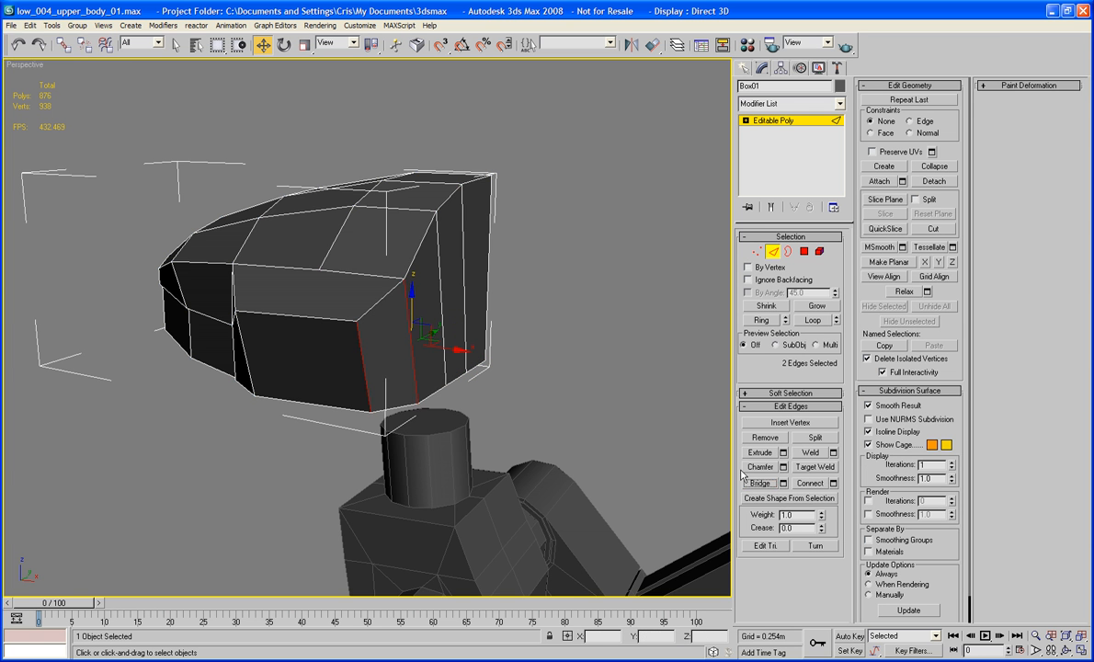
# Bridge the new corner panel's bottom edge to the inner edge to close the shell's underside there.
pyautogui.click(464, 317)
pyautogui.keyDown('alt'); pyautogui.moveTo(464, 318); pyautogui.dragTo(378, 262, button='middle'); pyautogui.keyUp('alt')
pyautogui.click(354, 201)
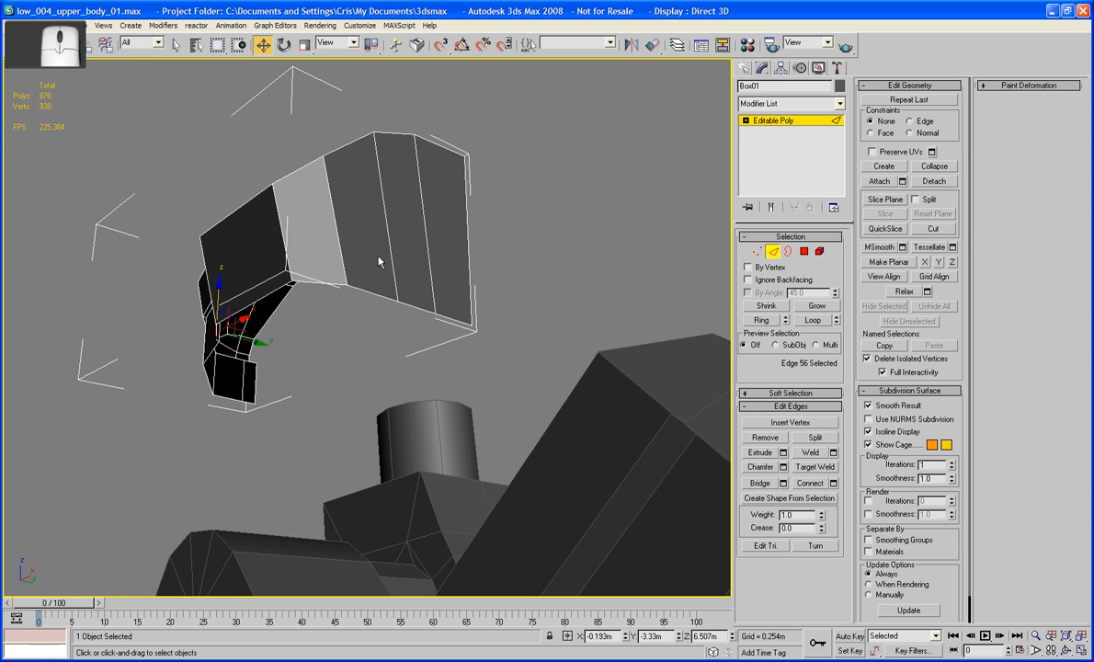
pyautogui.keyDown('ctrl'); pyautogui.click(322, 281); pyautogui.keyUp('ctrl')
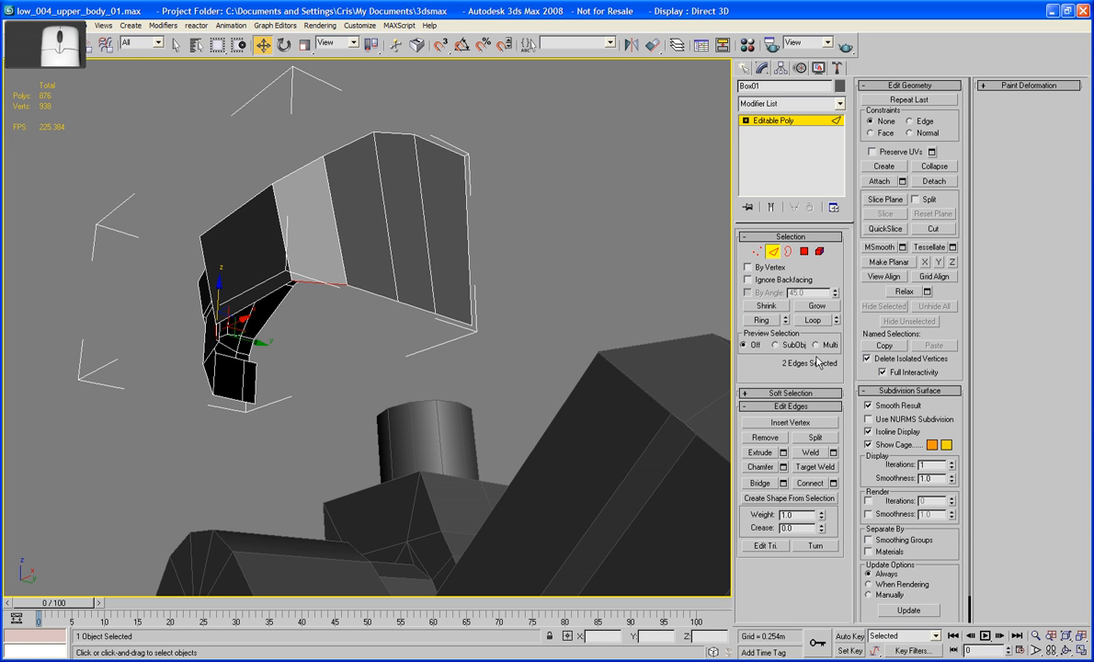
pyautogui.click(770, 482)
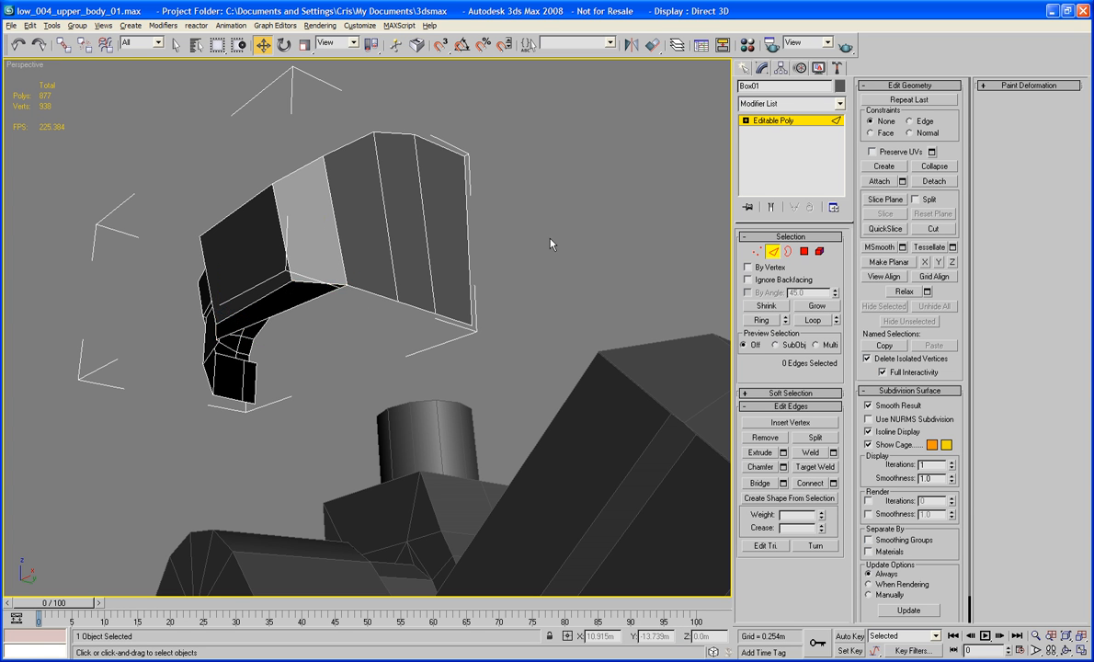
# Inspect the half shell's closed rear corner and back wall from several angles.
pyautogui.keyDown('alt'); pyautogui.moveTo(549, 239); pyautogui.dragTo(490, 325, button='middle'); pyautogui.keyUp('alt')
pyautogui.scroll(4, 654, 294)
pyautogui.scroll(-4, 584, 311)
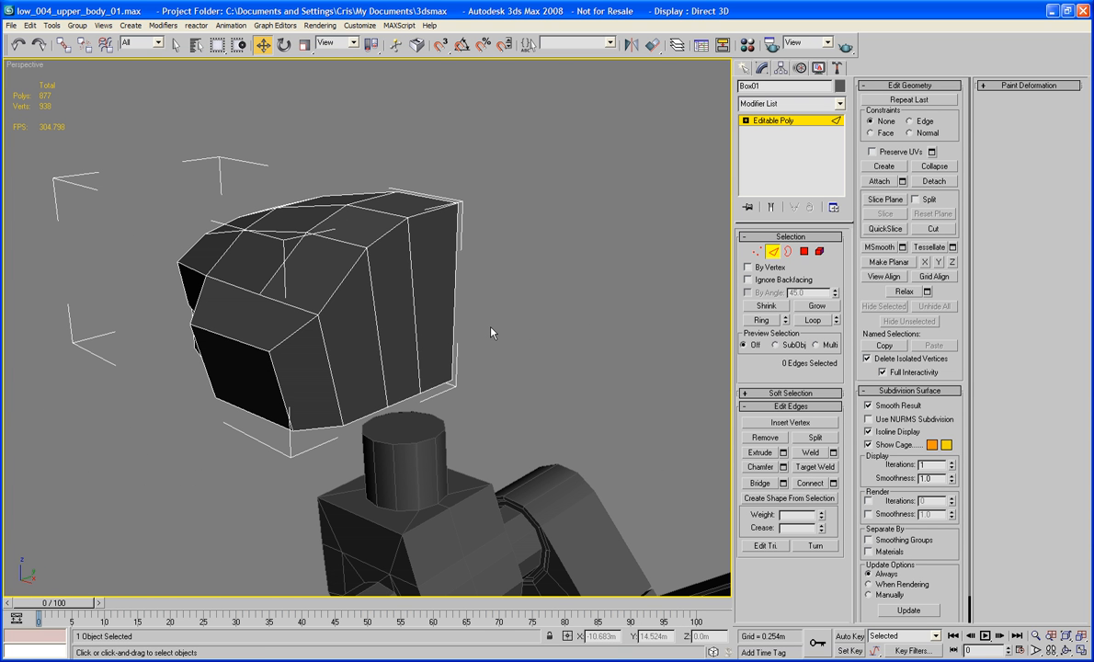
pyautogui.keyDown('alt'); pyautogui.moveTo(491, 333); pyautogui.dragTo(498, 303, button='middle'); pyautogui.keyUp('alt')
pyautogui.scroll(2, 496, 325)
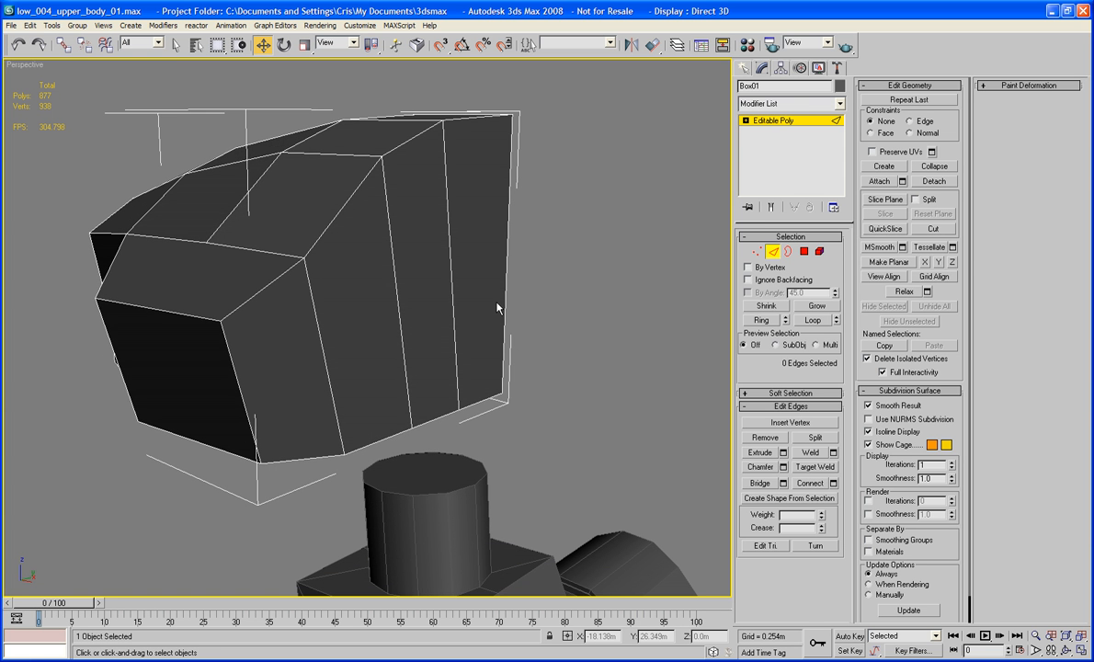
pyautogui.click(756, 251)
pyautogui.moveTo(530, 323)
pyautogui.keyDown('alt'); pyautogui.mouseDown(button='middle')
pyautogui.moveTo(488, 298)
pyautogui.moveTo(478, 323)
pyautogui.moveTo(520, 292)
pyautogui.moveTo(556, 323)
pyautogui.mouseUp(button='middle'); pyautogui.keyUp('alt')
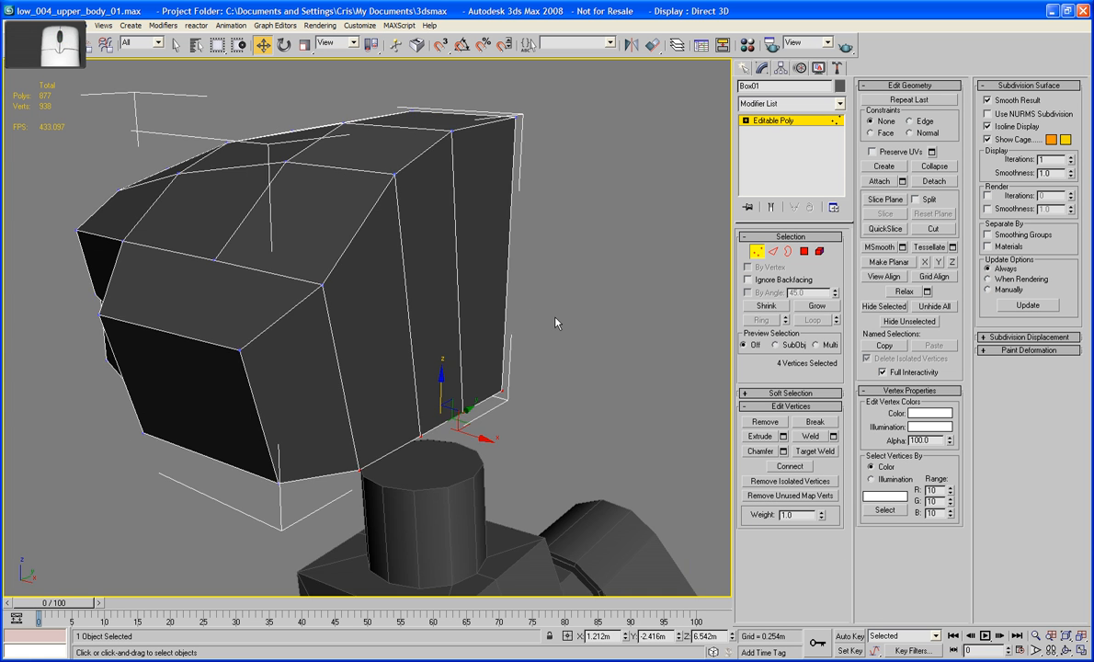
pyautogui.click(756, 251)
pyautogui.keyDown('alt'); pyautogui.moveTo(720, 260); pyautogui.dragTo(687, 264, button='middle'); pyautogui.keyUp('alt')
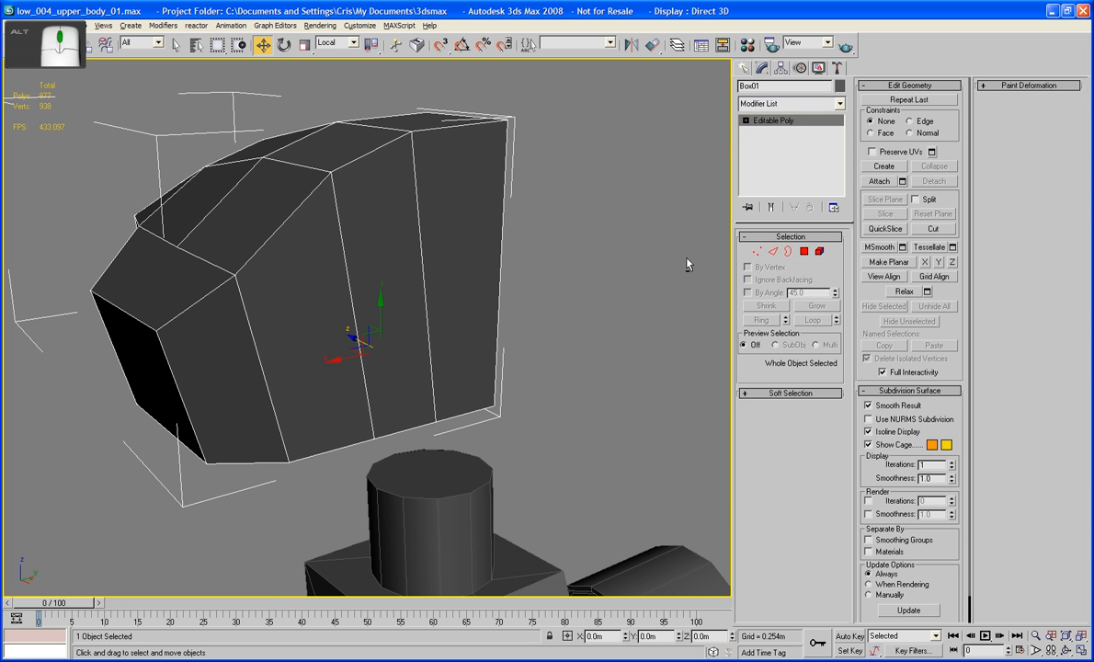
# Draw an AutoGrid box about 1.15 m long and 1.19 m wide on the shell's back wall and convert it to Editable Poly.
pyautogui.click(745, 69)
pyautogui.click(765, 151)
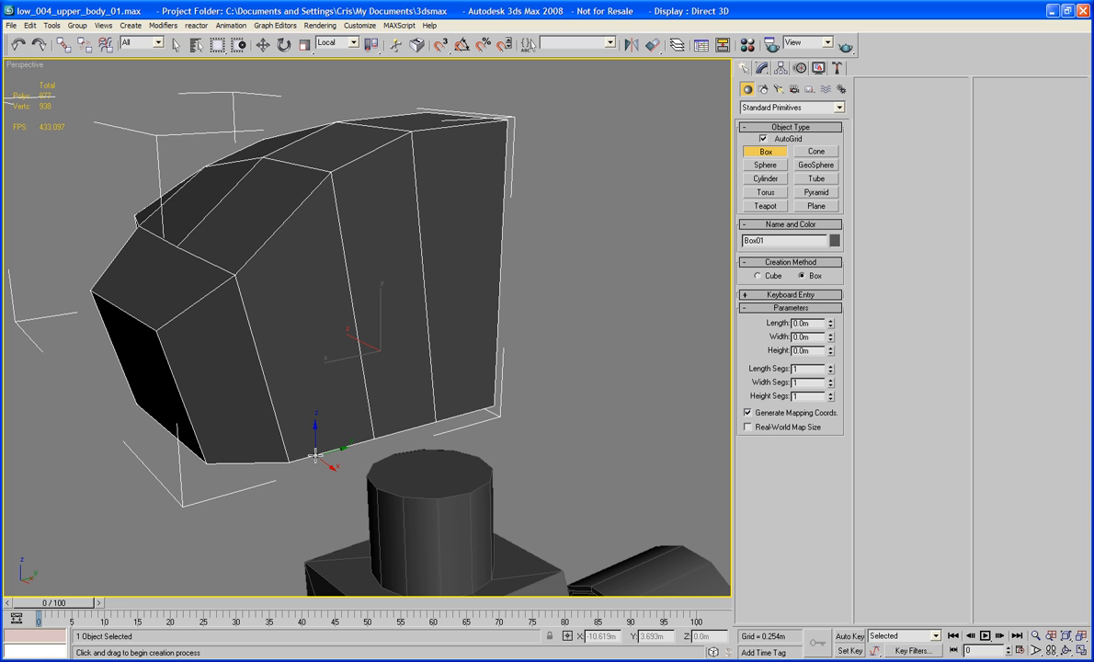
pyautogui.moveTo(311, 454); pyautogui.dragTo(505, 198)
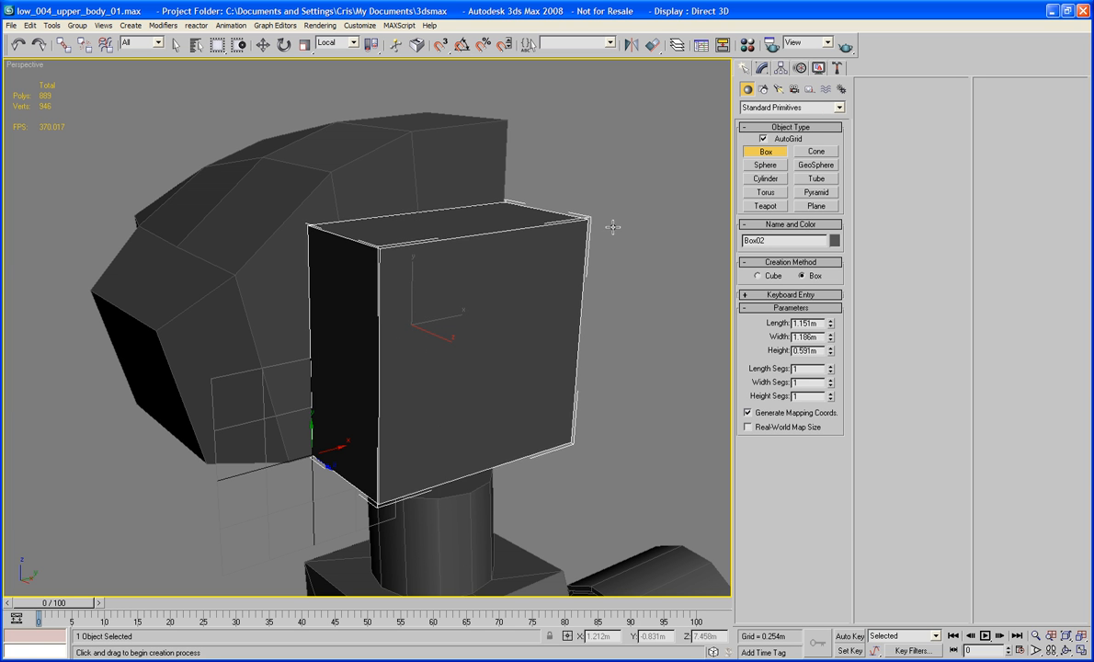
pyautogui.click(711, 261)
pyautogui.rightClick(548, 261)
pyautogui.moveTo(551, 365)
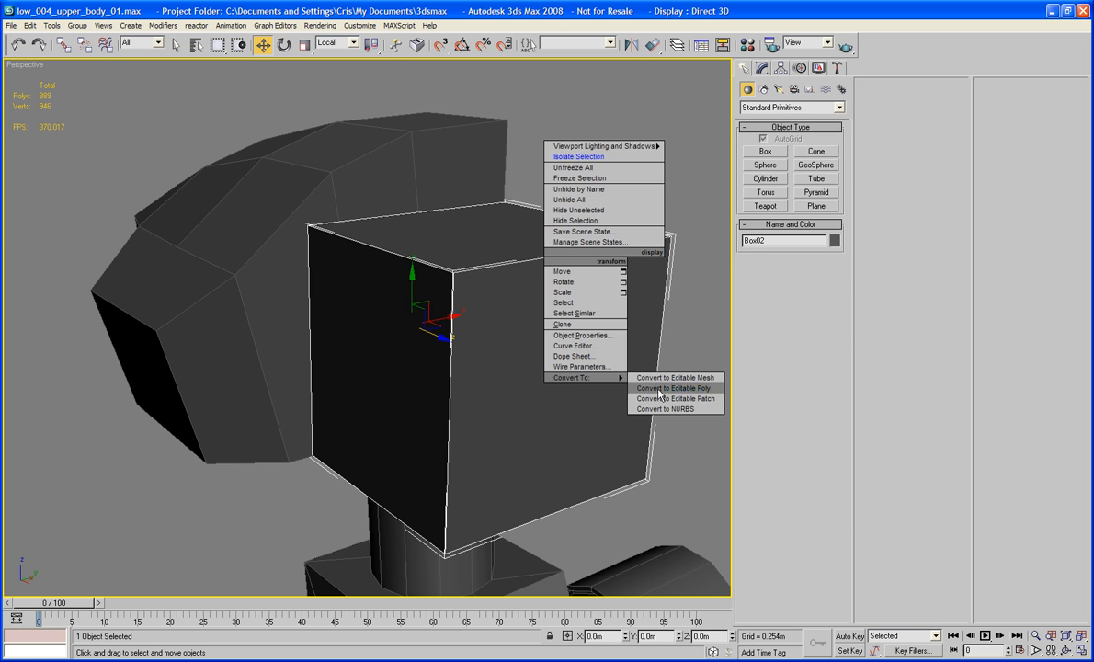
pyautogui.click(634, 371)
# Delete the box's two polygons that face the centre line and the shell's back wall.
pyautogui.moveTo(629, 259)
pyautogui.keyDown('alt'); pyautogui.mouseDown(button='middle')
pyautogui.moveTo(532, 269)
pyautogui.moveTo(643, 275)
pyautogui.mouseUp(button='middle'); pyautogui.keyUp('alt')
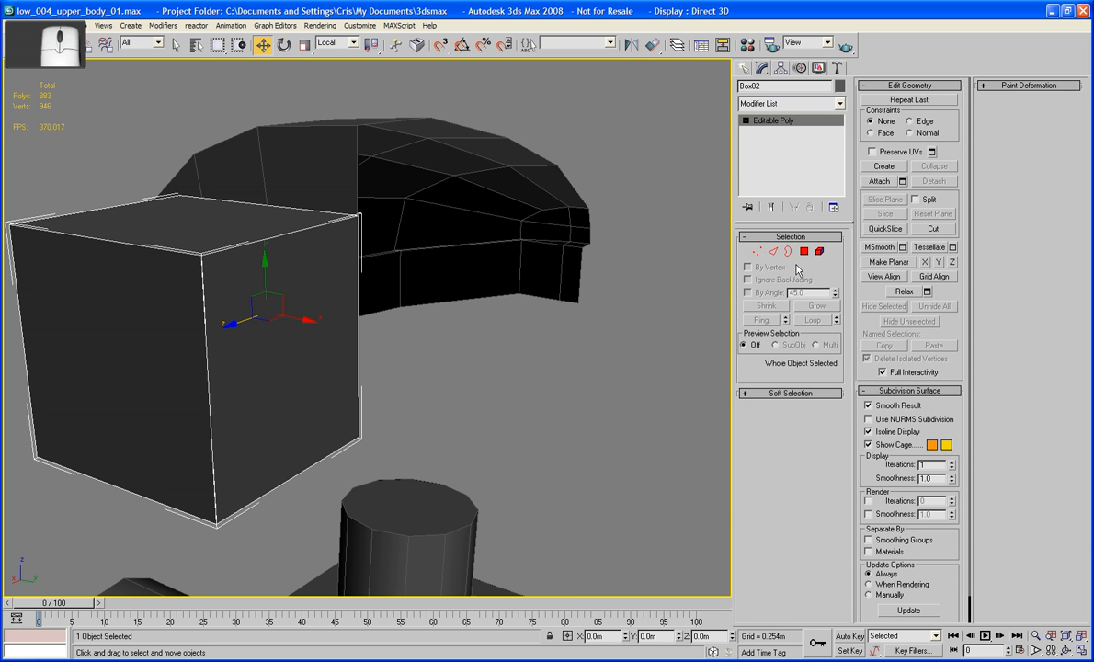
pyautogui.click(804, 251)
pyautogui.click(313, 341)
pyautogui.hotkey('ctrl', 'd')
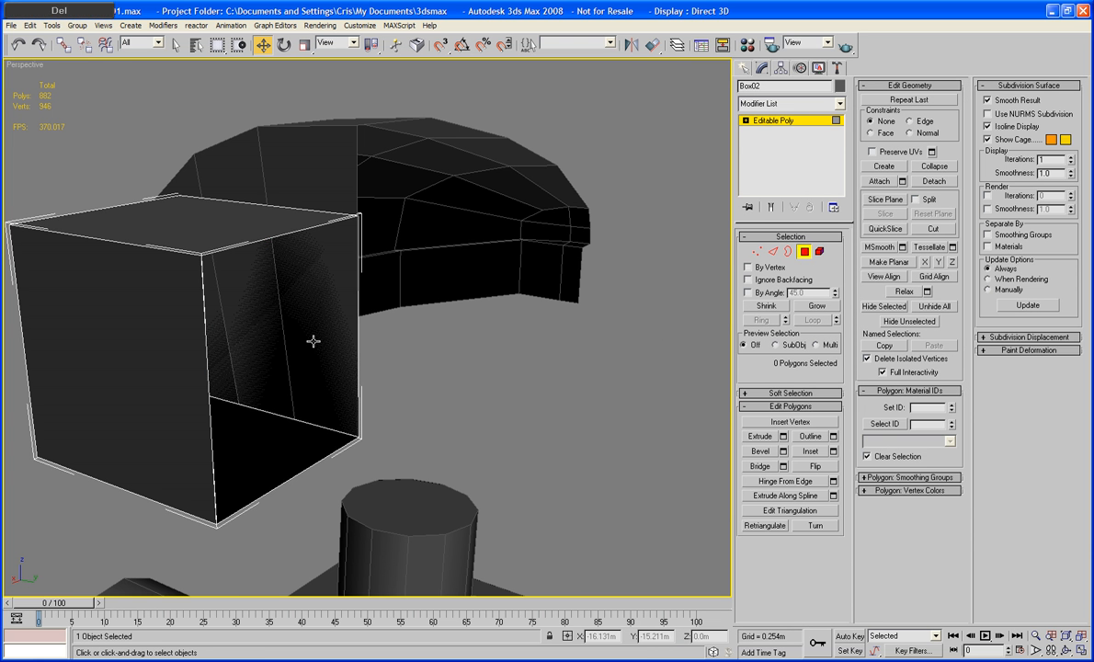
pyautogui.keyDown('alt'); pyautogui.moveTo(317, 398); pyautogui.dragTo(473, 333, button='middle'); pyautogui.keyUp('alt')
pyautogui.click(254, 318)
pyautogui.press('Delete')
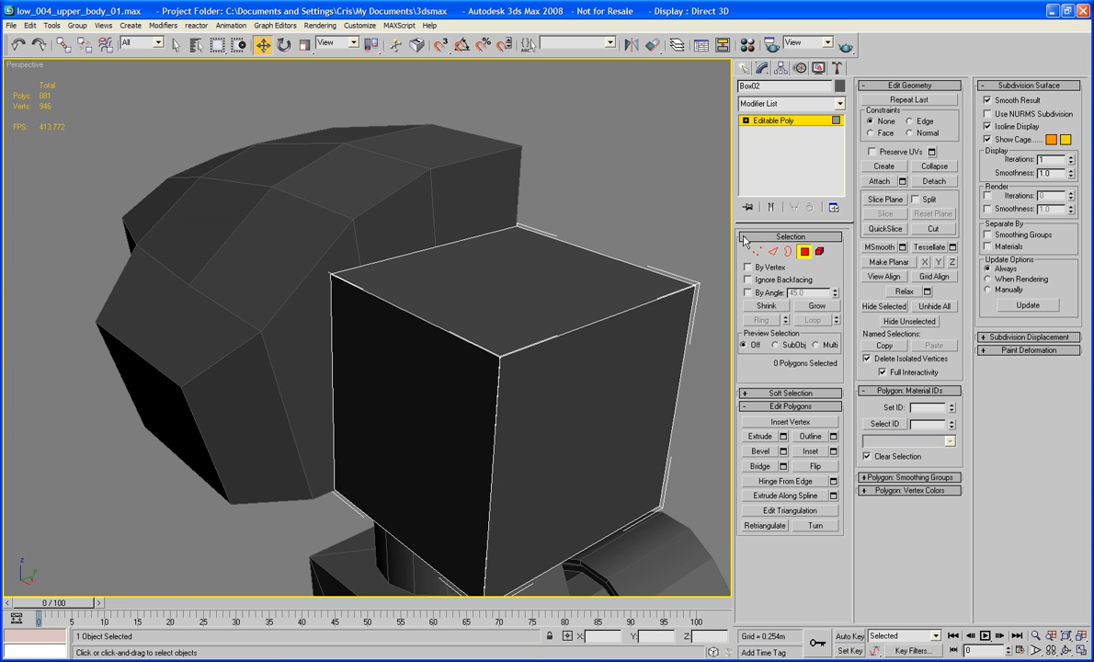
pyautogui.click(797, 253)
pyautogui.click(580, 114)
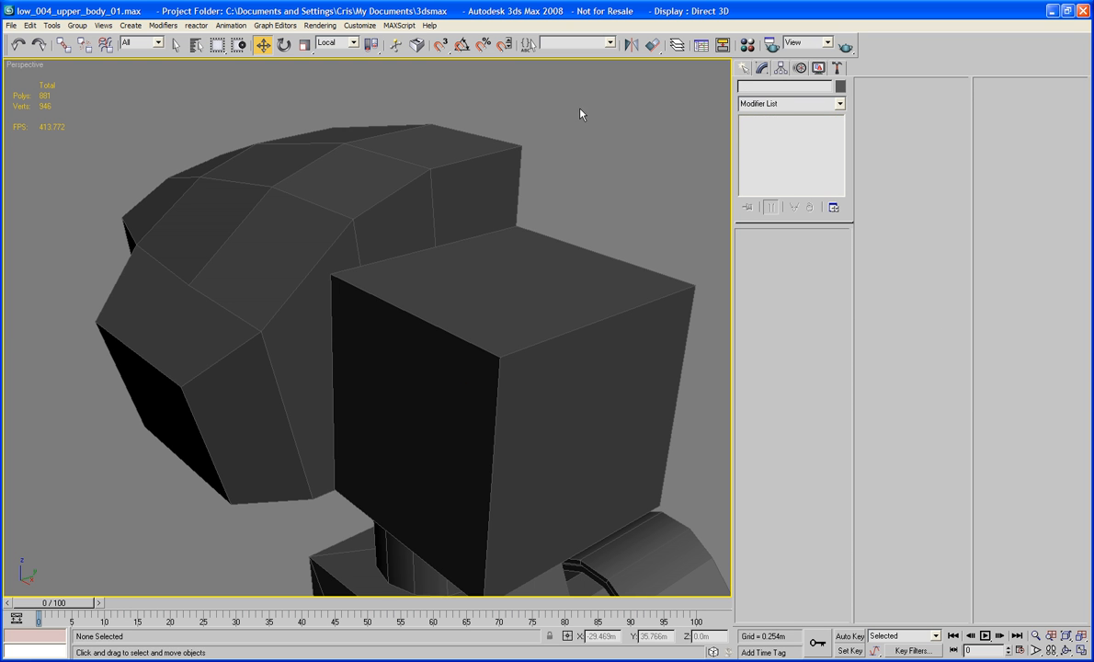
# Attach the rear box to the half shell so both form one object.
pyautogui.click(455, 185)
pyautogui.scroll(-3, 455, 185)
pyautogui.keyDown('alt'); pyautogui.moveTo(453, 185); pyautogui.dragTo(432, 174, button='middle'); pyautogui.keyUp('alt')
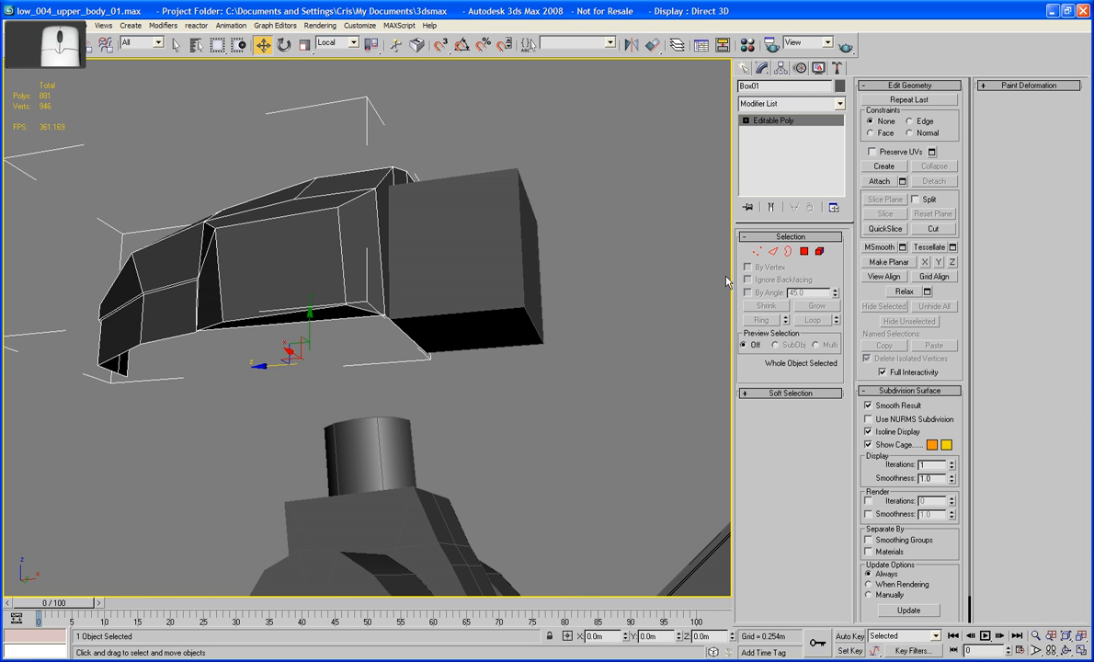
pyautogui.click(901, 182)
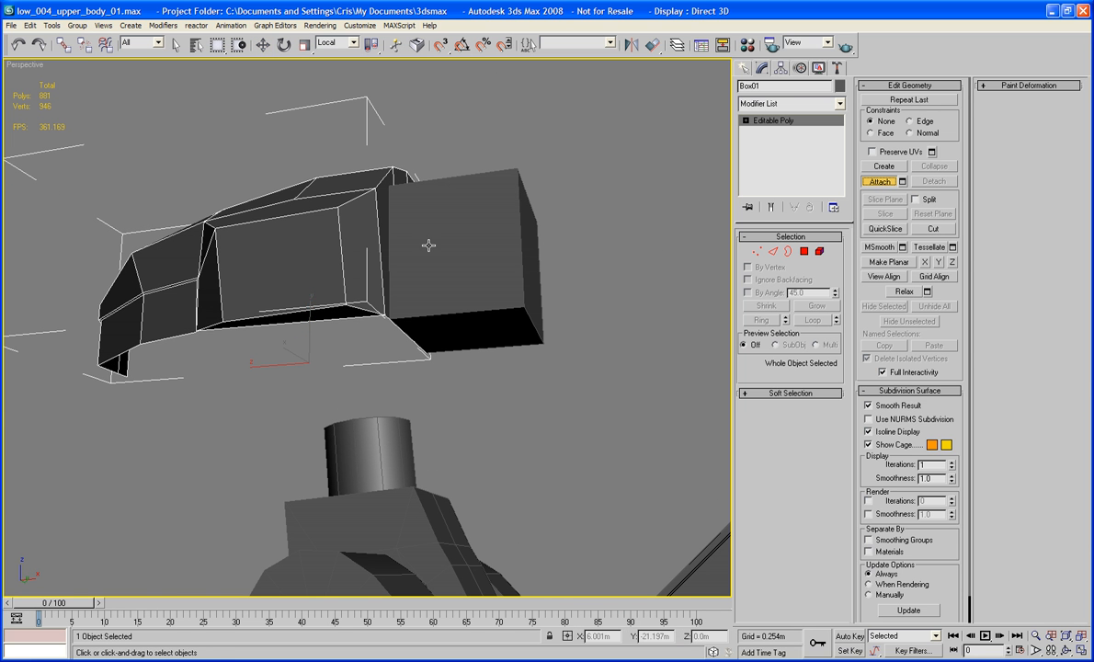
pyautogui.click(429, 245)
# Raise the rear box's bottom polygon to a Z height of about 7.16 m.
pyautogui.click(805, 252)
pyautogui.click(459, 346)
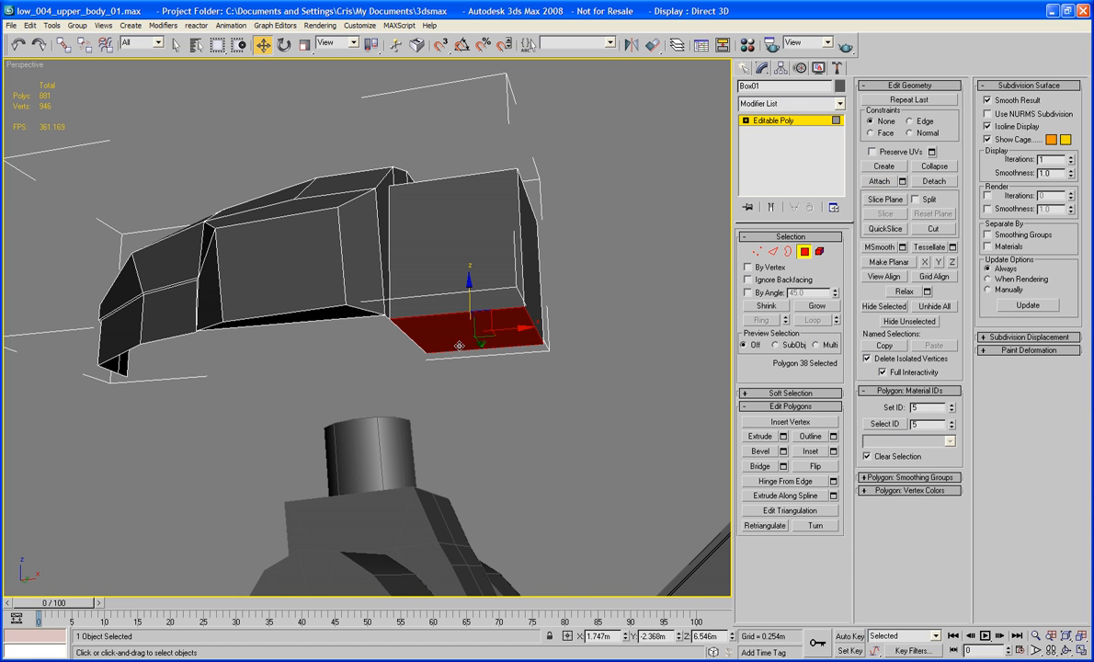
pyautogui.moveTo(471, 289); pyautogui.dragTo(469, 235)
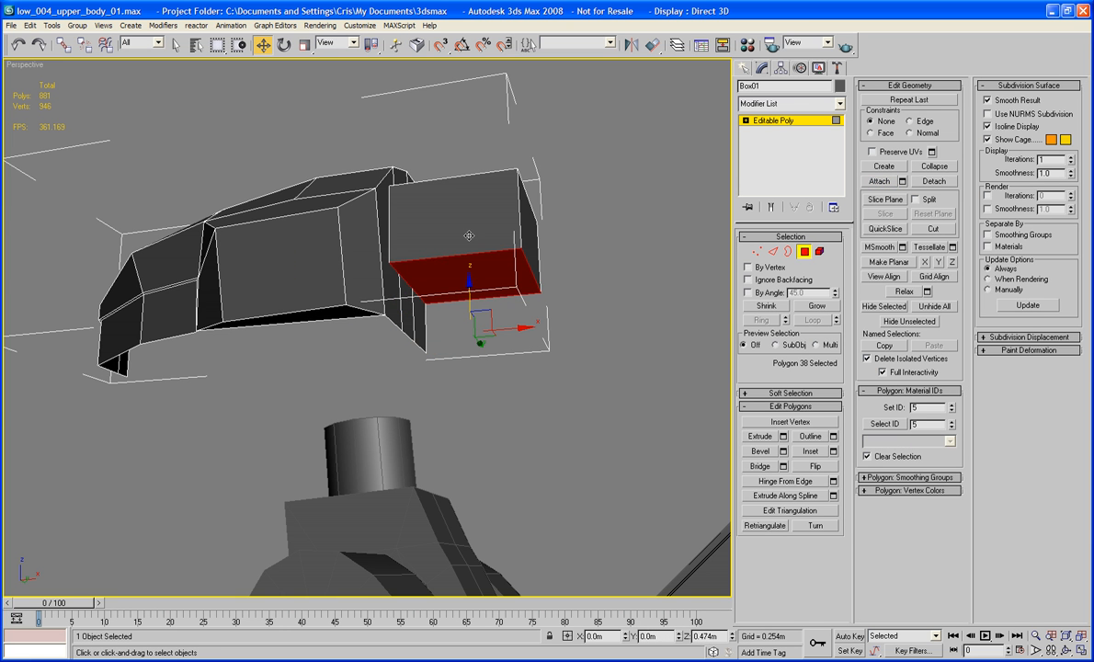
pyautogui.keyDown('alt'); pyautogui.moveTo(469, 235); pyautogui.dragTo(389, 250, button='middle'); pyautogui.keyUp('alt')
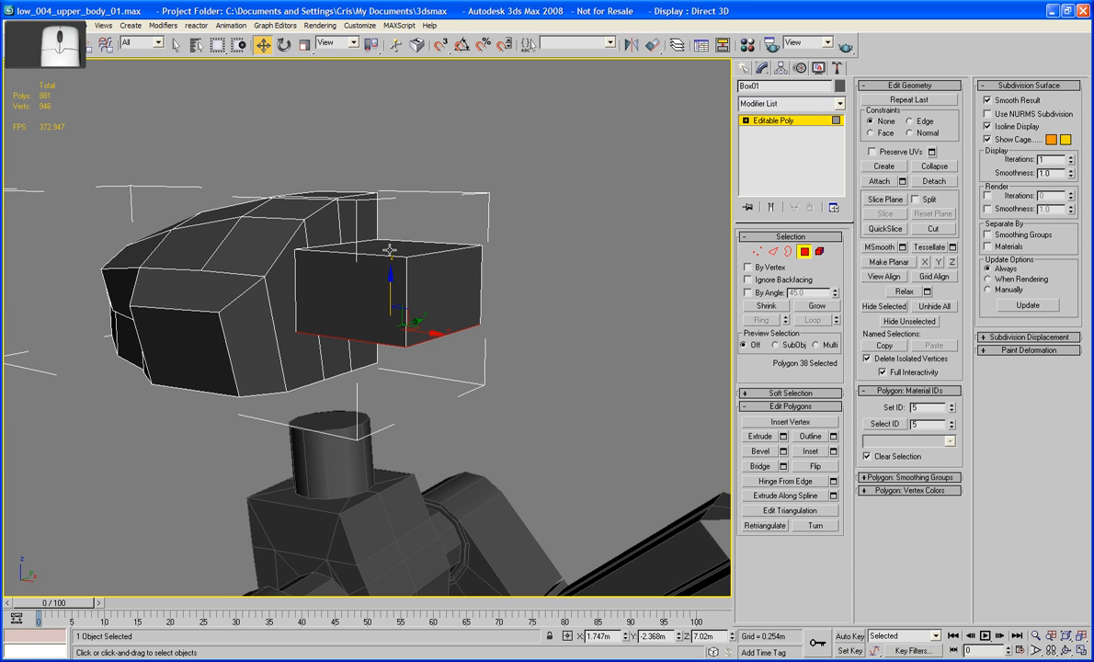
pyautogui.moveTo(390, 295); pyautogui.dragTo(392, 267)
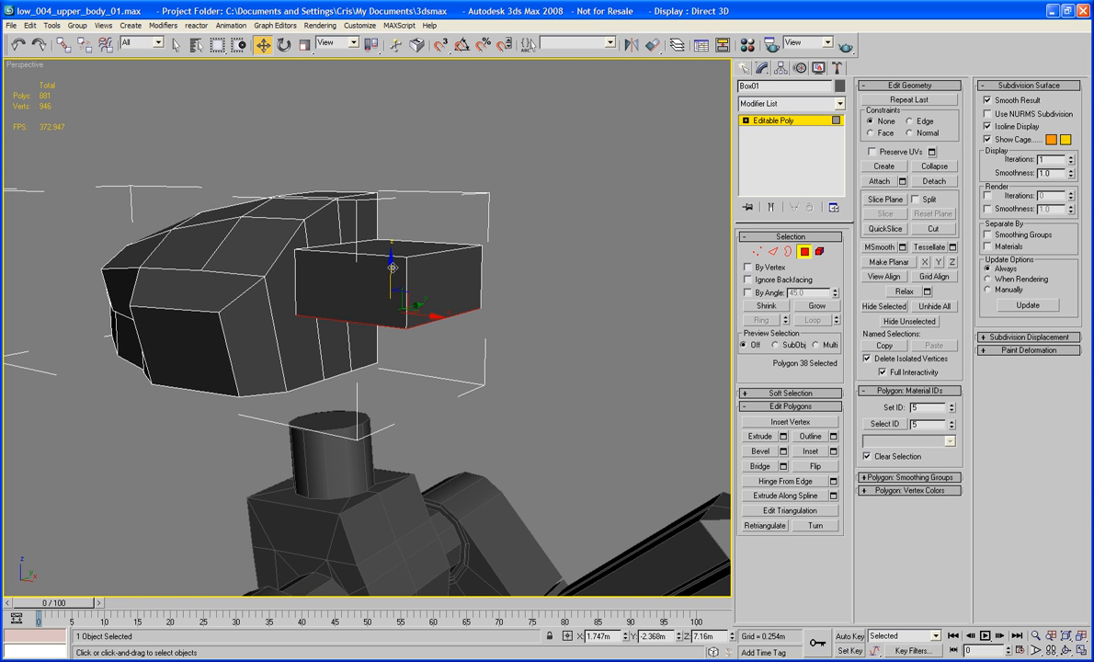
# Extrude the rear box's bottom polygon downward by about 0.54 m.
pyautogui.keyDown('alt'); pyautogui.moveTo(405, 322); pyautogui.dragTo(428, 359, button='middle'); pyautogui.keyUp('alt')
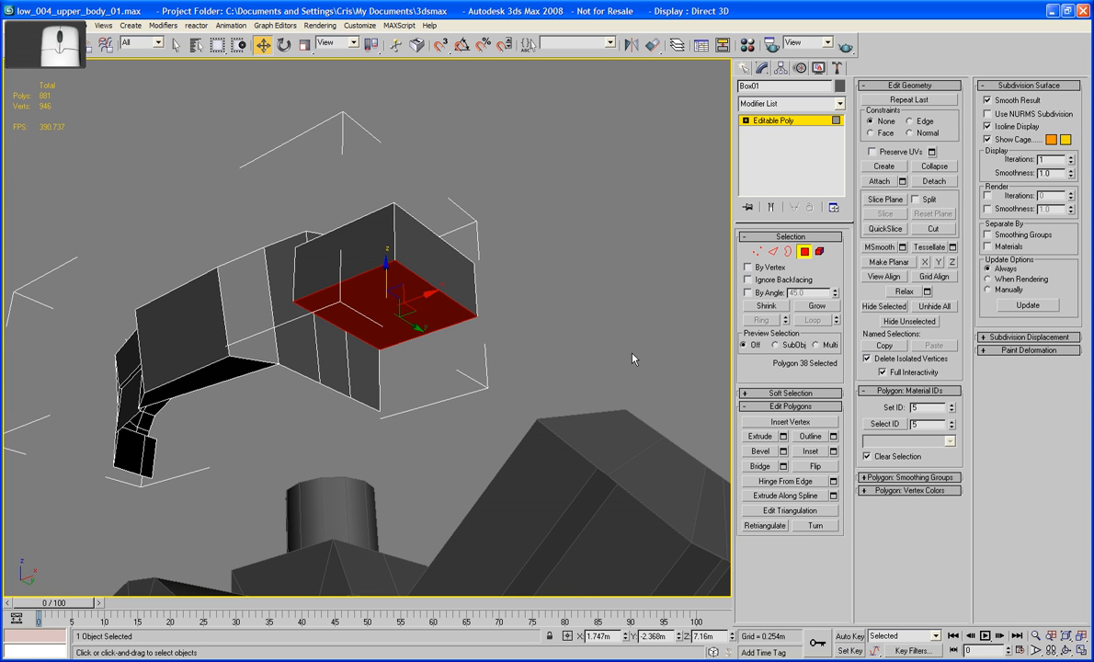
pyautogui.click(760, 436)
pyautogui.moveTo(464, 308); pyautogui.dragTo(417, 209)
# Delete the new extrusion's two side polygons that face the centre line and the shell's back wall.
pyautogui.keyDown('alt'); pyautogui.moveTo(418, 209); pyautogui.dragTo(354, 240, button='middle'); pyautogui.keyUp('alt')
pyautogui.click(304, 402)
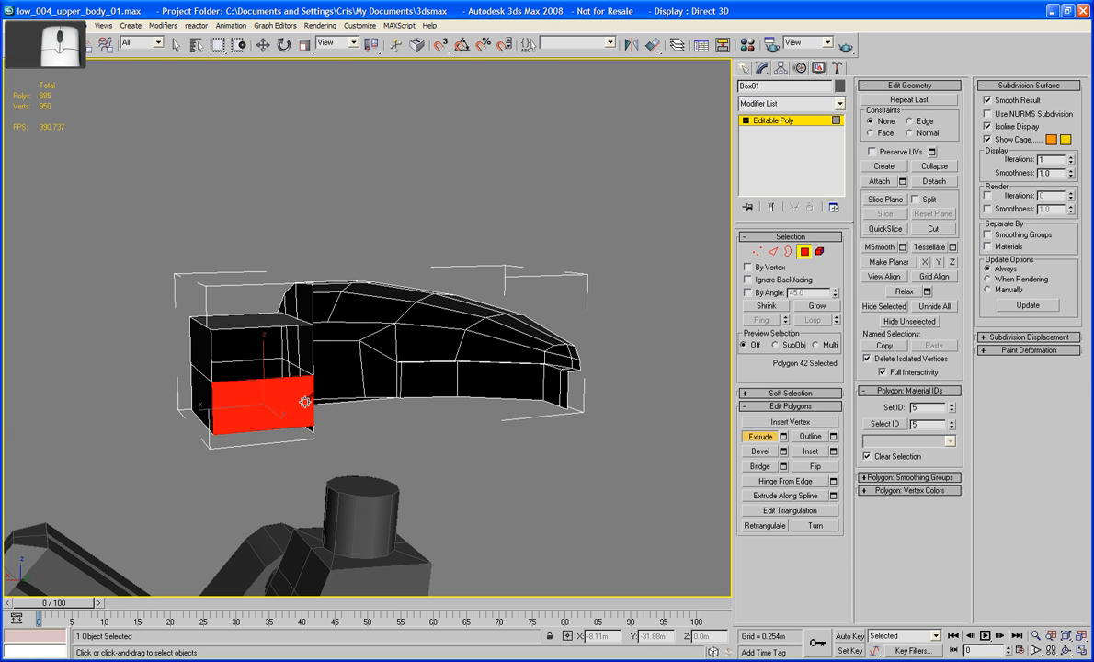
pyautogui.press('Delete')
pyautogui.keyDown('alt'); pyautogui.moveTo(304, 401); pyautogui.dragTo(301, 397, button='middle'); pyautogui.keyUp('alt')
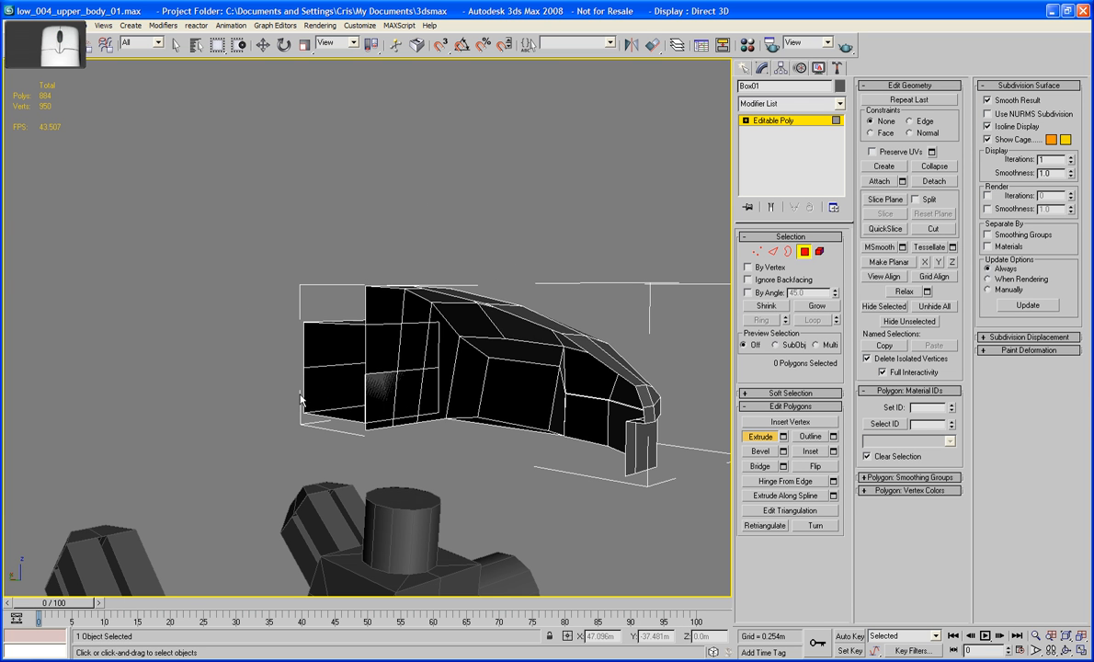
pyautogui.click(304, 393)
pyautogui.click(372, 391)
pyautogui.press('Delete')
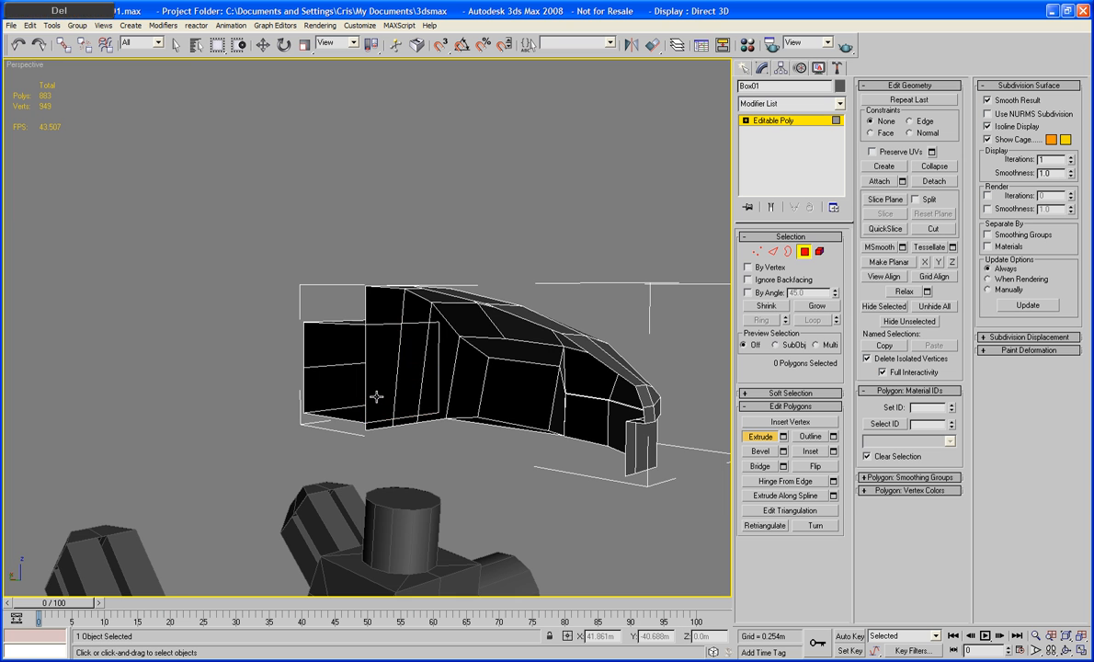
# Delete the three polygons that form the half shell's back wall in front of the box.
pyautogui.moveTo(376, 396)
pyautogui.keyDown('alt'); pyautogui.mouseDown(button='middle')
pyautogui.moveTo(523, 381)
pyautogui.moveTo(385, 391)
pyautogui.mouseUp(button='middle'); pyautogui.keyUp('alt')
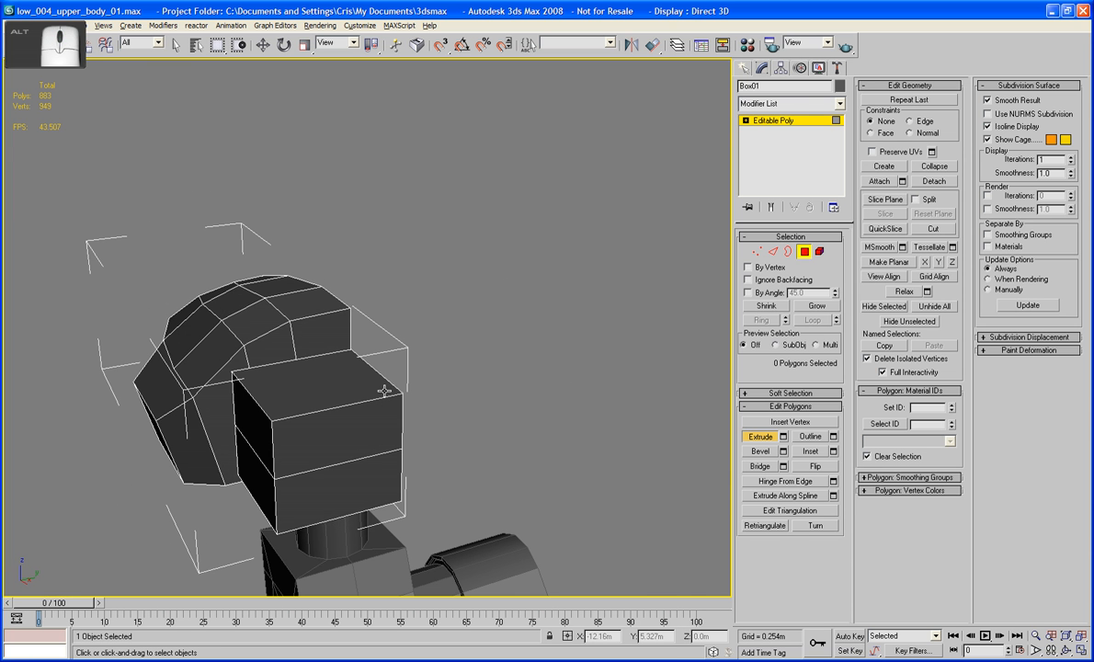
pyautogui.click(300, 334)
pyautogui.keyDown('ctrl'); pyautogui.click(282, 348); pyautogui.keyUp('ctrl')
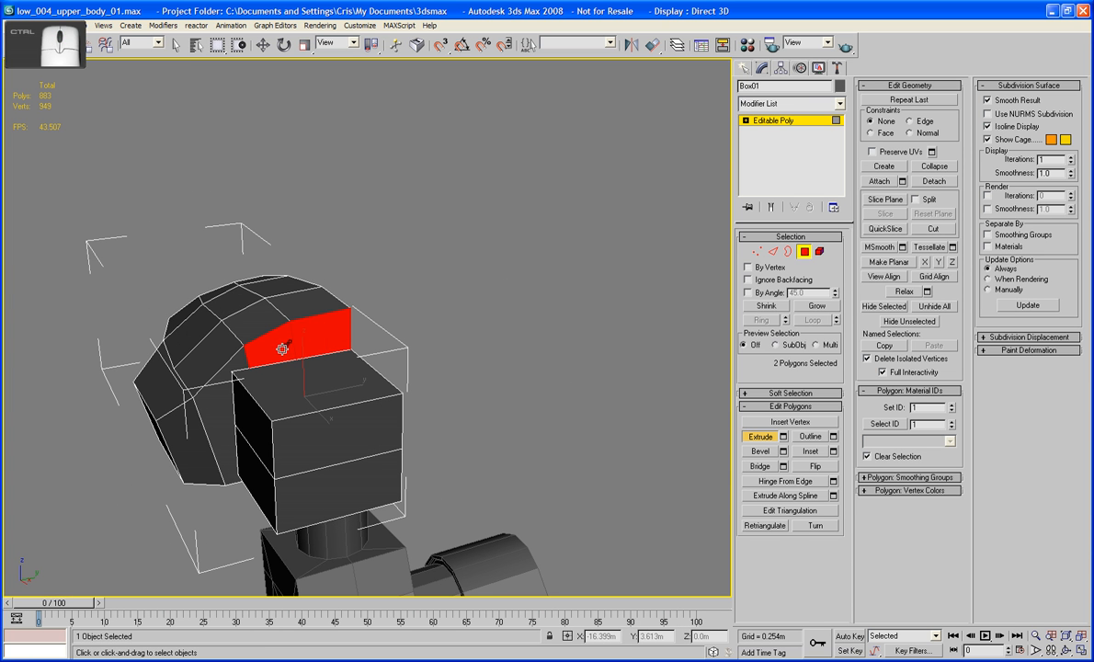
pyautogui.keyDown('ctrl'); pyautogui.click(230, 379); pyautogui.keyUp('ctrl')
pyautogui.press('Delete')
# Extrude the rear box's bottom polygon downward again by about 0.2 m.
pyautogui.keyDown('alt'); pyautogui.moveTo(233, 399); pyautogui.dragTo(314, 390, button='middle'); pyautogui.keyUp('alt')
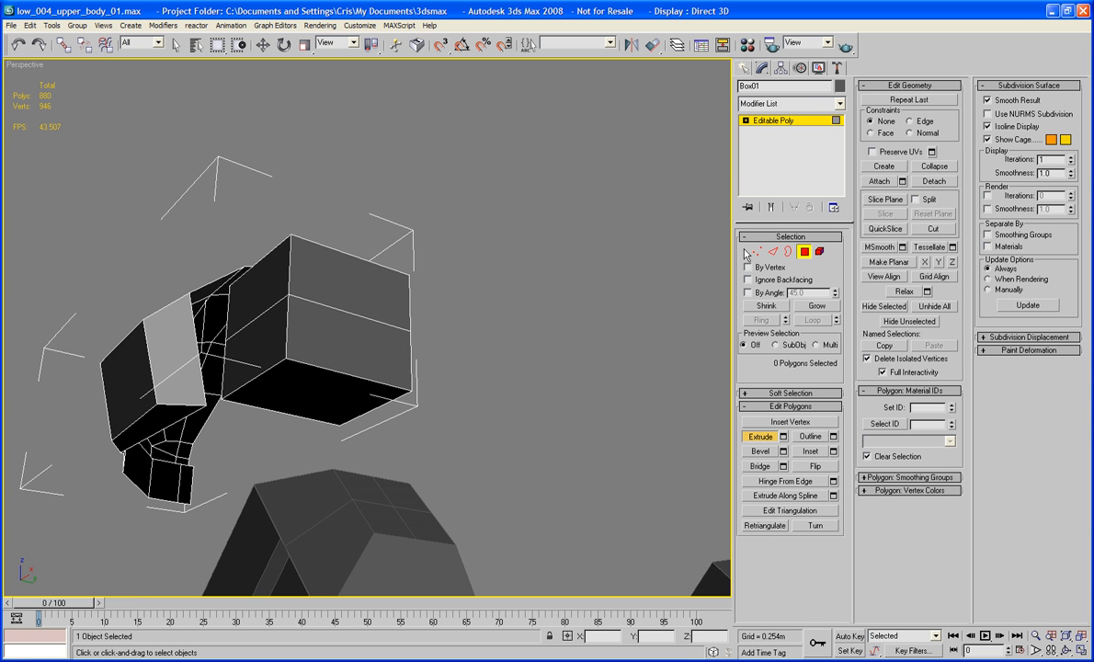
pyautogui.press('w')
pyautogui.click(361, 414)
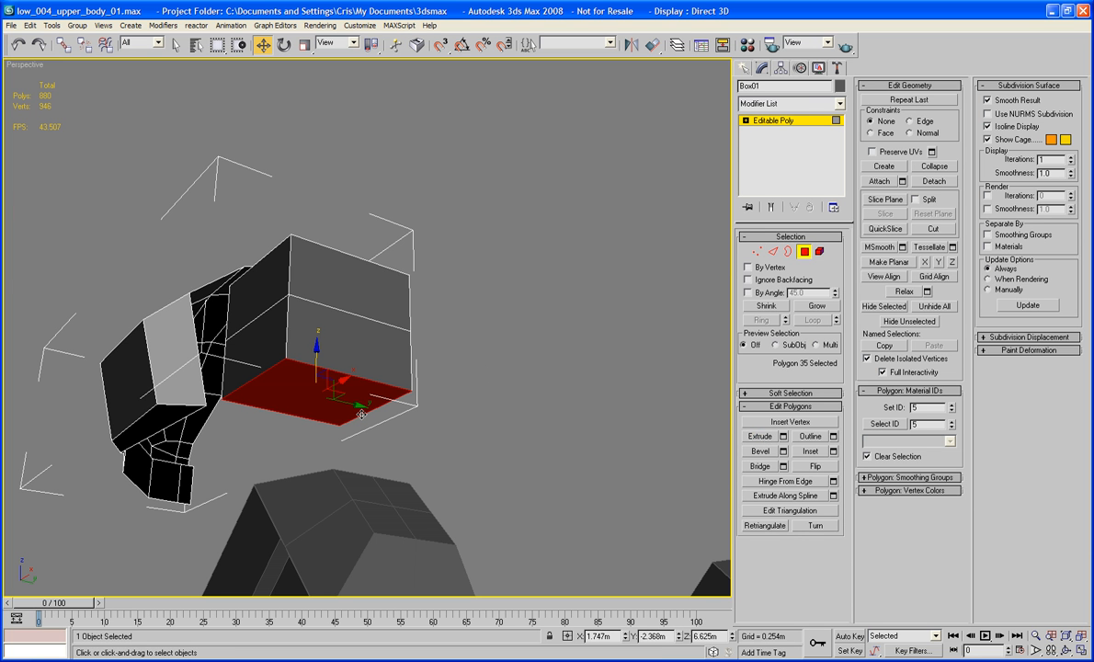
pyautogui.click(761, 437)
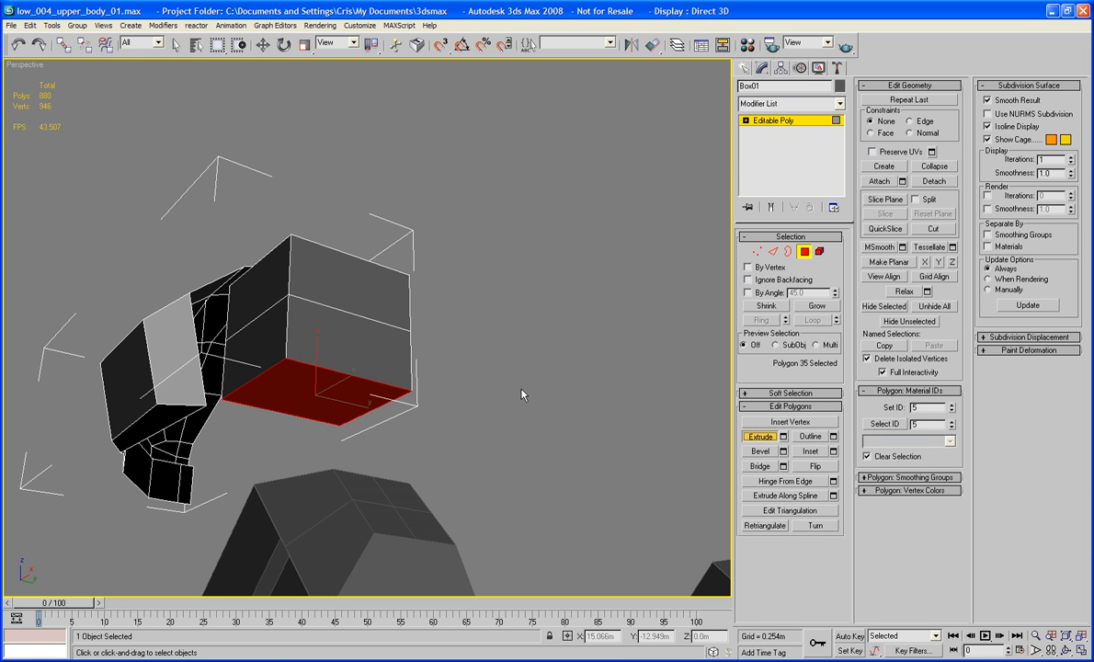
pyautogui.moveTo(305, 339); pyautogui.dragTo(310, 366)
# Move the box's lowest outer side edge inward to about -2.56 m in Y, bevelling the underside.
pyautogui.click(773, 251)
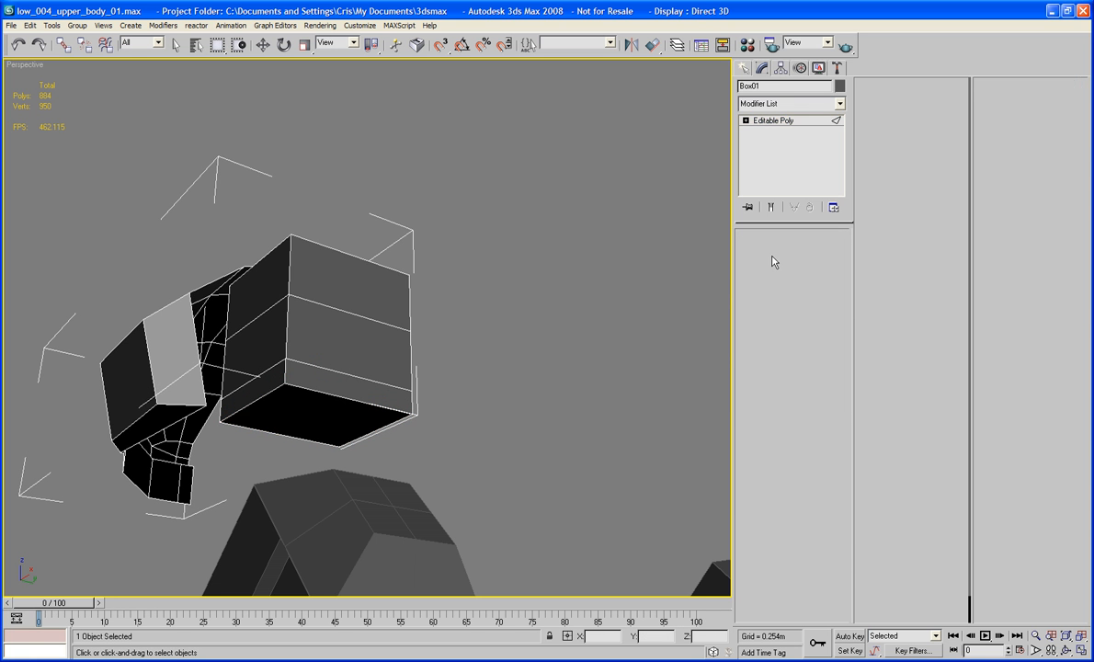
pyautogui.click(256, 401)
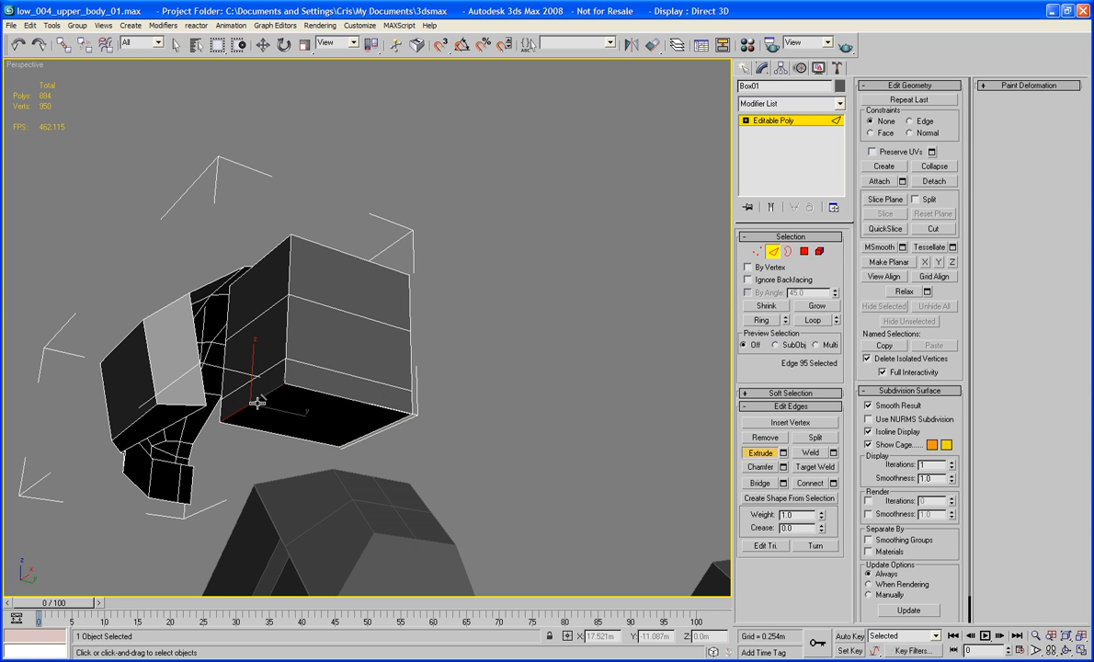
pyautogui.press('w')
pyautogui.moveTo(285, 415); pyautogui.dragTo(326, 393)
# Move the three horizontal edges on the box's outer side about 0.29 m inward along Y.
pyautogui.keyDown('alt'); pyautogui.moveTo(330, 383); pyautogui.dragTo(334, 411, button='middle'); pyautogui.keyUp('alt')
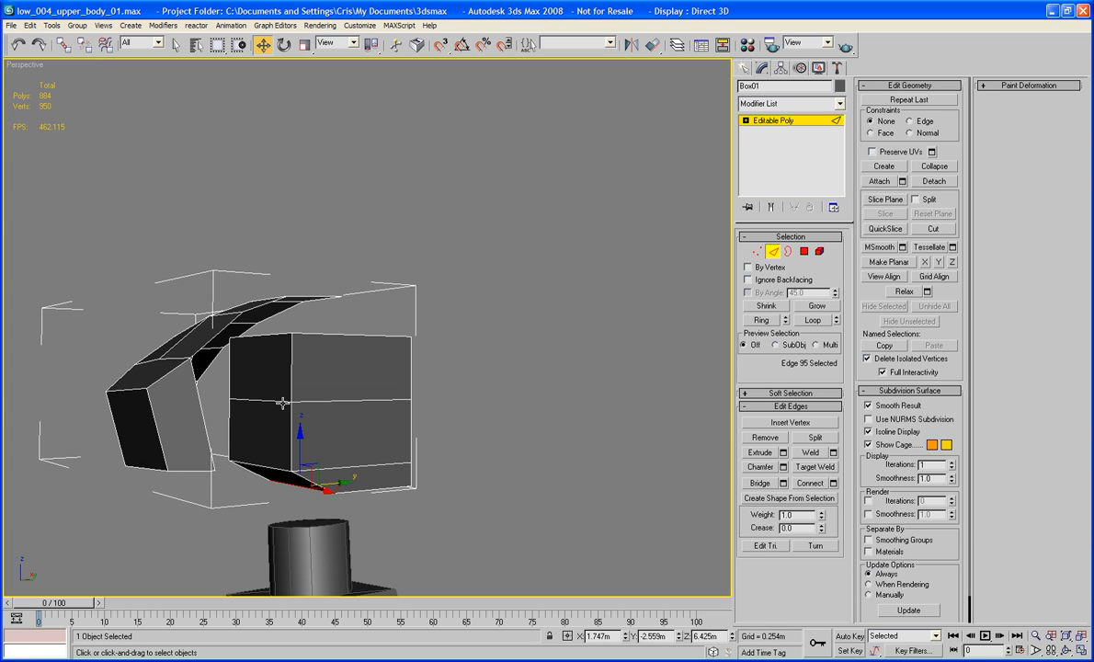
pyautogui.click(253, 377)
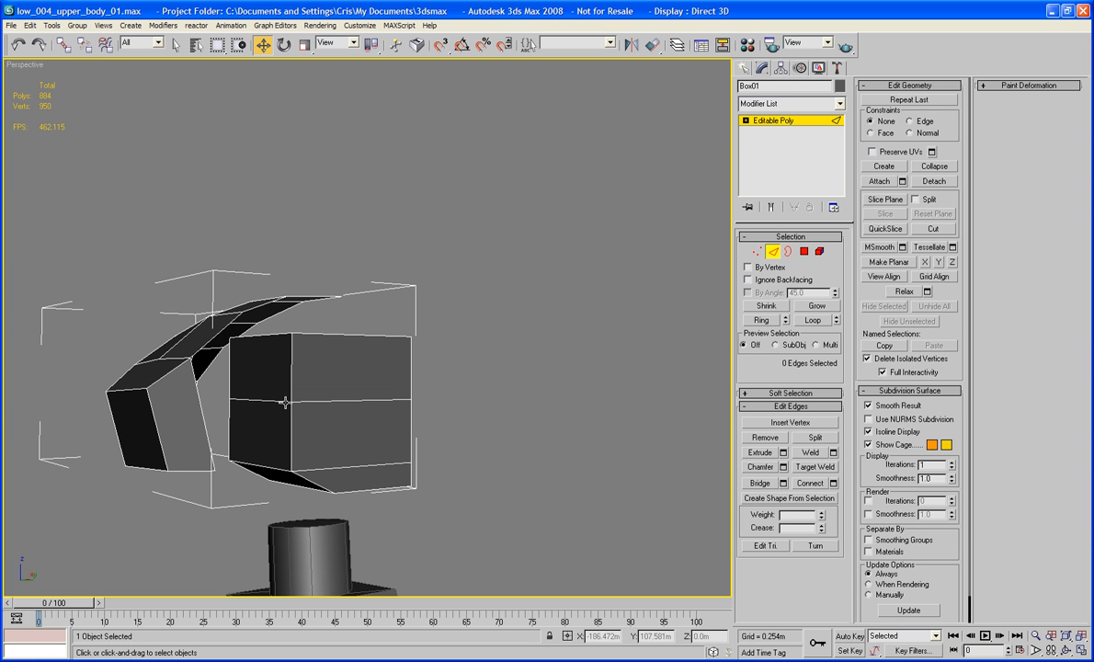
pyautogui.click(267, 469)
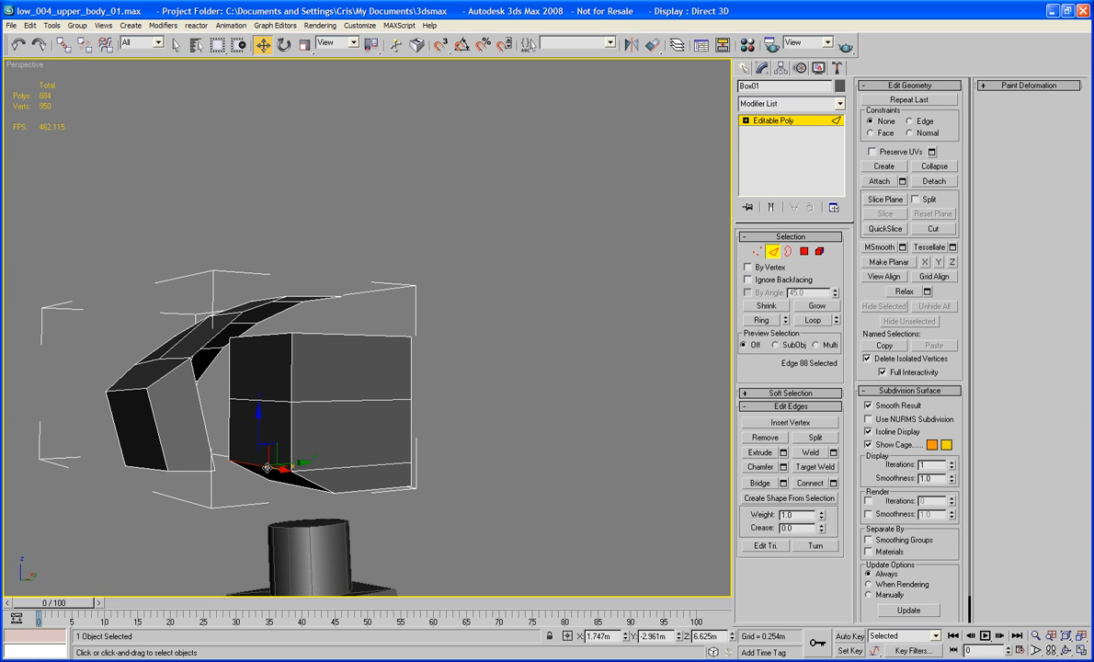
pyautogui.keyDown('ctrl'); pyautogui.click(270, 402); pyautogui.keyUp('ctrl')
pyautogui.keyDown('ctrl'); pyautogui.click(273, 339); pyautogui.keyUp('ctrl')
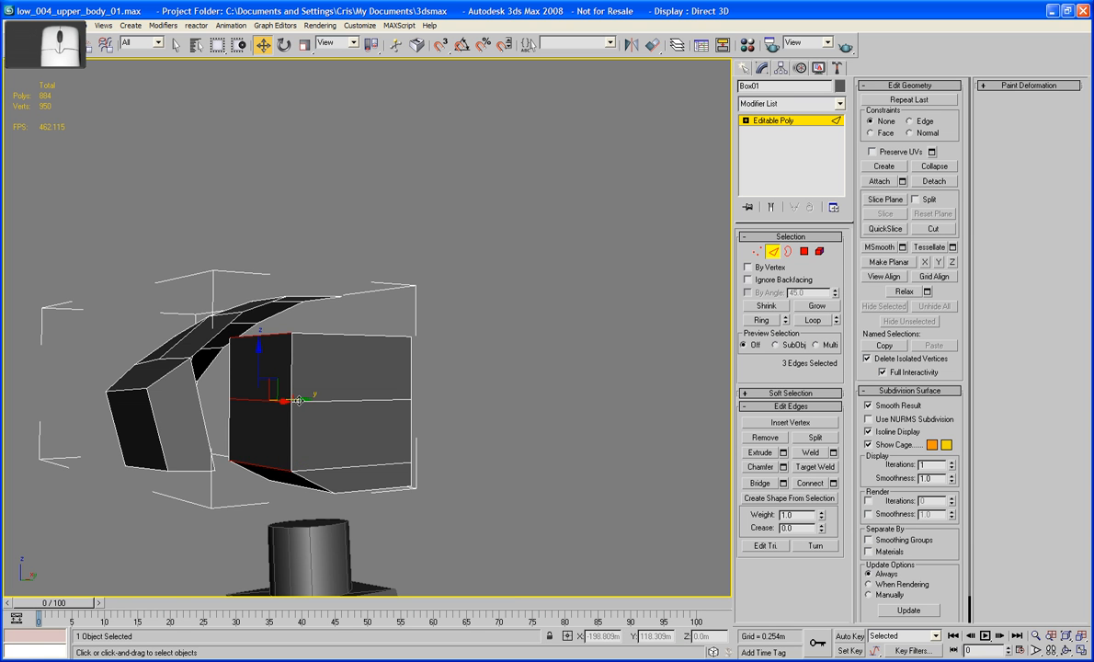
pyautogui.keyDown('alt'); pyautogui.moveTo(301, 375); pyautogui.dragTo(311, 444, button='middle'); pyautogui.keyUp('alt')
pyautogui.moveTo(311, 444); pyautogui.dragTo(338, 436)
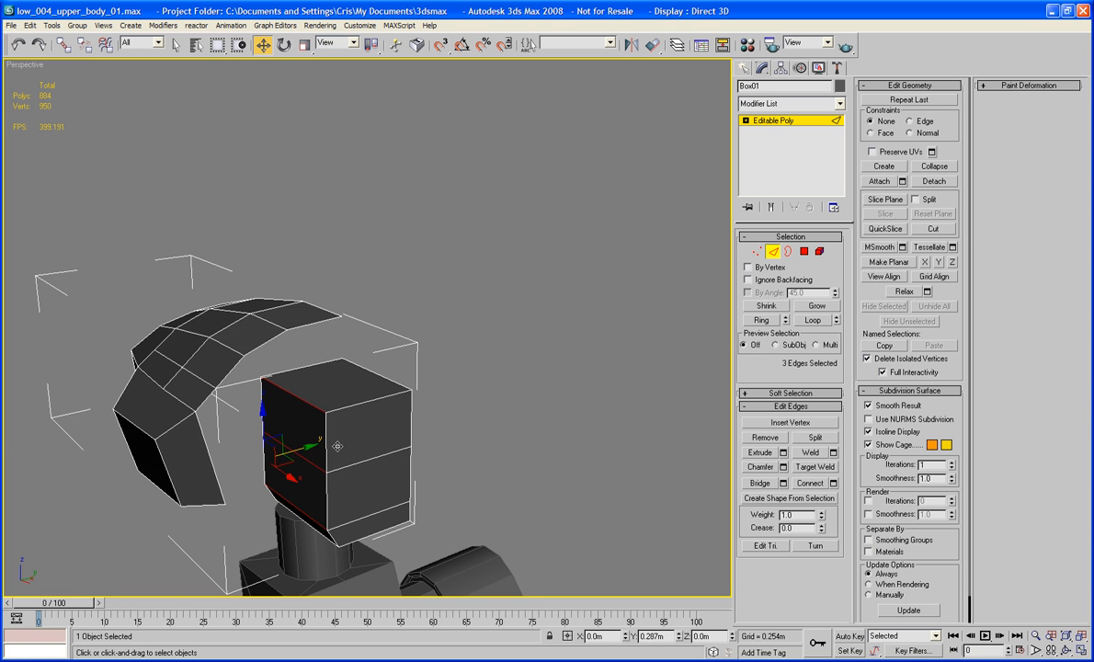
pyautogui.click(562, 417)
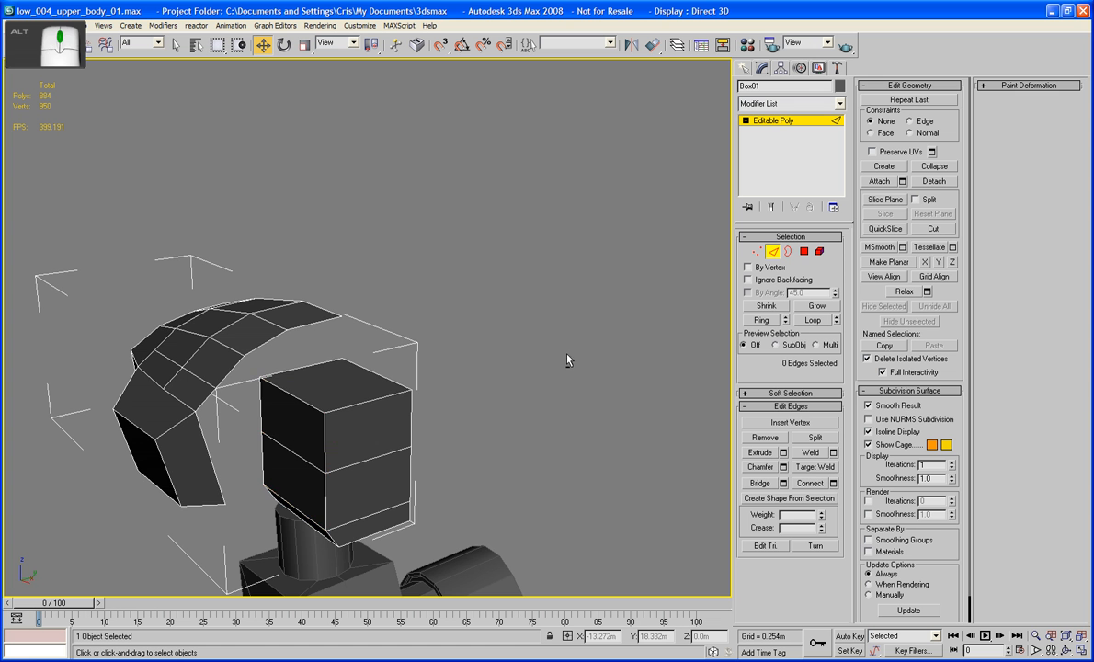
# Move the box's top rear edge forward along X so the upper part of its back face slopes.
pyautogui.keyDown('alt'); pyautogui.moveTo(562, 416); pyautogui.dragTo(469, 437, button='middle'); pyautogui.keyUp('alt')
pyautogui.click(449, 397)
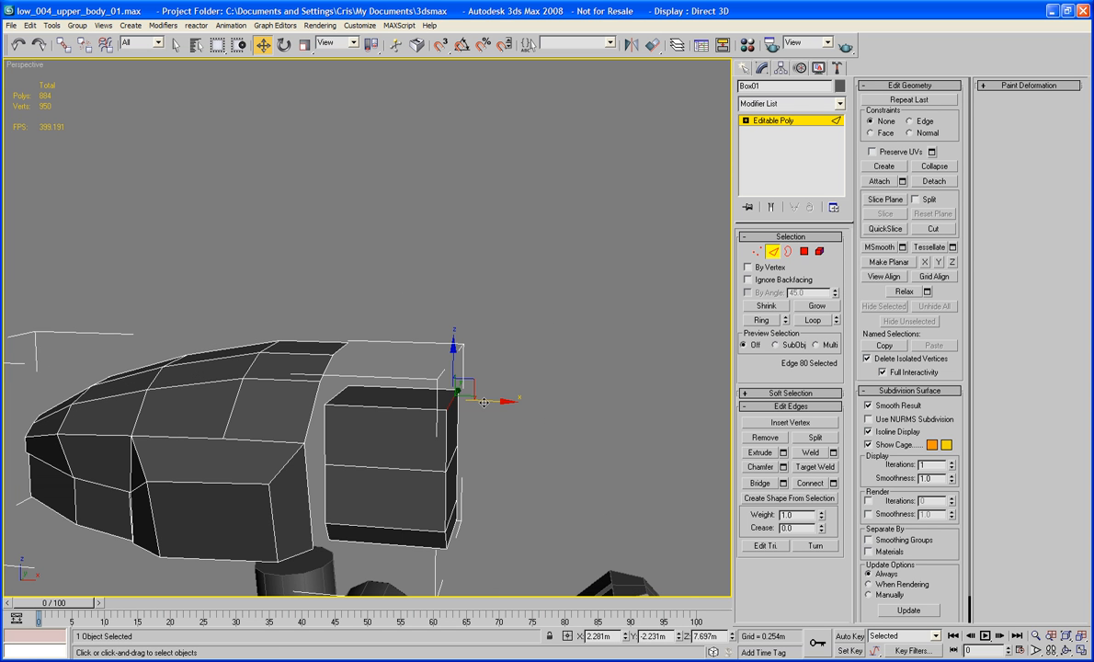
pyautogui.click(481, 341)
# Delete the lowest extrusion's polygons that face the centre line and the shell, leaving polygon editing.
pyautogui.keyDown('alt'); pyautogui.moveTo(481, 341); pyautogui.dragTo(500, 395, button='middle'); pyautogui.keyUp('alt')
pyautogui.click(805, 251)
pyautogui.click(328, 472)
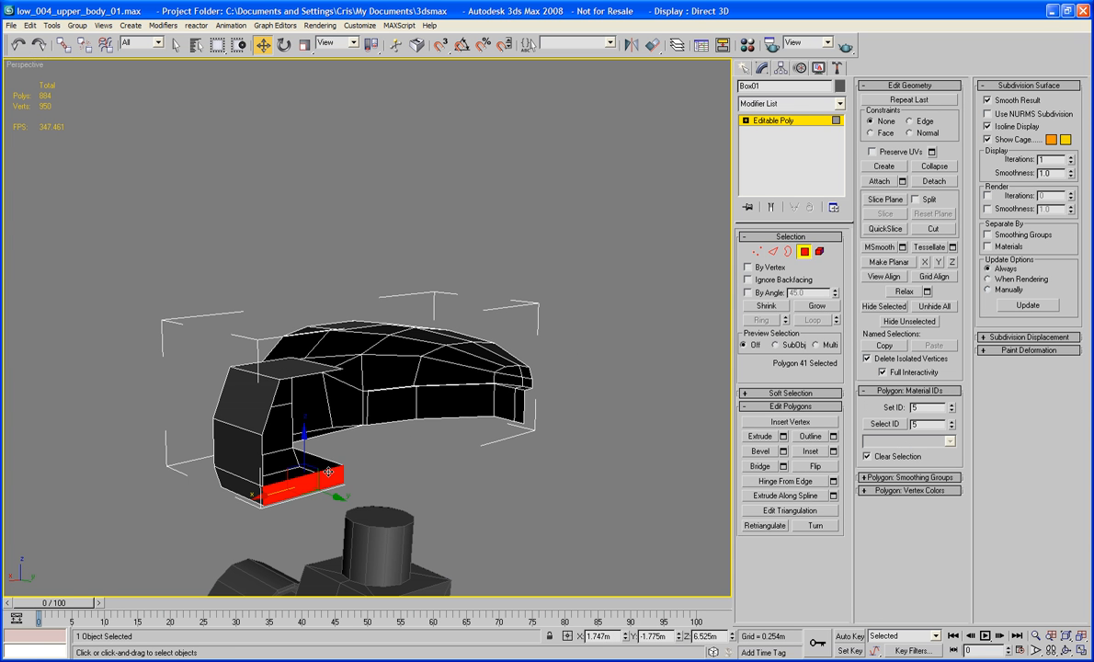
pyautogui.press('Delete')
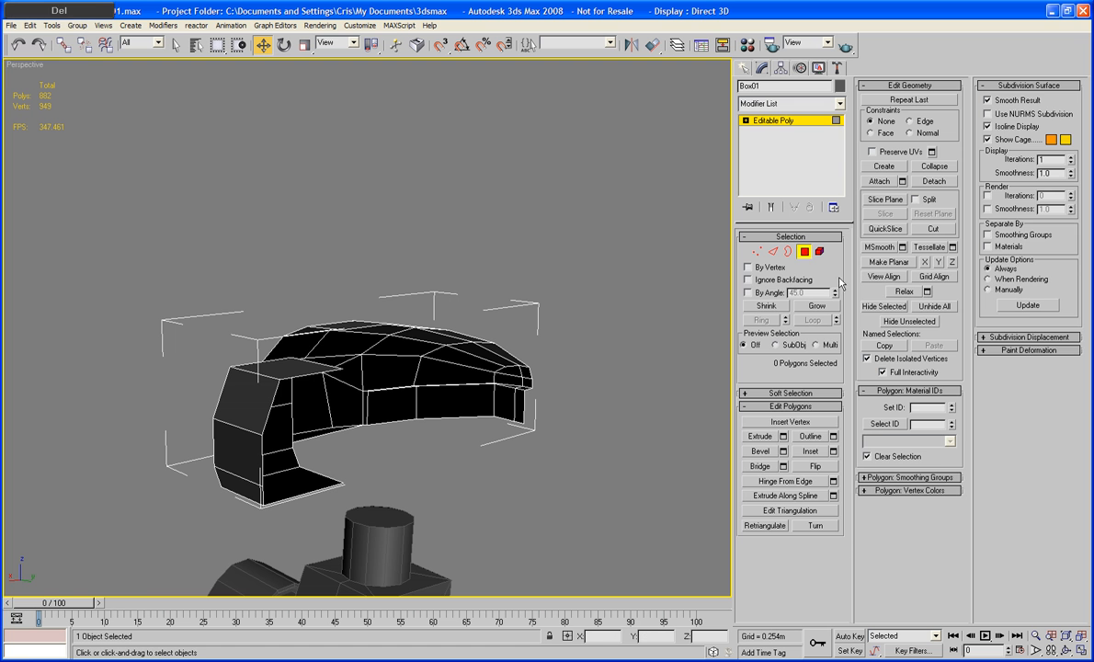
pyautogui.click(806, 253)
# Bridge the box's top front edge to the shell's top rear edge beside the centre line.
pyautogui.moveTo(588, 269)
pyautogui.keyDown('alt'); pyautogui.mouseDown(button='middle')
pyautogui.moveTo(689, 276)
pyautogui.moveTo(435, 302)
pyautogui.moveTo(603, 293)
pyautogui.moveTo(603, 232)
pyautogui.moveTo(598, 248)
pyautogui.mouseUp(button='middle'); pyautogui.keyUp('alt')
pyautogui.scroll(2, 603, 289)
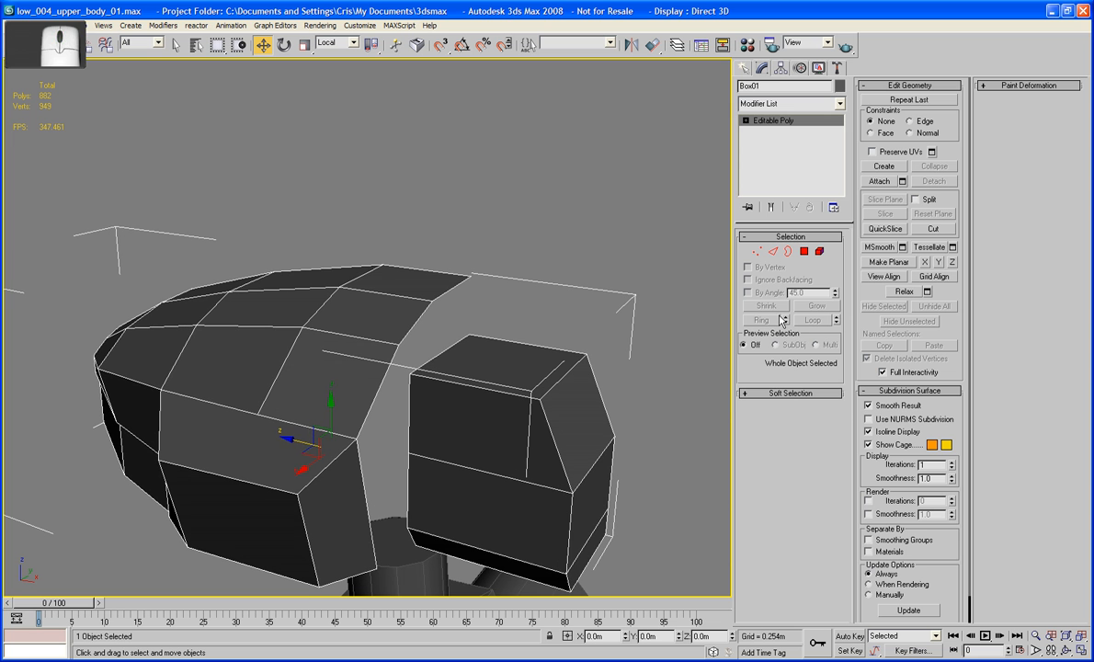
pyautogui.click(773, 251)
pyautogui.click(760, 484)
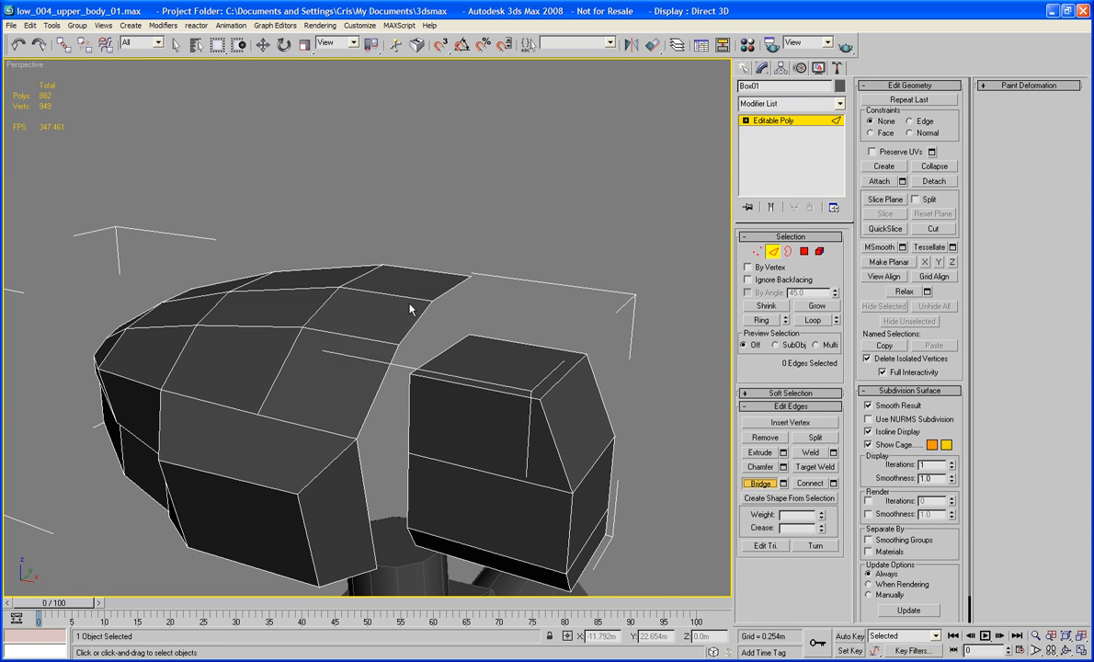
pyautogui.click(450, 358)
pyautogui.click(453, 287)
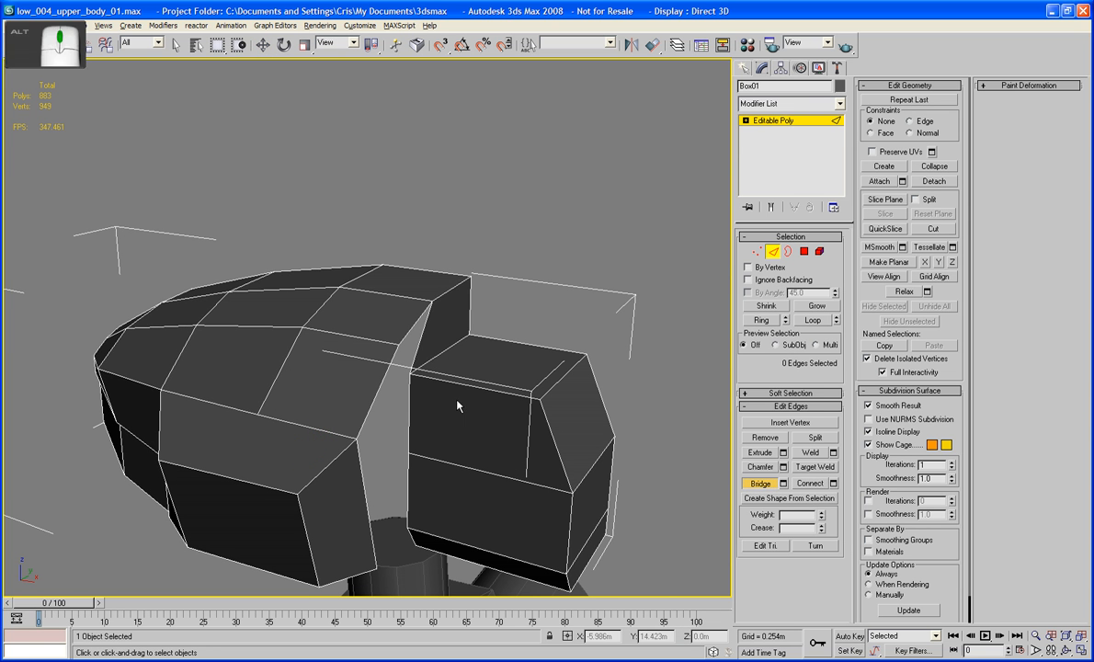
pyautogui.keyDown('alt'); pyautogui.moveTo(452, 377); pyautogui.dragTo(380, 475, button='middle'); pyautogui.keyUp('alt')
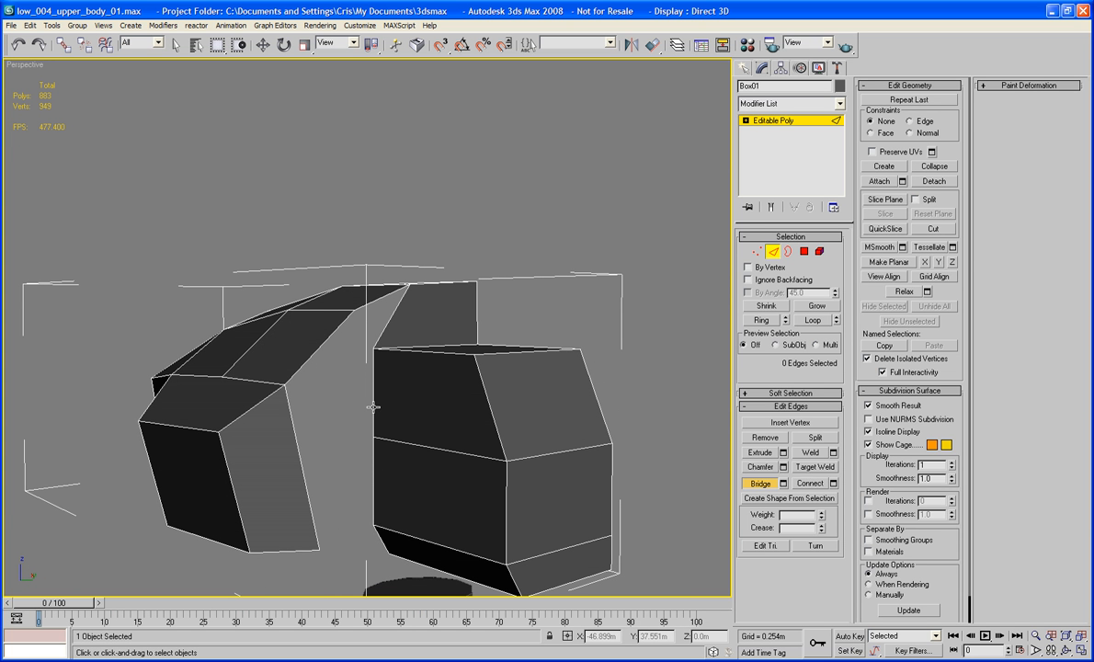
pyautogui.click(373, 476)
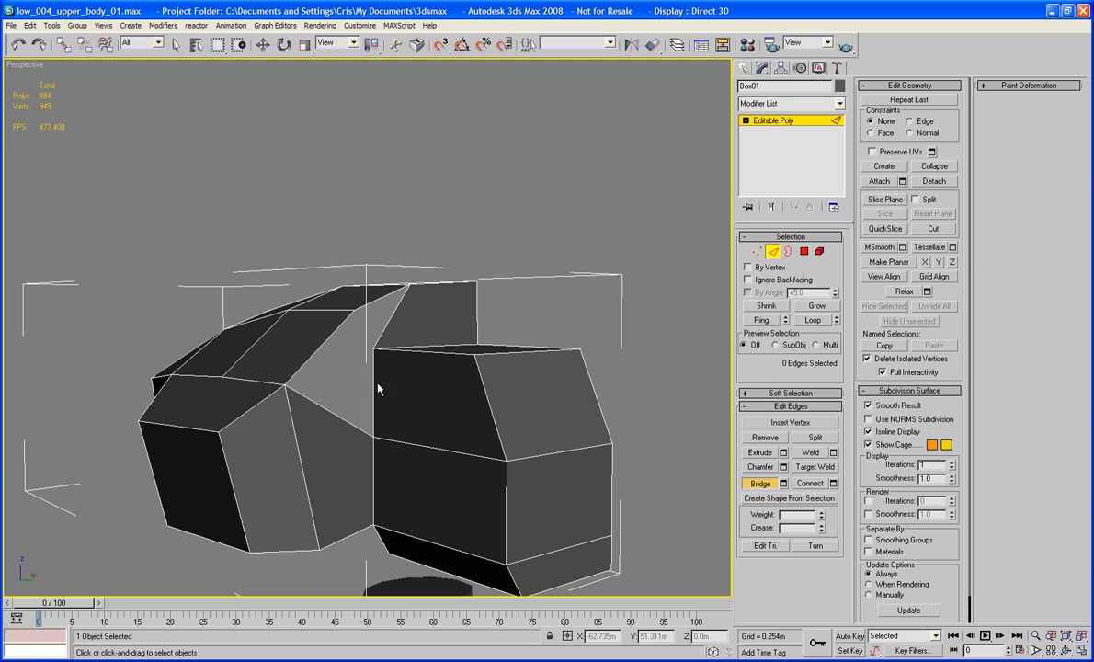
pyautogui.click(321, 346)
pyautogui.keyDown('alt'); pyautogui.moveTo(346, 422); pyautogui.dragTo(391, 449, button='middle'); pyautogui.keyUp('alt')
pyautogui.hotkey('ctrl', 'z')
pyautogui.hotkey('ctrl', 'z')
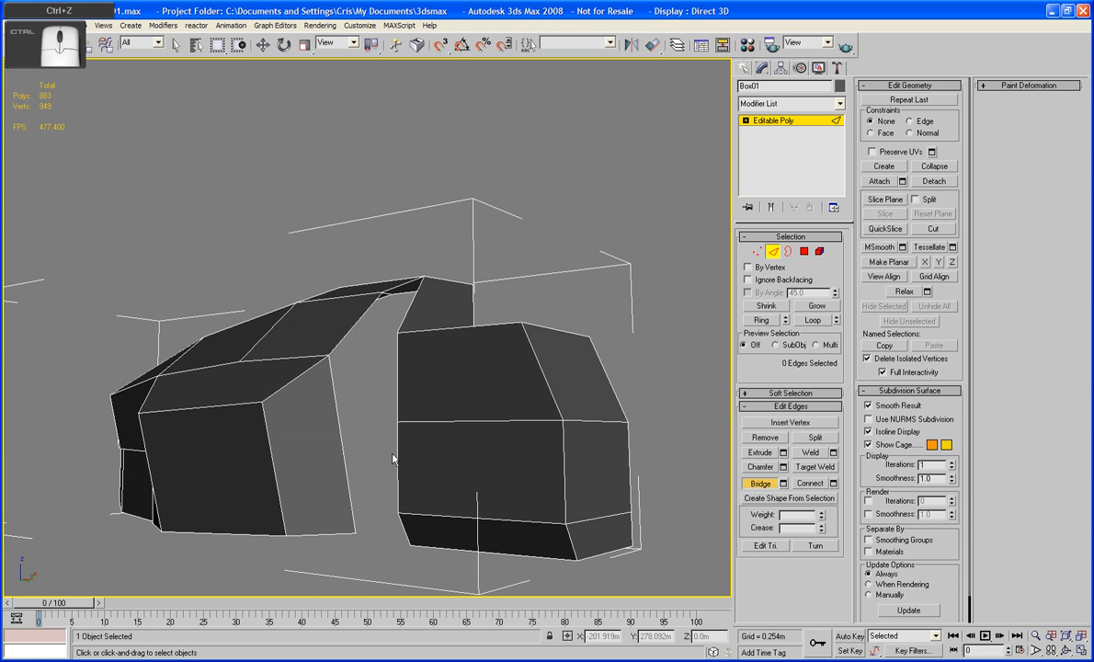
# Bridge the shell's outer rear edges to the box's front side edges with three polygons, starting from the lowest bevel edge.
pyautogui.click(349, 488)
pyautogui.moveTo(399, 461); pyautogui.dragTo(399, 504, button='middle')
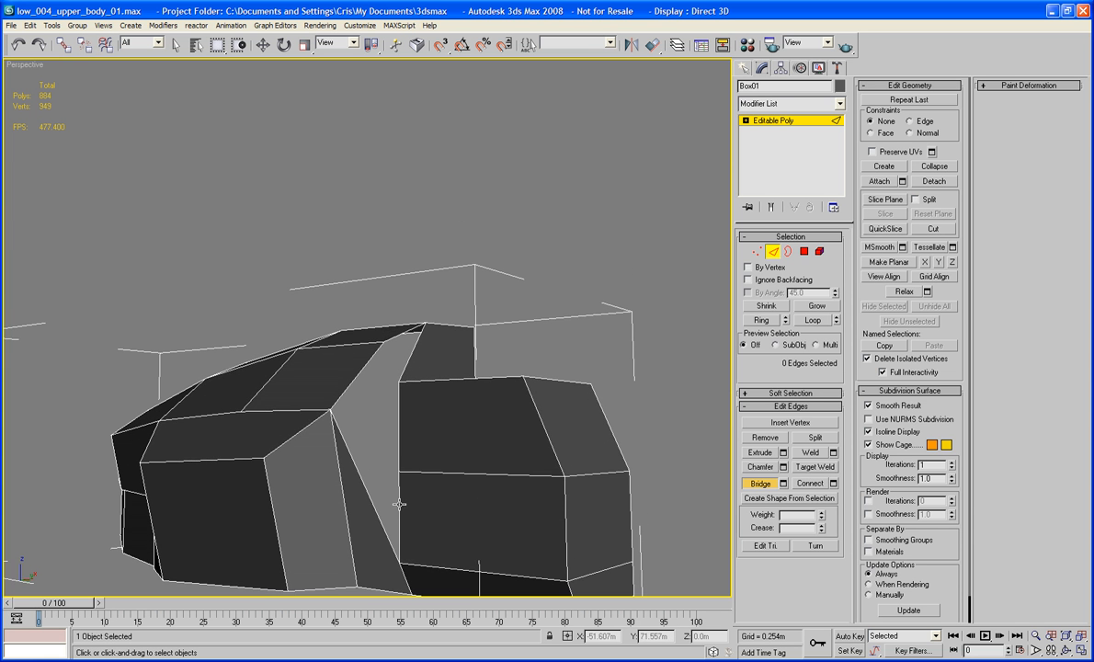
pyautogui.click(343, 393)
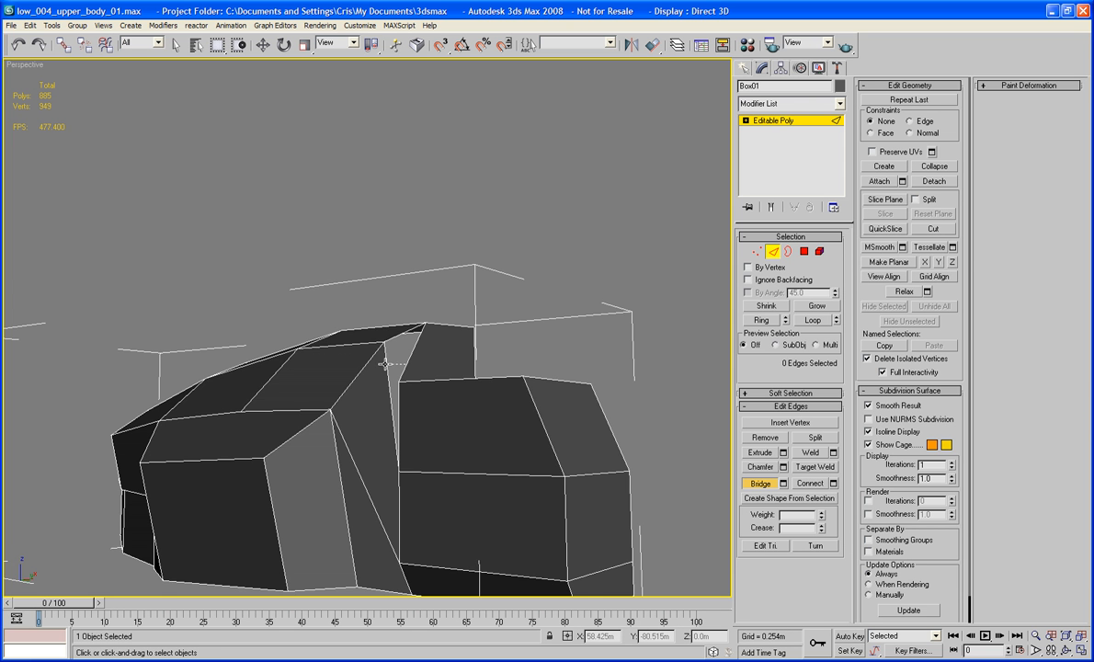
pyautogui.click(385, 364)
# Select all polygons of the rear box section and raise them slightly along Z relative to the shell.
pyautogui.keyDown('alt'); pyautogui.moveTo(383, 364); pyautogui.dragTo(450, 298, button='middle'); pyautogui.keyUp('alt')
pyautogui.scroll(-3, 450, 383)
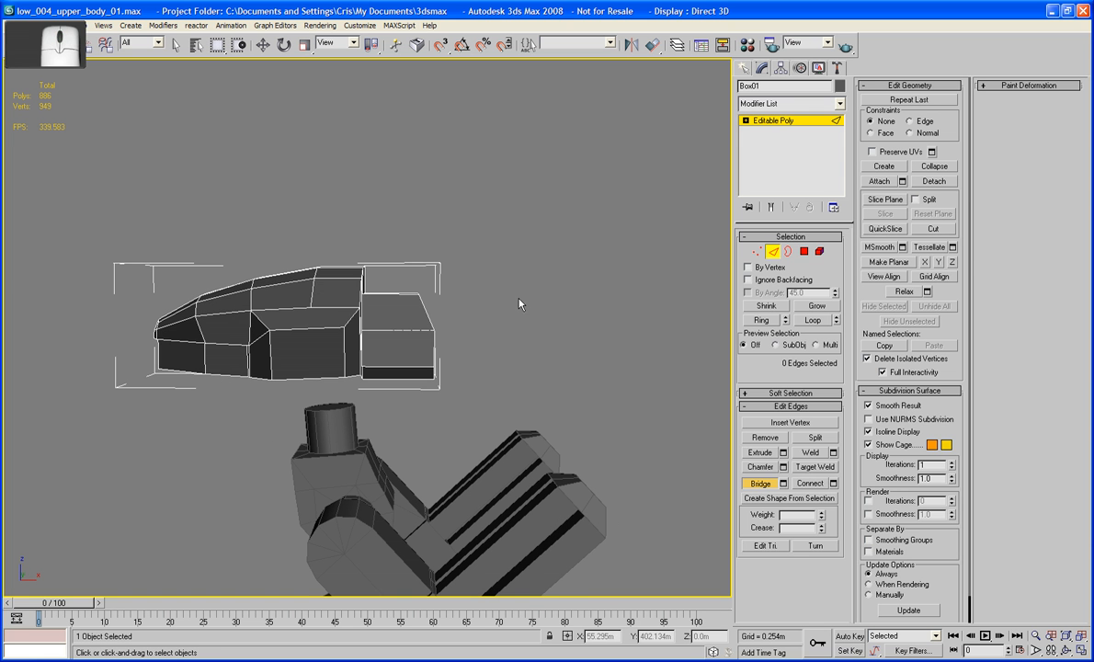
pyautogui.click(805, 251)
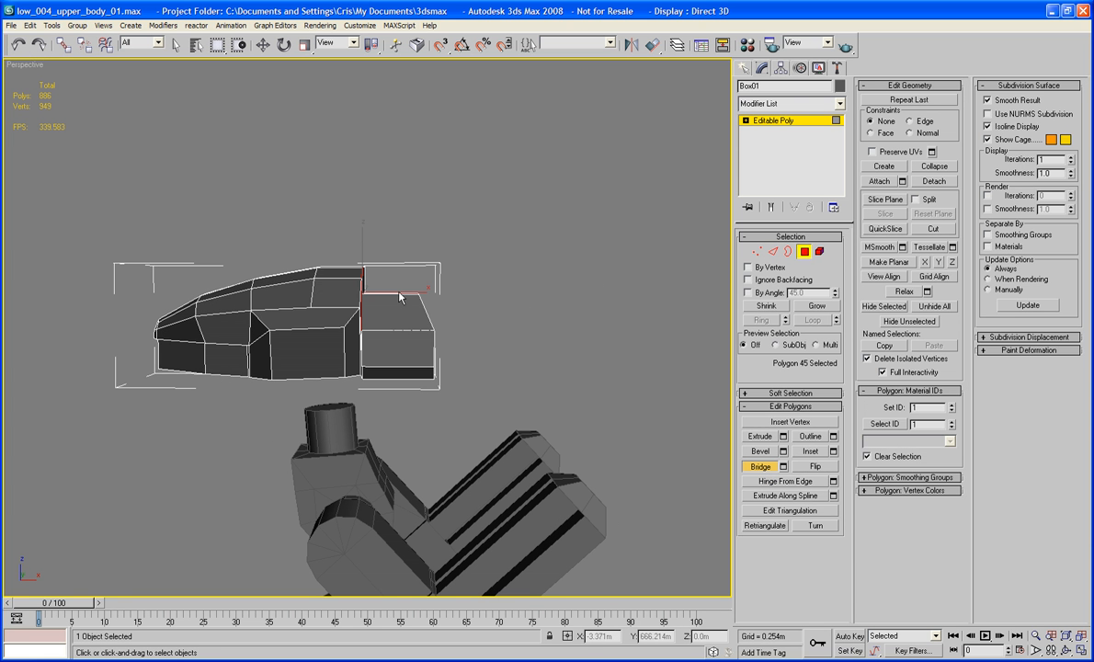
pyautogui.press('w')
pyautogui.moveTo(367, 393); pyautogui.dragTo(366, 393)
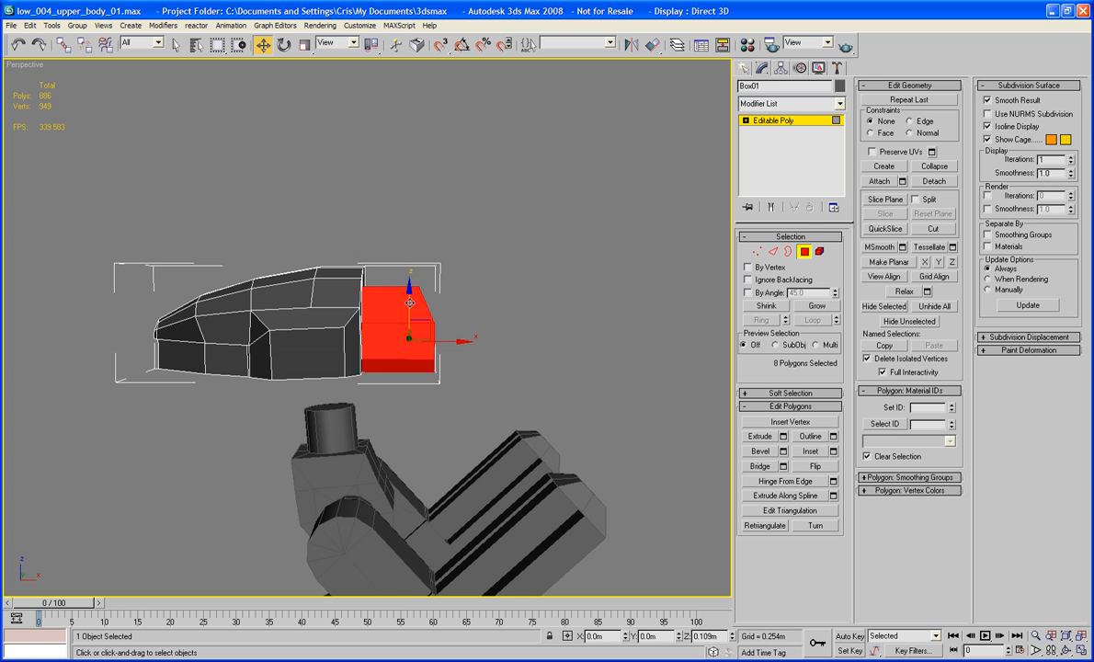
pyautogui.press('f')
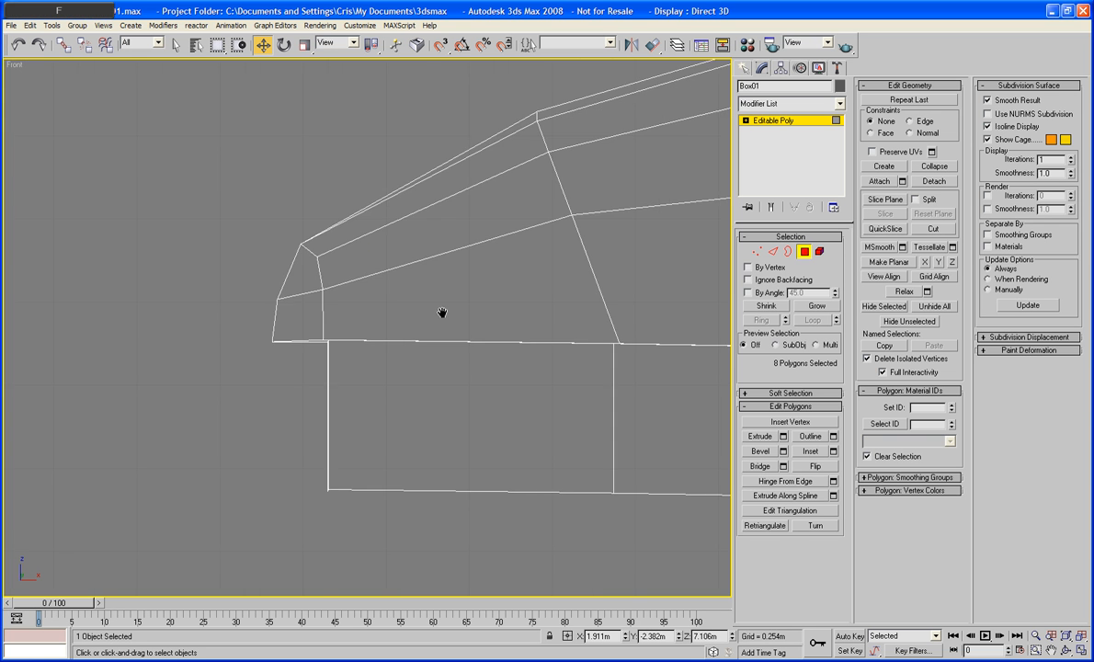
pyautogui.scroll(-3, 433, 308)
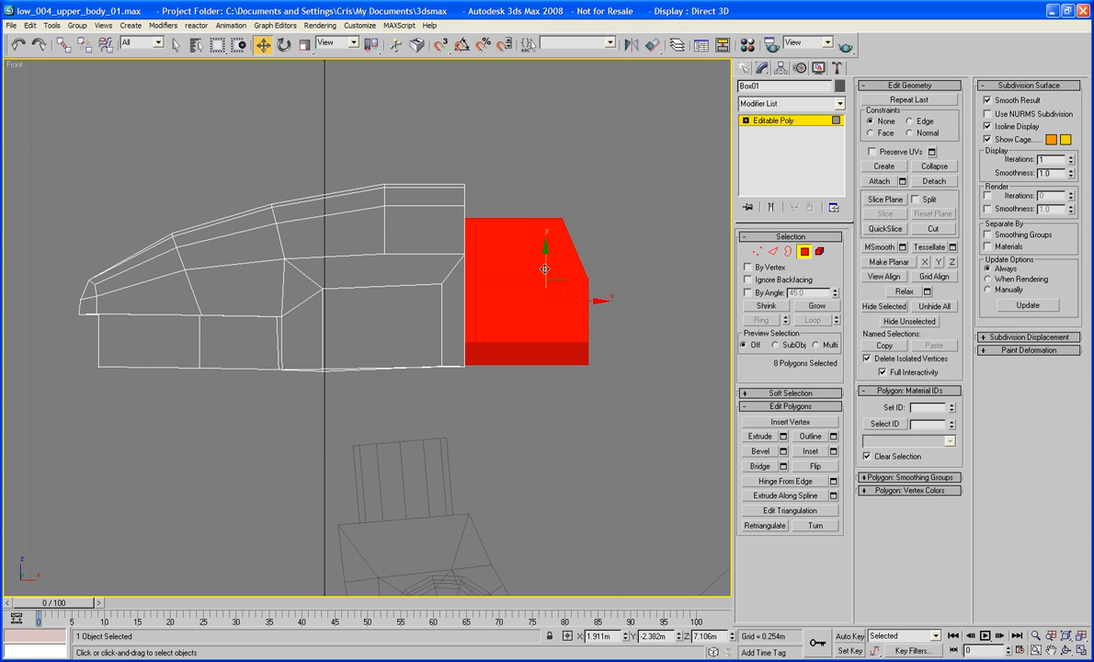
pyautogui.moveTo(544, 268); pyautogui.dragTo(544, 271)
# Move the lower vertex rows of the rear section down along Z to line up with the shell's lower edge, leaving vertex editing.
pyautogui.press('1')
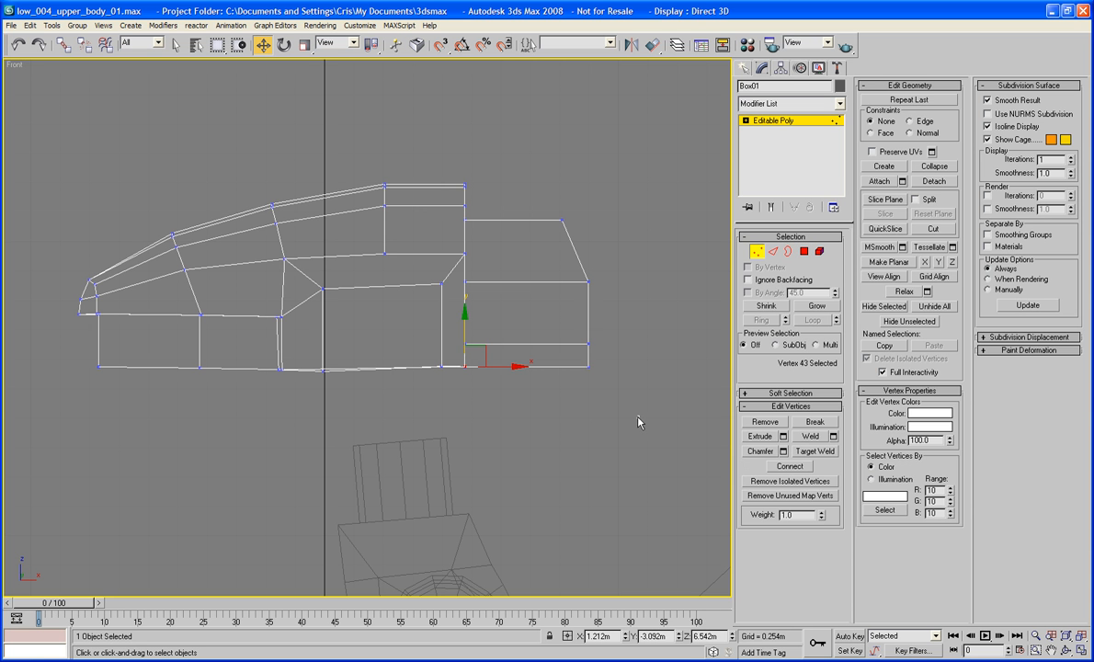
pyautogui.moveTo(379, 333); pyautogui.dragTo(379, 331)
pyautogui.moveTo(517, 318); pyautogui.dragTo(518, 325)
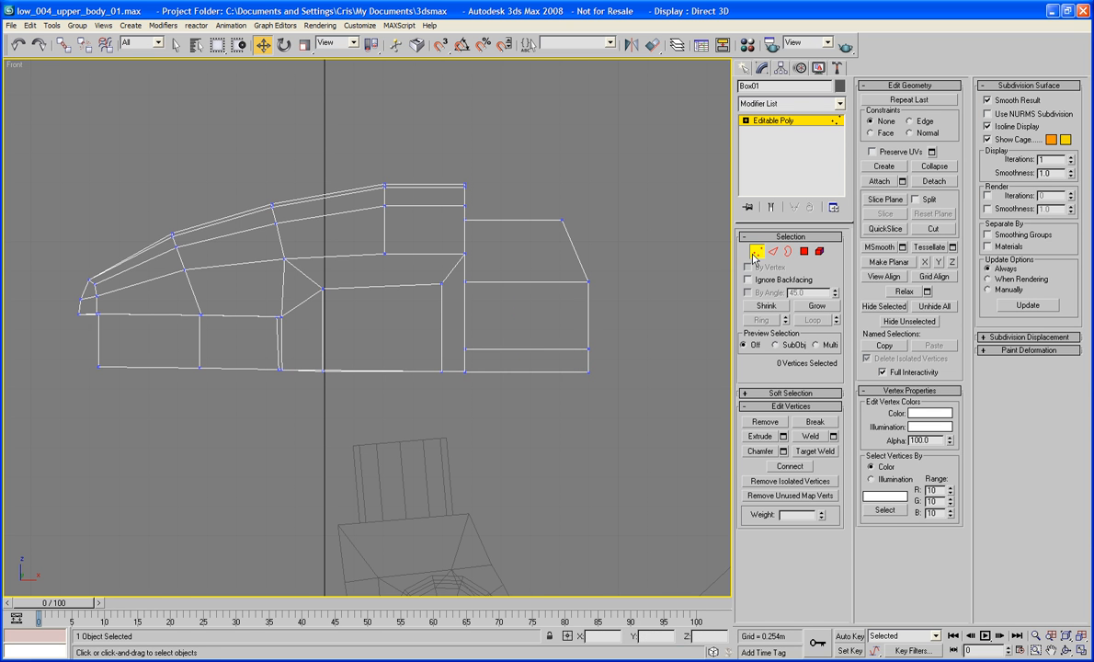
pyautogui.press('1')
# Apply a Symmetry modifier to the half body to mirror it across the X axis.
pyautogui.press('p')
pyautogui.keyDown('alt'); pyautogui.moveTo(504, 289); pyautogui.dragTo(409, 323, button='middle'); pyautogui.keyUp('alt')
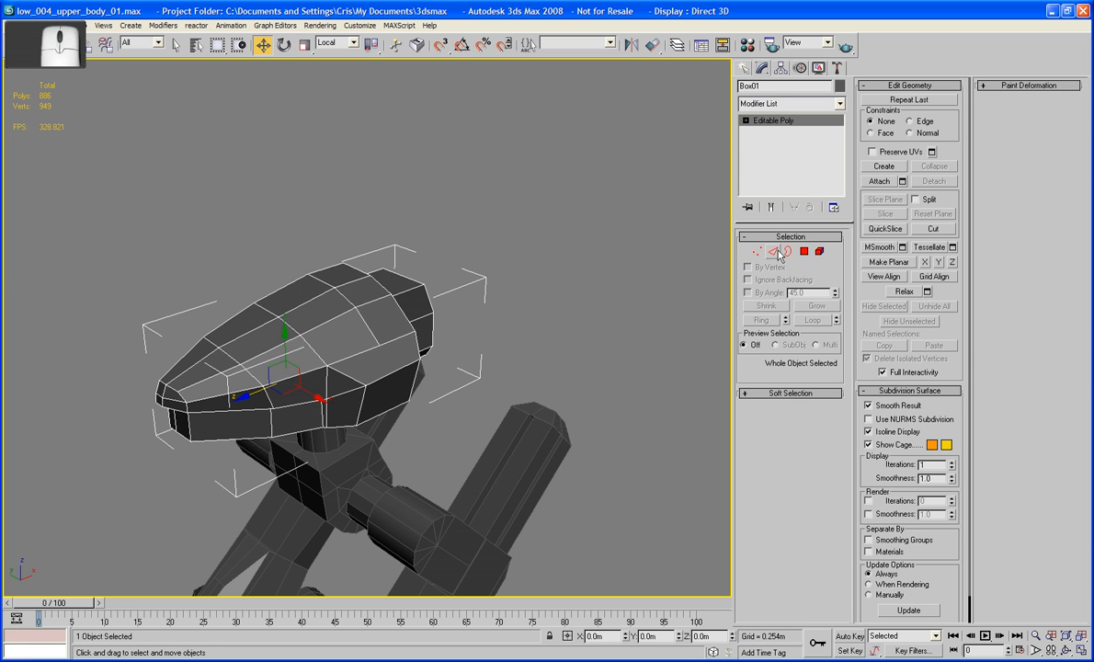
pyautogui.click(781, 103)
pyautogui.press('s')
pyautogui.press('s')
pyautogui.press('s')
pyautogui.press('s')
pyautogui.press('s')
pyautogui.press('s')
pyautogui.press('s')
pyautogui.press('s')
pyautogui.press('s')
pyautogui.press('s')
pyautogui.press('s')
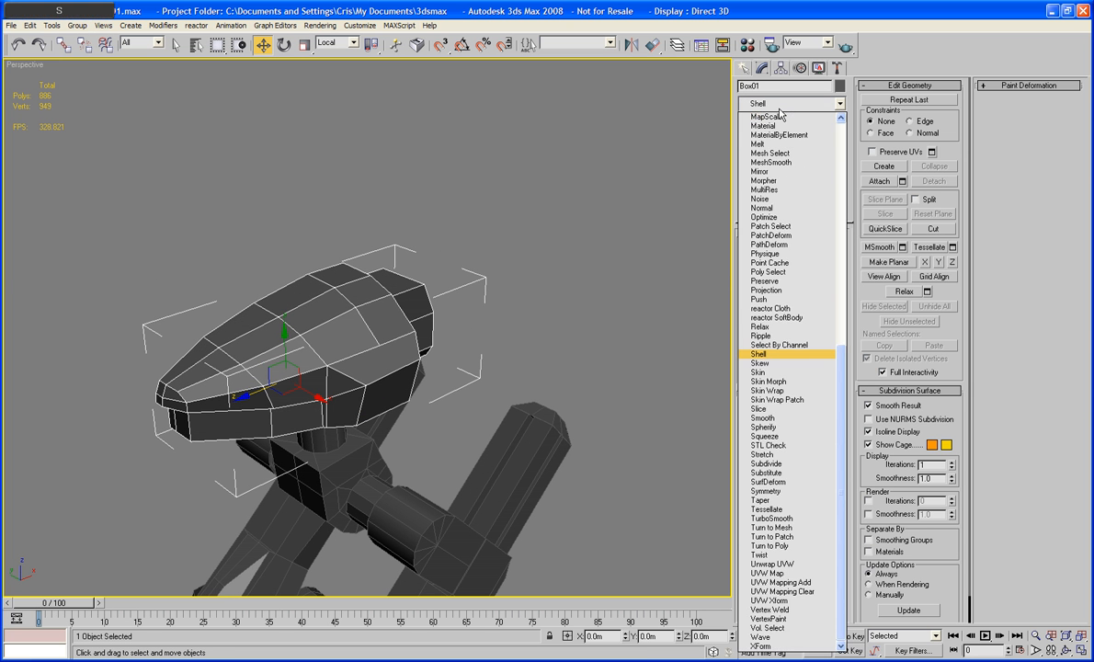
pyautogui.press('s')
pyautogui.press('s')
pyautogui.press('s')
pyautogui.press('s')
pyautogui.press('s')
pyautogui.press('s')
pyautogui.press('s')
pyautogui.press('s')
pyautogui.press('s')
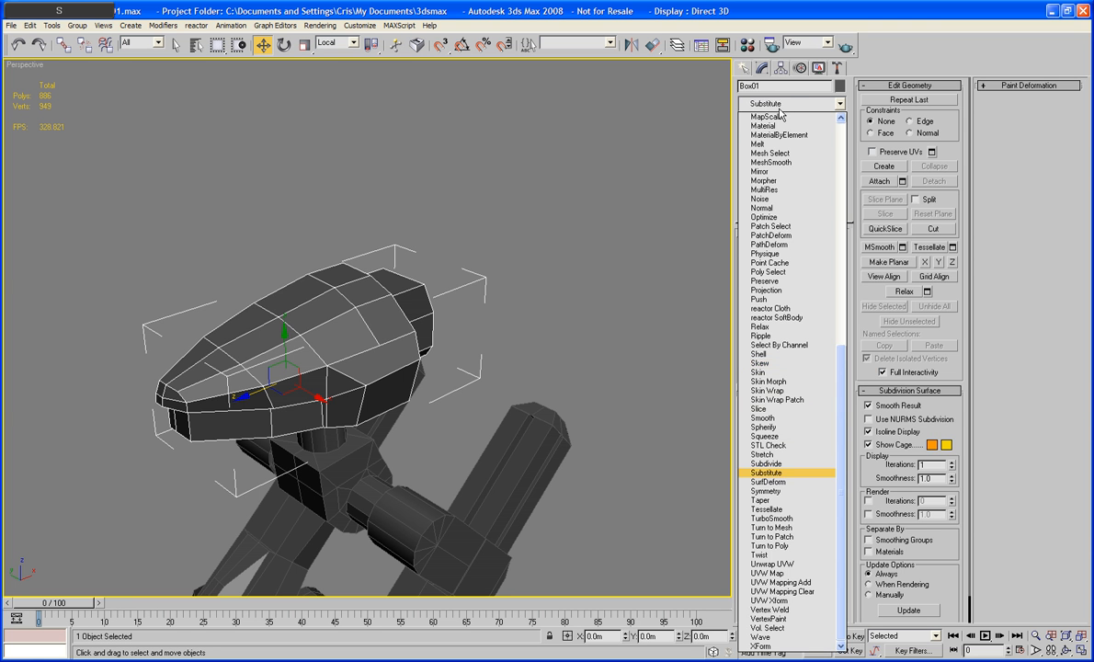
pyautogui.press('Return')
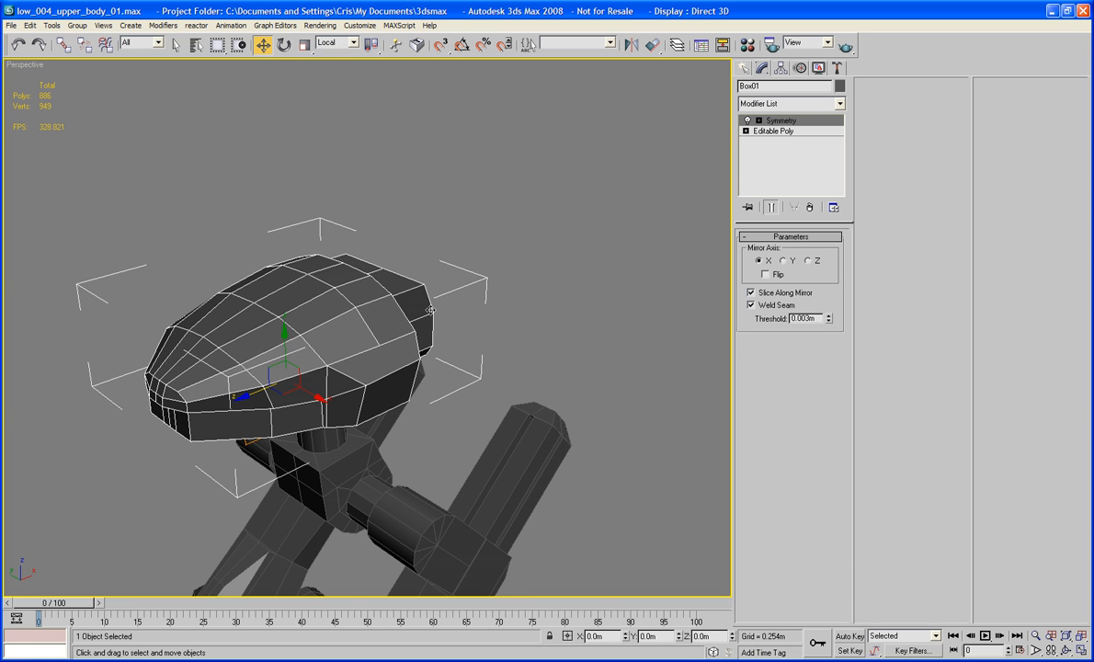
pyautogui.keyDown('alt'); pyautogui.moveTo(551, 239); pyautogui.dragTo(276, 350, button='middle'); pyautogui.keyUp('alt')
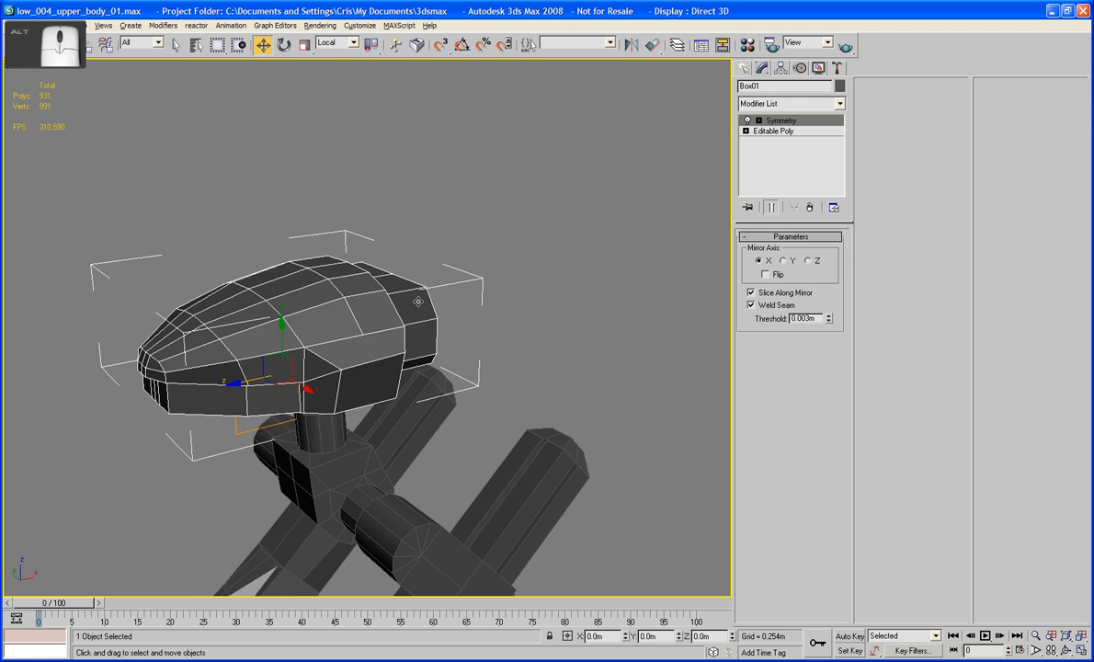
# Collapse the mirrored body to an editable poly, weld all its vertices with a 0.003 m threshold, and clear the selection.
pyautogui.rightClick(240, 360)
pyautogui.moveTo(276, 481)
pyautogui.click(372, 492)
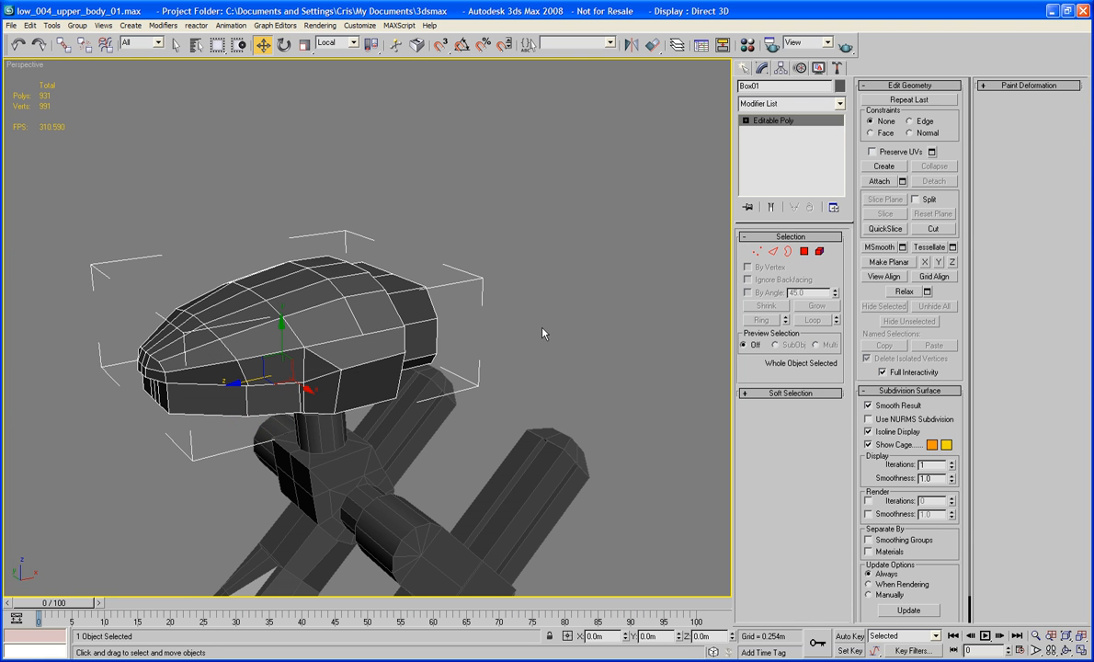
pyautogui.click(751, 252)
pyautogui.hotkey('ctrl', 'a')
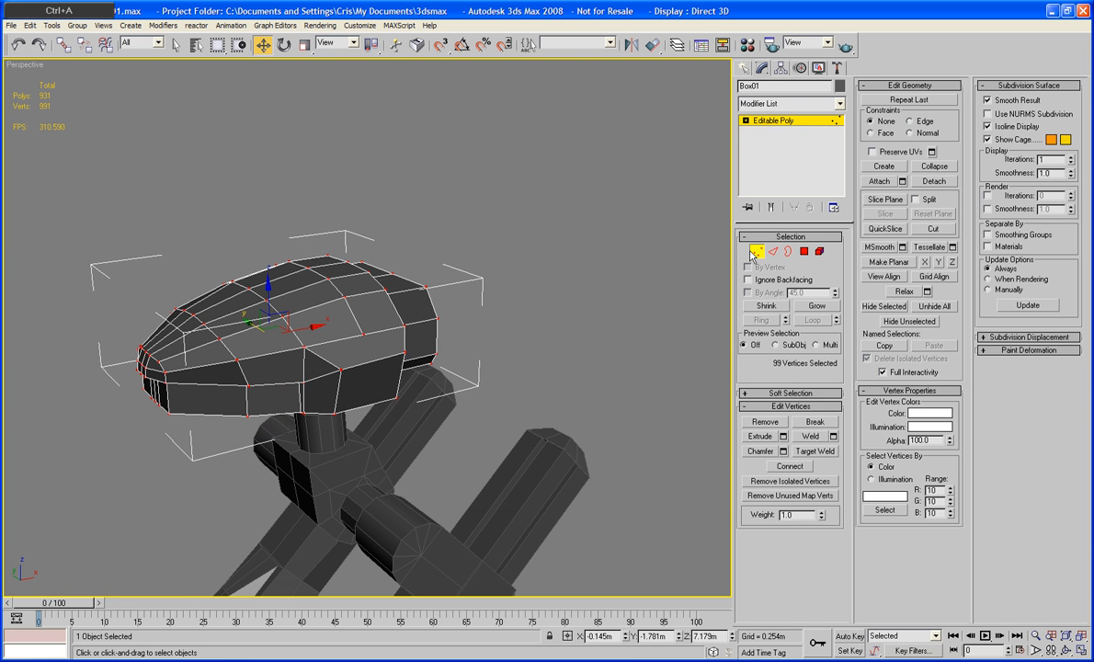
pyautogui.click(833, 437)
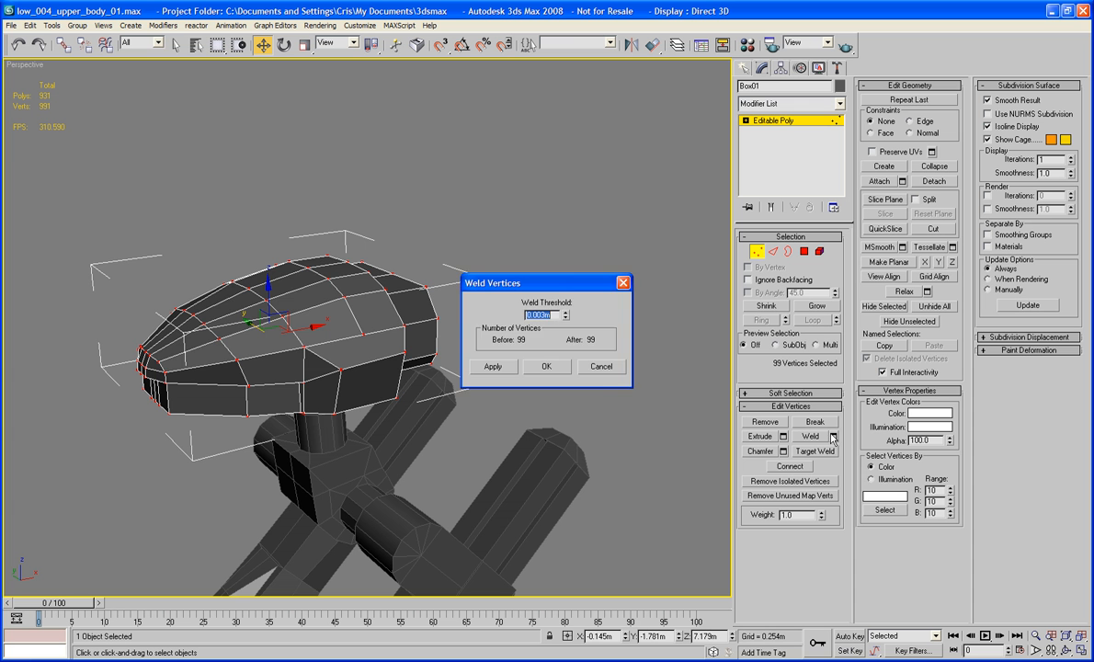
pyautogui.click(546, 366)
pyautogui.click(652, 308)
# Chamfer the vertical centre edge on the lower part of the rear box's back face into two widely spaced edges.
pyautogui.keyDown('alt'); pyautogui.moveTo(652, 308); pyautogui.dragTo(622, 272, button='middle'); pyautogui.keyUp('alt')
pyautogui.scroll(3, 570, 308)
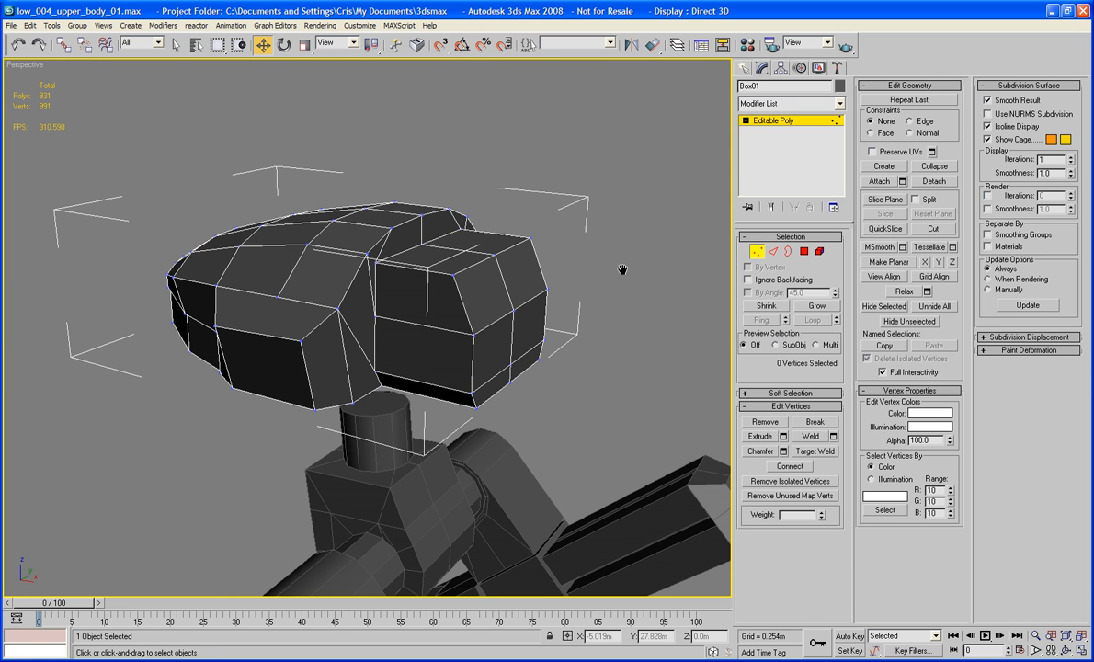
pyautogui.click(805, 253)
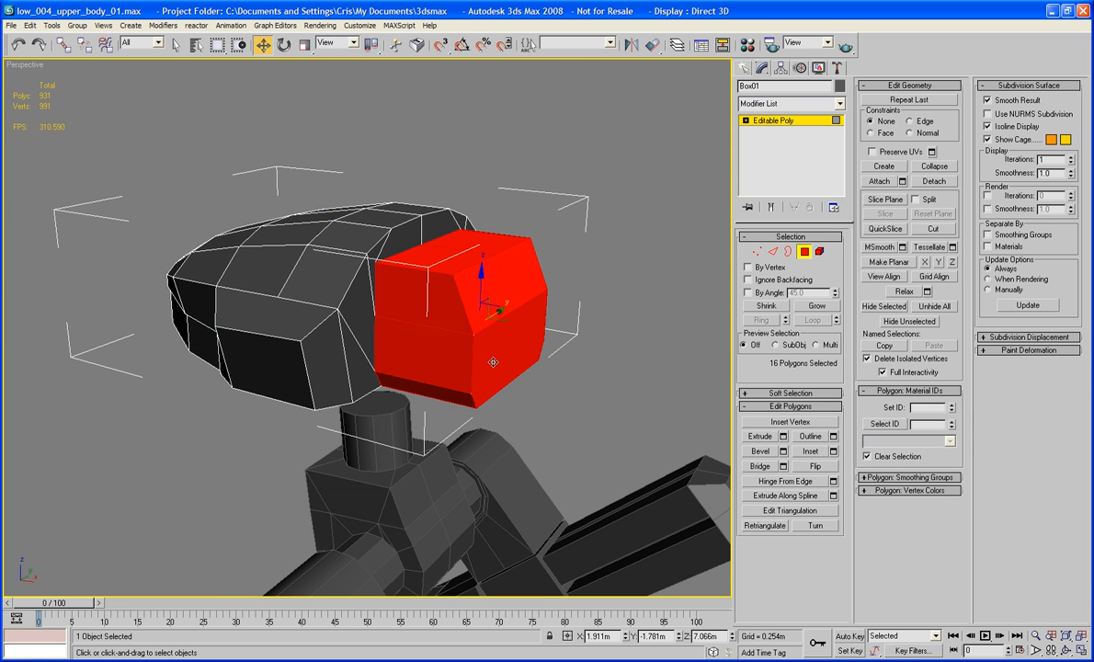
pyautogui.click(494, 362)
pyautogui.keyDown('alt'); pyautogui.moveTo(438, 357); pyautogui.dragTo(370, 328, button='middle'); pyautogui.keyUp('alt')
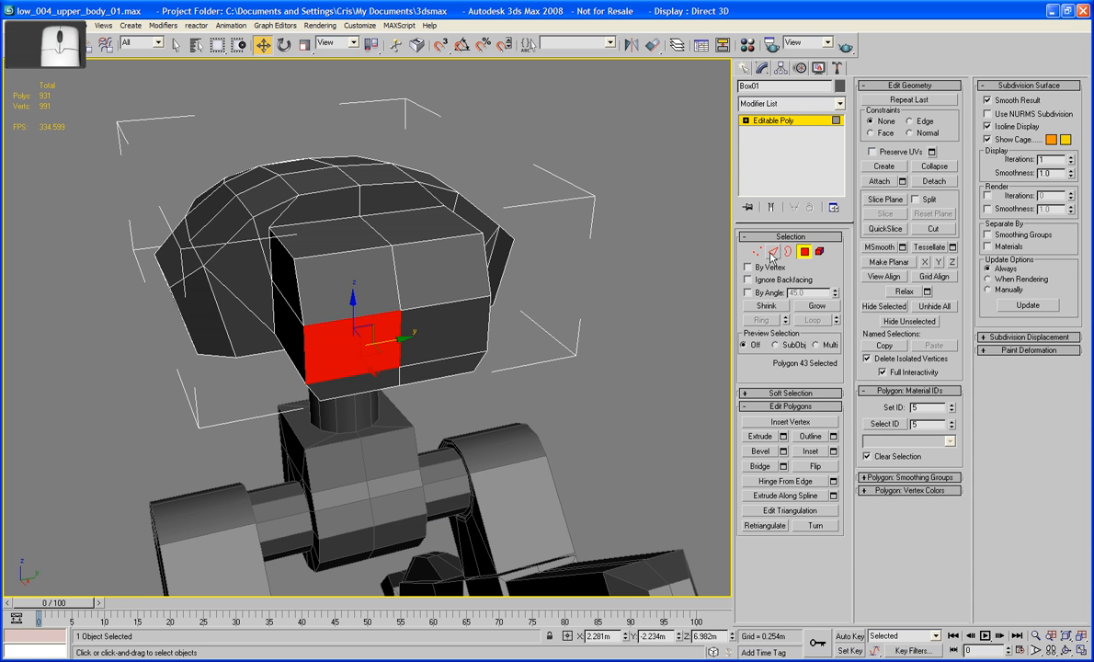
pyautogui.press('2')
pyautogui.click(401, 343)
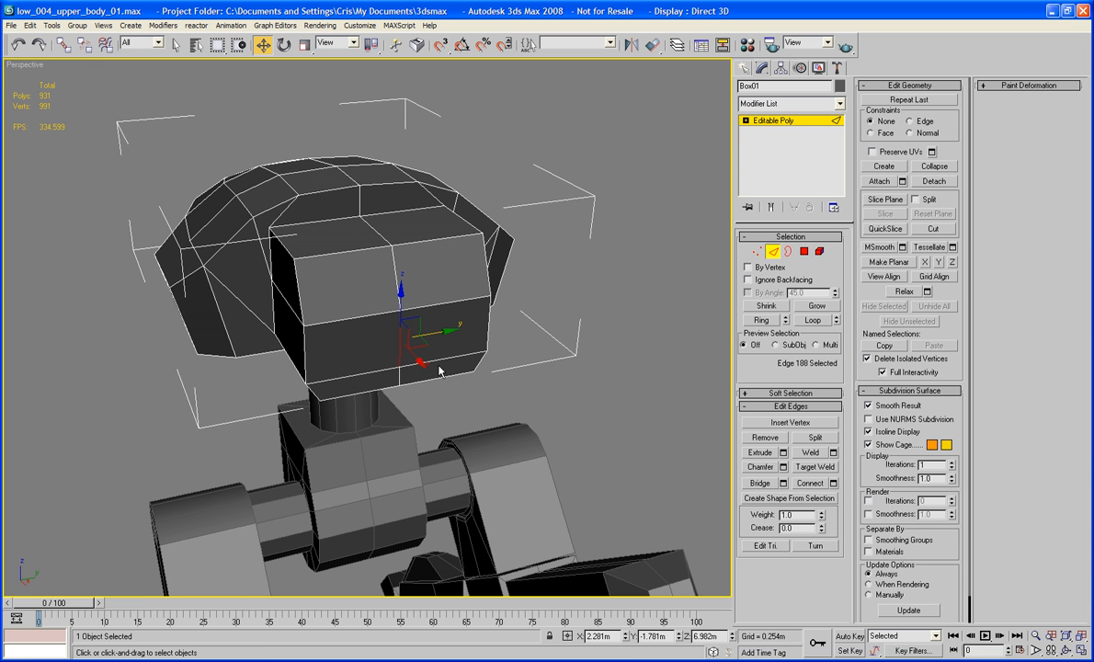
pyautogui.click(761, 467)
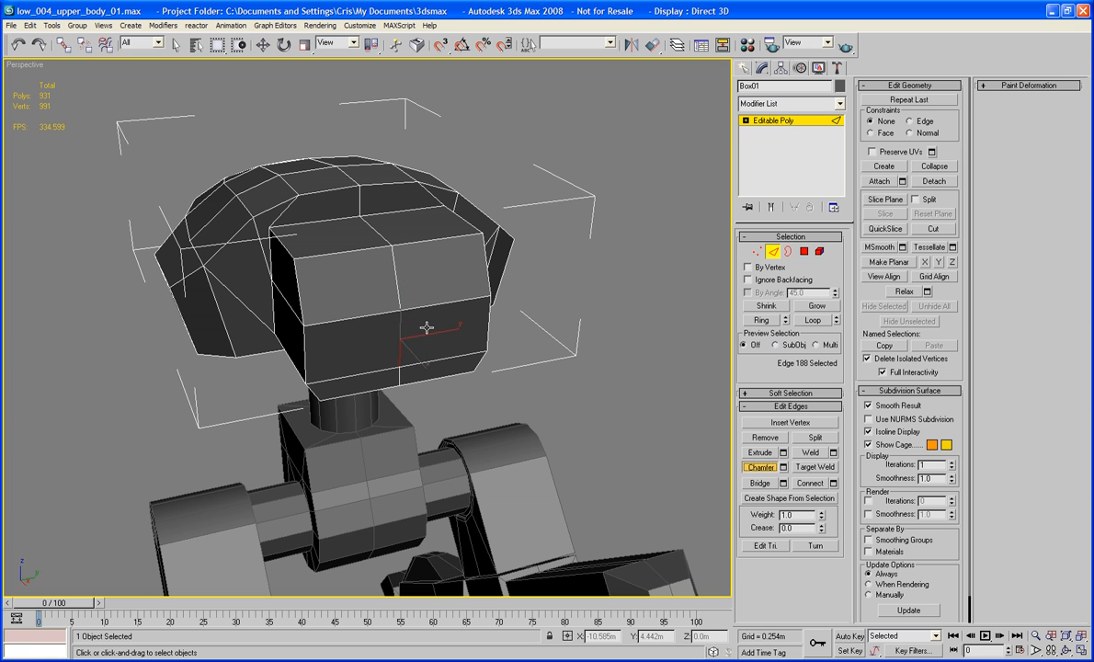
pyautogui.moveTo(401, 326); pyautogui.dragTo(401, 315)
pyautogui.moveTo(401, 288); pyautogui.dragTo(401, 267)
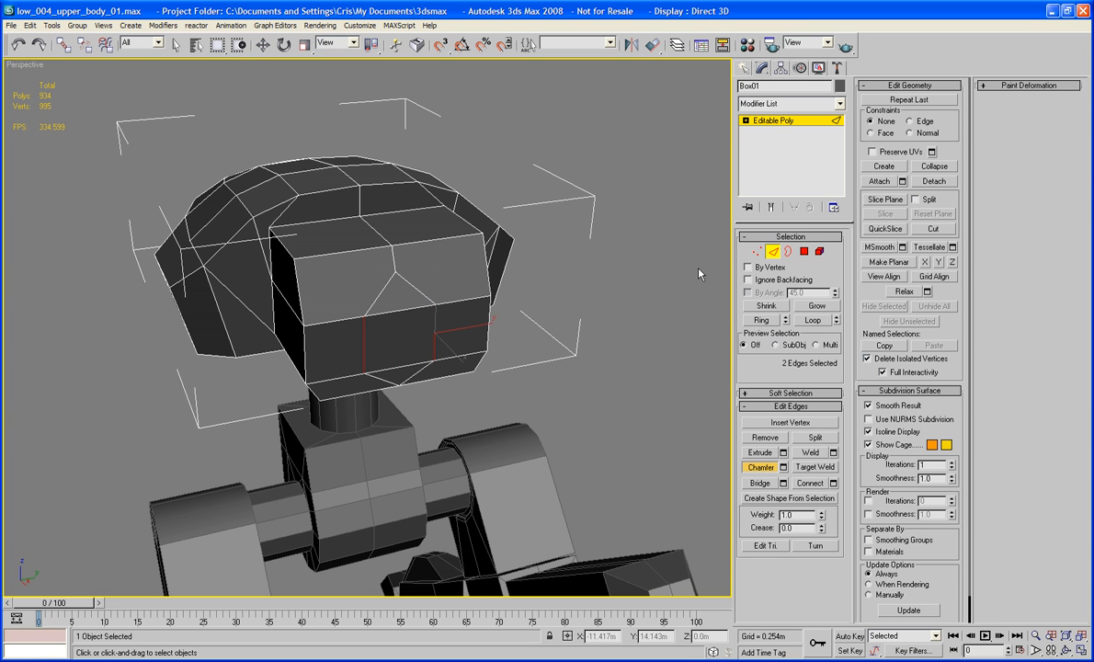
# Extrude the box's lower side polygons and the adjoining back polygons on both sides outward by local normal.
pyautogui.click(804, 251)
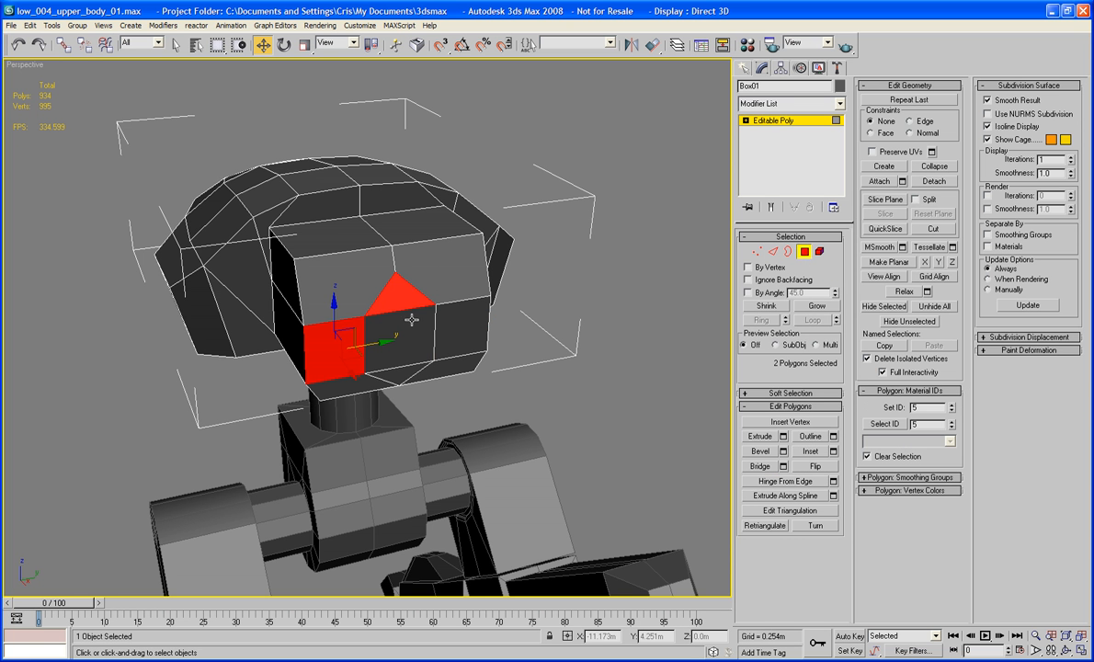
pyautogui.click(276, 292)
pyautogui.keyDown('ctrl'); pyautogui.click(327, 348); pyautogui.keyUp('ctrl')
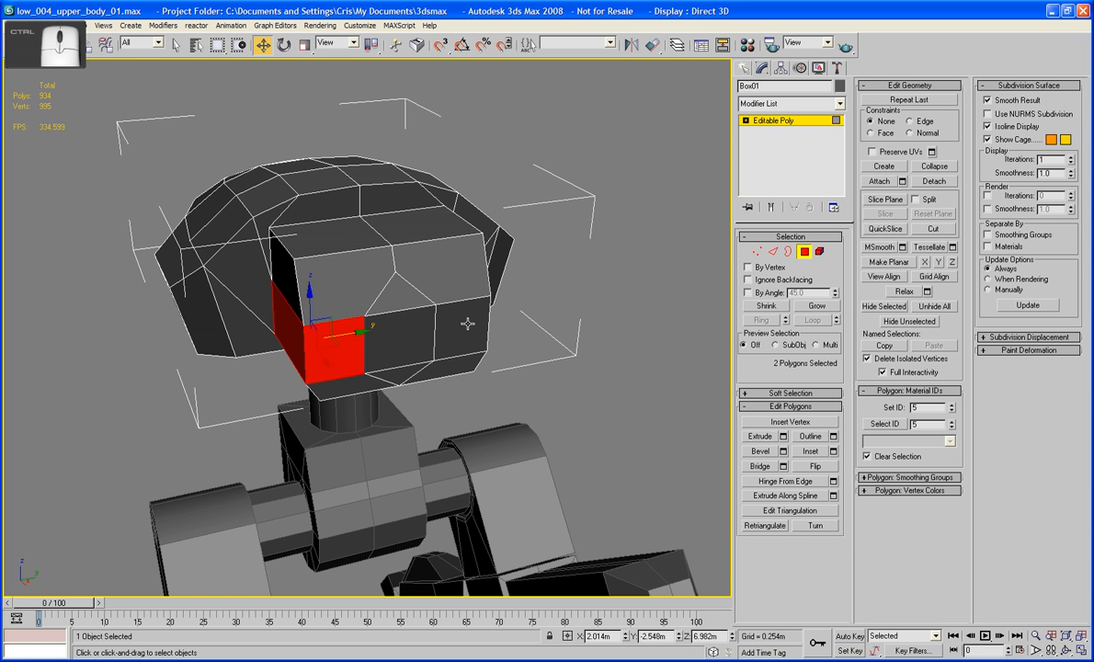
pyautogui.keyDown('ctrl'); pyautogui.click(434, 303); pyautogui.keyUp('ctrl')
pyautogui.keyDown('alt'); pyautogui.moveTo(434, 303); pyautogui.dragTo(551, 359, button='middle'); pyautogui.keyUp('alt')
pyautogui.click(783, 435)
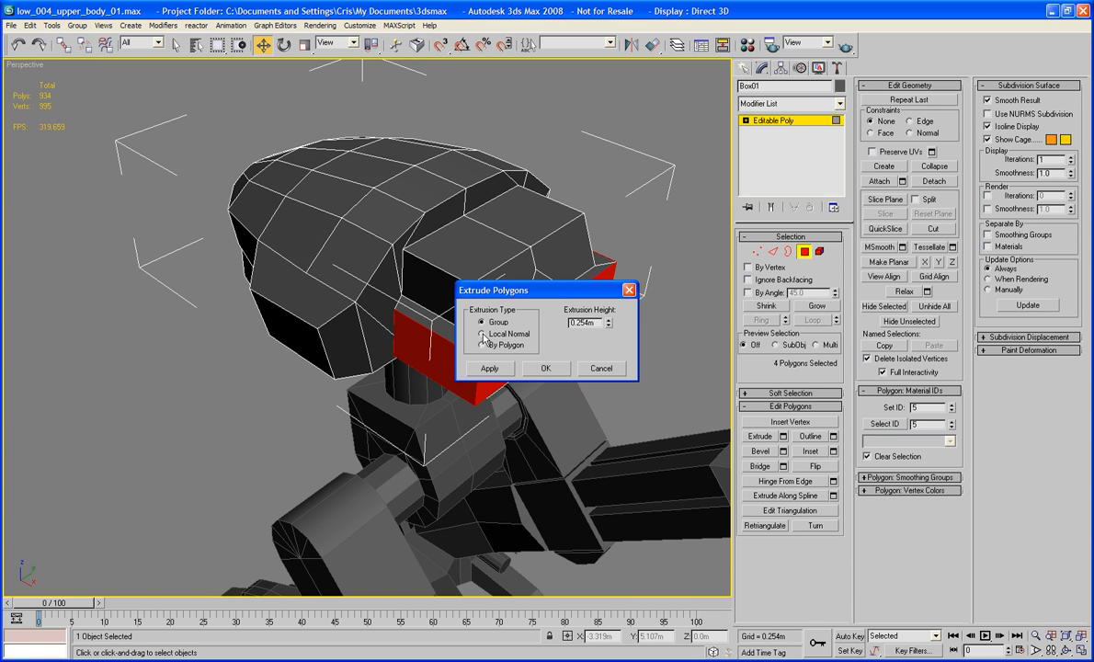
pyautogui.click(481, 334)
pyautogui.moveTo(608, 324); pyautogui.dragTo(607, 307)
pyautogui.click(545, 368)
pyautogui.keyDown('alt'); pyautogui.moveTo(544, 374); pyautogui.dragTo(591, 361, button='middle'); pyautogui.keyUp('alt')
# Move the outer rear corner vertices of both side extrusions along X and Y so the corners are square in the top view.
pyautogui.press('t')
pyautogui.click(770, 253)
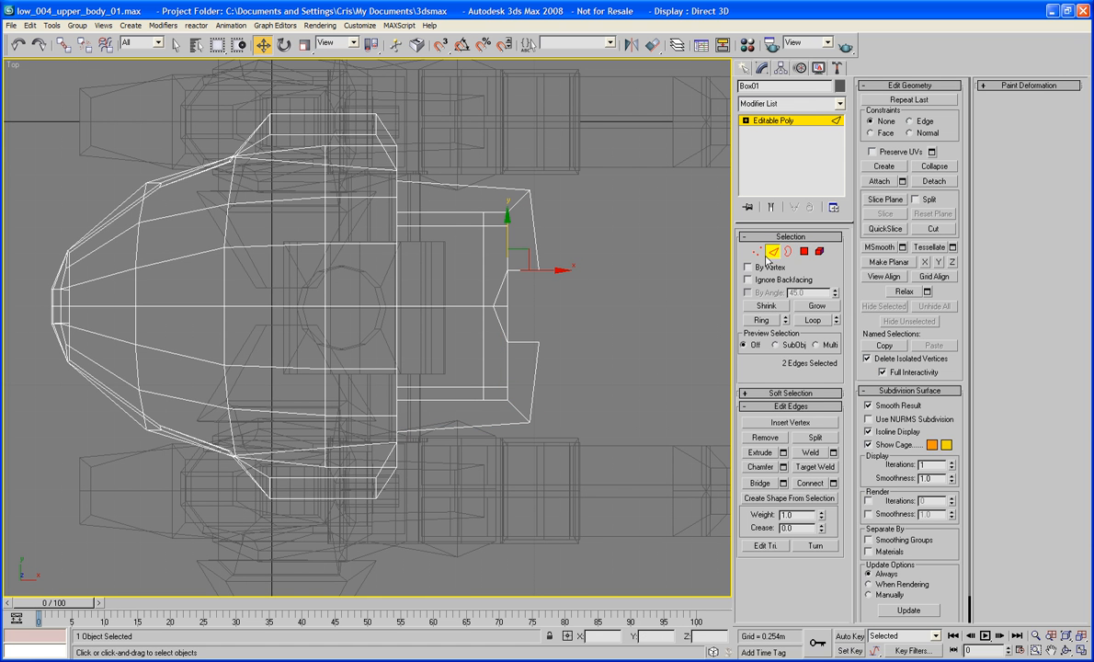
pyautogui.click(756, 251)
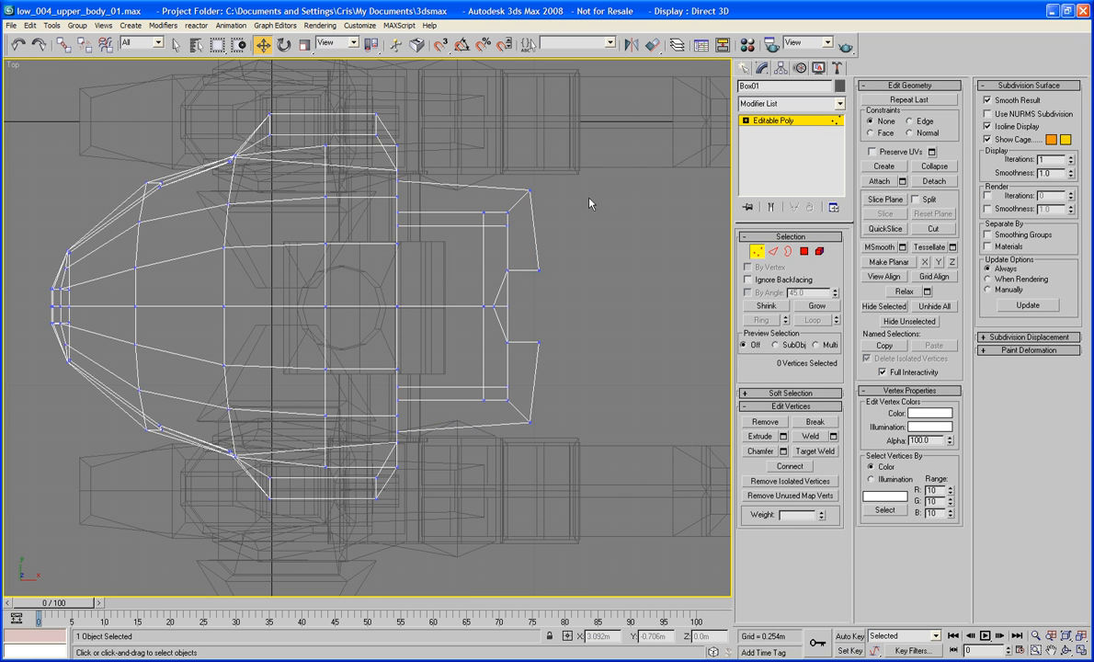
pyautogui.moveTo(527, 194); pyautogui.dragTo(558, 168)
pyautogui.click(530, 422)
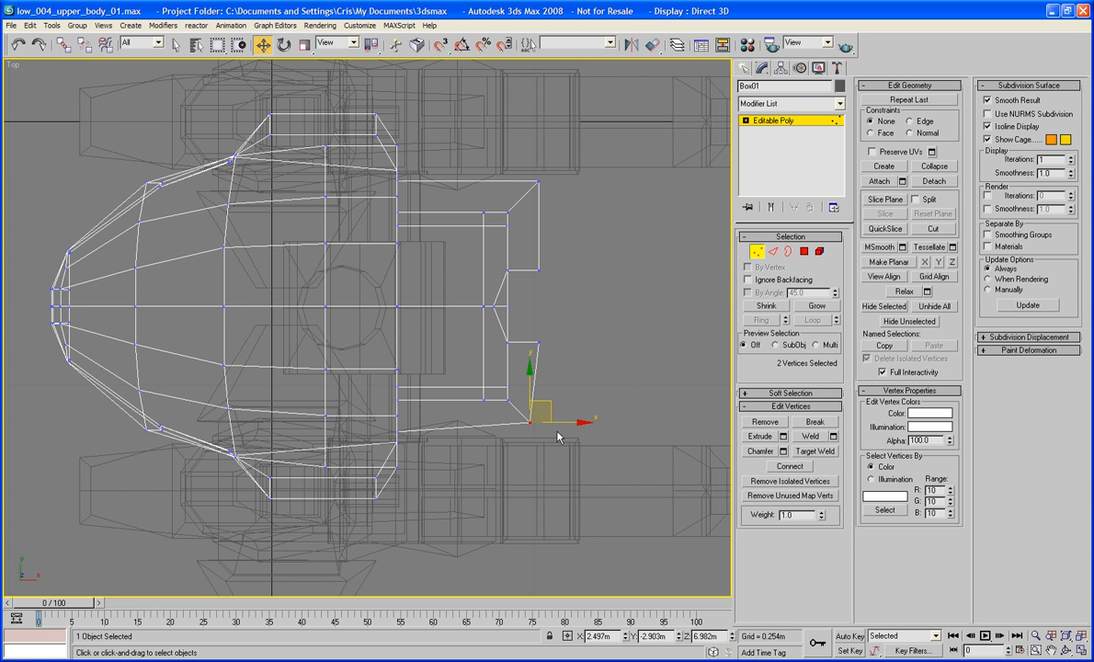
pyautogui.moveTo(566, 421); pyautogui.dragTo(573, 422)
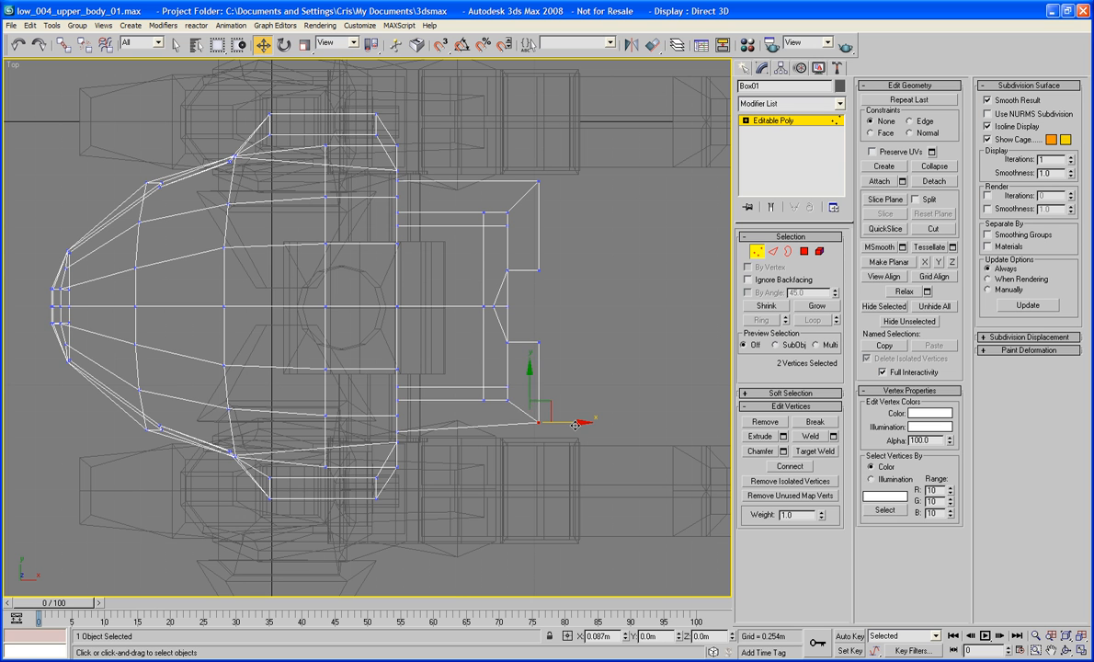
pyautogui.moveTo(538, 382); pyautogui.dragTo(538, 392)
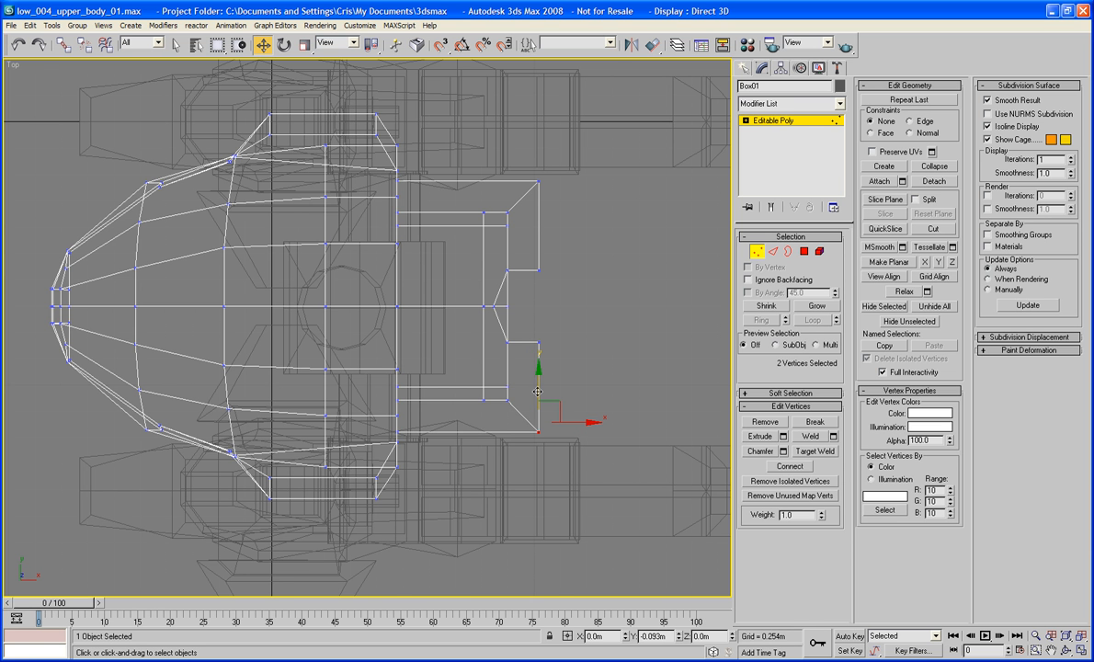
pyautogui.click(549, 349)
# Select all vertices at the back end of the rear box and side extrusions and move them outward along X to about 2.79 m.
pyautogui.press('p')
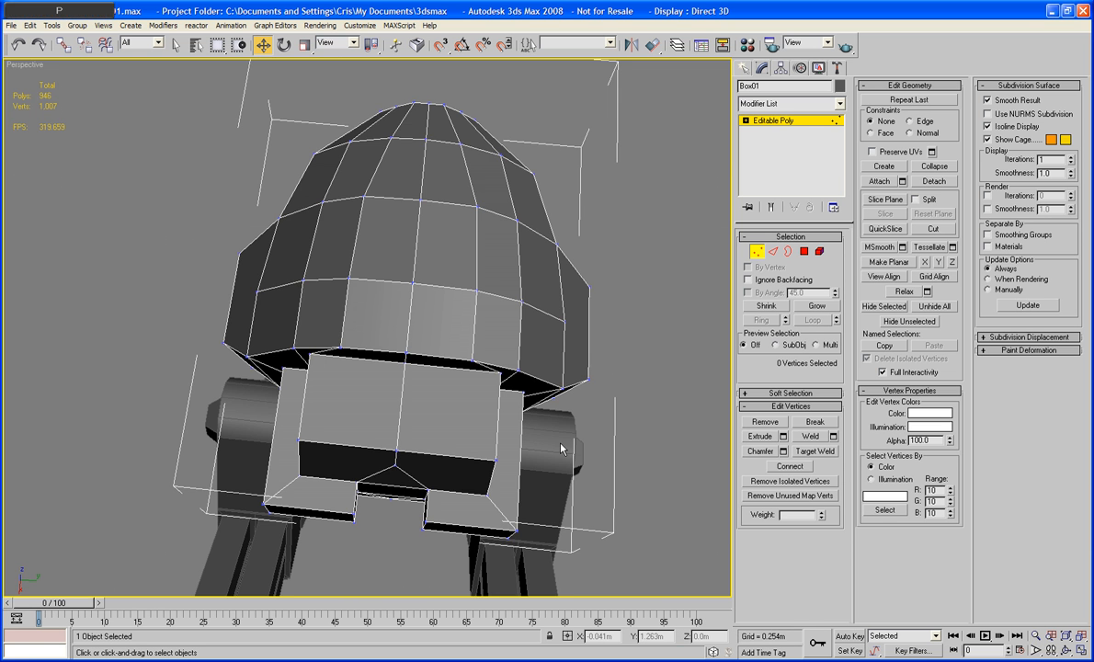
pyautogui.keyDown('alt'); pyautogui.moveTo(563, 449); pyautogui.dragTo(708, 281, button='middle'); pyautogui.keyUp('alt')
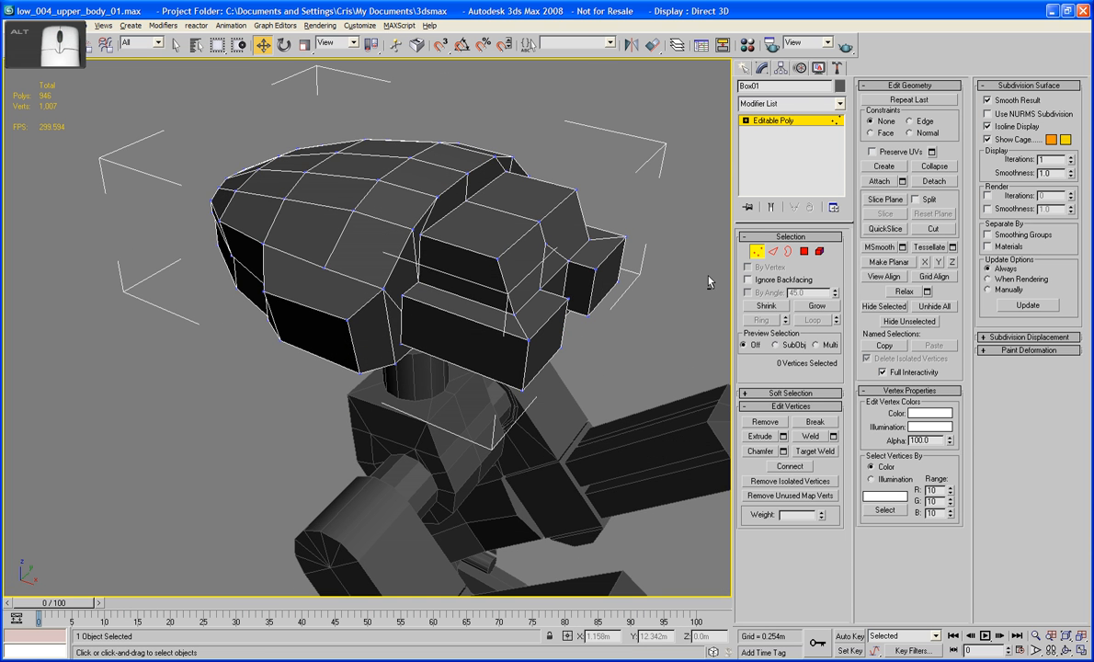
pyautogui.press('4')
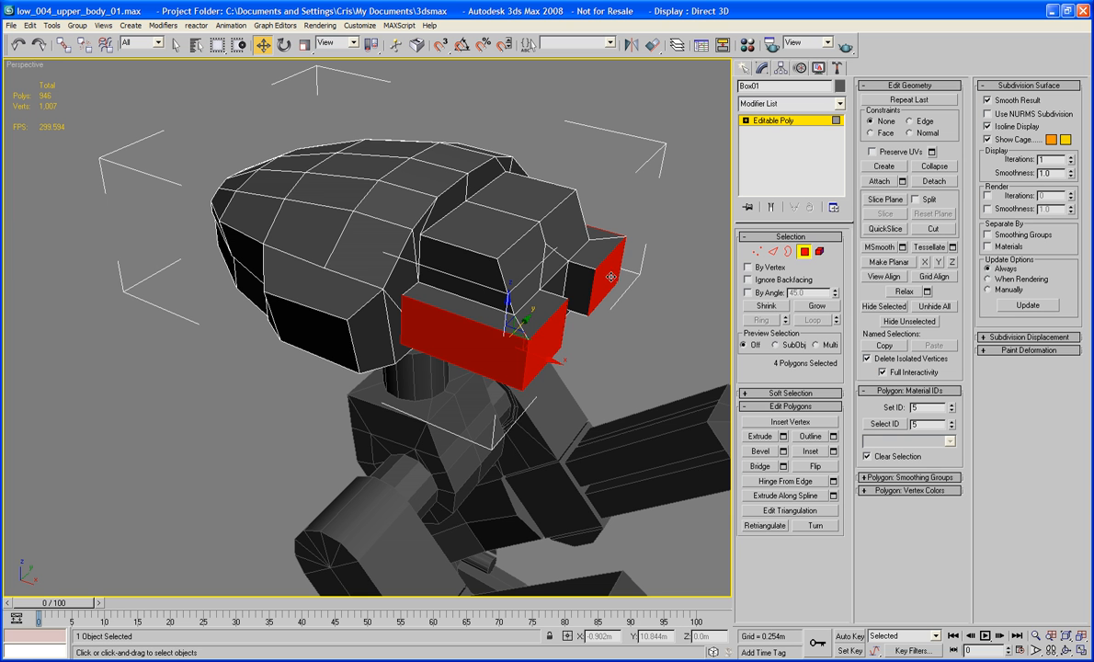
pyautogui.click(610, 276)
pyautogui.keyDown('ctrl'); pyautogui.click(544, 353); pyautogui.keyUp('ctrl')
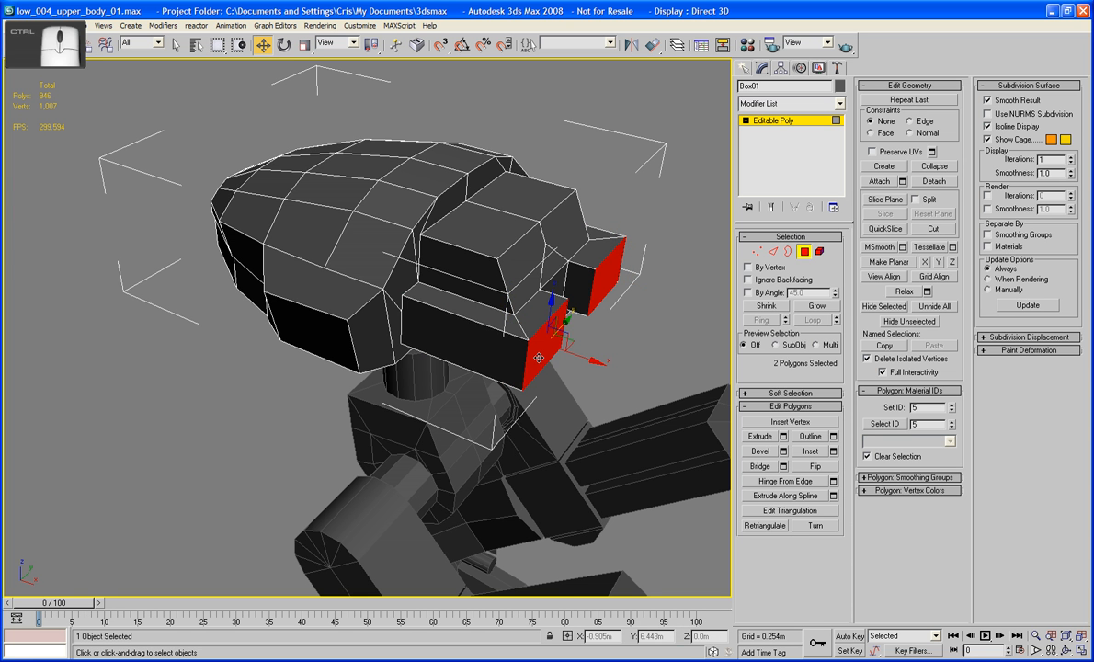
pyautogui.keyDown('alt'); pyautogui.moveTo(571, 366); pyautogui.dragTo(608, 299, button='middle'); pyautogui.keyUp('alt')
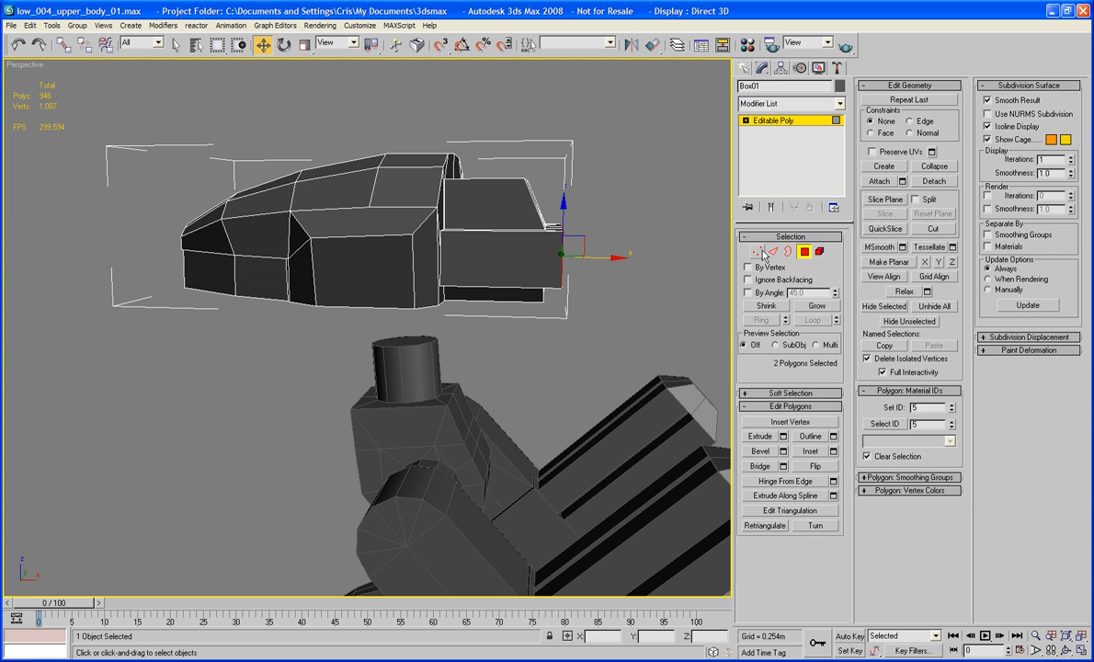
pyautogui.press('1')
pyautogui.moveTo(504, 333); pyautogui.dragTo(505, 331)
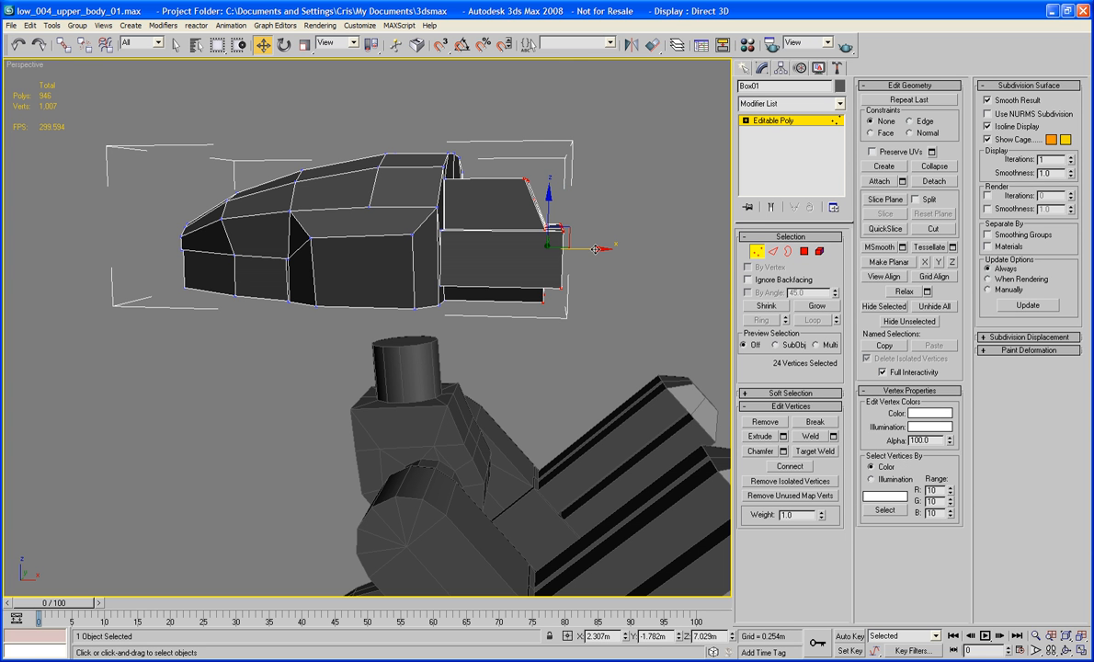
pyautogui.moveTo(596, 249); pyautogui.dragTo(635, 258)
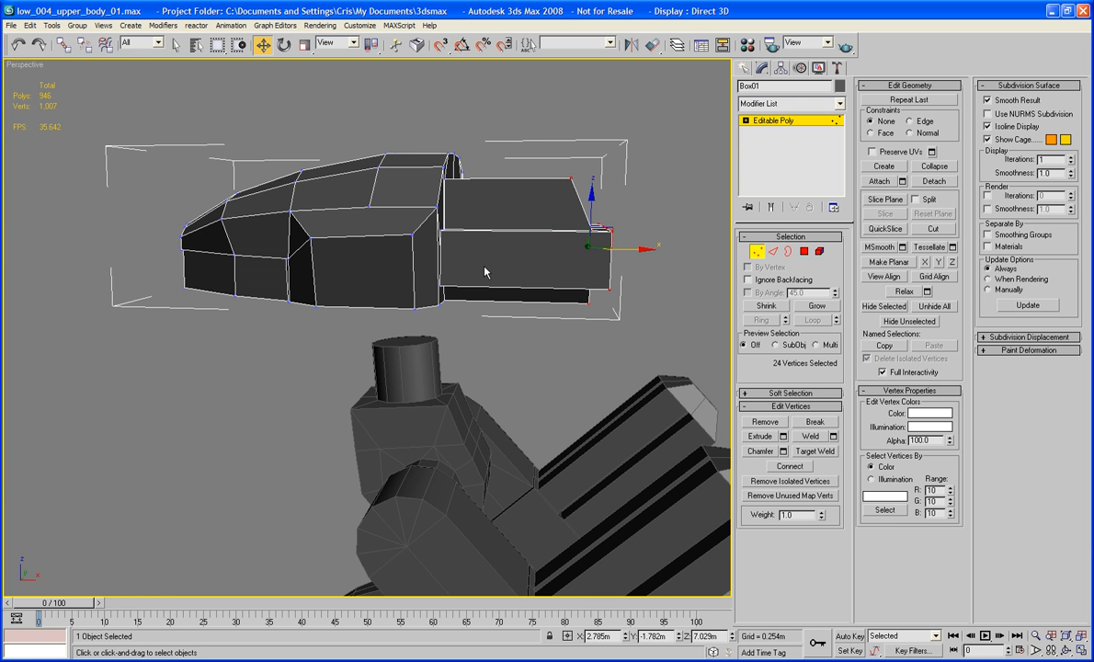
# Select the 16 vertices where the lower rear box and side extrusions meet the body and move them rearward along X to about 1.44 m.
pyautogui.keyDown('alt'); pyautogui.moveTo(552, 276); pyautogui.dragTo(459, 333, button='middle'); pyautogui.keyUp('alt')
pyautogui.moveTo(432, 147); pyautogui.dragTo(461, 305)
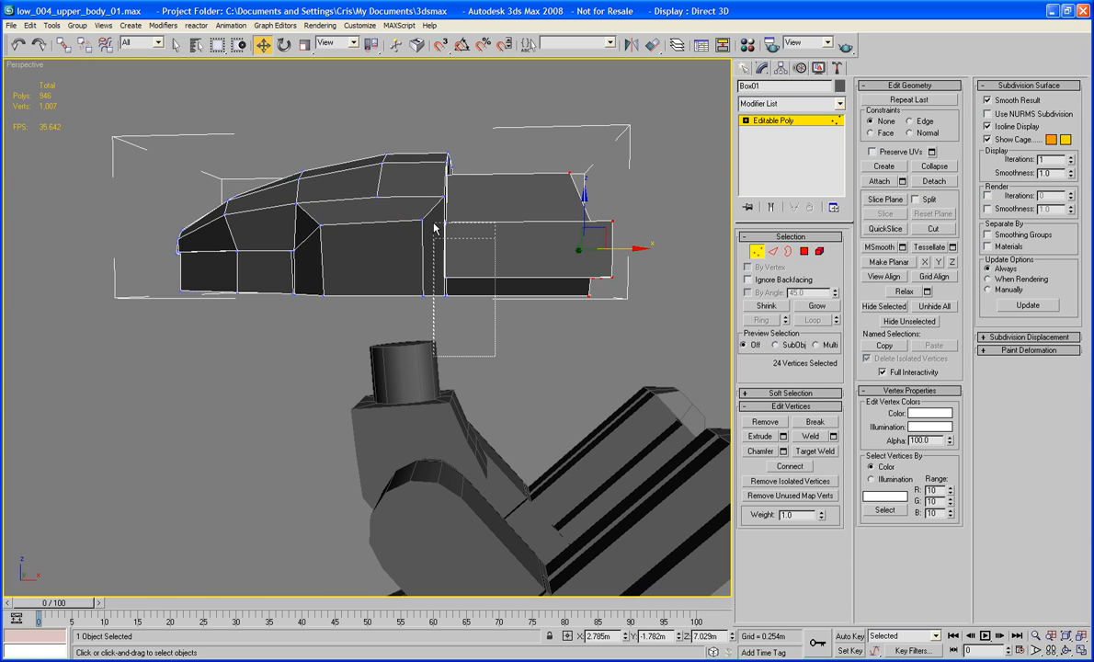
pyautogui.keyDown('alt'); pyautogui.moveTo(435, 286); pyautogui.dragTo(507, 274, button='middle'); pyautogui.keyUp('alt')
pyautogui.moveTo(511, 257); pyautogui.dragTo(515, 261)
pyautogui.keyDown('alt'); pyautogui.moveTo(516, 261); pyautogui.dragTo(508, 319, button='middle'); pyautogui.keyUp('alt')
pyautogui.press('F4')
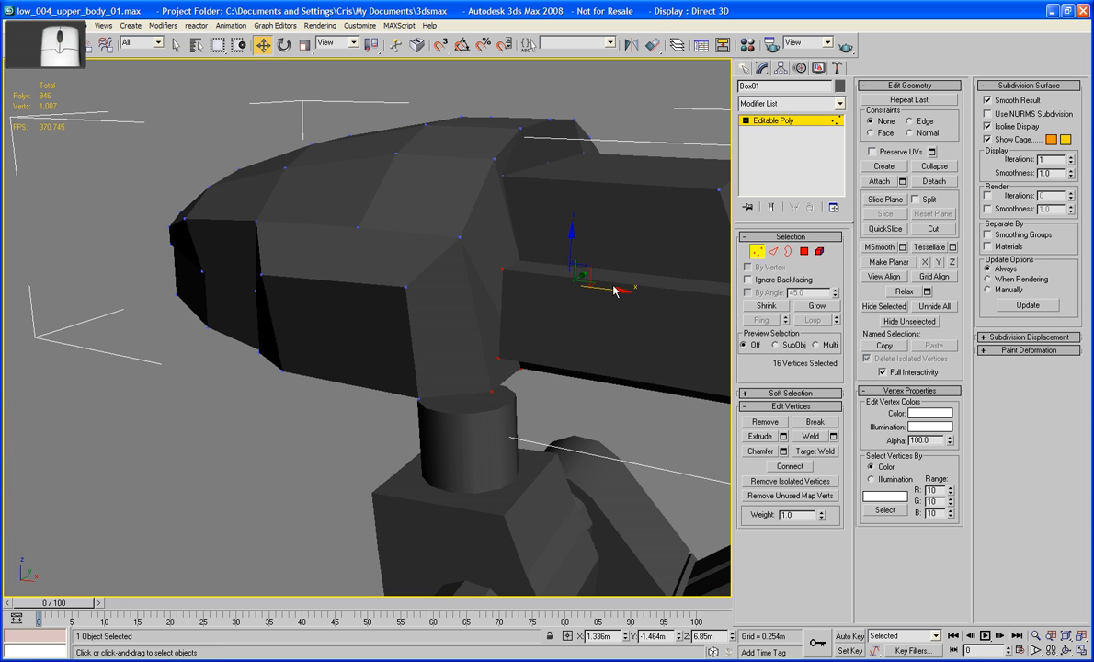
pyautogui.keyDown('alt'); pyautogui.moveTo(614, 291); pyautogui.dragTo(500, 473, button='middle'); pyautogui.keyUp('alt')
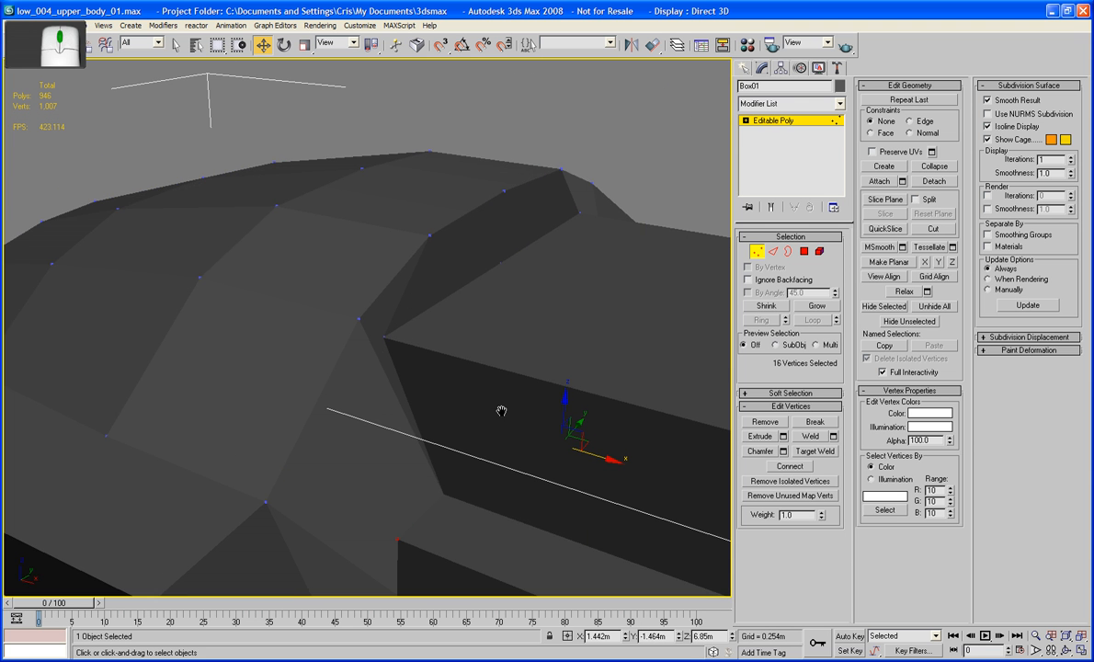
# Move the upper front vertices of the rear box rearward along X to about 1.26 m in the front view, and clear the selection.
pyautogui.click(382, 337)
pyautogui.keyDown('ctrl'); pyautogui.click(500, 264); pyautogui.keyUp('ctrl')
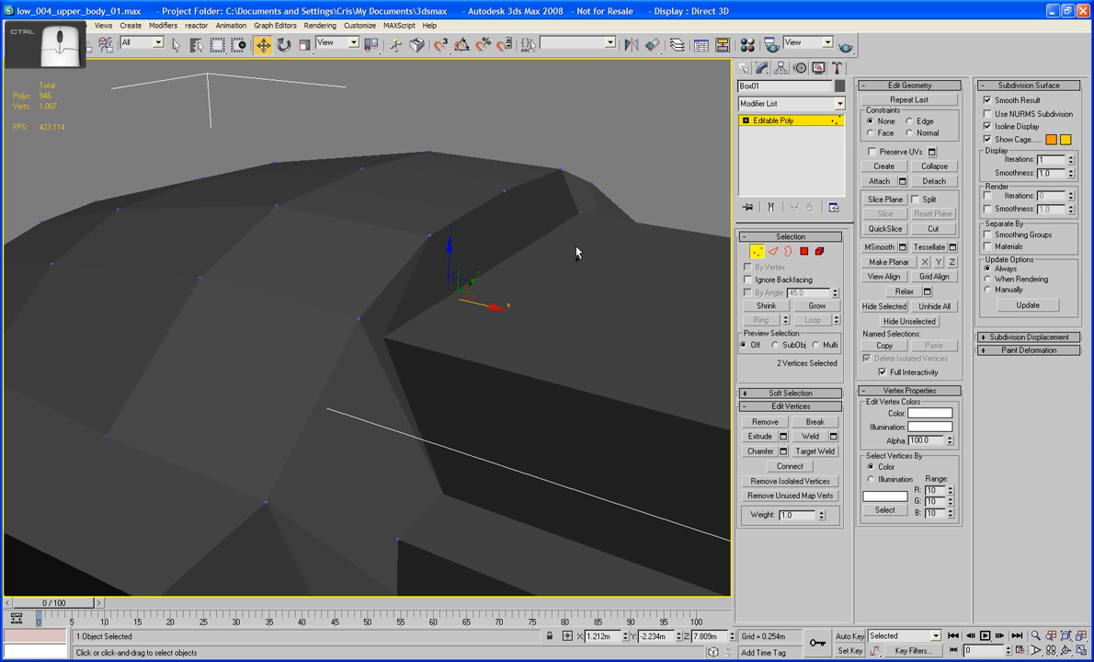
pyautogui.press('f')
pyautogui.press('F3')
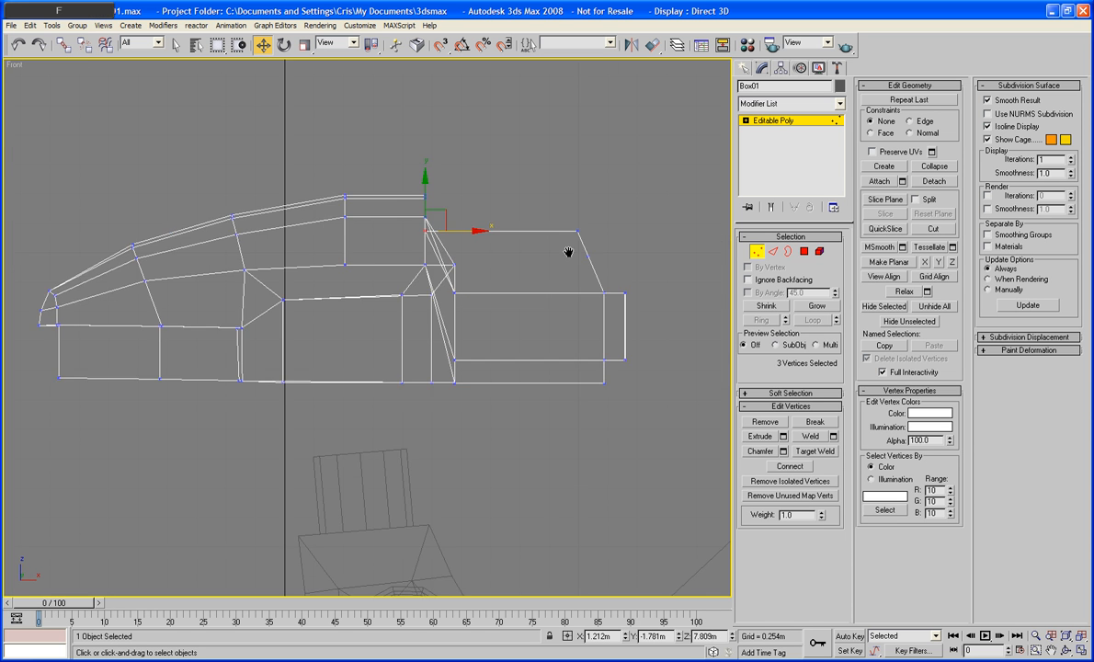
pyautogui.scroll(6, 536, 278)
pyautogui.moveTo(455, 231); pyautogui.dragTo(470, 234)
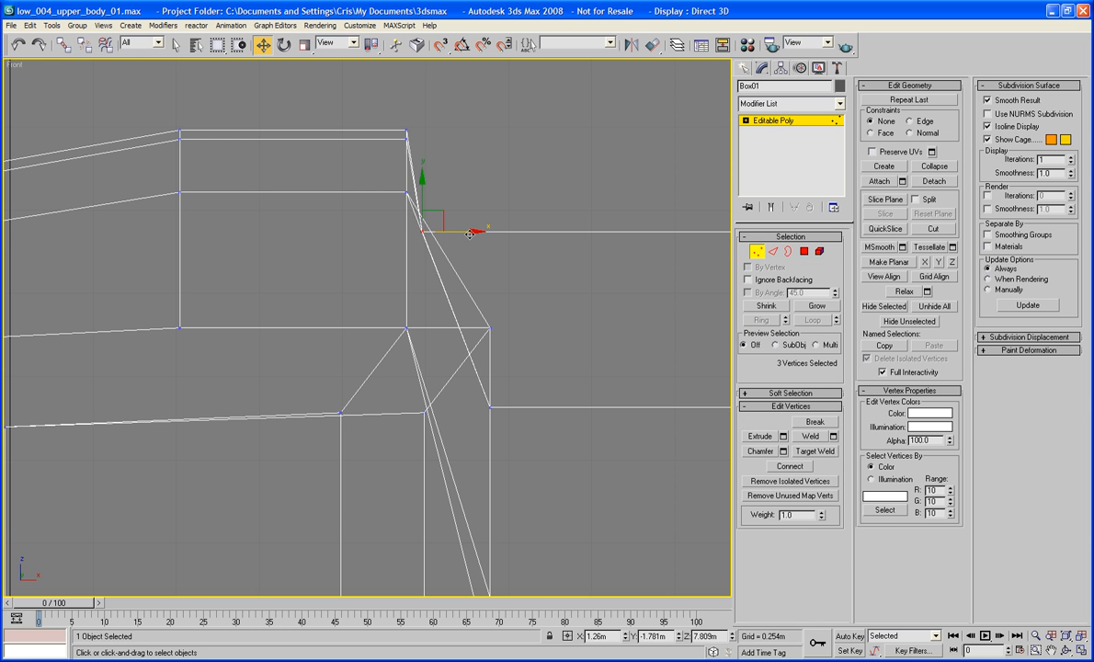
pyautogui.click(506, 178)
# Leave vertex editing, deselect the body and examine the reshaped rear box in perspective with edged faces shown.
pyautogui.press('p')
pyautogui.press('z')
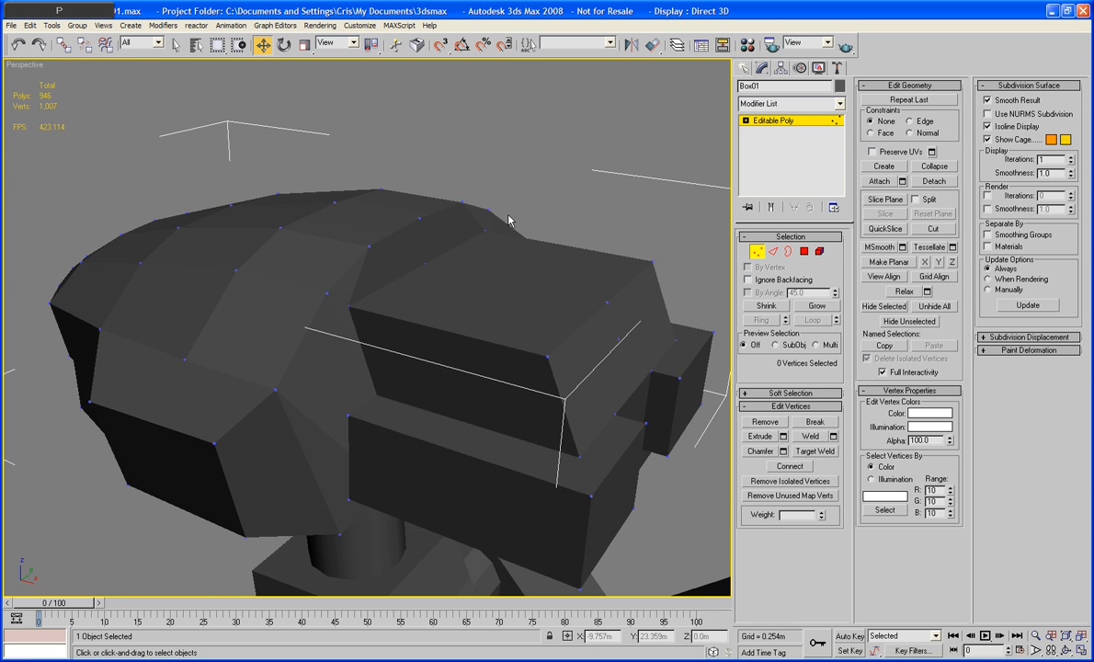
pyautogui.press('F4')
pyautogui.scroll(-3, 533, 249)
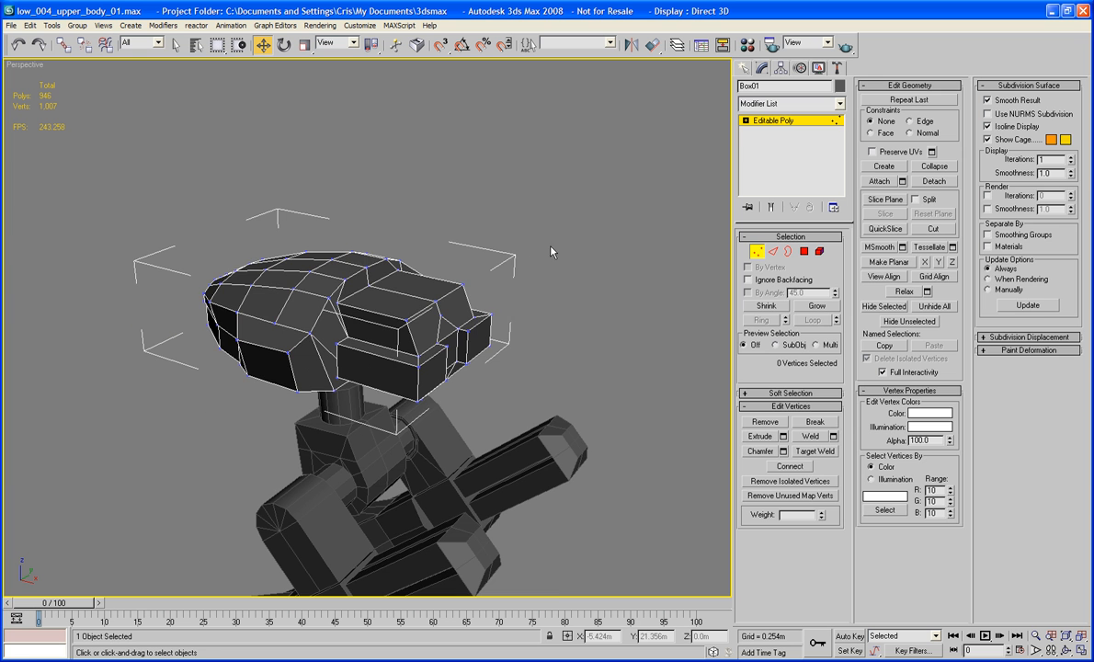
pyautogui.click(757, 251)
pyautogui.click(484, 301)
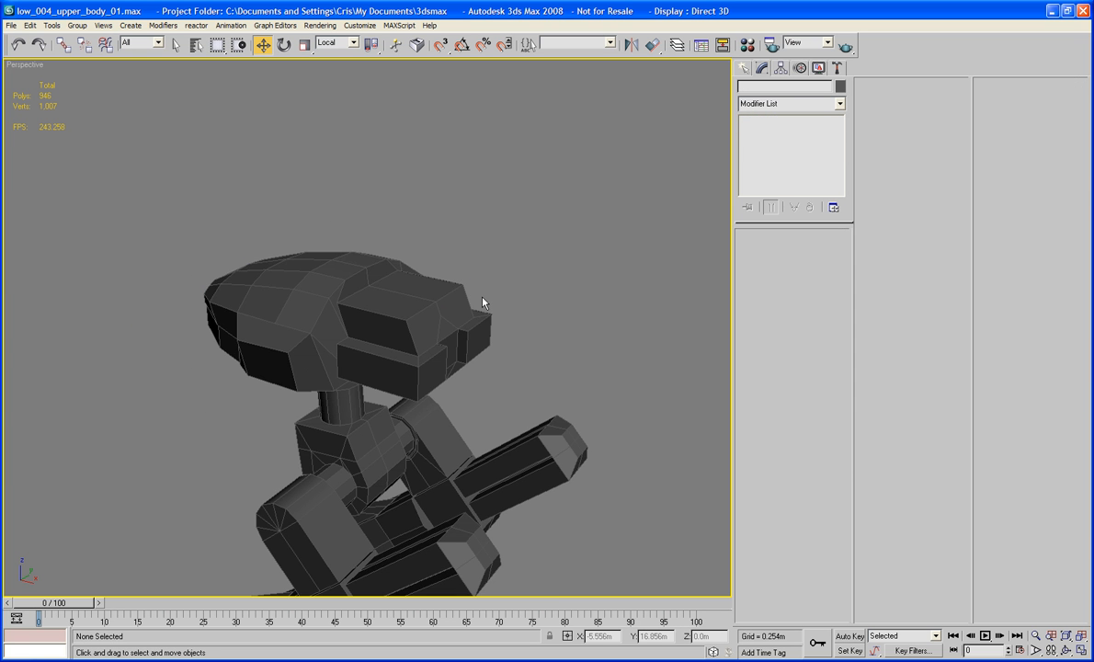
pyautogui.keyDown('alt'); pyautogui.moveTo(484, 300); pyautogui.dragTo(402, 367, button='middle'); pyautogui.keyUp('alt')
pyautogui.scroll(4, 447, 339)
# Chamfer the centre edge on top of the rear box and the edge rising from its front end into two parallel edge lines.
pyautogui.click(408, 366)
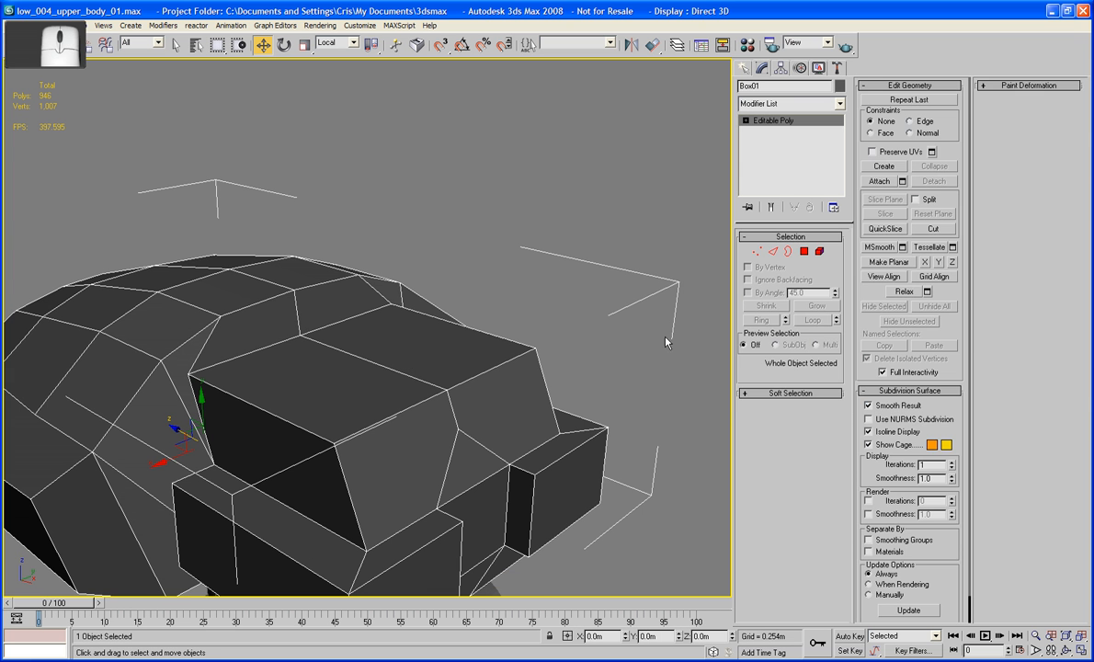
pyautogui.click(773, 251)
pyautogui.click(298, 314)
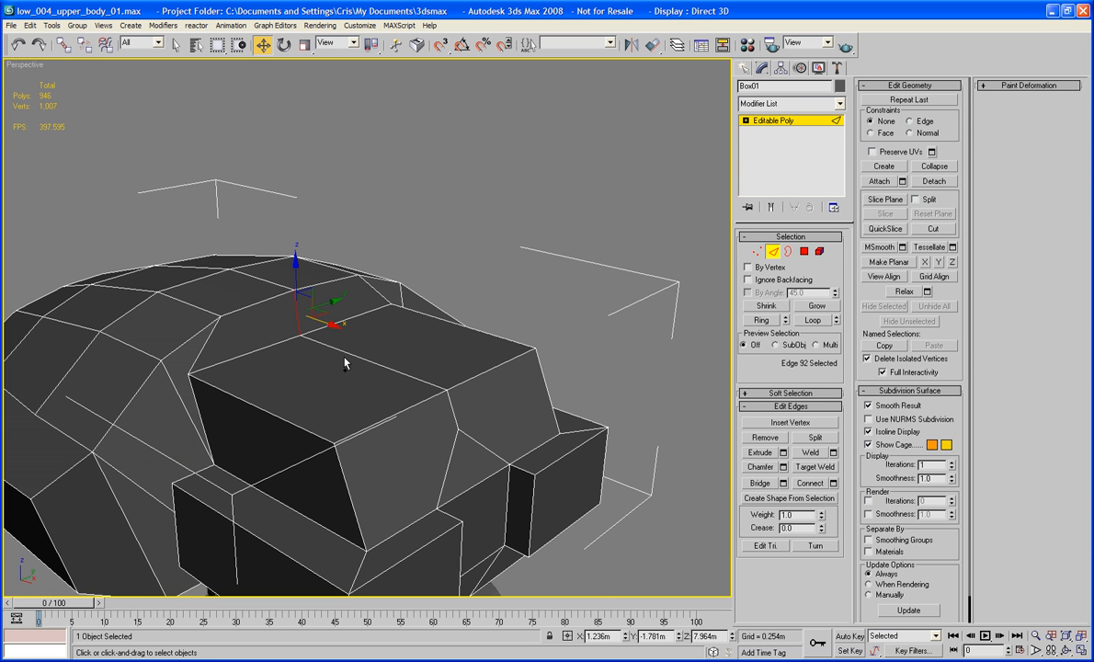
pyautogui.keyDown('ctrl'); pyautogui.click(352, 355); pyautogui.keyUp('ctrl')
pyautogui.keyDown('alt'); pyautogui.moveTo(458, 371); pyautogui.dragTo(447, 372, button='middle'); pyautogui.keyUp('alt')
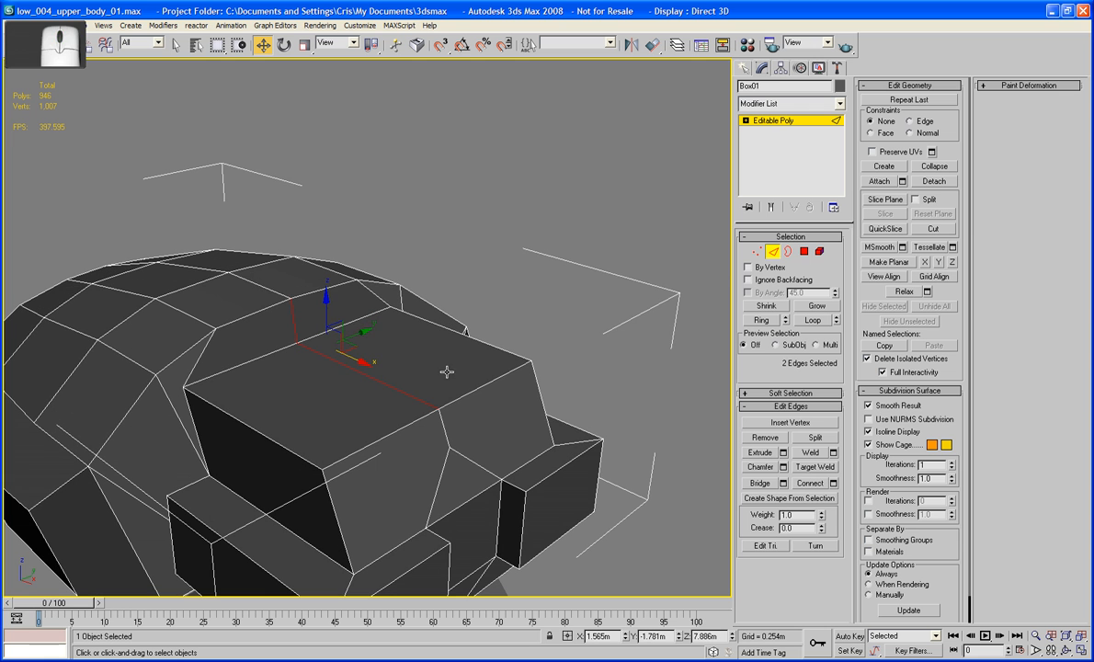
pyautogui.click(770, 467)
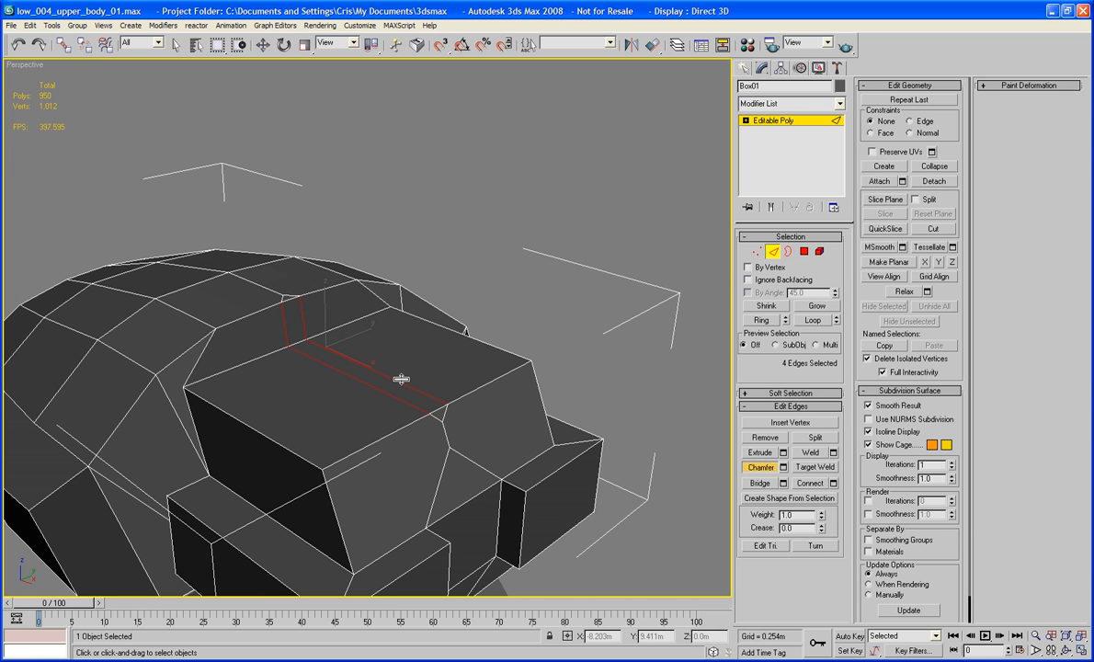
pyautogui.moveTo(402, 379); pyautogui.dragTo(401, 368)
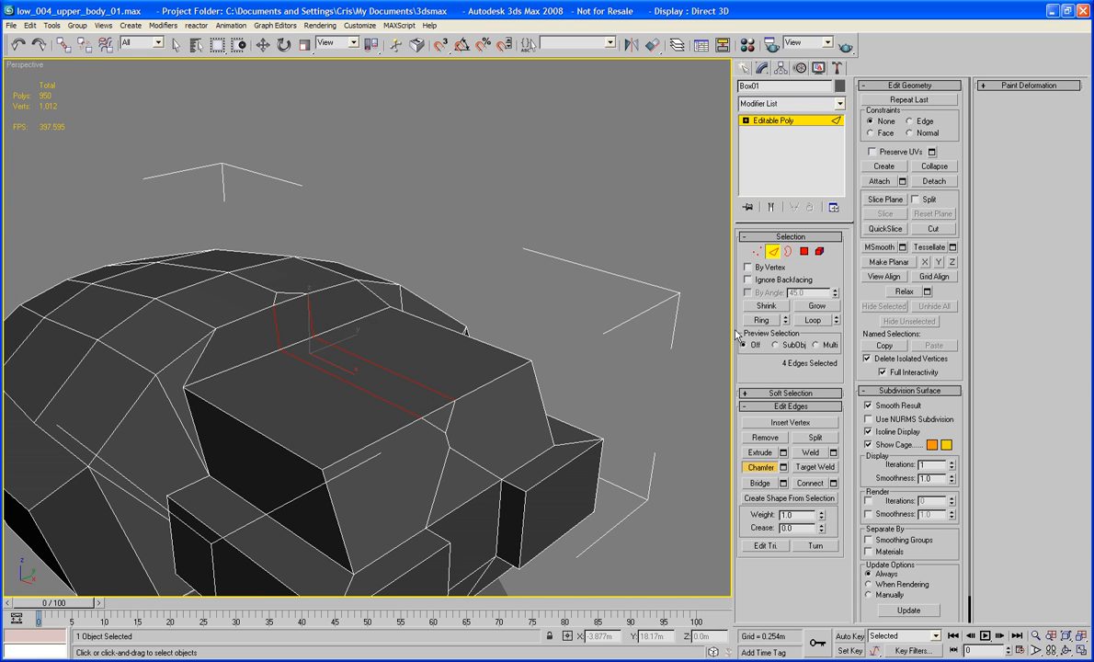
# Scale the short edge at the rear end of the chamfered top strip to about 211% along Y.
pyautogui.keyDown('alt'); pyautogui.moveTo(427, 312); pyautogui.dragTo(588, 336, button='middle'); pyautogui.keyUp('alt')
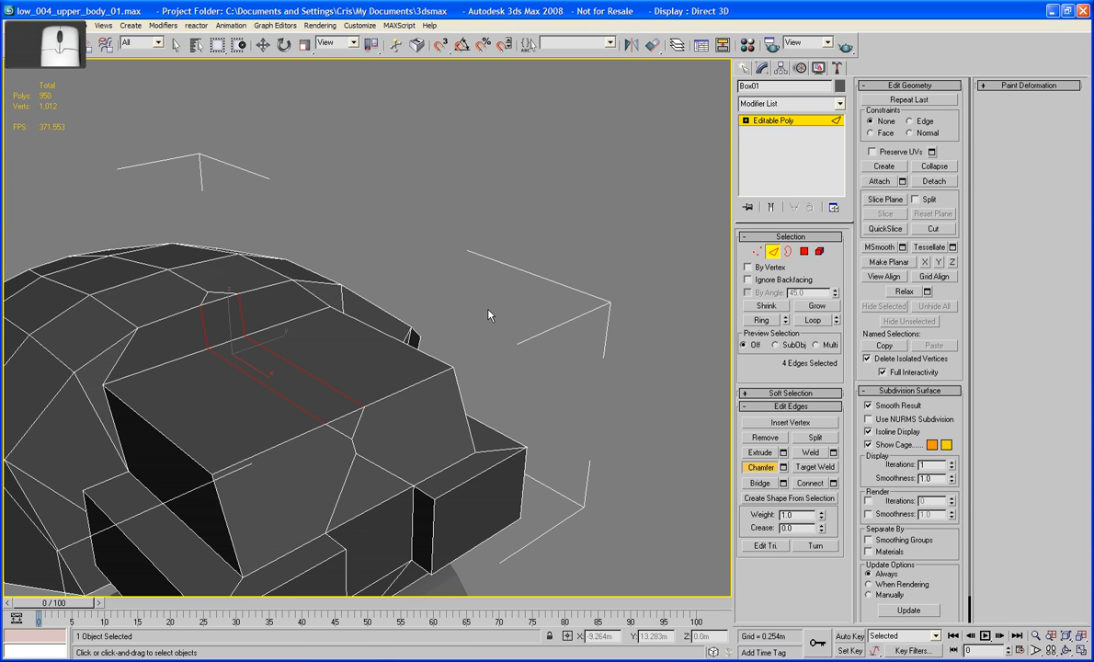
pyautogui.click(343, 415)
pyautogui.press('r')
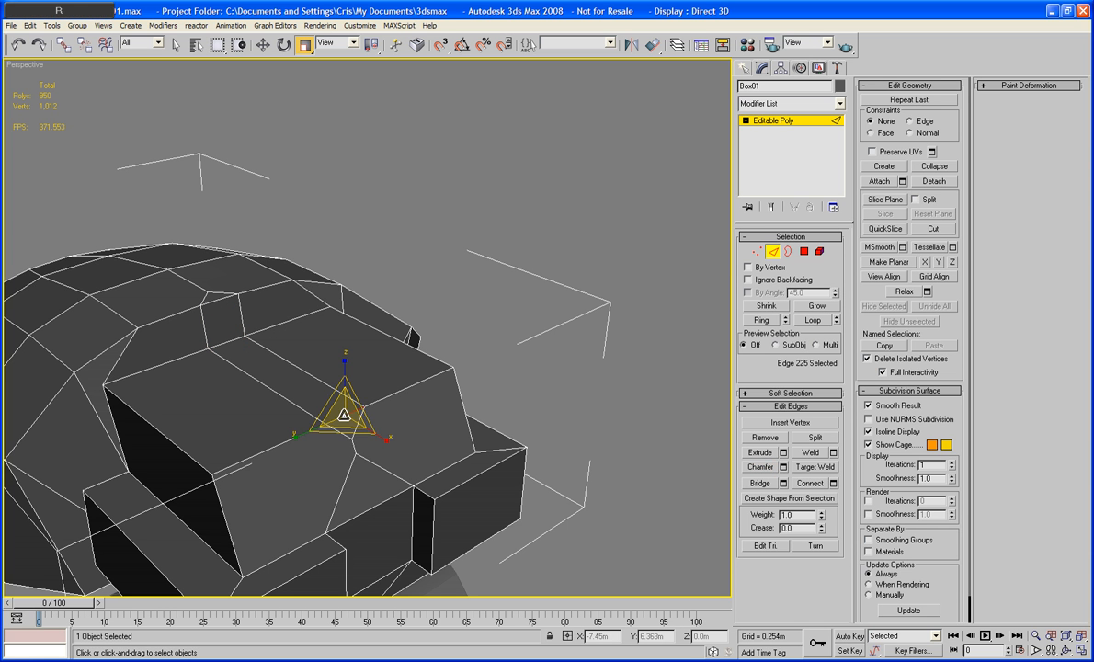
pyautogui.moveTo(297, 436); pyautogui.dragTo(261, 447)
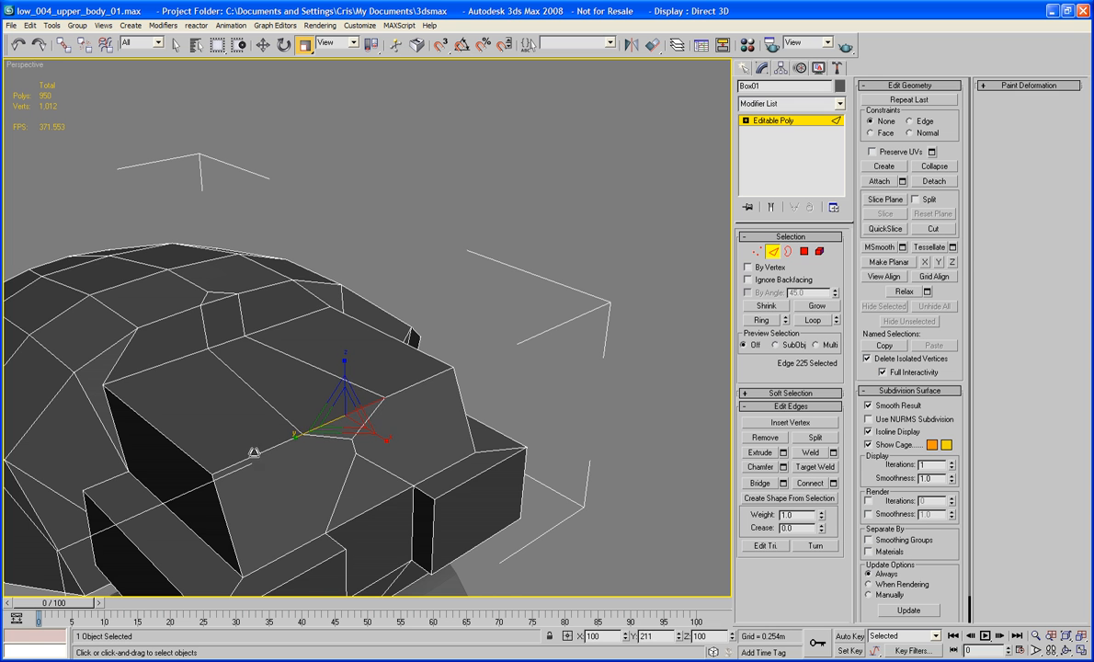
# Inset the two centre strip polygons slightly as a group and delete the inner polygons to open a slot.
pyautogui.keyDown('alt'); pyautogui.moveTo(312, 420); pyautogui.dragTo(322, 434, button='middle'); pyautogui.keyUp('alt')
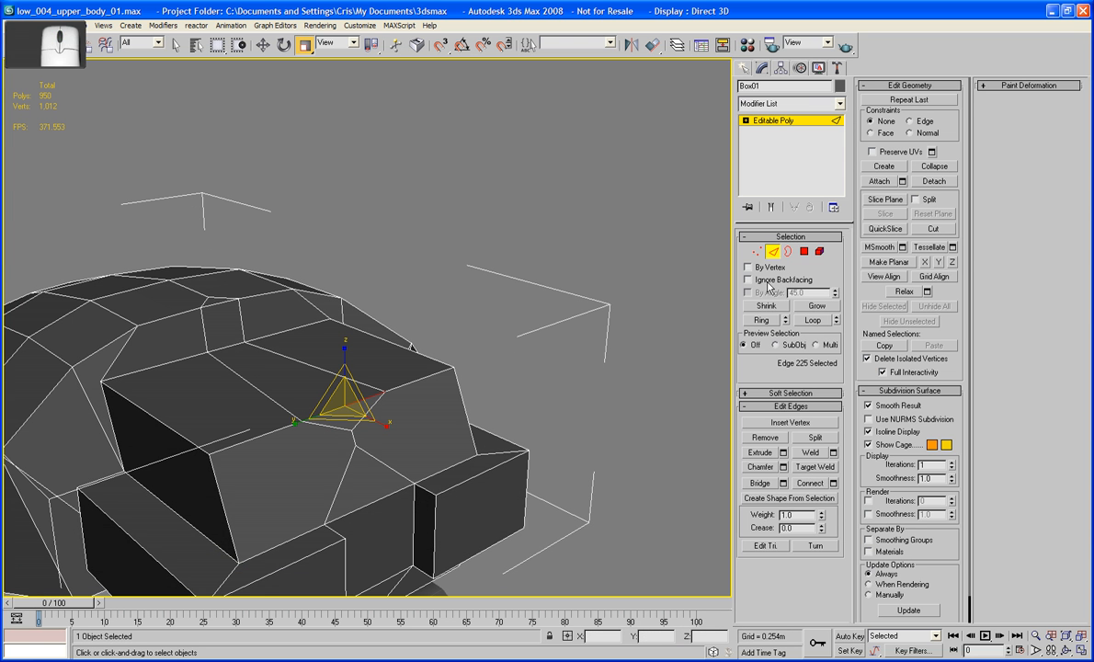
pyautogui.click(804, 251)
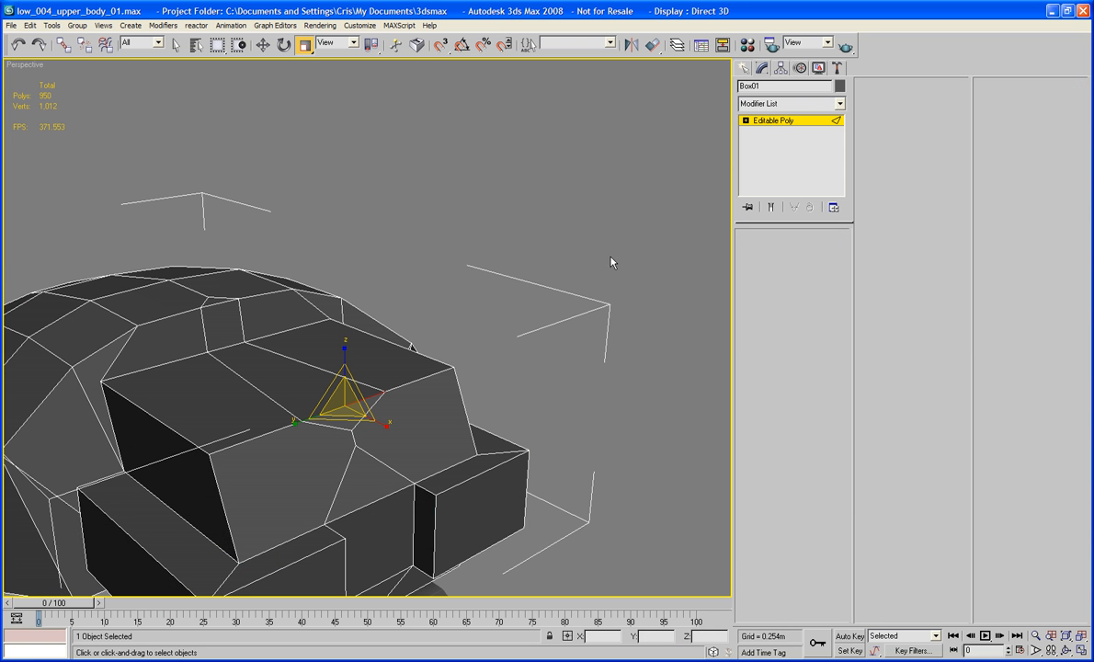
pyautogui.click(236, 326)
pyautogui.keyDown('ctrl'); pyautogui.click(264, 372); pyautogui.keyUp('ctrl')
pyautogui.click(805, 451)
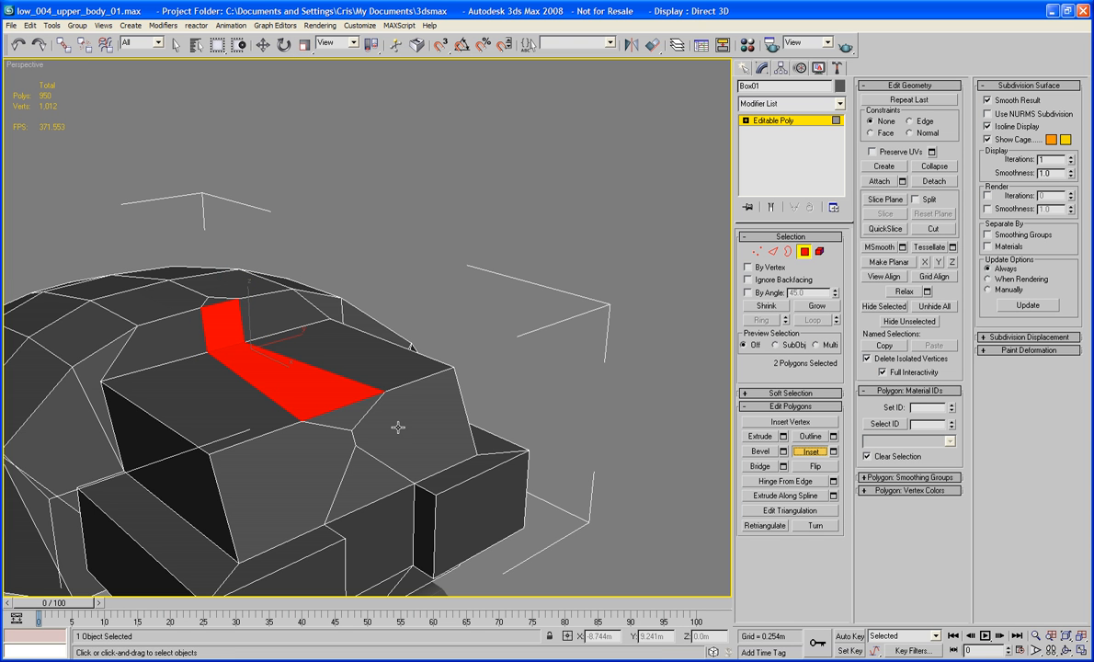
pyautogui.moveTo(333, 397); pyautogui.dragTo(334, 393)
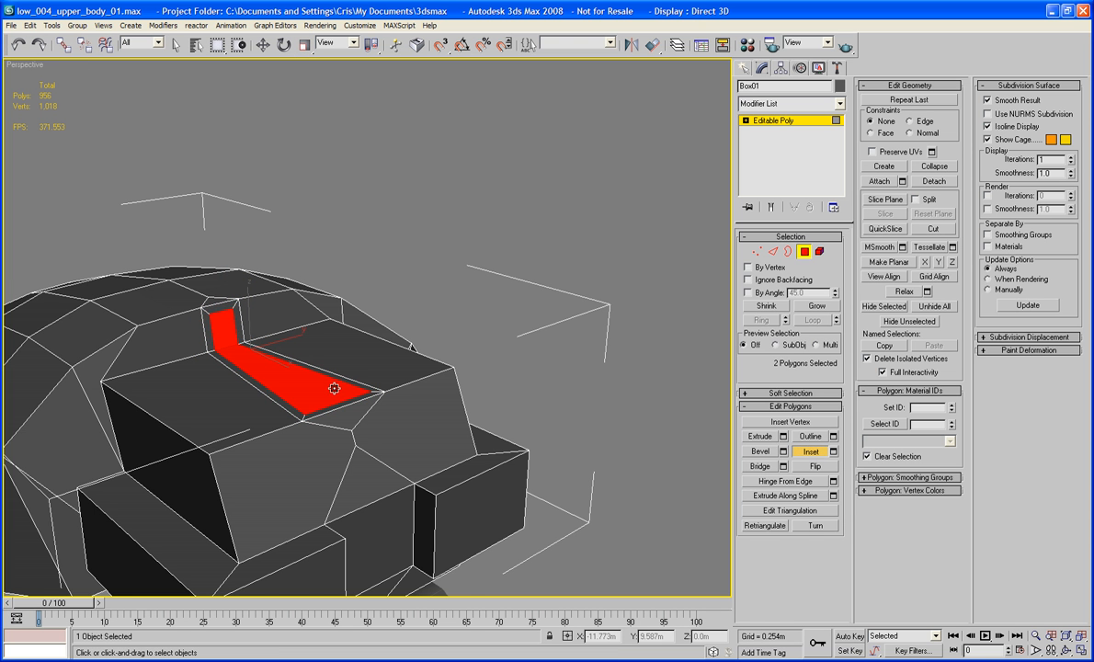
pyautogui.keyDown('alt'); pyautogui.moveTo(336, 390); pyautogui.dragTo(376, 398, button='middle'); pyautogui.keyUp('alt')
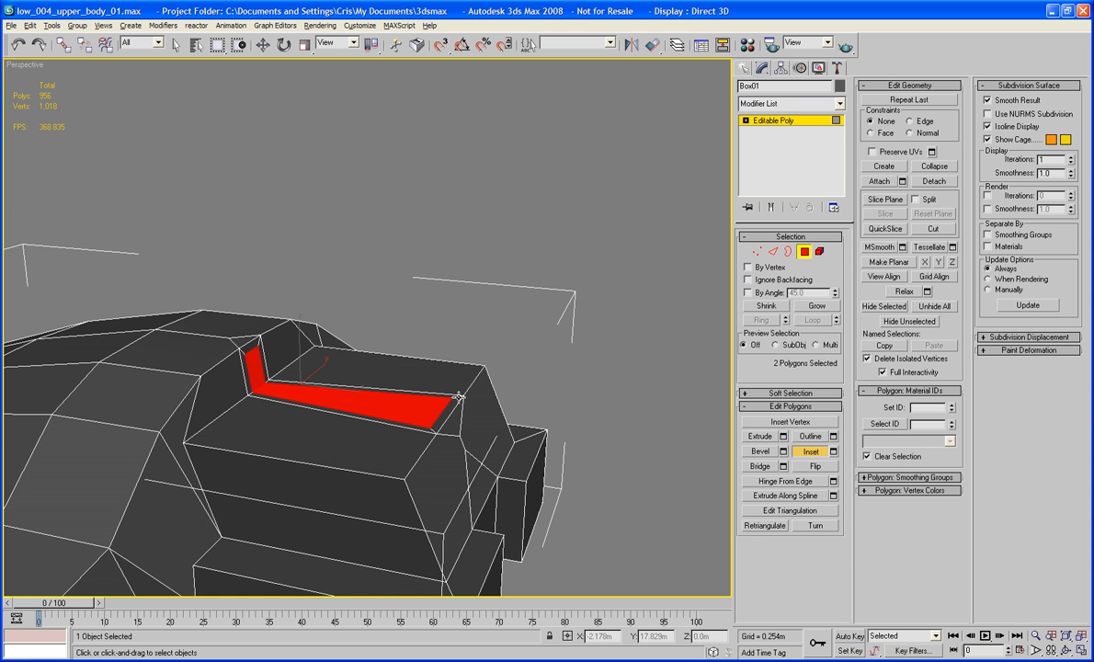
pyautogui.keyDown('alt'); pyautogui.moveTo(459, 397); pyautogui.dragTo(451, 397, button='middle'); pyautogui.keyUp('alt')
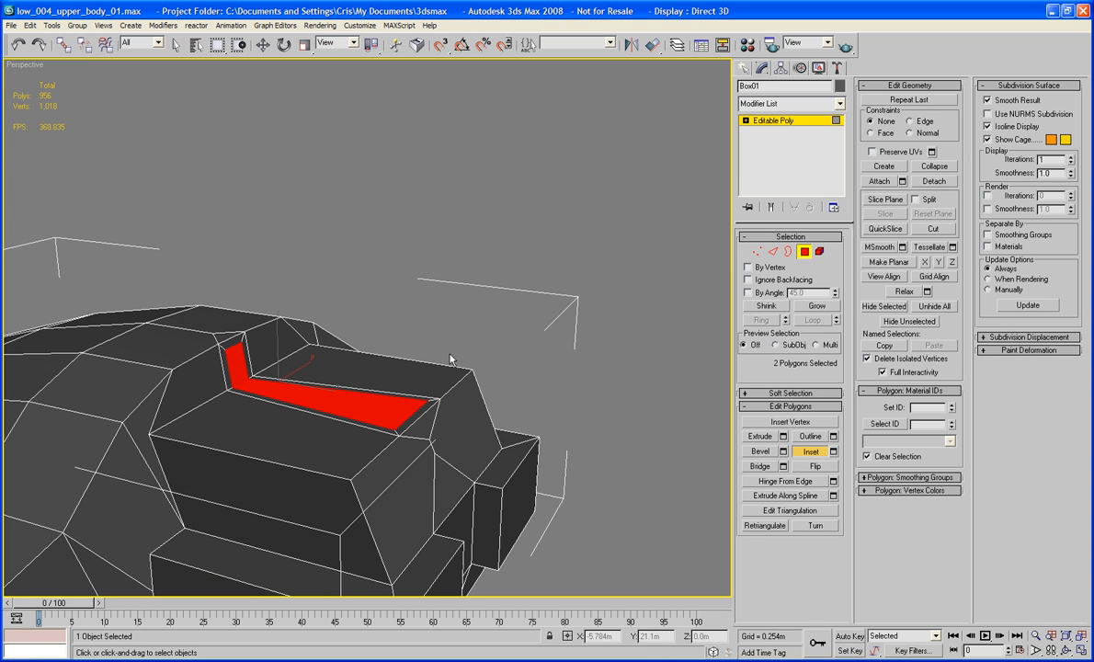
pyautogui.press('Delete')
# Extend the slot's rear edge into a sloping polygon about 0.24 m upward and 0.36 m forward.
pyautogui.click(773, 251)
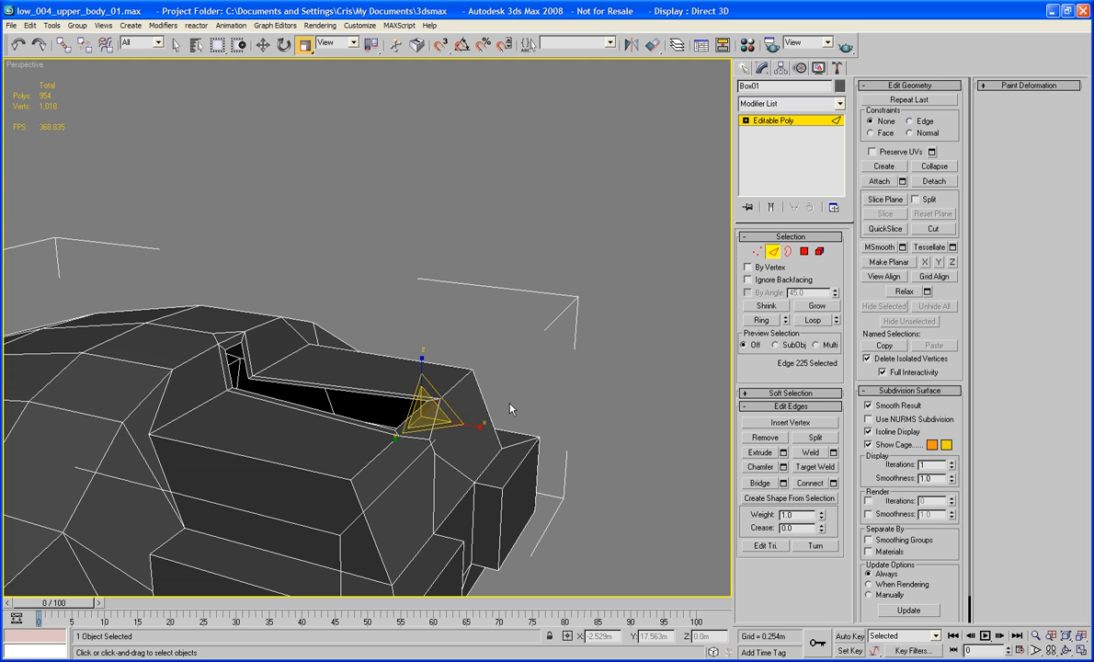
pyautogui.click(398, 423)
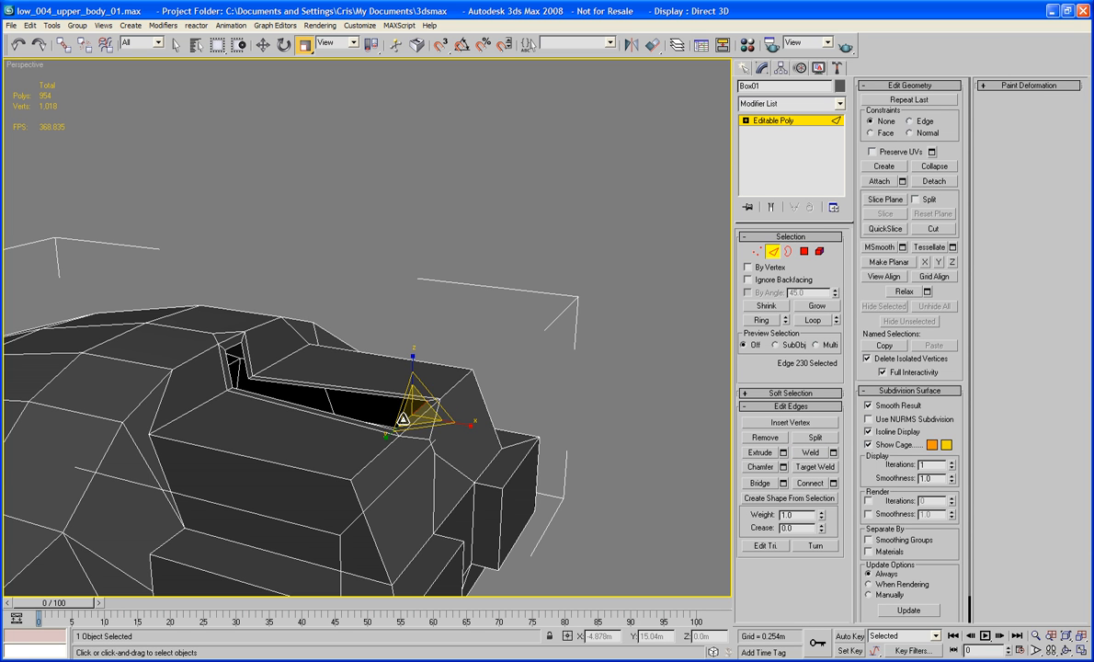
pyautogui.press('w')
pyautogui.keyDown('alt'); pyautogui.moveTo(412, 384); pyautogui.dragTo(516, 338, button='middle'); pyautogui.keyUp('alt')
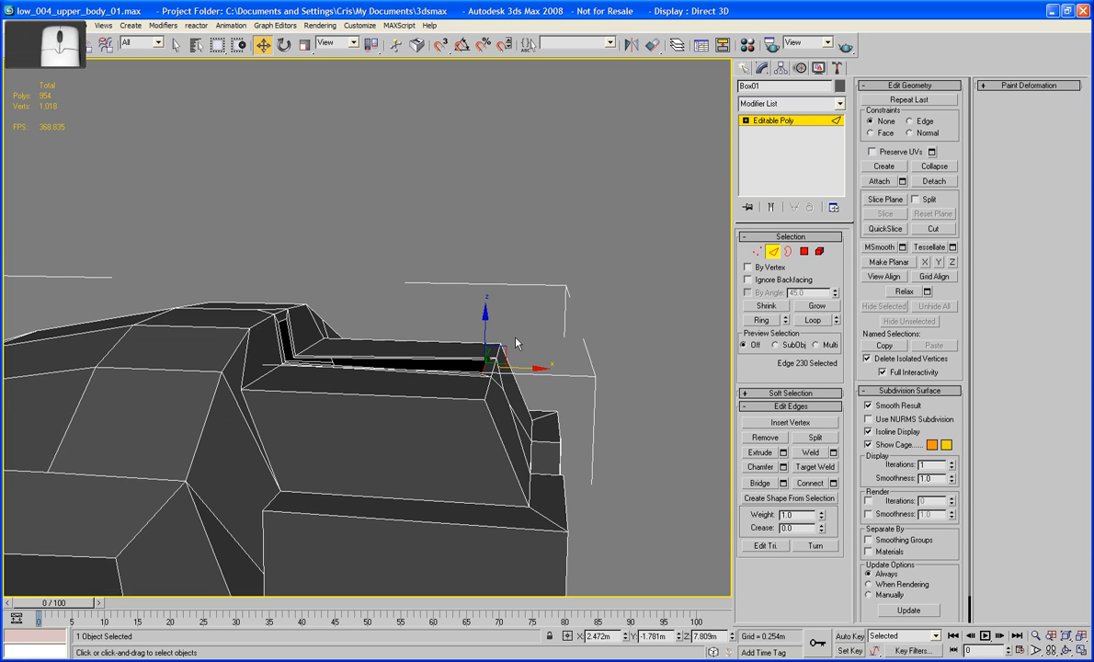
pyautogui.keyDown('shift'); pyautogui.moveTo(495, 359); pyautogui.dragTo(446, 307); pyautogui.keyUp('shift')
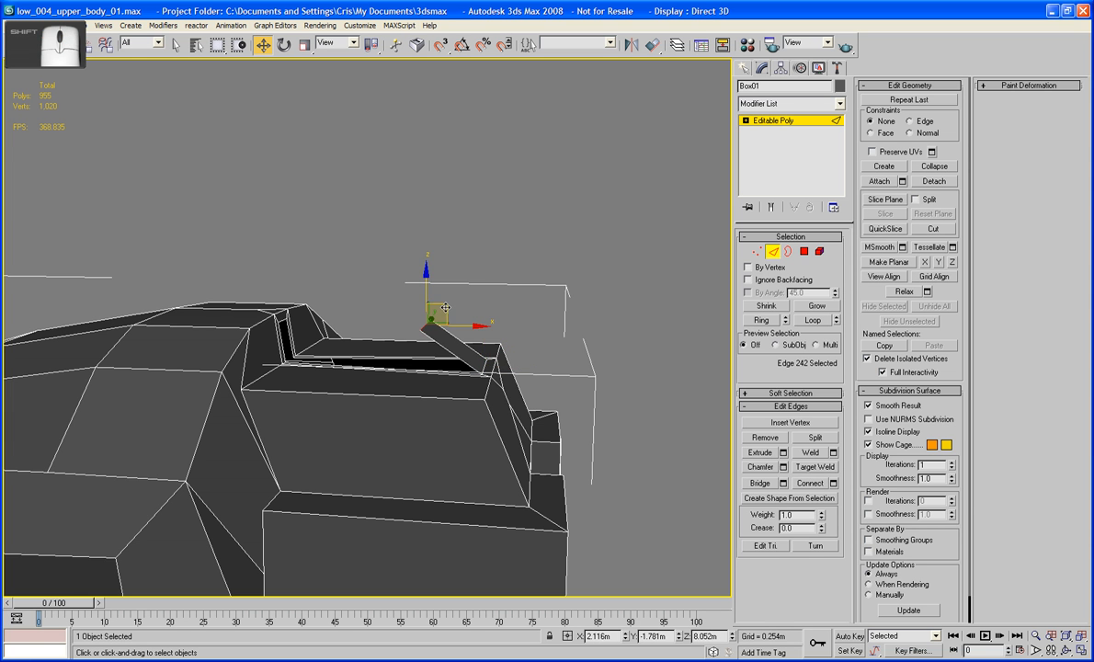
# Scale the free edge of the new sloping polygon narrower along Y.
pyautogui.keyDown('alt'); pyautogui.moveTo(520, 276); pyautogui.dragTo(386, 200, button='middle'); pyautogui.keyUp('alt')
pyautogui.press('r')
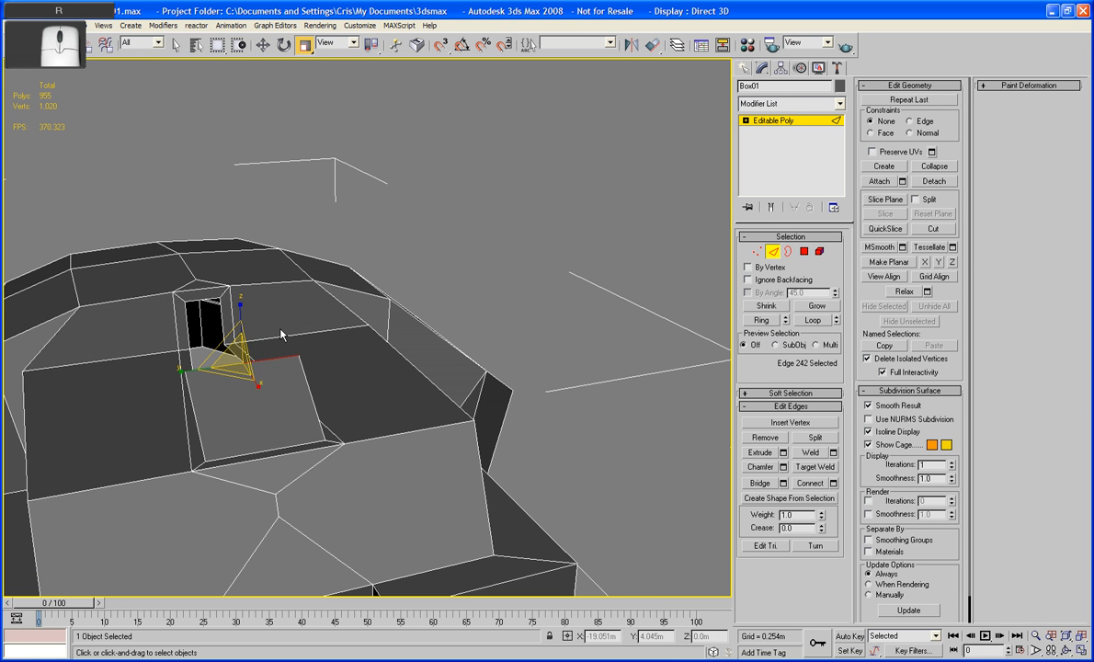
pyautogui.moveTo(182, 371); pyautogui.dragTo(239, 370)
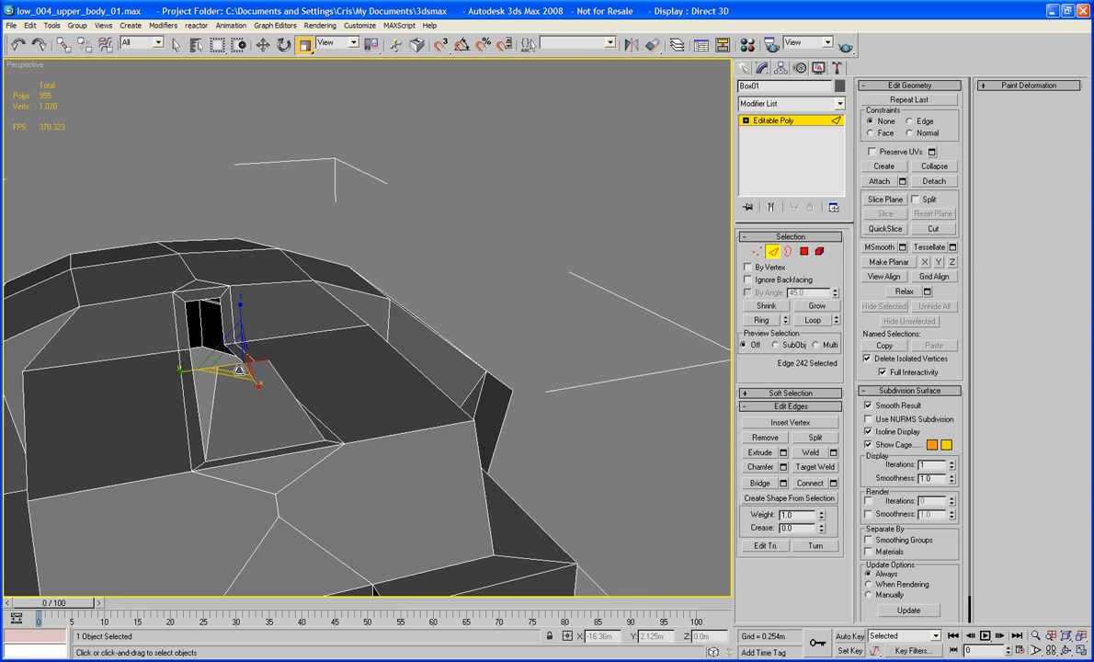
# Bridge the sloping polygon's free edge to the upper edge at the slot's front end.
pyautogui.keyDown('alt'); pyautogui.moveTo(239, 370); pyautogui.dragTo(288, 387, button='middle'); pyautogui.keyUp('alt')
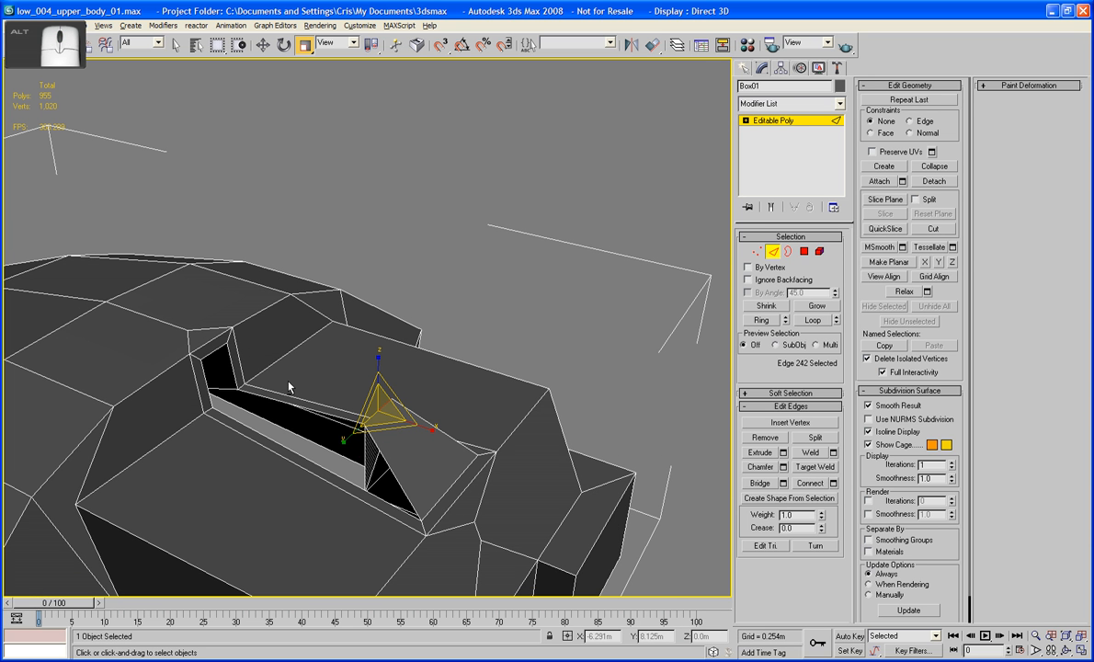
pyautogui.keyDown('ctrl'); pyautogui.click(215, 352); pyautogui.keyUp('ctrl')
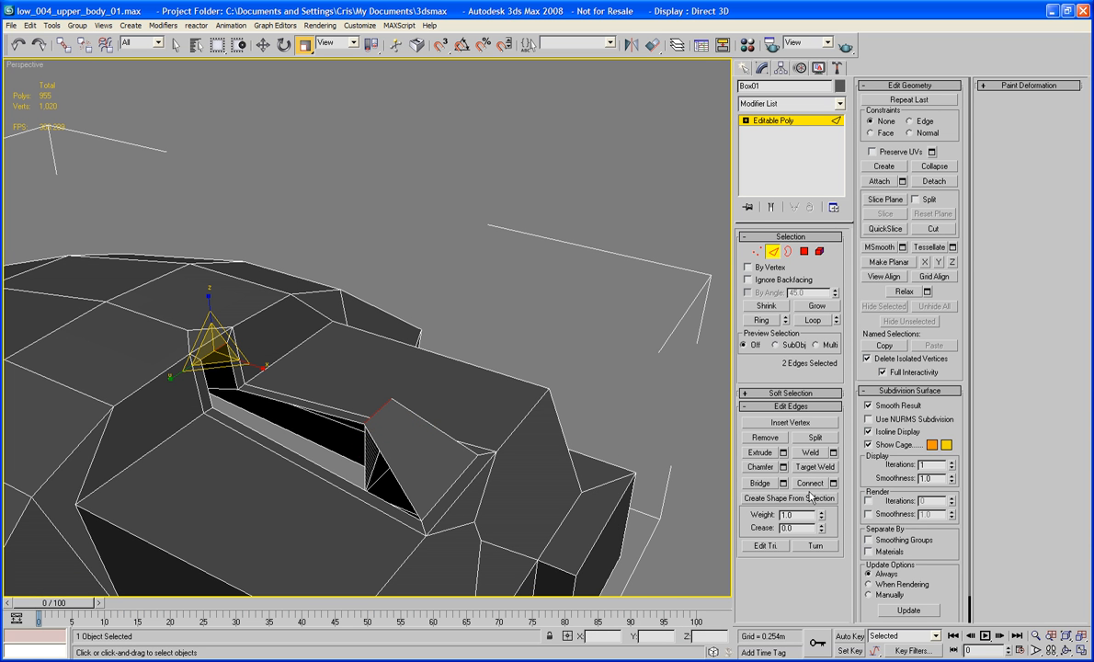
pyautogui.click(759, 482)
pyautogui.keyDown('alt'); pyautogui.moveTo(478, 432); pyautogui.dragTo(423, 445, button='middle'); pyautogui.keyUp('alt')
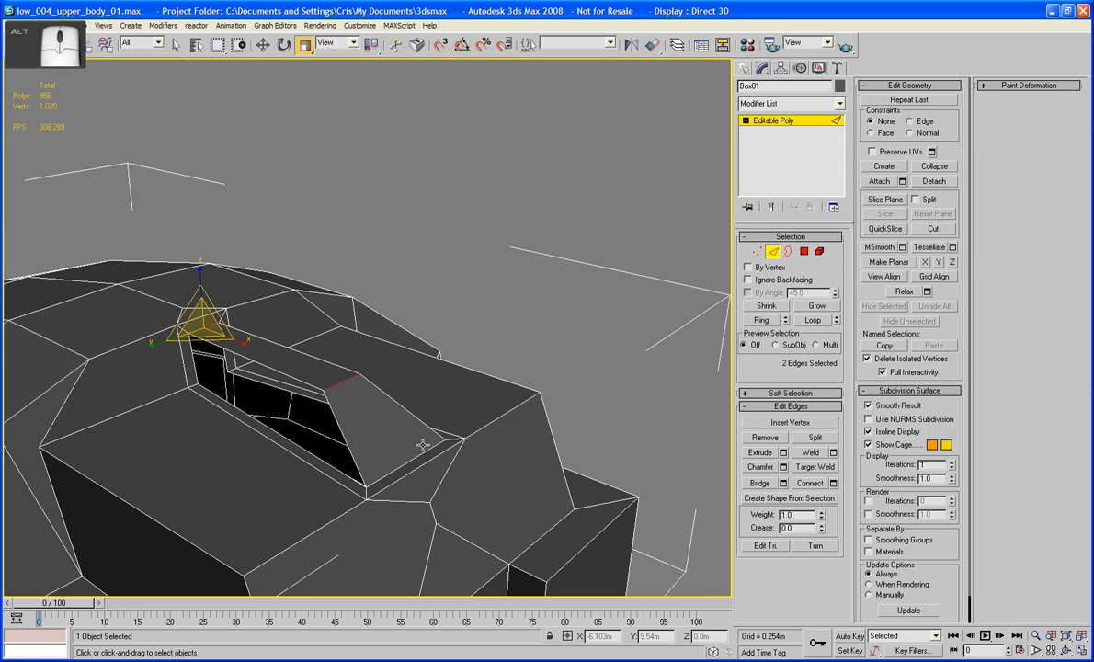
# Cap the open borders on both sides of the bridged raised strip and deselect them.
pyautogui.click(786, 251)
pyautogui.click(329, 352)
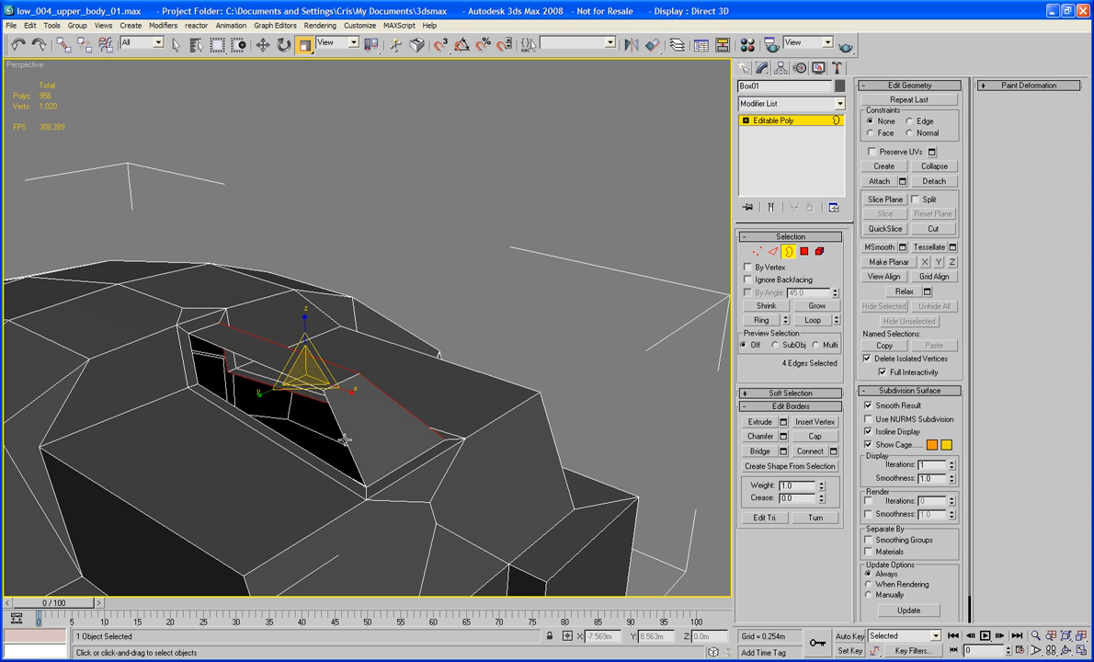
pyautogui.keyDown('ctrl'); pyautogui.click(345, 439); pyautogui.keyUp('ctrl')
pyautogui.click(813, 436)
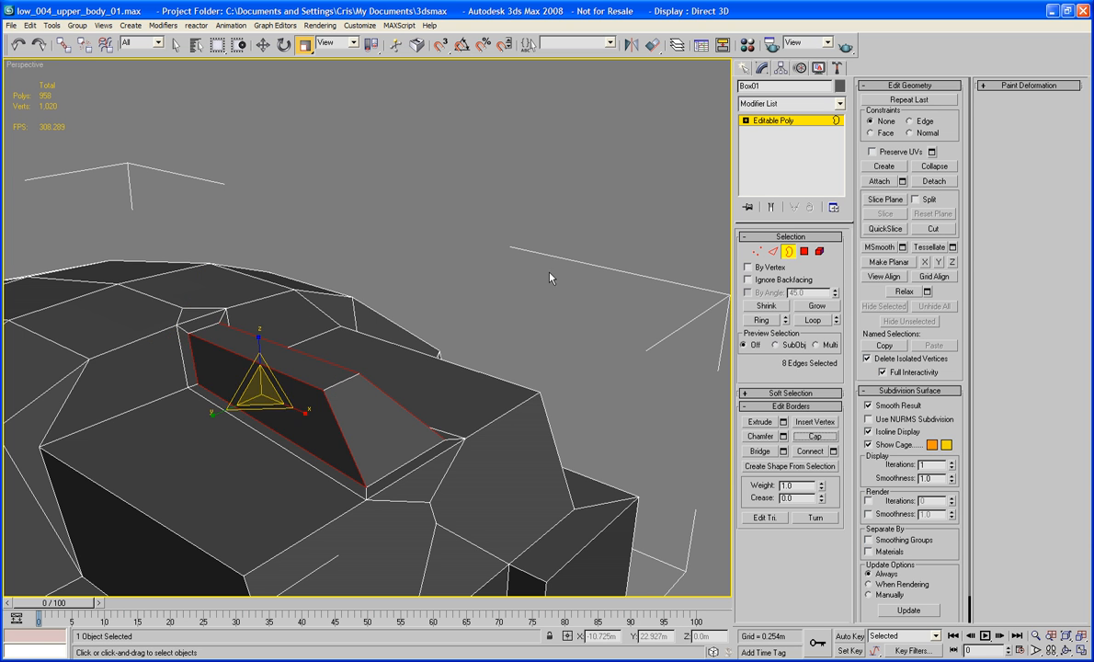
pyautogui.click(510, 251)
# Move the top rear edge of the raised strip slightly down.
pyautogui.moveTo(411, 310)
pyautogui.keyDown('alt'); pyautogui.mouseDown(button='middle')
pyautogui.moveTo(476, 326)
pyautogui.moveTo(404, 310)
pyautogui.mouseUp(button='middle'); pyautogui.keyUp('alt')
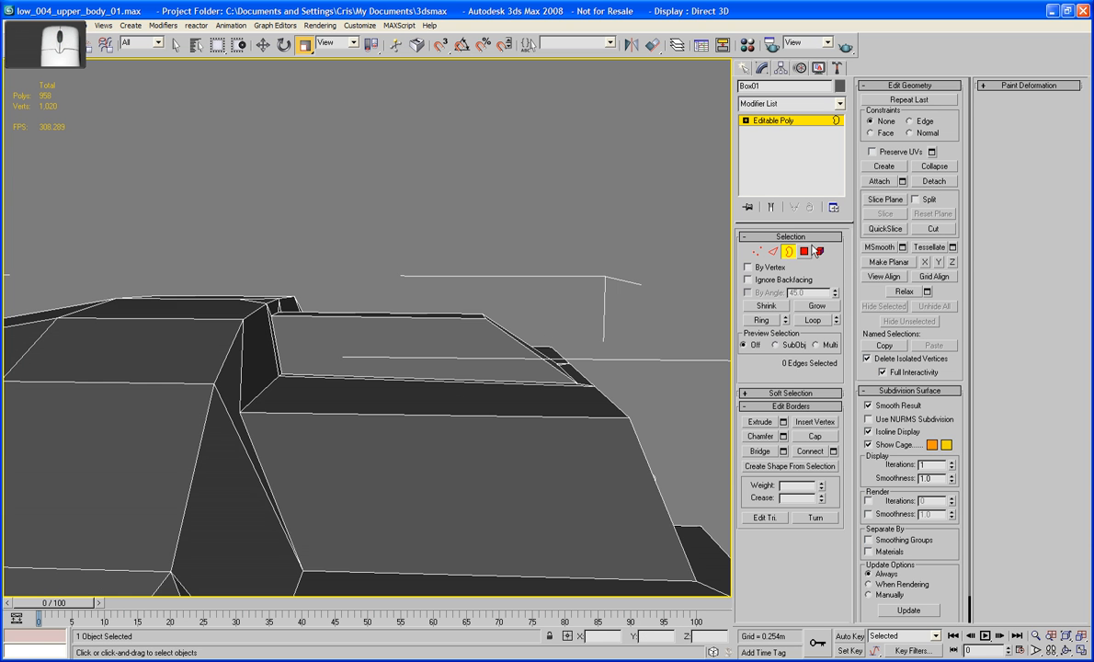
pyautogui.click(774, 251)
pyautogui.keyDown('alt'); pyautogui.moveTo(526, 255); pyautogui.dragTo(546, 335, button='middle'); pyautogui.keyUp('alt')
pyautogui.click(535, 338)
pyautogui.press('w')
pyautogui.moveTo(476, 335); pyautogui.dragTo(483, 355)
pyautogui.click(570, 230)
# Grow the selection from the raised strip's top polygon over the whole rear box and scale it slightly narrower along Y.
pyautogui.keyDown('alt'); pyautogui.moveTo(569, 231); pyautogui.dragTo(533, 262, button='middle'); pyautogui.keyUp('alt')
pyautogui.scroll(-2, 591, 253)
pyautogui.keyDown('alt'); pyautogui.moveTo(416, 323); pyautogui.dragTo(474, 271, button='middle'); pyautogui.keyUp('alt')
pyautogui.click(804, 252)
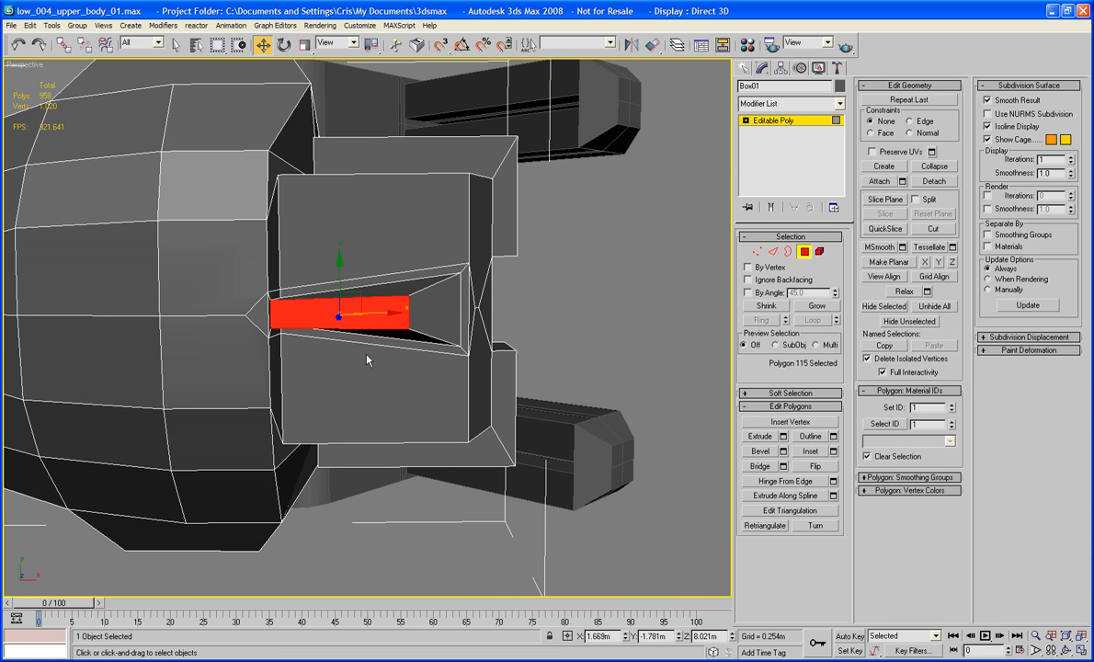
pyautogui.hotkey('ctrl', 'pageup')
pyautogui.click(303, 45)
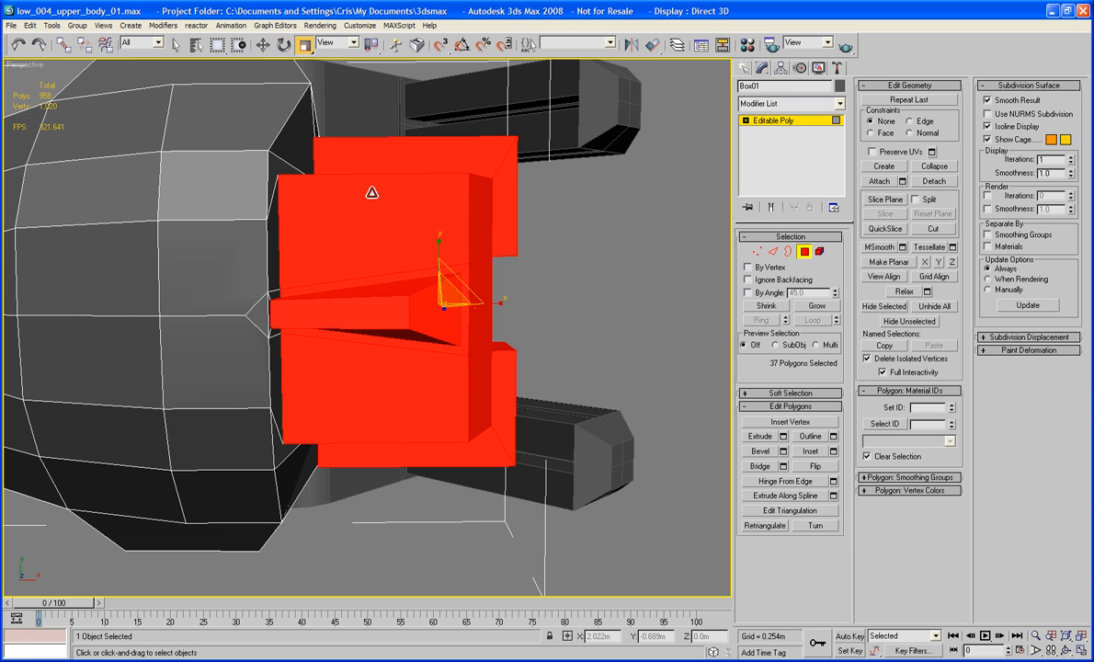
pyautogui.moveTo(440, 262); pyautogui.dragTo(441, 285)
pyautogui.click(641, 267)
# Select the raised strip's polygons and the surrounding slot walls, scale them to 127% along Y, and deselect.
pyautogui.keyDown('alt'); pyautogui.moveTo(641, 266); pyautogui.dragTo(522, 220, button='middle'); pyautogui.keyUp('alt')
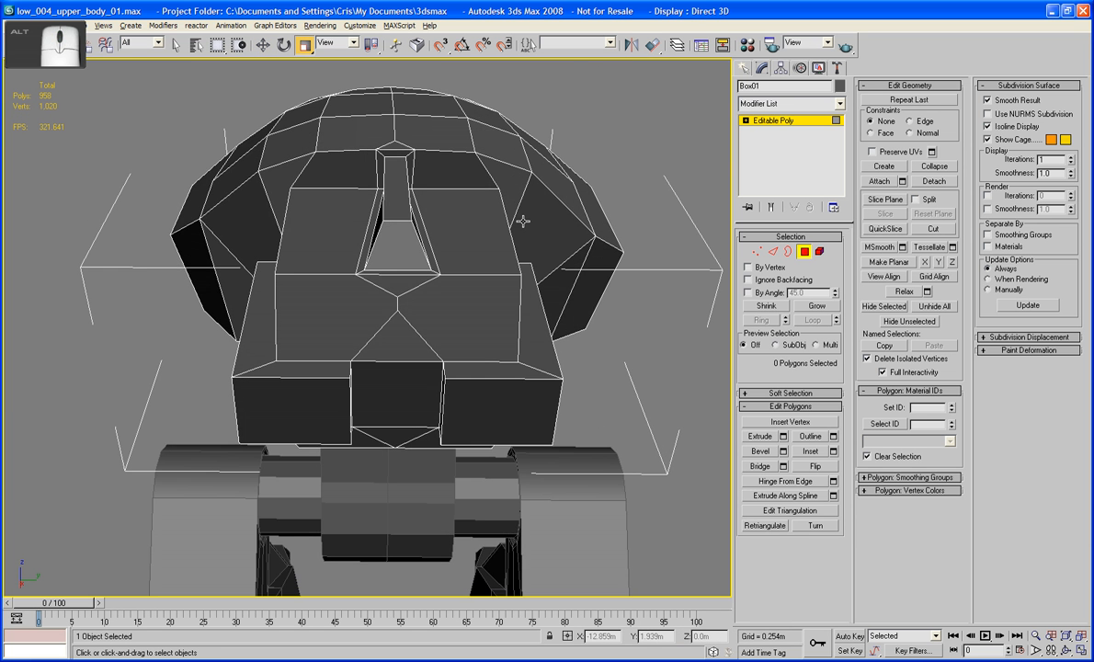
pyautogui.click(391, 241)
pyautogui.keyDown('ctrl'); pyautogui.click(394, 221); pyautogui.keyUp('ctrl')
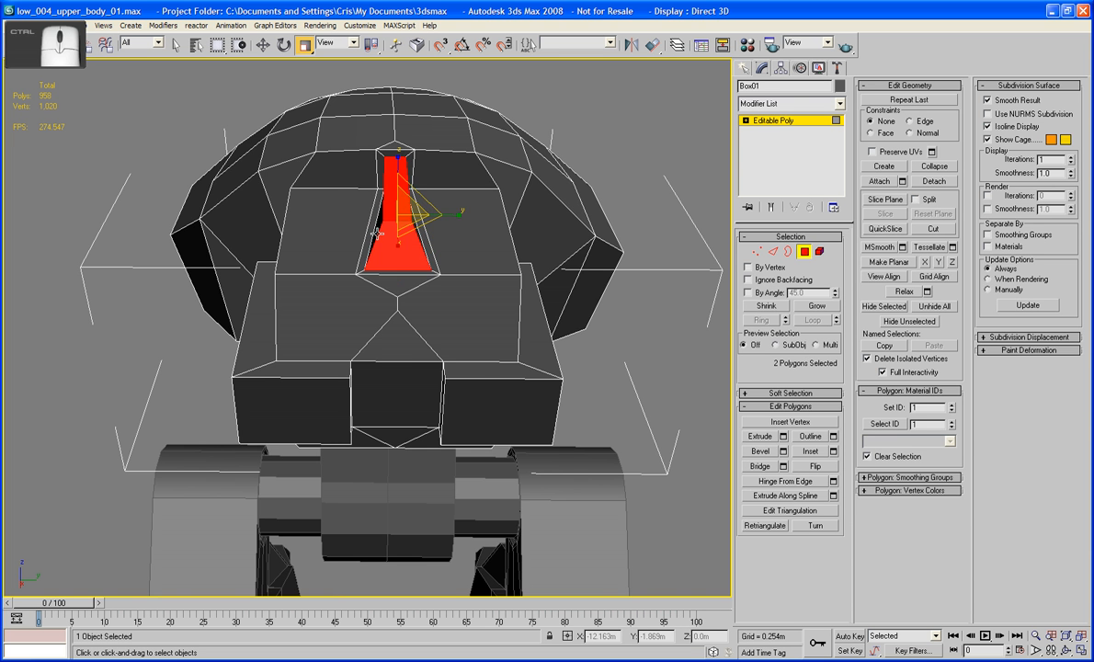
pyautogui.keyDown('ctrl'); pyautogui.click(377, 234); pyautogui.keyUp('ctrl')
pyautogui.keyDown('alt'); pyautogui.moveTo(432, 221); pyautogui.dragTo(377, 249, button='middle'); pyautogui.keyUp('alt')
pyautogui.keyDown('ctrl'); pyautogui.click(394, 218); pyautogui.keyUp('ctrl')
pyautogui.keyDown('ctrl'); pyautogui.click(377, 240); pyautogui.keyUp('ctrl')
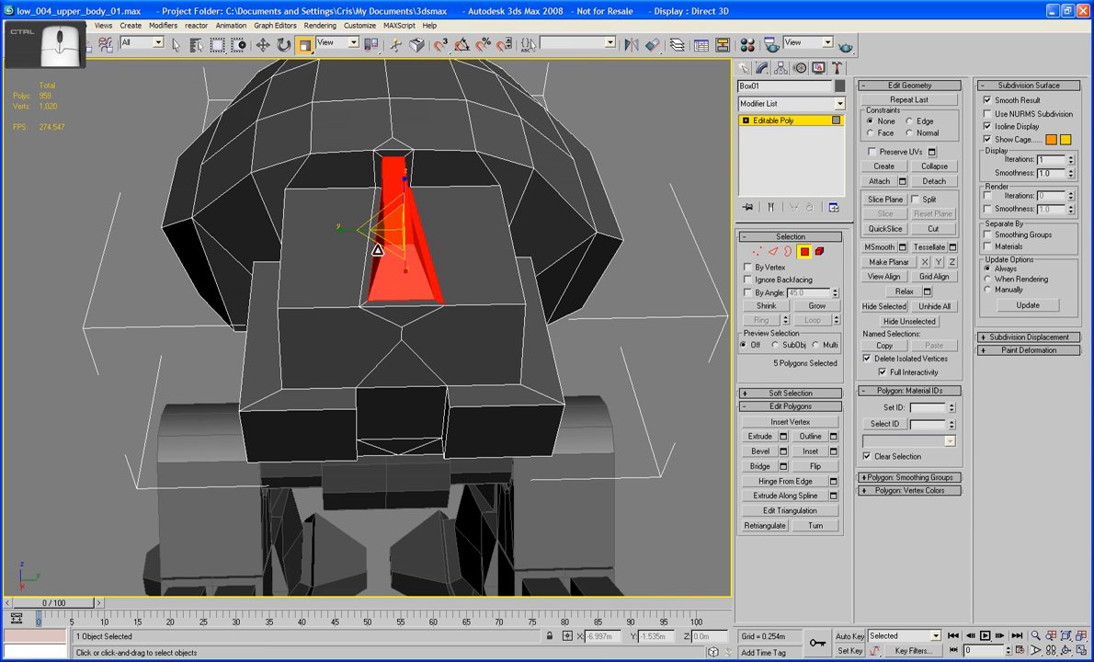
pyautogui.keyDown('ctrl'); pyautogui.click(377, 165); pyautogui.keyUp('ctrl')
pyautogui.keyDown('ctrl'); pyautogui.click(405, 167); pyautogui.keyUp('ctrl')
pyautogui.moveTo(338, 222); pyautogui.dragTo(327, 213)
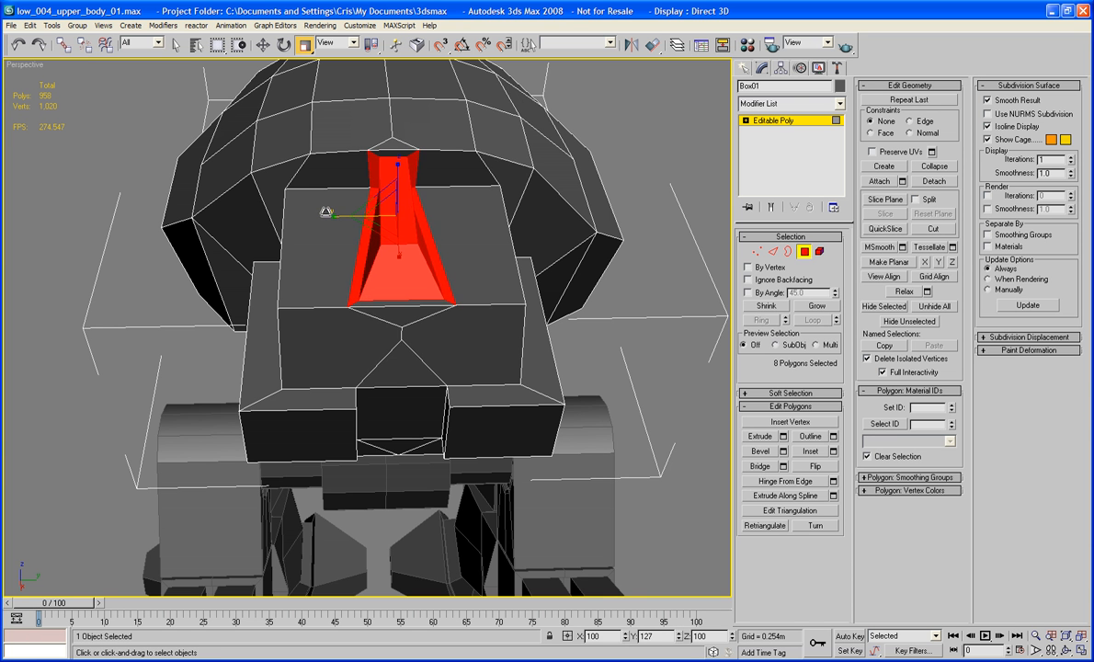
pyautogui.click(632, 150)
pyautogui.keyDown('alt'); pyautogui.moveTo(633, 151); pyautogui.dragTo(610, 231, button='middle'); pyautogui.keyUp('alt')
pyautogui.scroll(5, 610, 231)
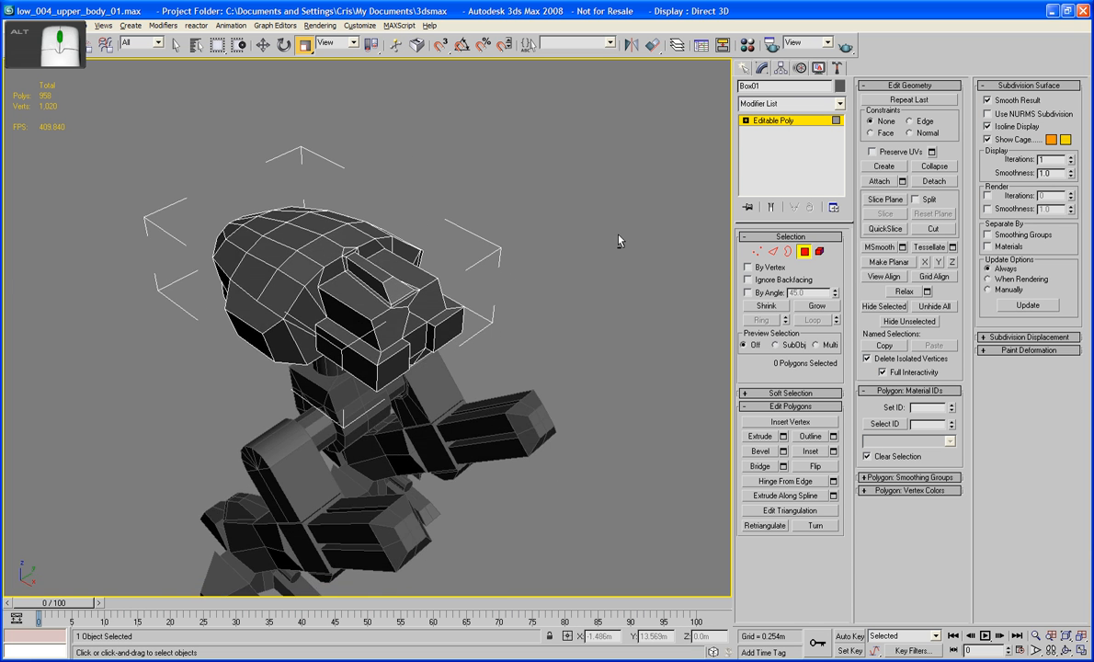
pyautogui.click(773, 251)
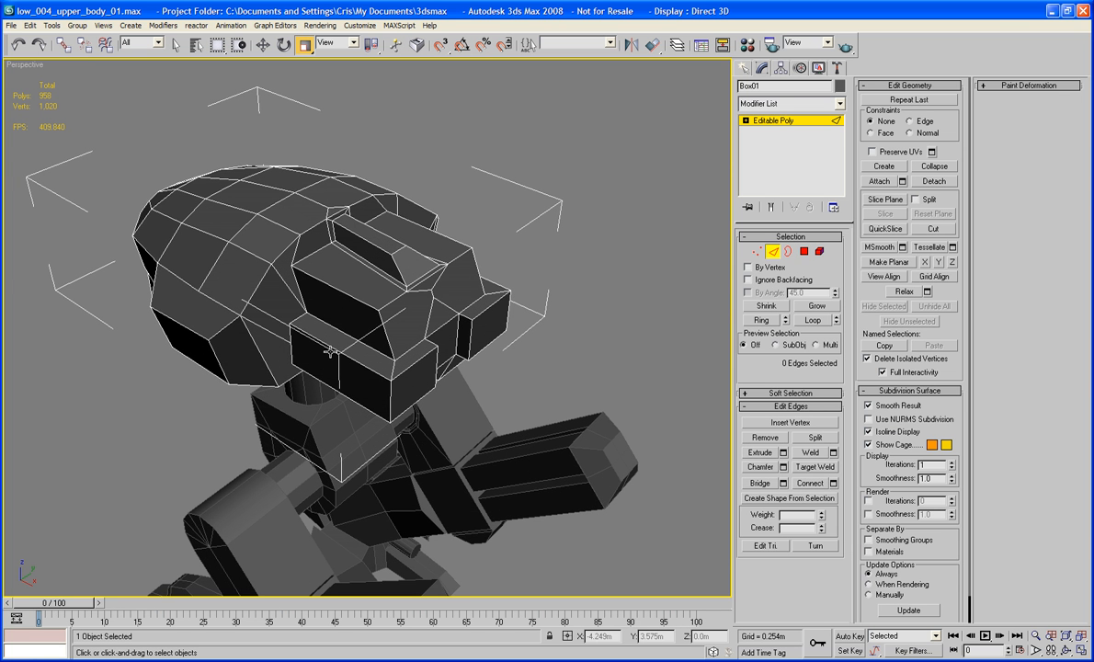
pyautogui.click(295, 357)
pyautogui.press('w')
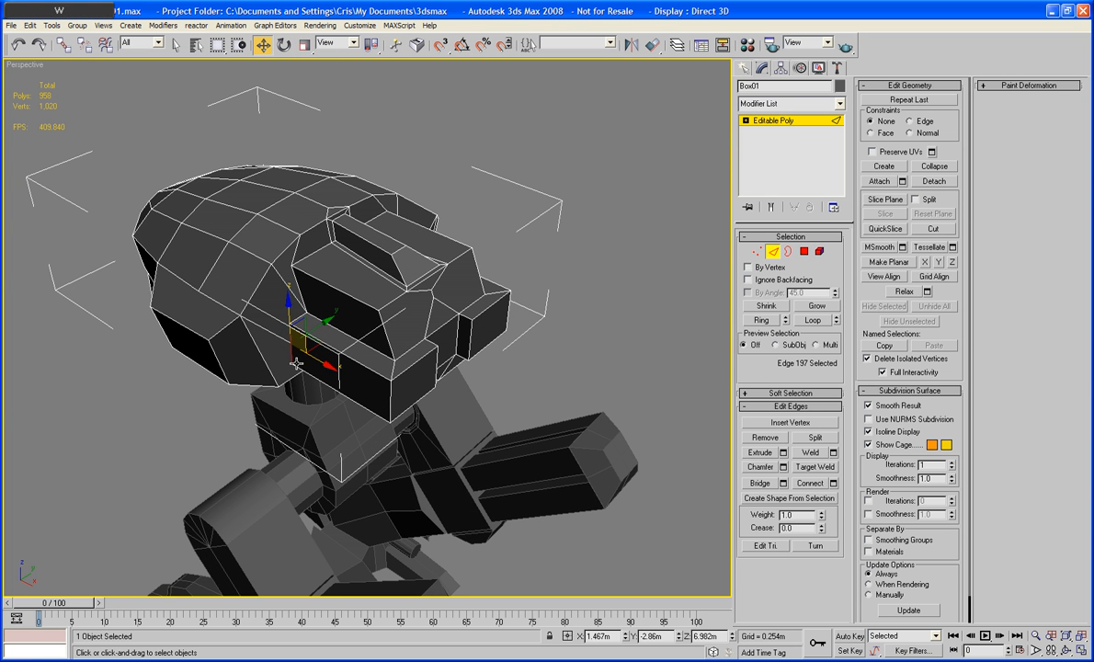
pyautogui.keyDown('alt'); pyautogui.moveTo(303, 359); pyautogui.dragTo(485, 378, button='middle'); pyautogui.keyUp('alt')
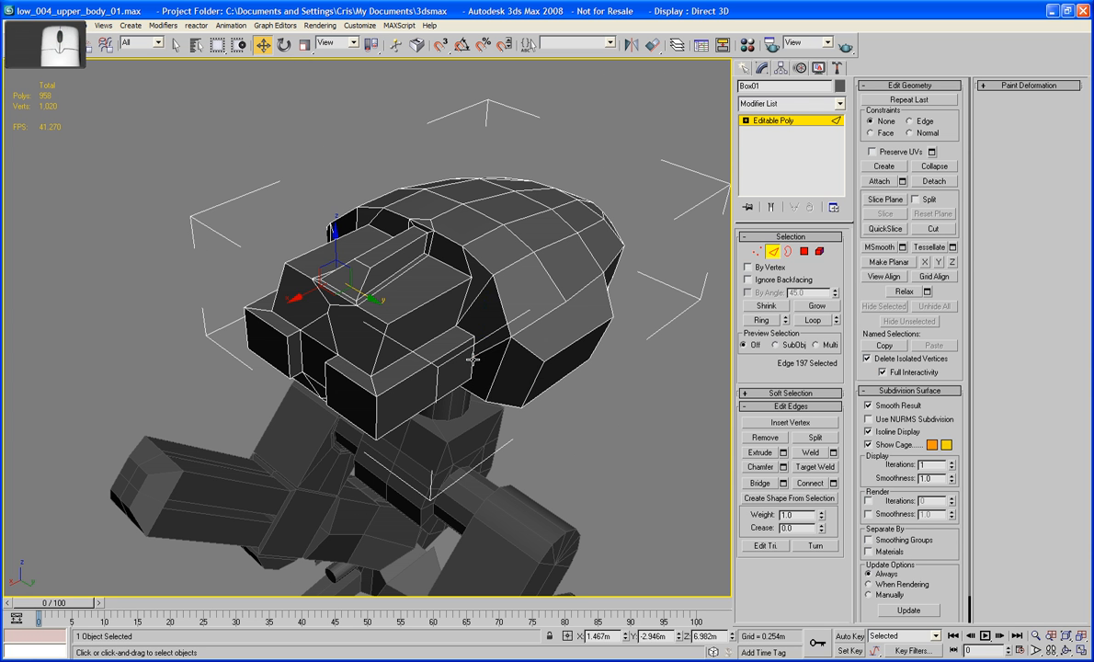
pyautogui.click(473, 358)
pyautogui.hotkey('ctrl', 'z')
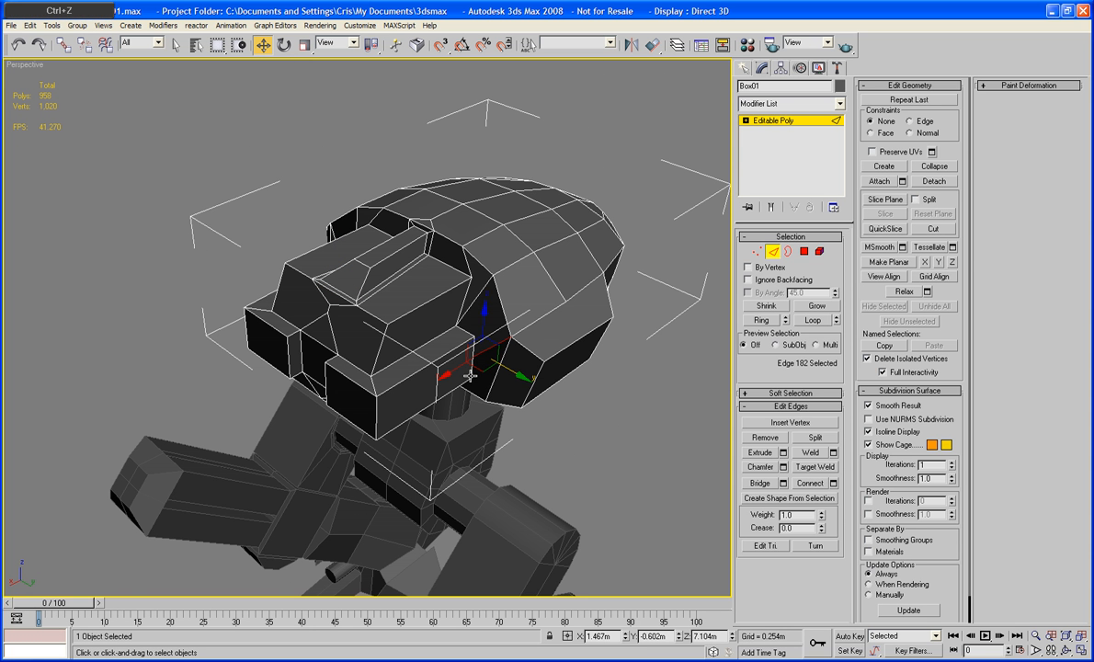
pyautogui.click(286, 240)
# Select the eight bottom edges around the body's nose and both front sides and extend them about 0.23 m downward as new polygons.
pyautogui.keyDown('alt'); pyautogui.moveTo(286, 240); pyautogui.dragTo(5, 168, button='middle'); pyautogui.keyUp('alt')
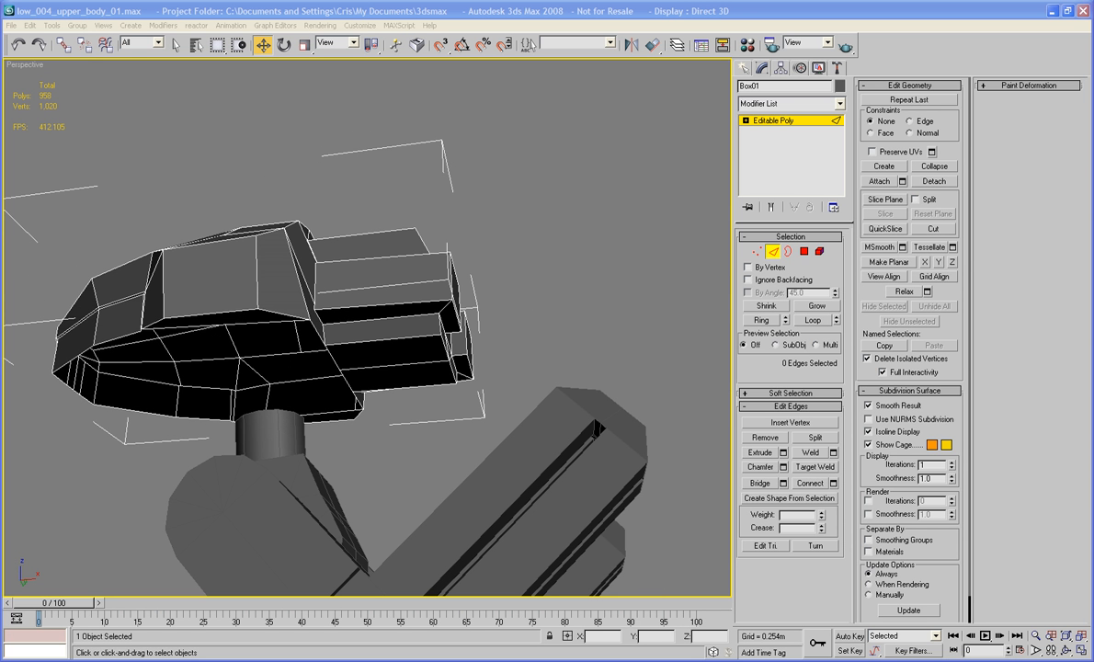
pyautogui.keyDown('alt'); pyautogui.moveTo(264, 374); pyautogui.dragTo(297, 357, button='middle'); pyautogui.keyUp('alt')
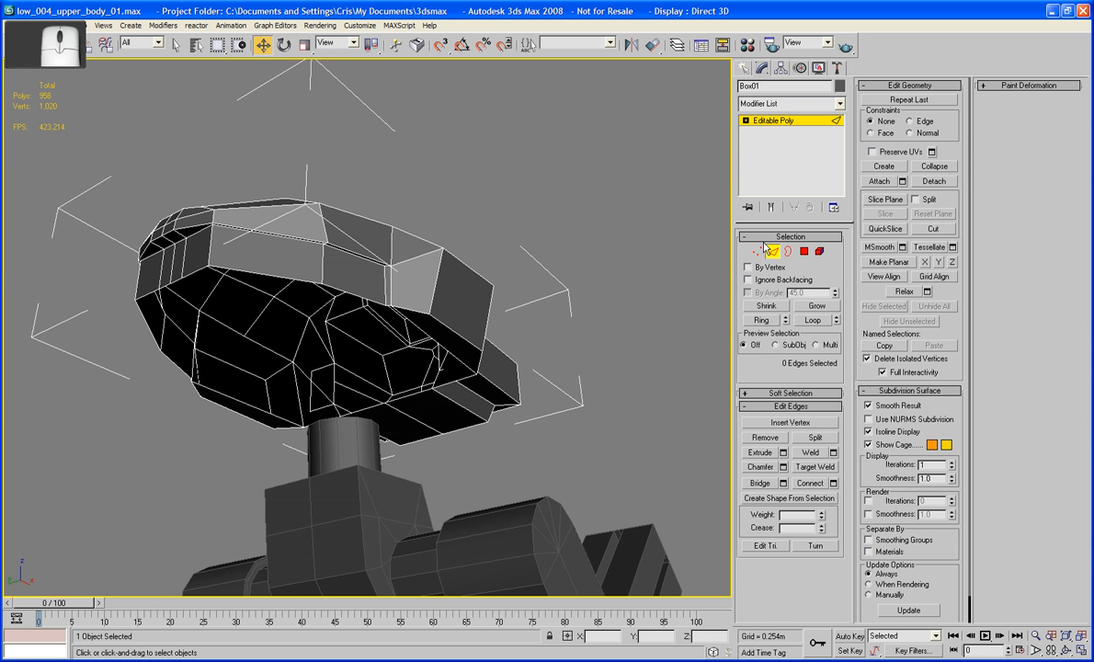
pyautogui.click(340, 285)
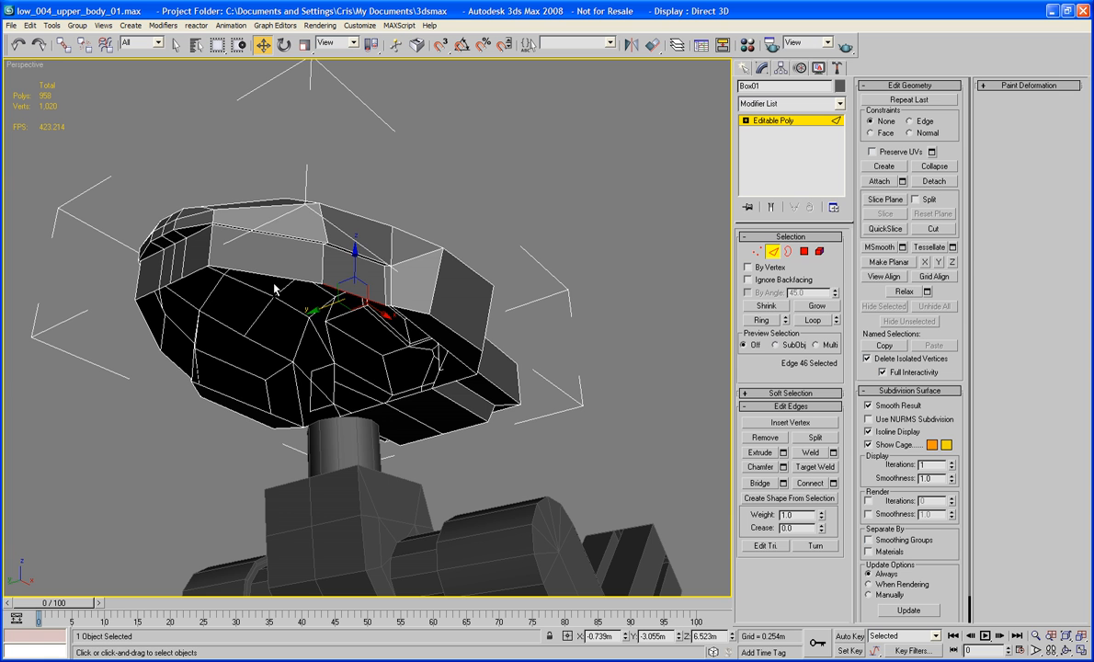
pyautogui.keyDown('ctrl'); pyautogui.click(272, 277); pyautogui.keyUp('ctrl')
pyautogui.keyDown('ctrl'); pyautogui.click(196, 271); pyautogui.keyUp('ctrl')
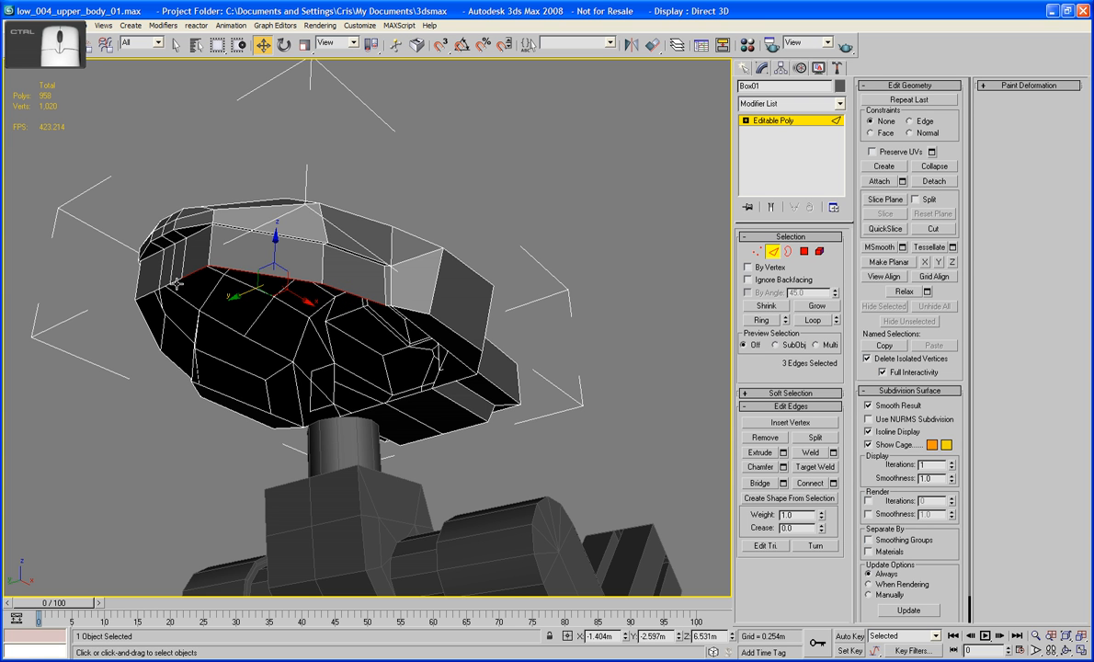
pyautogui.keyDown('ctrl'); pyautogui.click(174, 281); pyautogui.keyUp('ctrl')
pyautogui.keyDown('ctrl'); pyautogui.click(165, 281); pyautogui.keyUp('ctrl')
pyautogui.keyDown('ctrl'); pyautogui.click(142, 294); pyautogui.keyUp('ctrl')
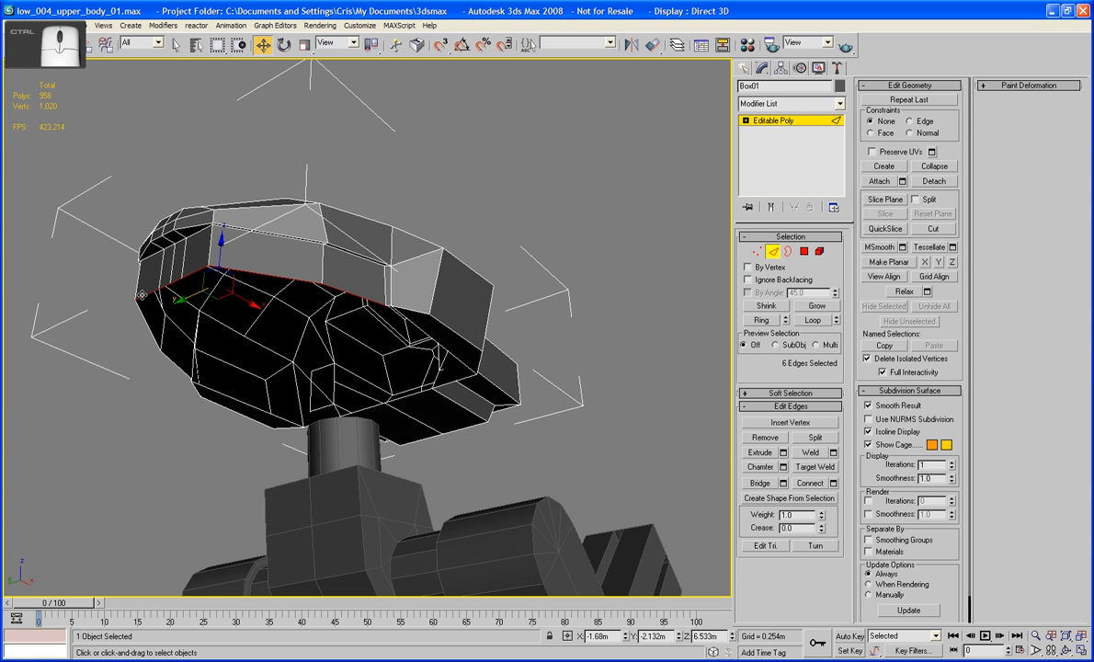
pyautogui.keyDown('ctrl'); pyautogui.click(151, 330); pyautogui.keyUp('ctrl')
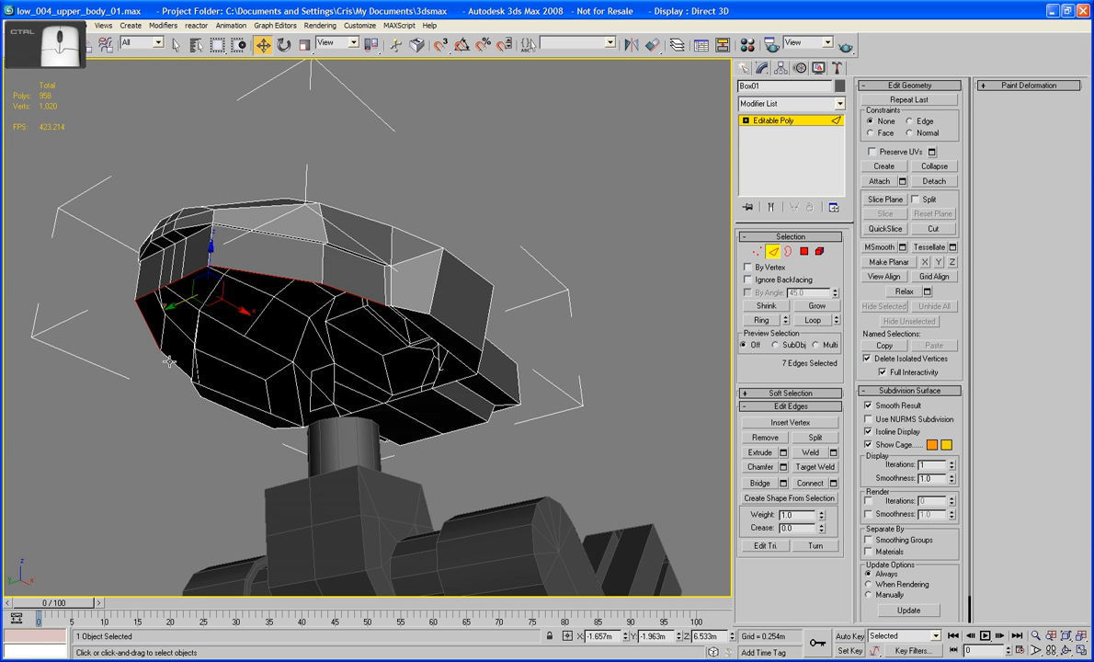
pyautogui.keyDown('alt'); pyautogui.moveTo(172, 372); pyautogui.dragTo(354, 420, button='middle'); pyautogui.keyUp('alt')
pyautogui.hotkey('ctrl', 'z')
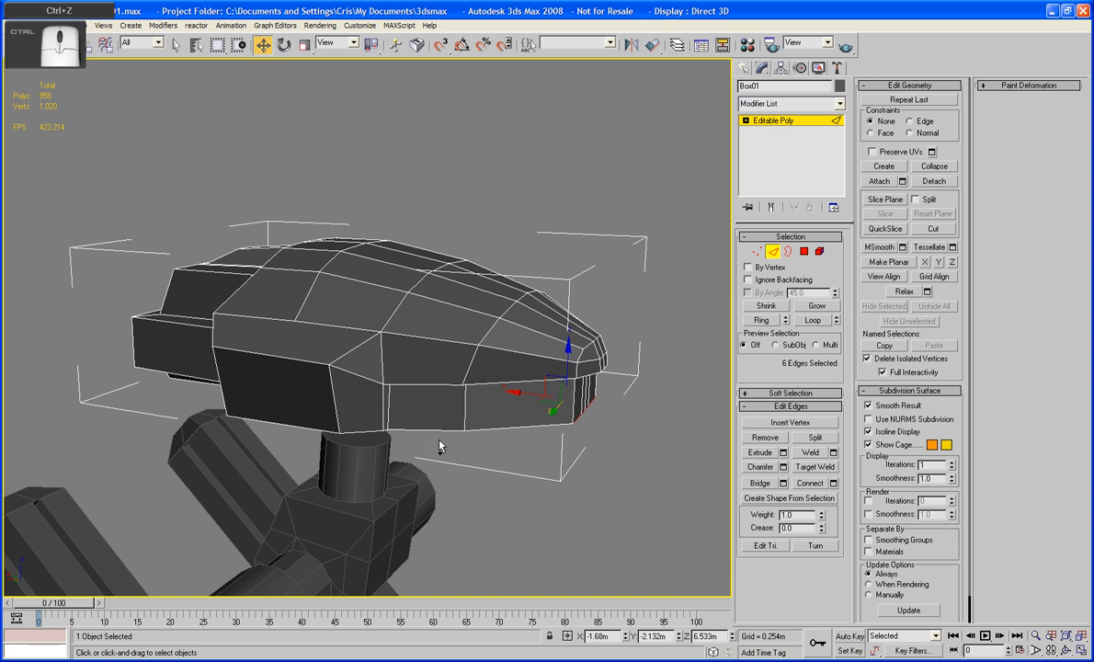
pyautogui.keyDown('ctrl'); pyautogui.click(489, 428); pyautogui.keyUp('ctrl')
pyautogui.keyDown('ctrl'); pyautogui.click(445, 431); pyautogui.keyUp('ctrl')
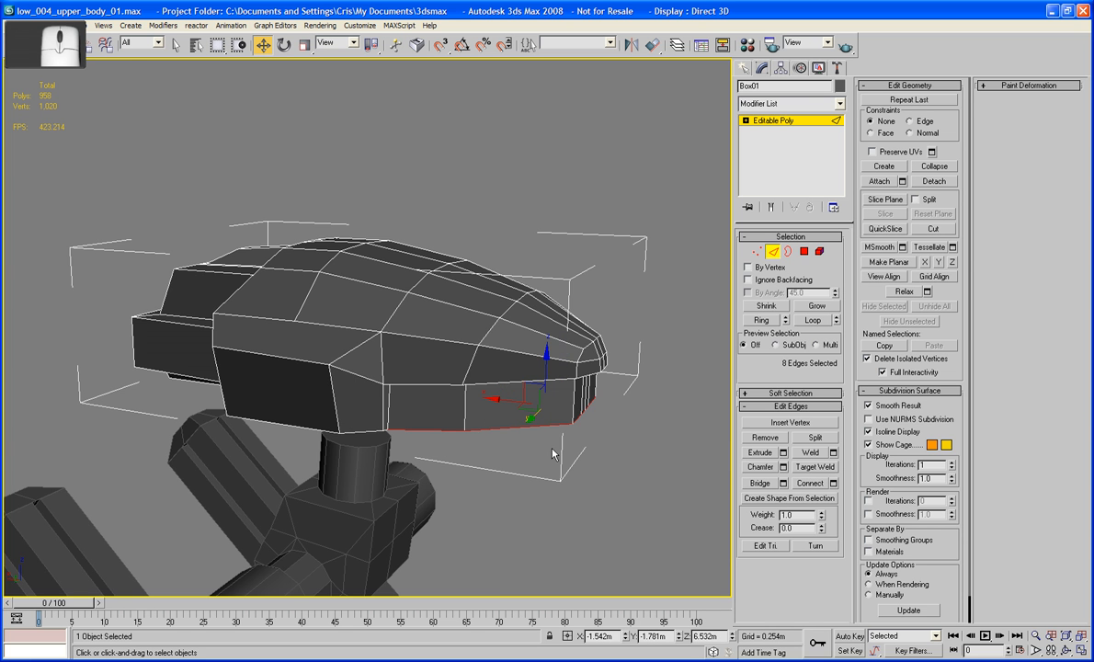
pyautogui.keyDown('alt'); pyautogui.moveTo(556, 453); pyautogui.dragTo(267, 317, button='middle'); pyautogui.keyUp('alt')
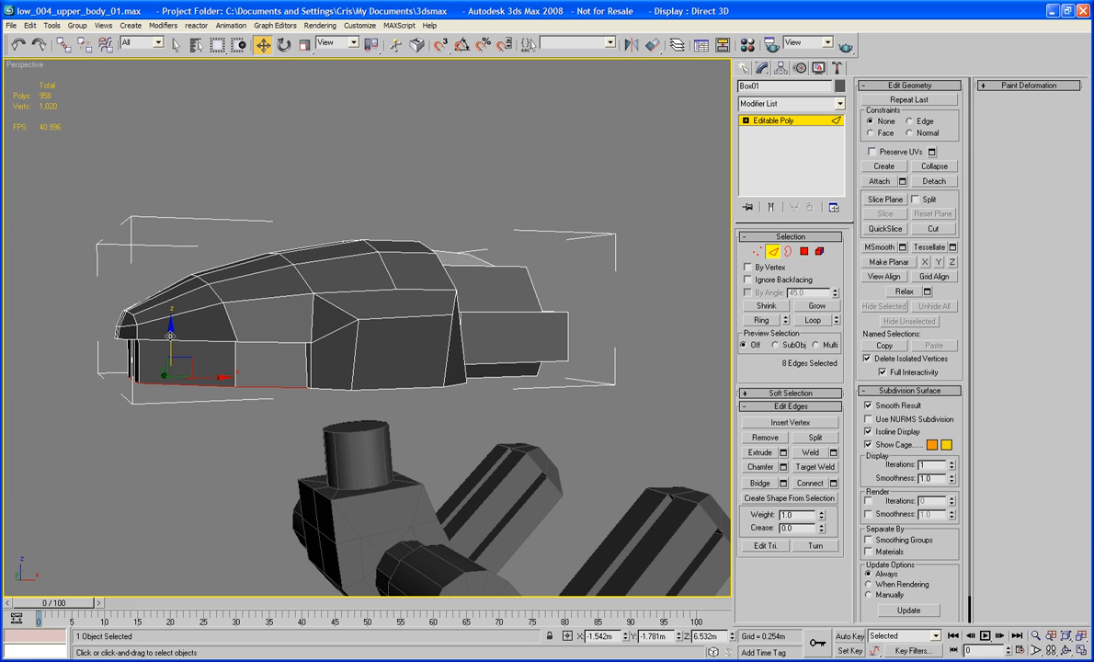
pyautogui.keyDown('shift'); pyautogui.moveTo(170, 336); pyautogui.dragTo(171, 356); pyautogui.keyUp('shift')
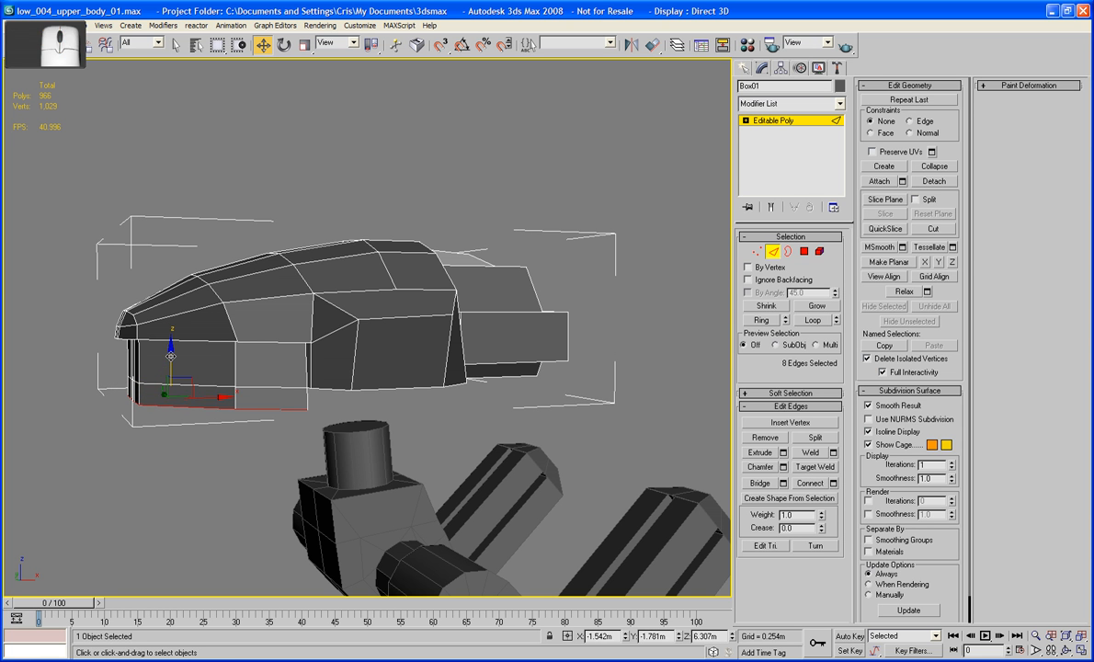
# Select the five lowest vertices at the nose end of the downward extension and move them rearward along X to about -1.51 m.
pyautogui.keyDown('alt'); pyautogui.moveTo(175, 328); pyautogui.dragTo(265, 323, button='middle'); pyautogui.keyUp('alt')
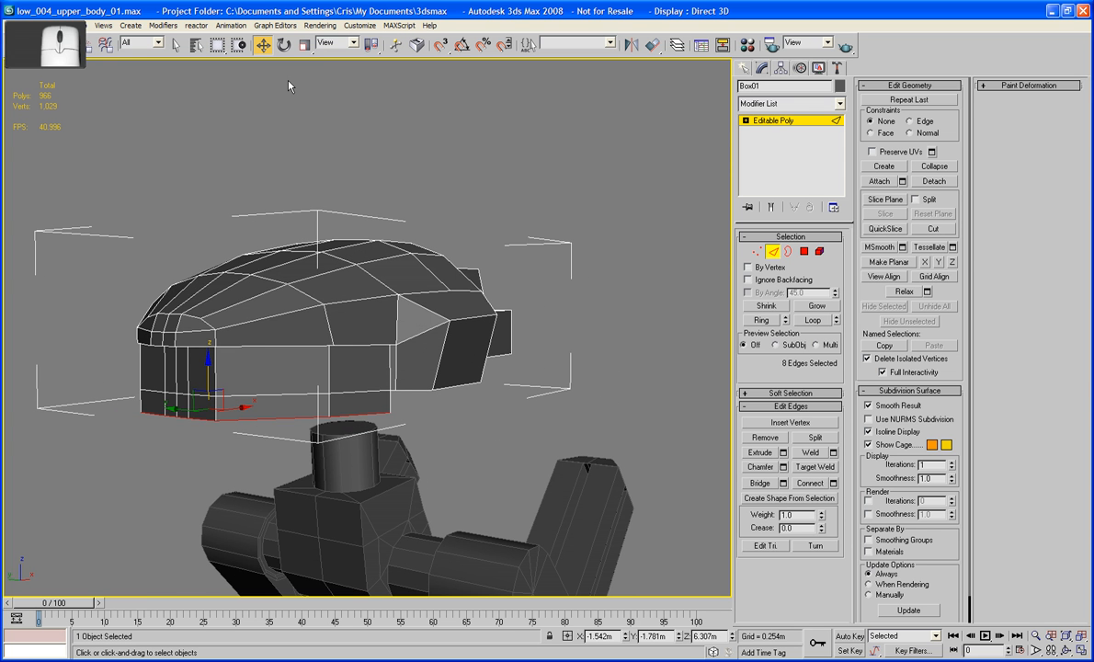
pyautogui.press('r')
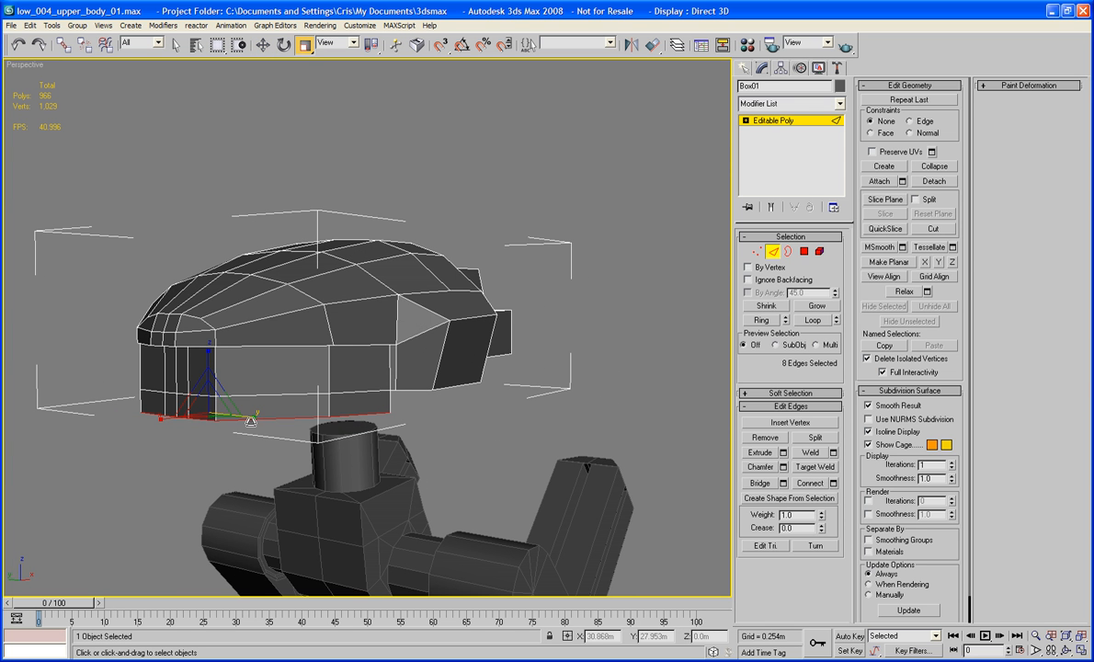
pyautogui.keyDown('alt'); pyautogui.moveTo(286, 471); pyautogui.dragTo(228, 457, button='middle'); pyautogui.keyUp('alt')
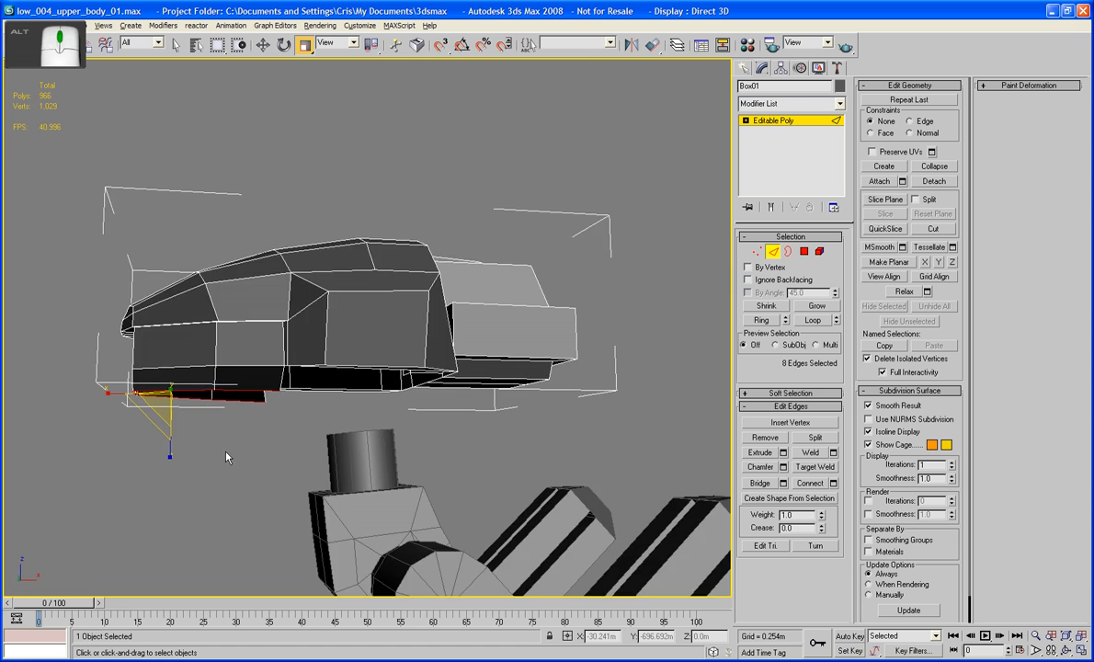
pyautogui.press('f')
pyautogui.scroll(-5, 429, 293)
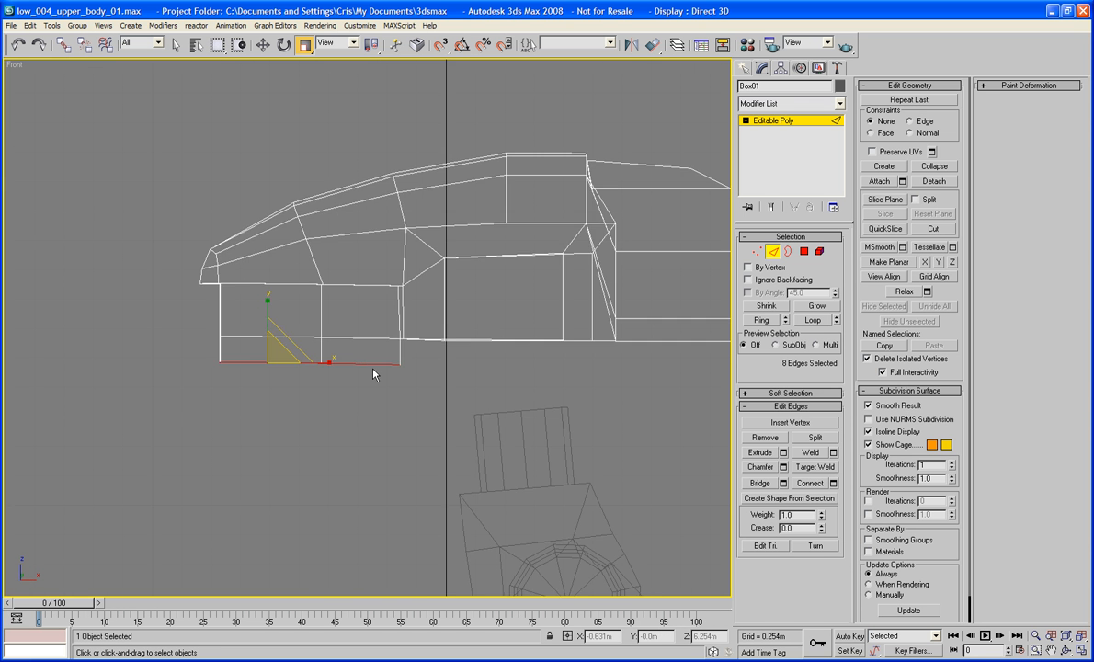
pyautogui.scroll(4, 373, 374)
pyautogui.click(756, 253)
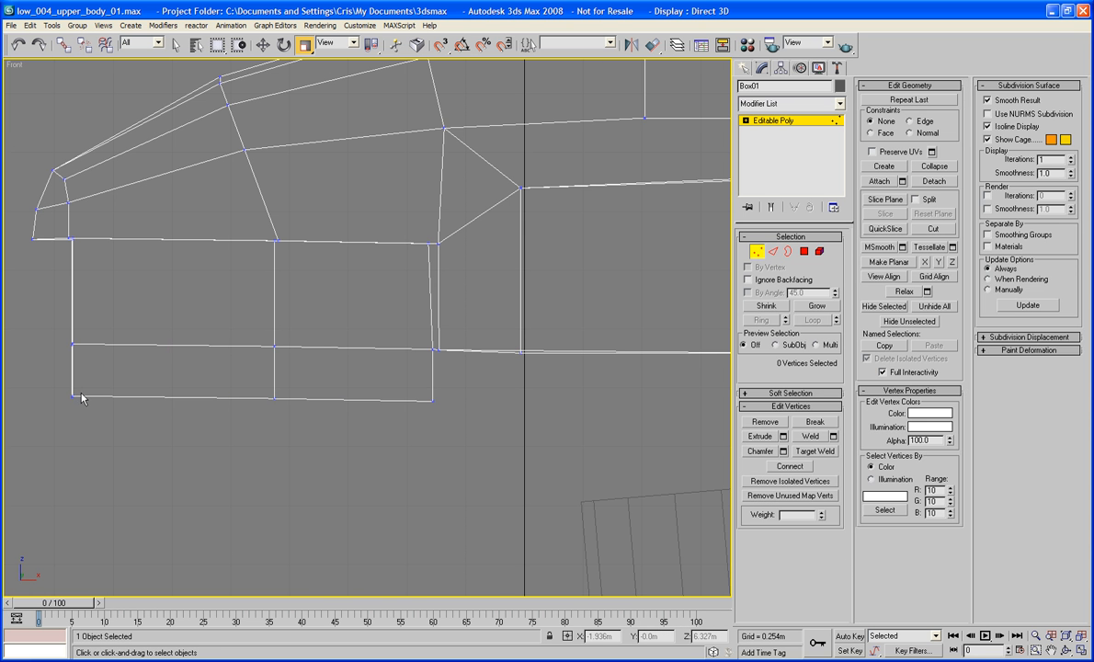
pyautogui.moveTo(51, 393); pyautogui.dragTo(233, 405)
pyautogui.press('w')
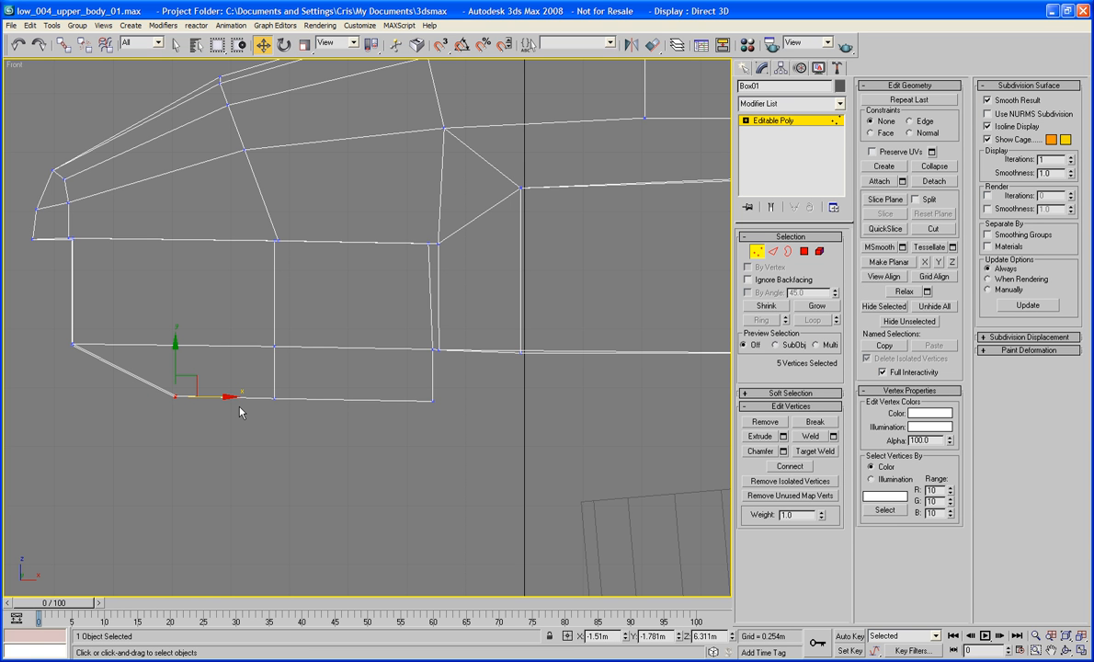
# Select the two opposite front side edges of the body's open underside and bridge them with 2 segments.
pyautogui.keyDown('alt'); pyautogui.moveTo(241, 411); pyautogui.dragTo(357, 417, button='middle'); pyautogui.keyUp('alt')
pyautogui.scroll(-3, 355, 357)
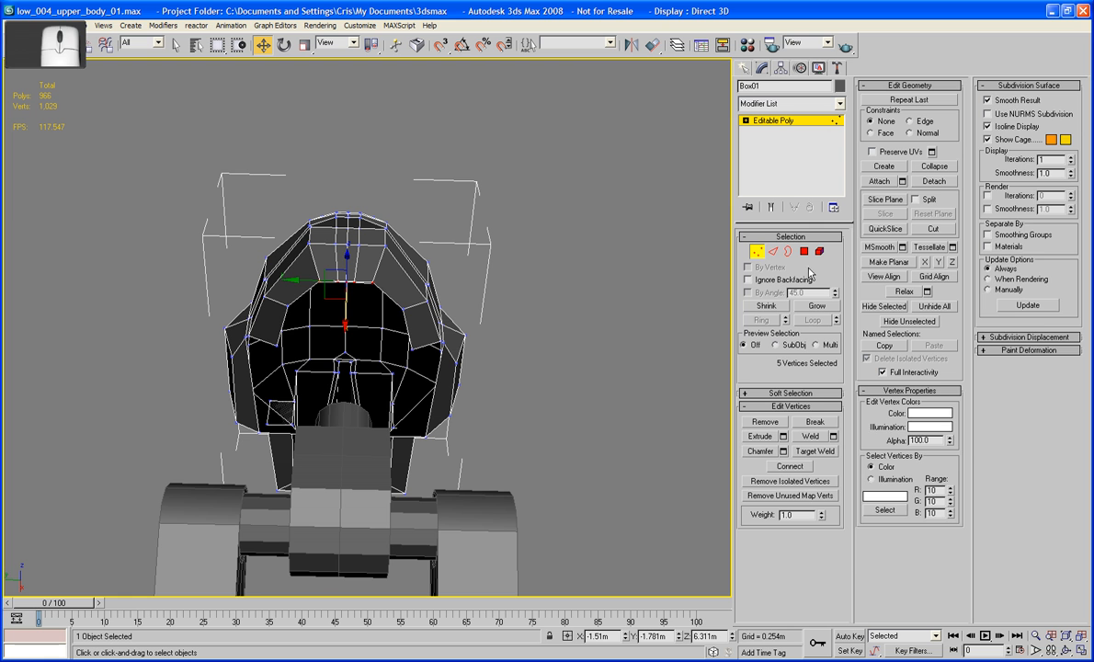
pyautogui.press('2')
pyautogui.click(410, 337)
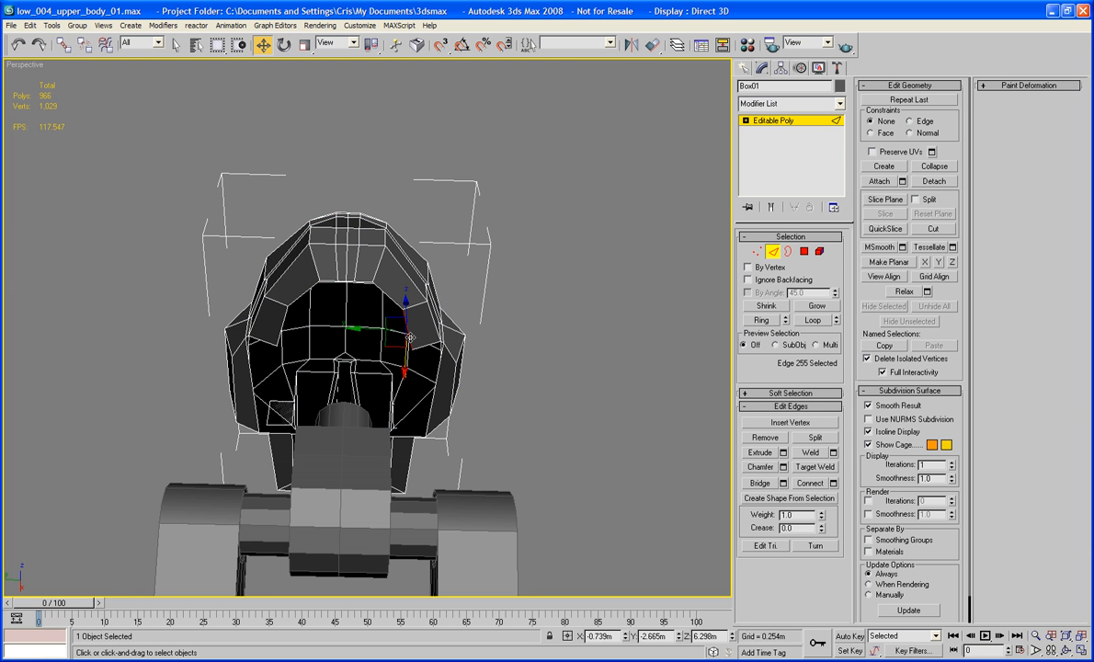
pyautogui.keyDown('ctrl'); pyautogui.click(281, 331); pyautogui.keyUp('ctrl')
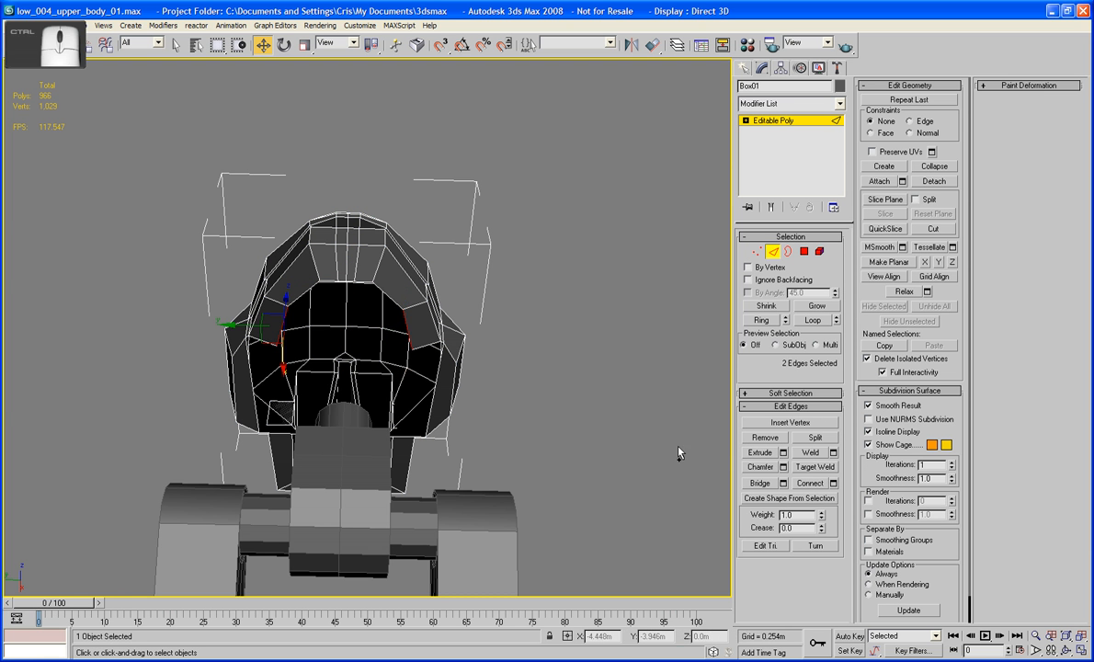
pyautogui.click(783, 483)
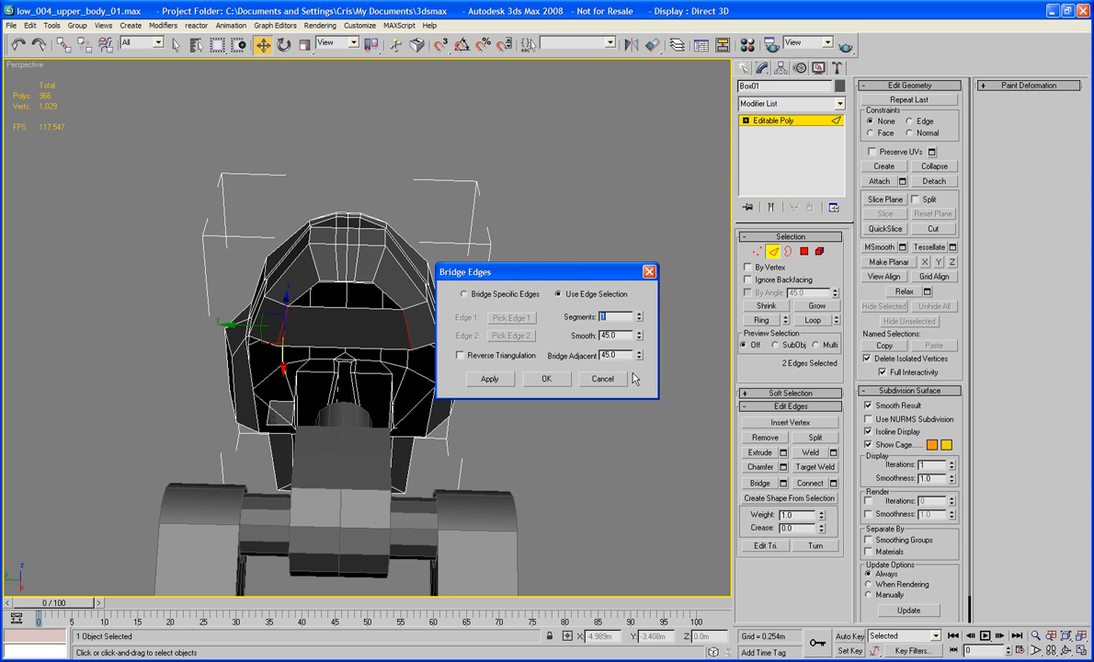
pyautogui.click(639, 315)
pyautogui.click(546, 378)
pyautogui.keyDown('alt'); pyautogui.moveTo(546, 377); pyautogui.dragTo(582, 359, button='middle'); pyautogui.keyUp('alt')
pyautogui.scroll(3, 572, 439)
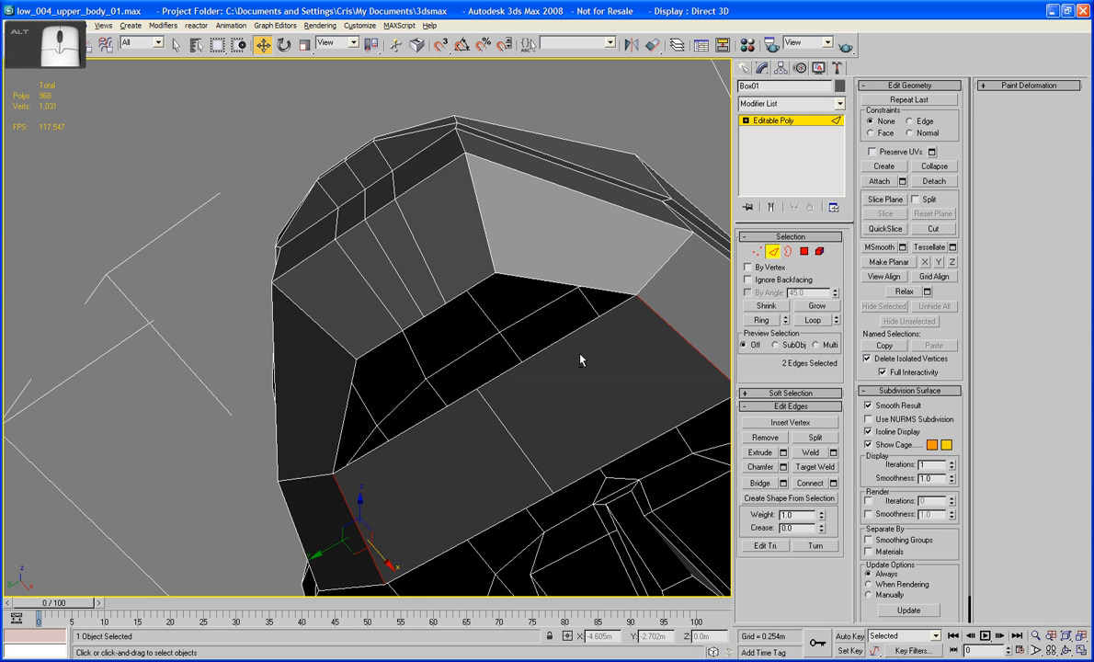
# Bridge one half of the new underside panel's front edge to the facing nose bottom edge with 1 segment, undoing the two-segment attempt.
pyautogui.click(574, 334)
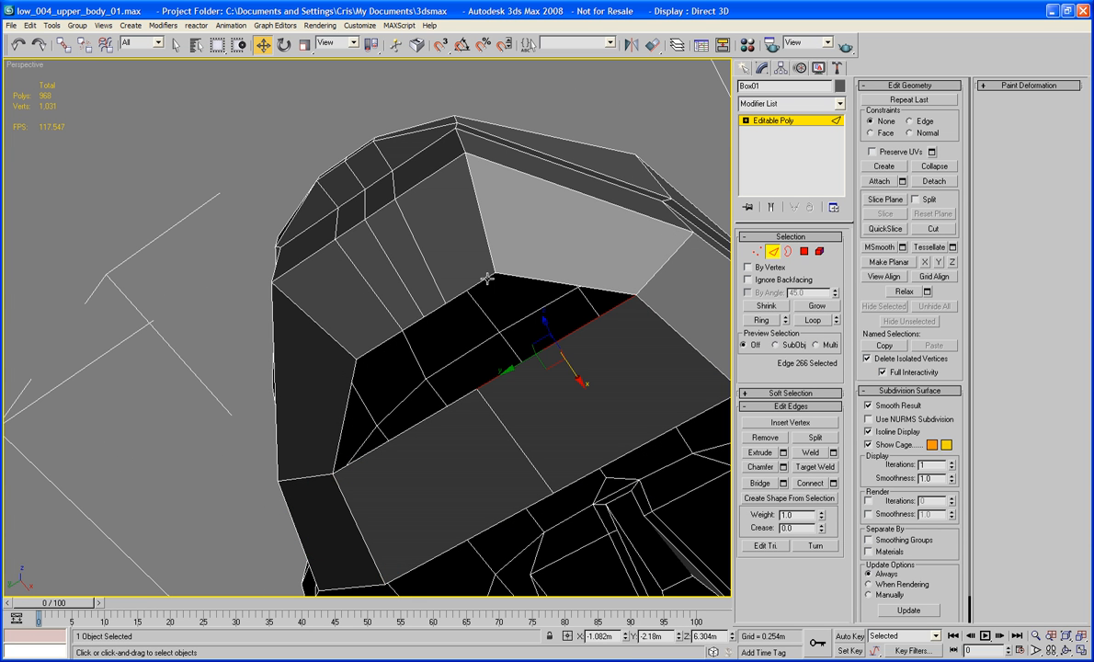
pyautogui.keyDown('ctrl'); pyautogui.click(482, 278); pyautogui.keyUp('ctrl')
pyautogui.click(759, 482)
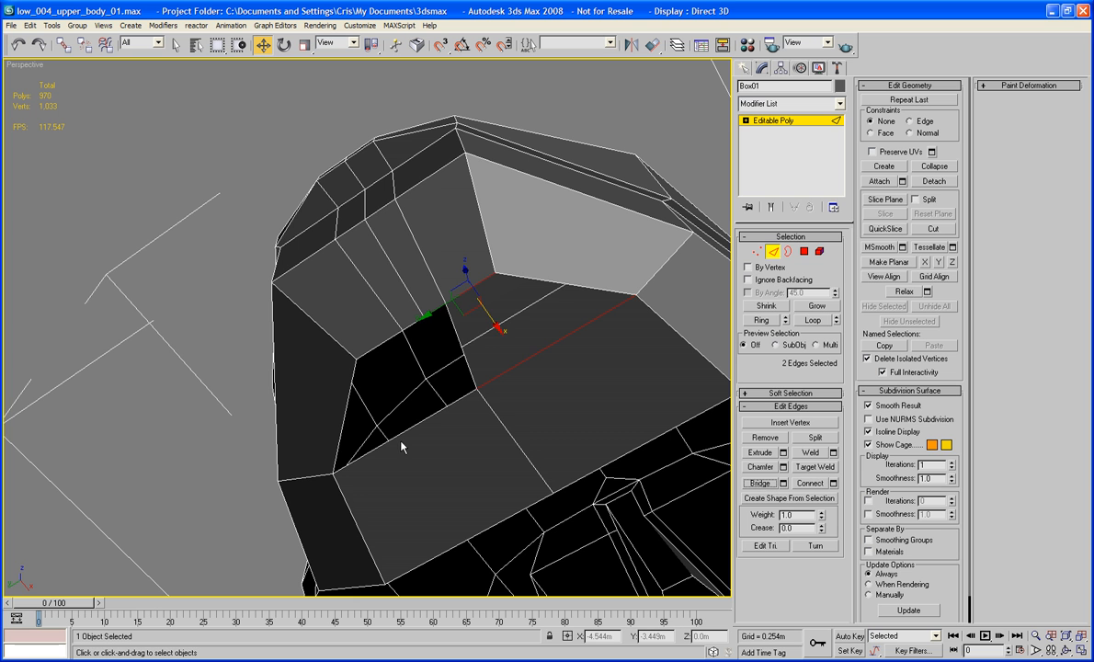
pyautogui.hotkey('ctrl', 'z')
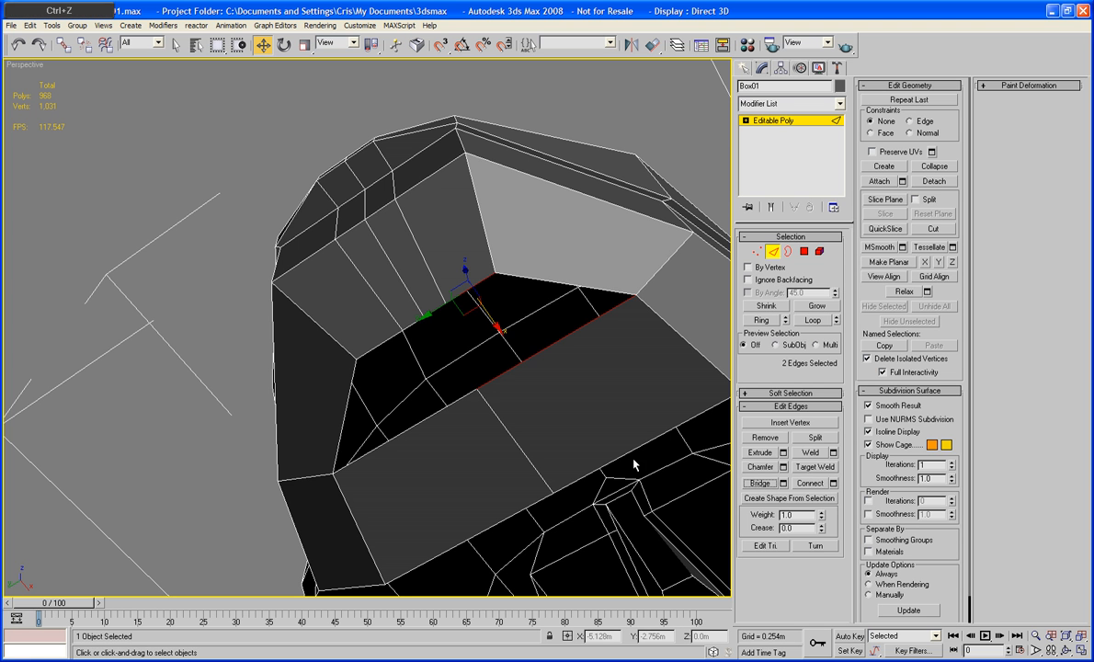
pyautogui.click(783, 483)
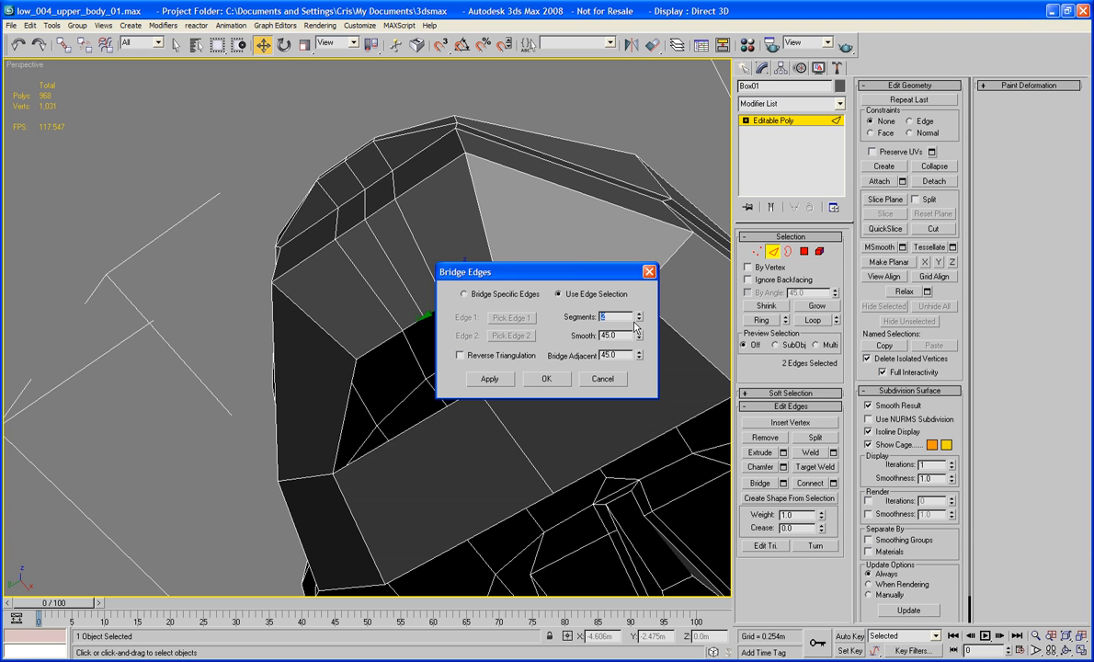
pyautogui.click(546, 378)
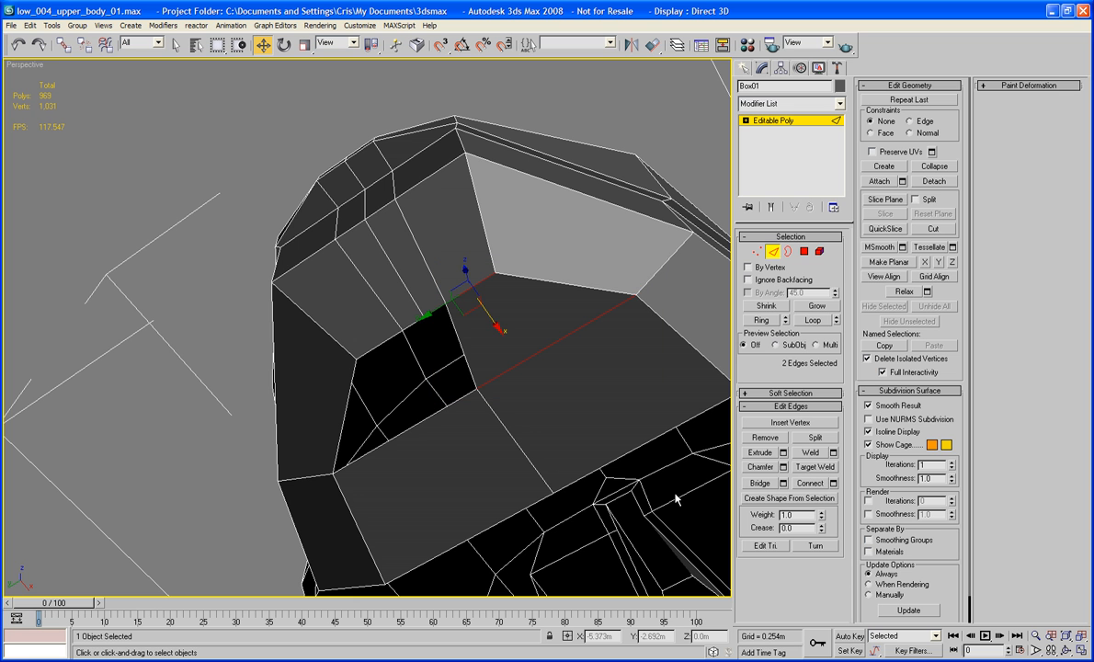
# Bridge the other half of the underside panel's front edge to its facing nose bottom edge.
pyautogui.click(415, 424)
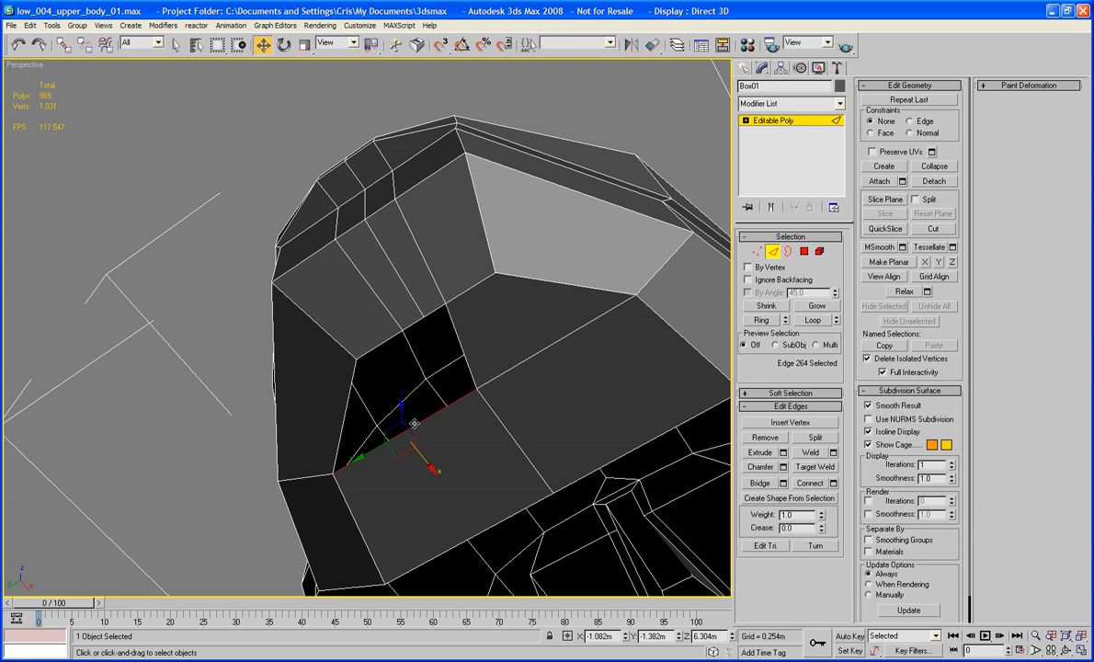
pyautogui.keyDown('ctrl'); pyautogui.click(386, 343); pyautogui.keyUp('ctrl')
pyautogui.click(761, 483)
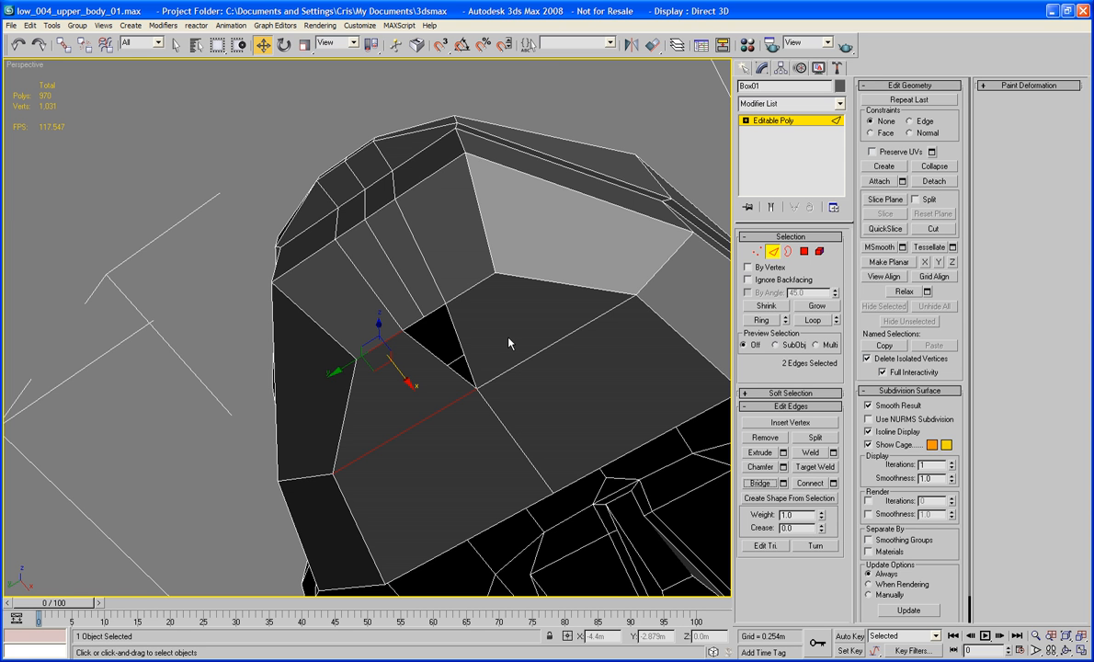
pyautogui.keyDown('alt'); pyautogui.moveTo(509, 342); pyautogui.dragTo(508, 349, button='middle'); pyautogui.keyUp('alt')
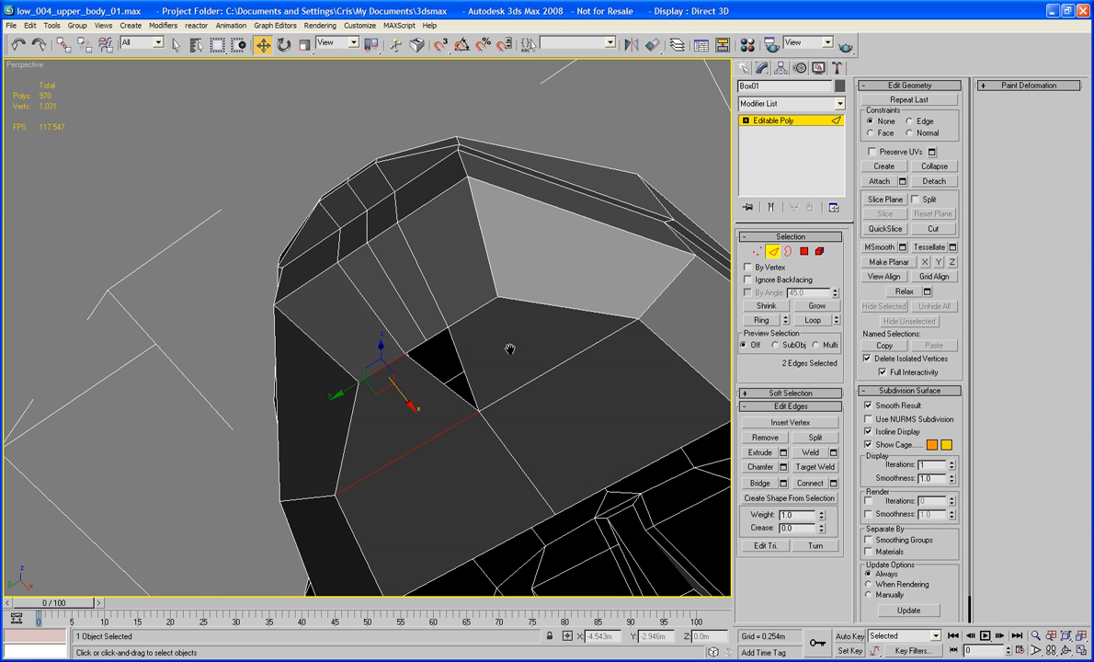
# Select the border of the remaining triangular hole beneath the nose and cap it.
pyautogui.click(788, 251)
pyautogui.click(430, 340)
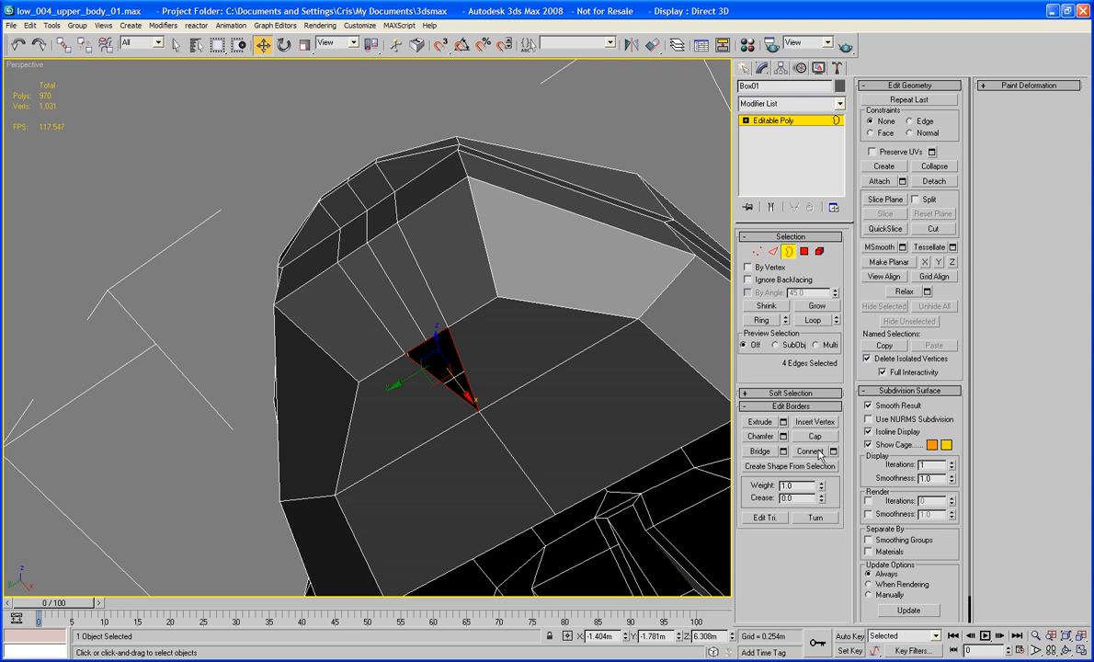
pyautogui.click(815, 436)
pyautogui.keyDown('alt'); pyautogui.moveTo(696, 416); pyautogui.dragTo(681, 387, button='middle'); pyautogui.keyUp('alt')
pyautogui.scroll(5, 666, 358)
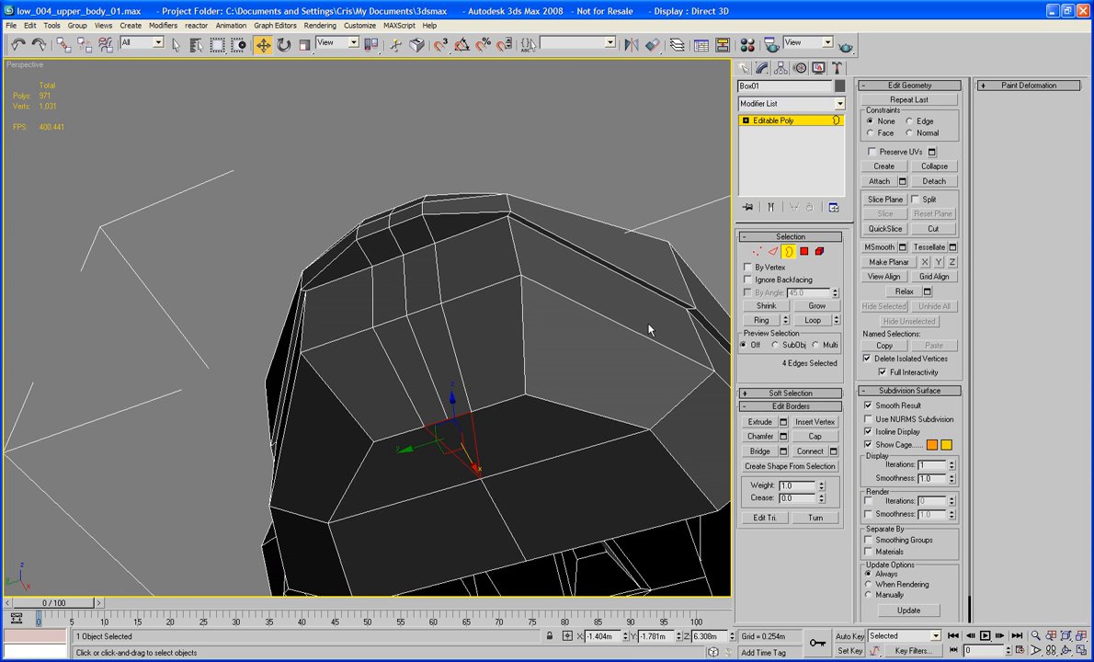
# Collapse the three middle vertices along the nose's bottom edge into one, and deselect.
pyautogui.click(756, 251)
pyautogui.click(445, 419)
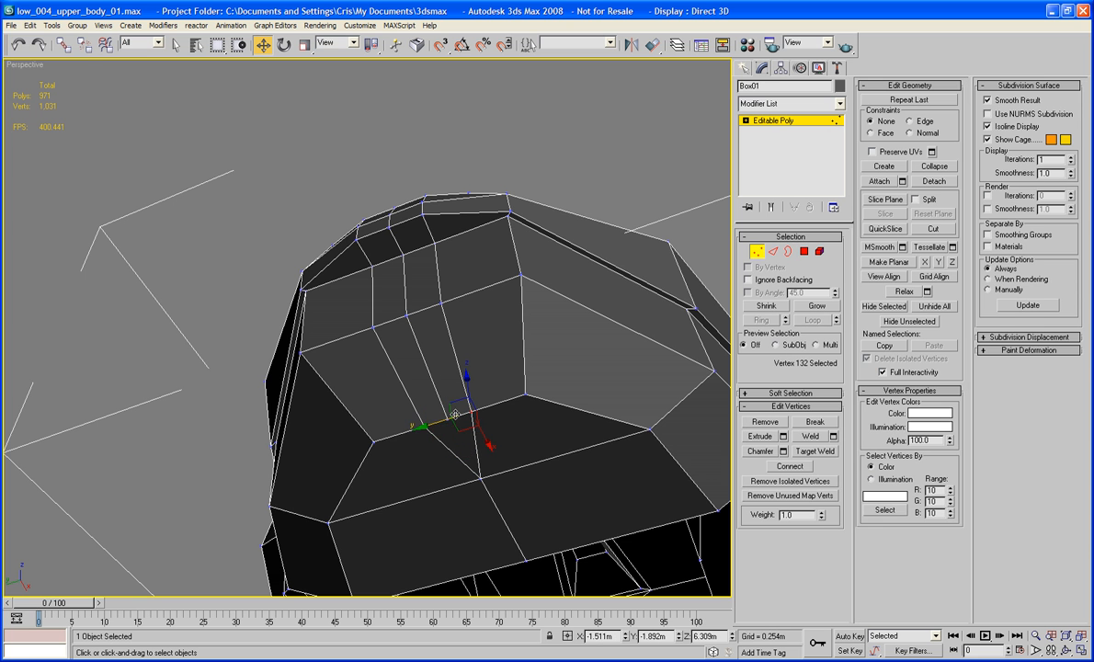
pyautogui.keyDown('ctrl'); pyautogui.click(421, 426); pyautogui.keyUp('ctrl')
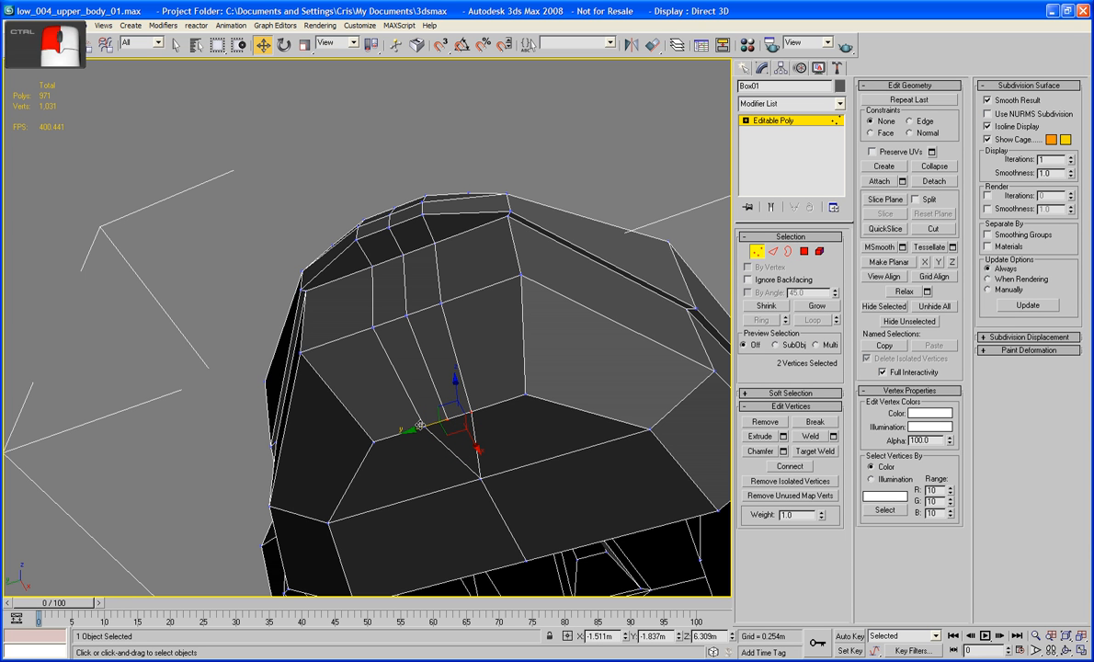
pyautogui.keyDown('ctrl'); pyautogui.click(421, 426); pyautogui.keyUp('ctrl')
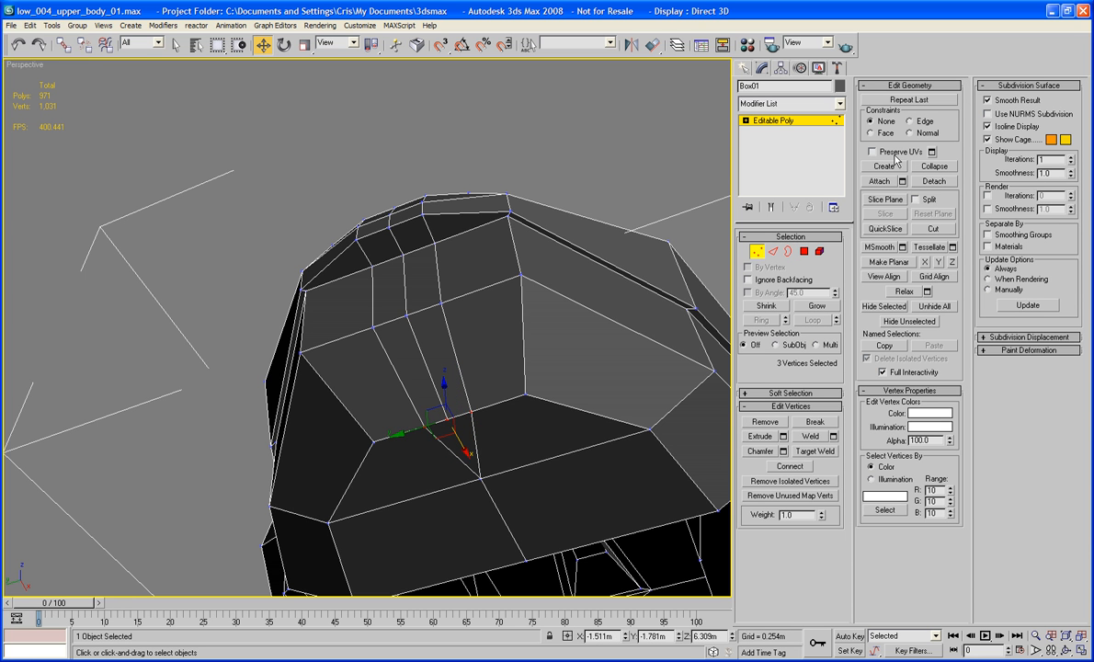
pyautogui.click(927, 168)
pyautogui.click(652, 113)
# Leave vertex editing and move the whole upper body down onto the cylinder above the hips.
pyautogui.scroll(-5, 652, 114)
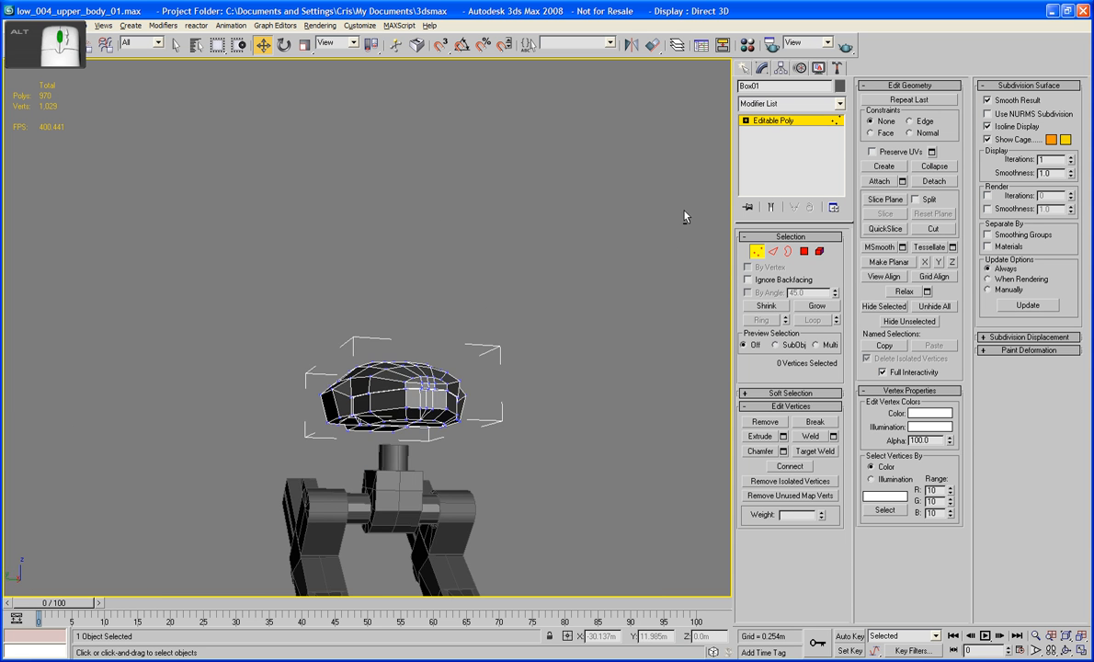
pyautogui.keyDown('alt'); pyautogui.moveTo(684, 215); pyautogui.dragTo(580, 50, button='middle'); pyautogui.keyUp('alt')
pyautogui.keyDown('alt'); pyautogui.moveTo(579, 51); pyautogui.dragTo(609, 202, button='middle'); pyautogui.keyUp('alt')
pyautogui.scroll(5, 559, 68)
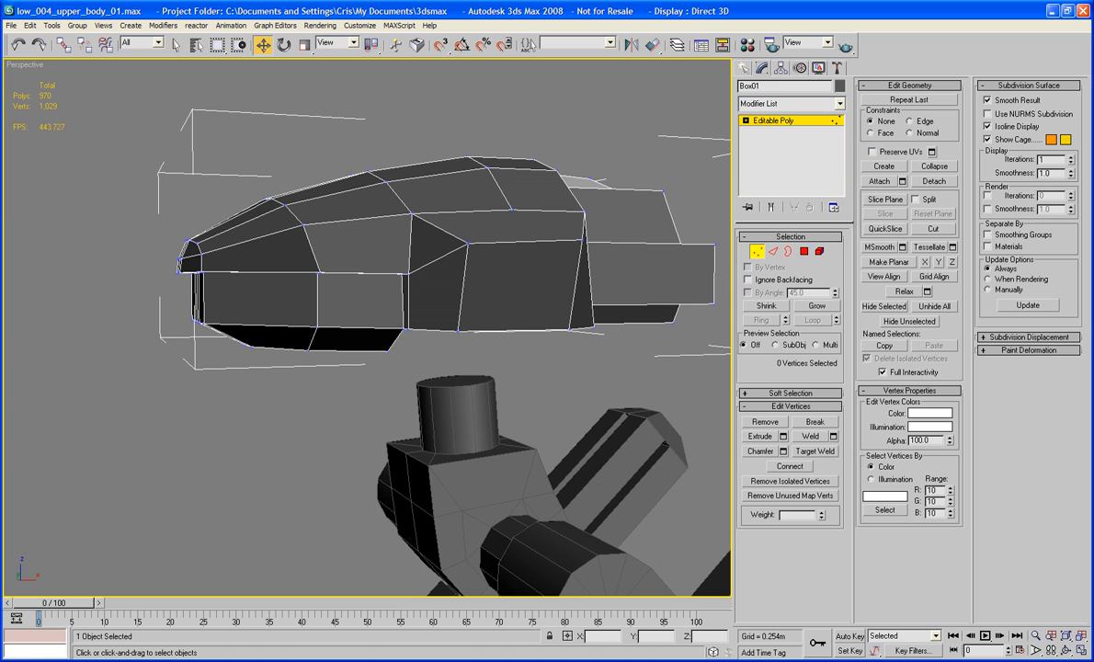
pyautogui.scroll(-7, 367, 327)
pyautogui.scroll(4, 366, 328)
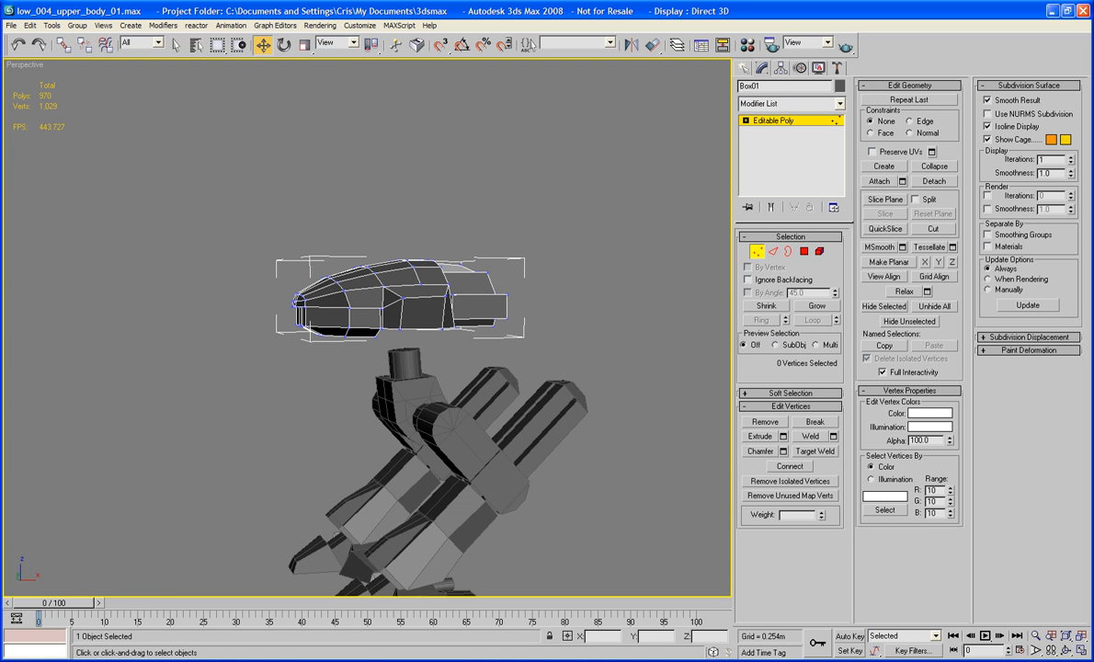
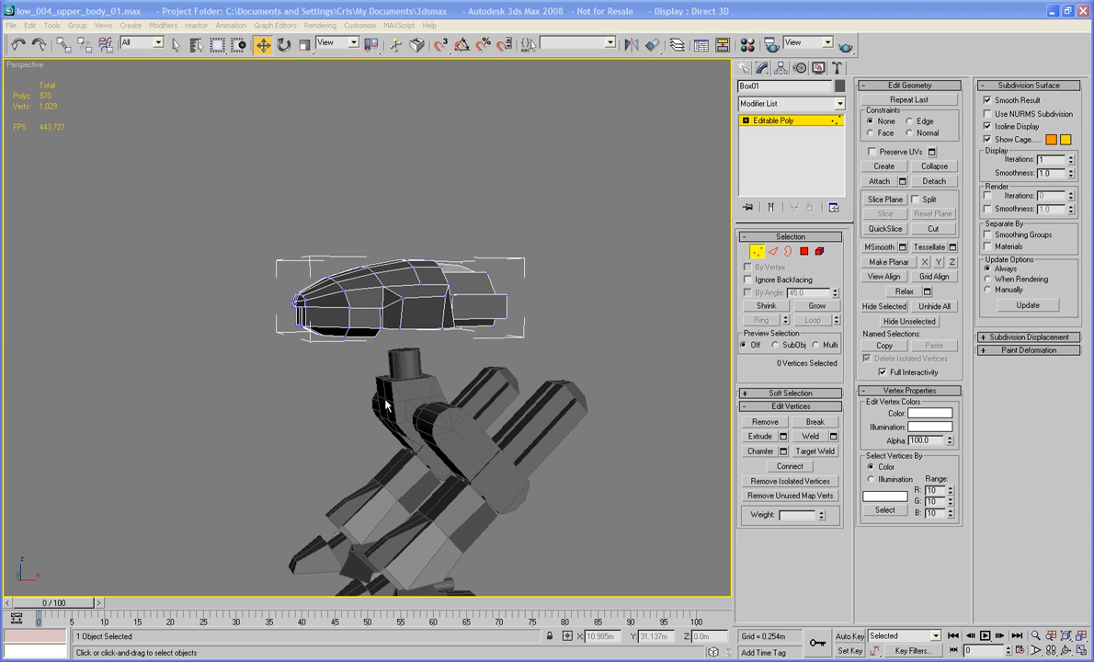
pyautogui.click(752, 253)
pyautogui.moveTo(381, 288); pyautogui.dragTo(382, 328)
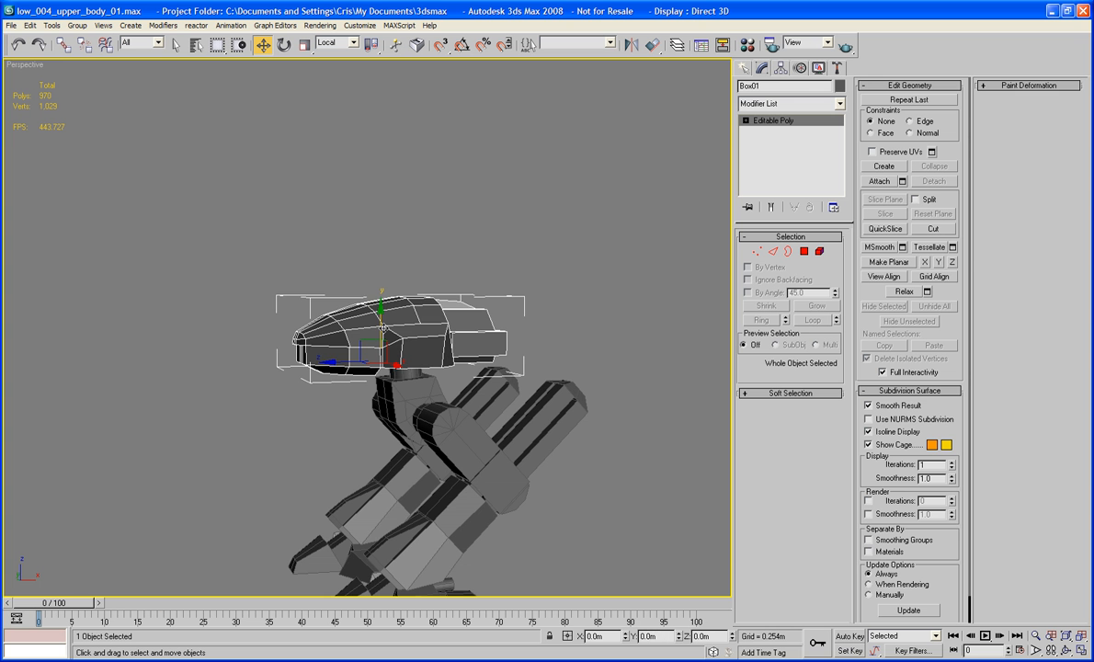
# Scale the whole upper body narrower across its width to about 89%.
pyautogui.keyDown('alt'); pyautogui.moveTo(418, 352); pyautogui.dragTo(510, 346, button='middle'); pyautogui.keyUp('alt')
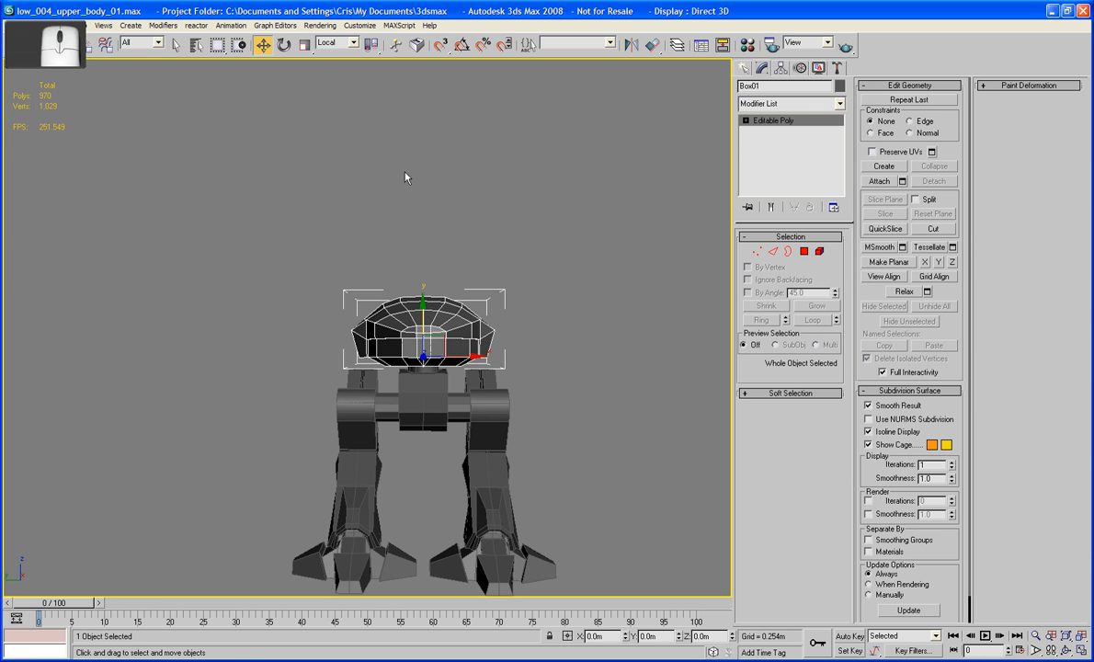
pyautogui.click(305, 45)
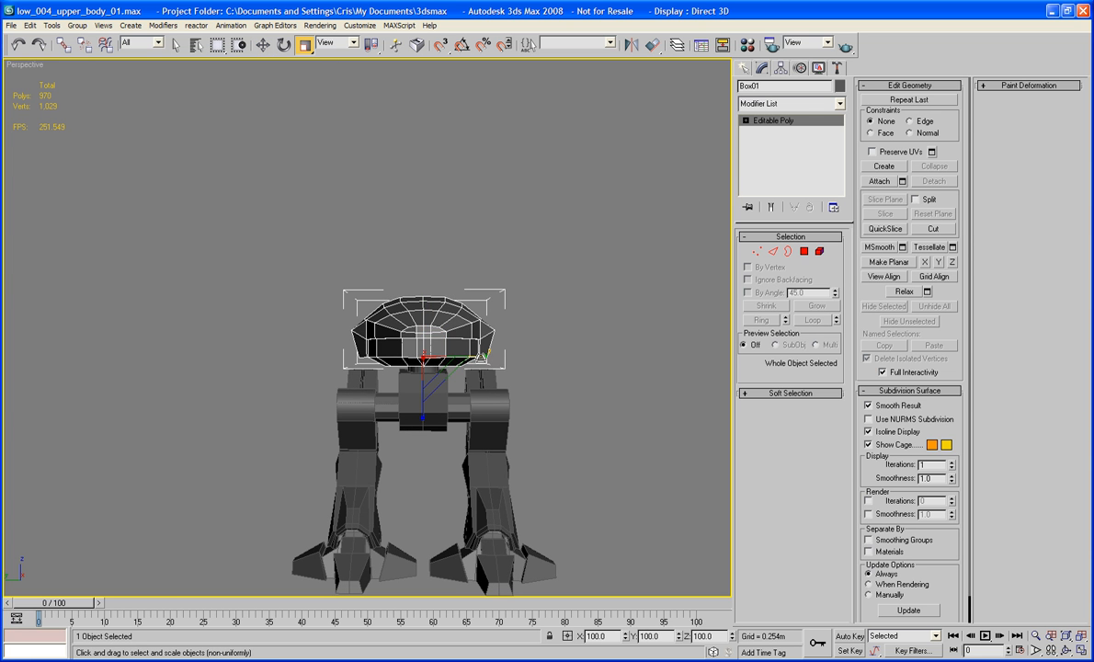
pyautogui.moveTo(465, 376); pyautogui.dragTo(477, 353)
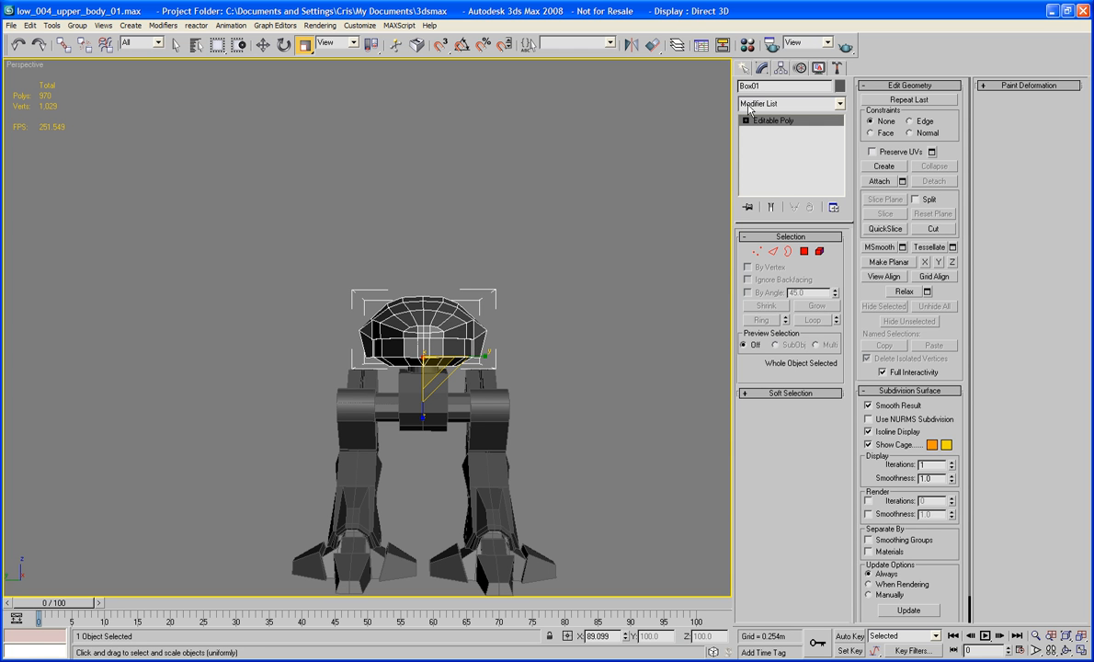
# Apply Reset XForm to the upper body and convert it back to an Editable Poly.
pyautogui.click(839, 68)
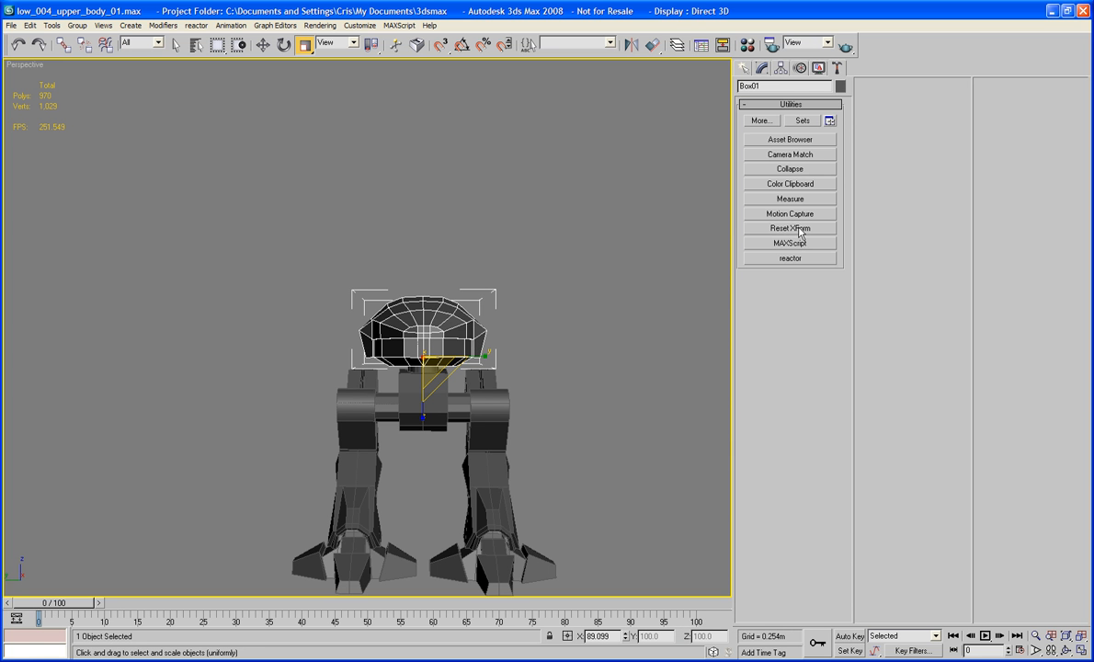
pyautogui.click(798, 230)
pyautogui.click(794, 230)
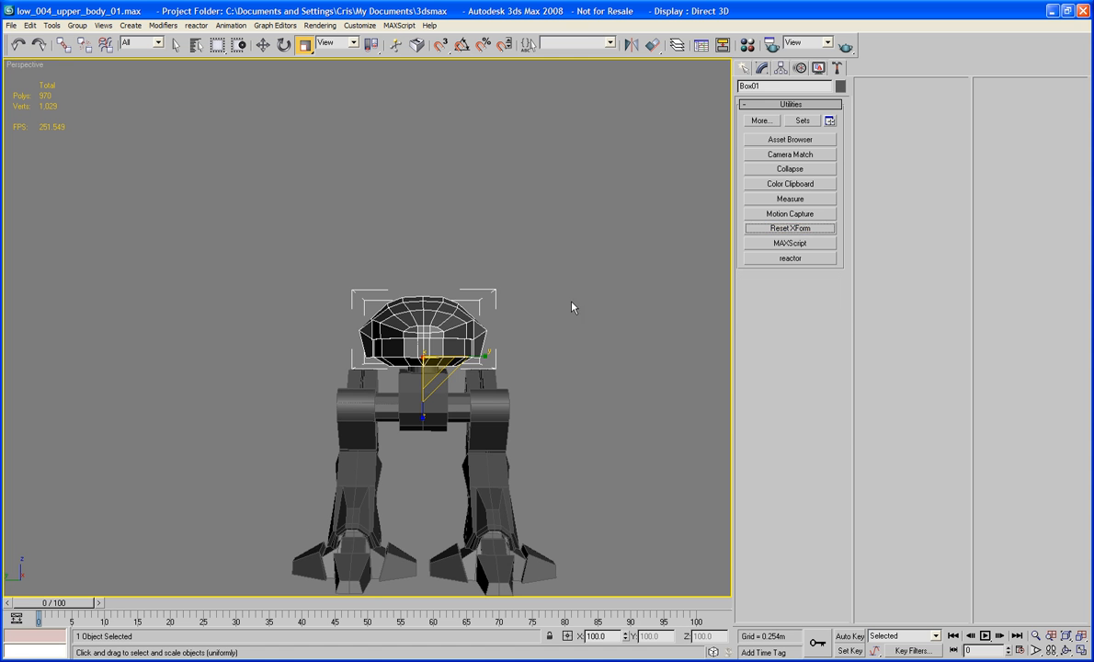
pyautogui.keyDown('alt'); pyautogui.moveTo(574, 306); pyautogui.dragTo(395, 315, button='middle'); pyautogui.keyUp('alt')
pyautogui.rightClick(473, 387)
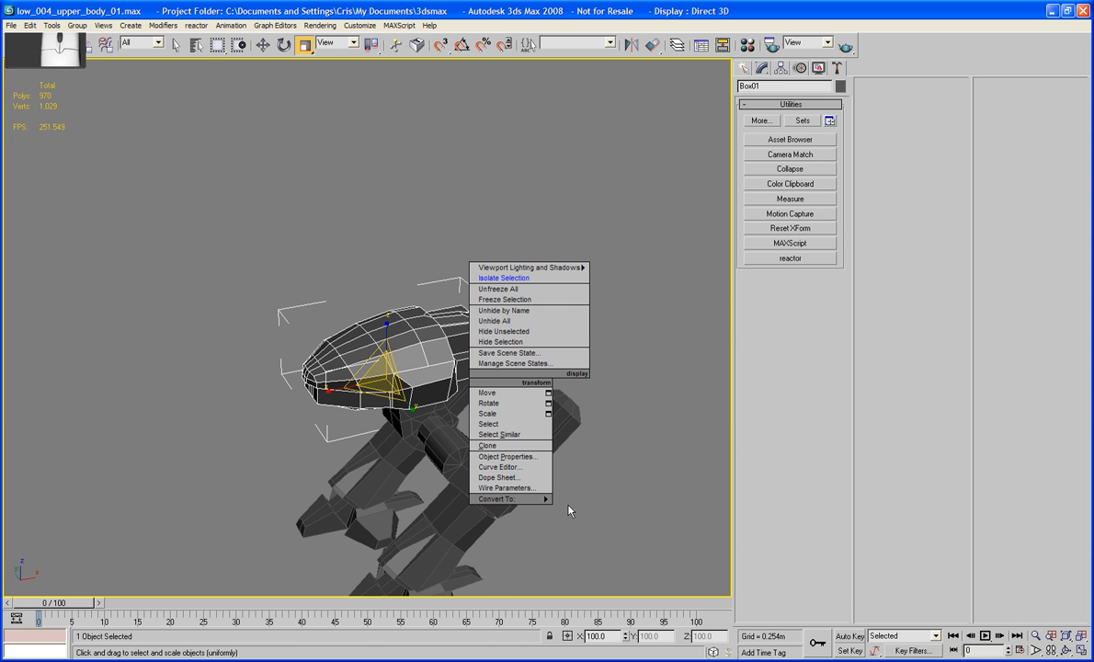
pyautogui.moveTo(515, 499)
pyautogui.click(613, 511)
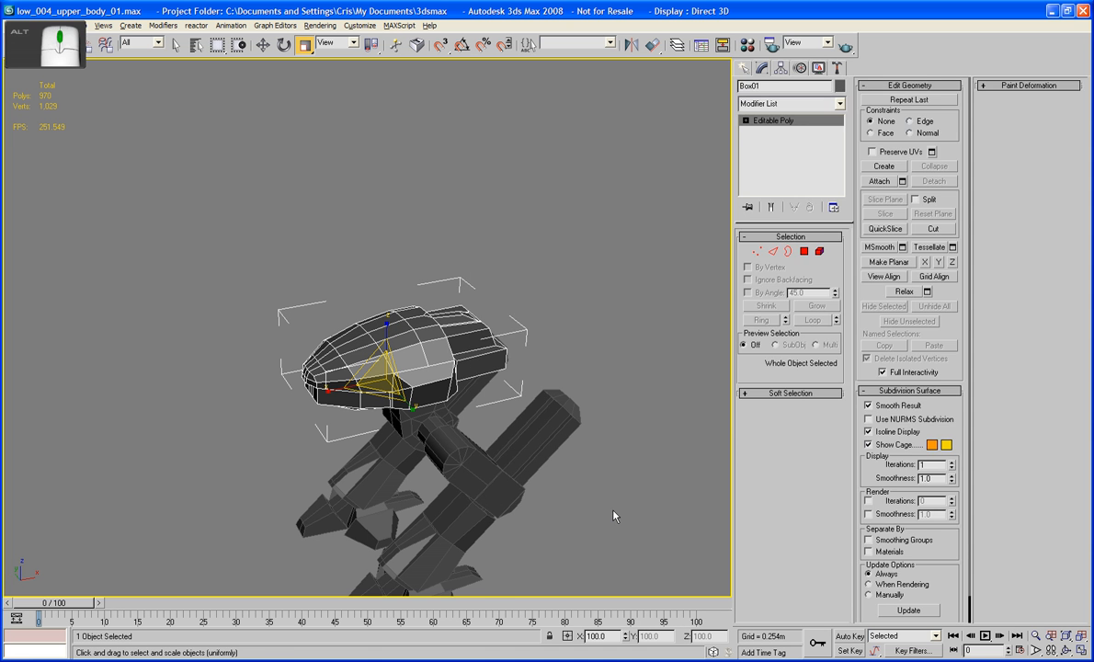
# Scale the whole upper body uniformly to about 115% and move it down about 0.21 m over the hip cylinder.
pyautogui.keyDown('alt'); pyautogui.moveTo(615, 515); pyautogui.dragTo(568, 430, button='middle'); pyautogui.keyUp('alt')
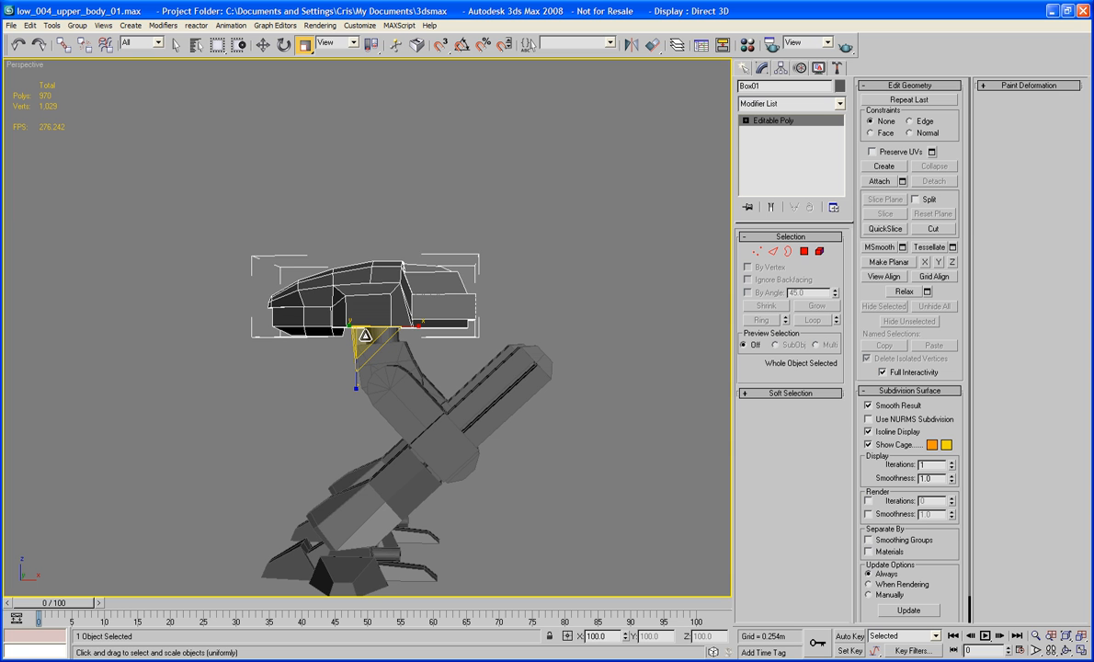
pyautogui.moveTo(365, 334); pyautogui.dragTo(367, 325)
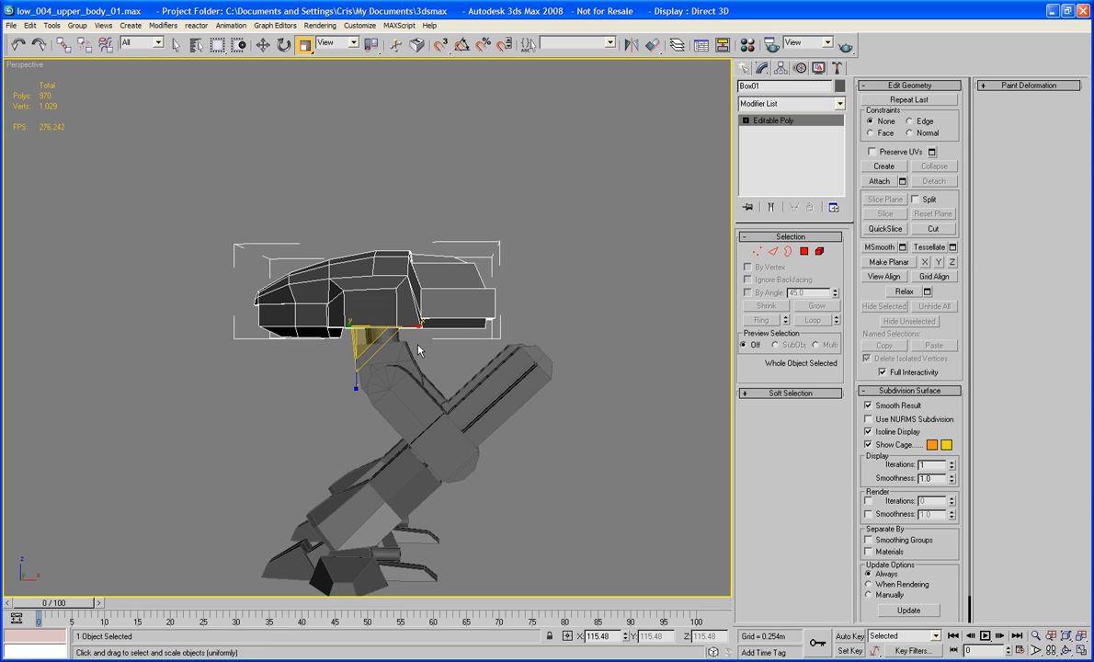
pyautogui.keyDown('alt'); pyautogui.moveTo(388, 320); pyautogui.dragTo(485, 296, button='middle'); pyautogui.keyUp('alt')
pyautogui.keyDown('alt'); pyautogui.moveTo(457, 350); pyautogui.dragTo(416, 389, button='middle'); pyautogui.keyUp('alt')
pyautogui.press('w')
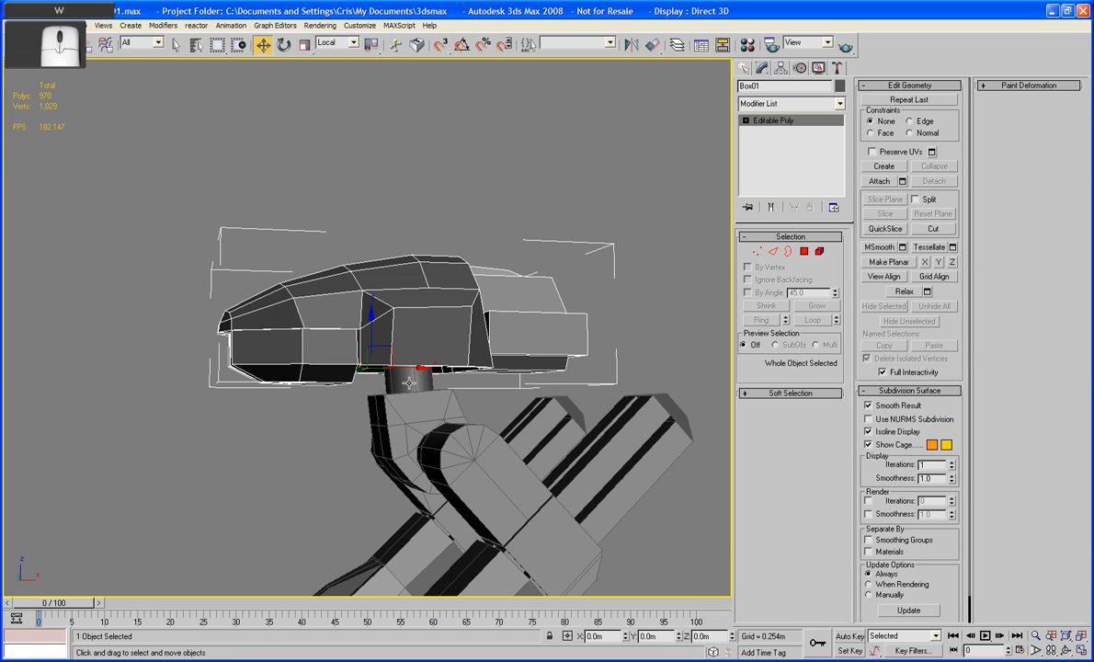
pyautogui.hotkey('ctrl', 'z')
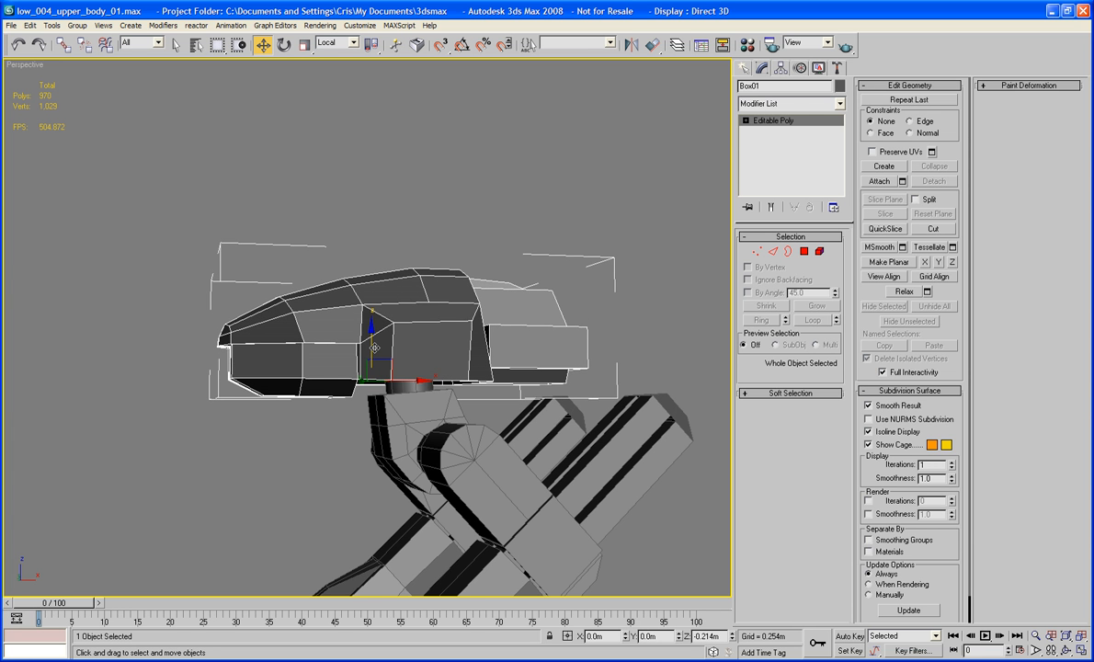
pyautogui.keyDown('alt'); pyautogui.moveTo(374, 348); pyautogui.dragTo(422, 305, button='middle'); pyautogui.keyUp('alt')
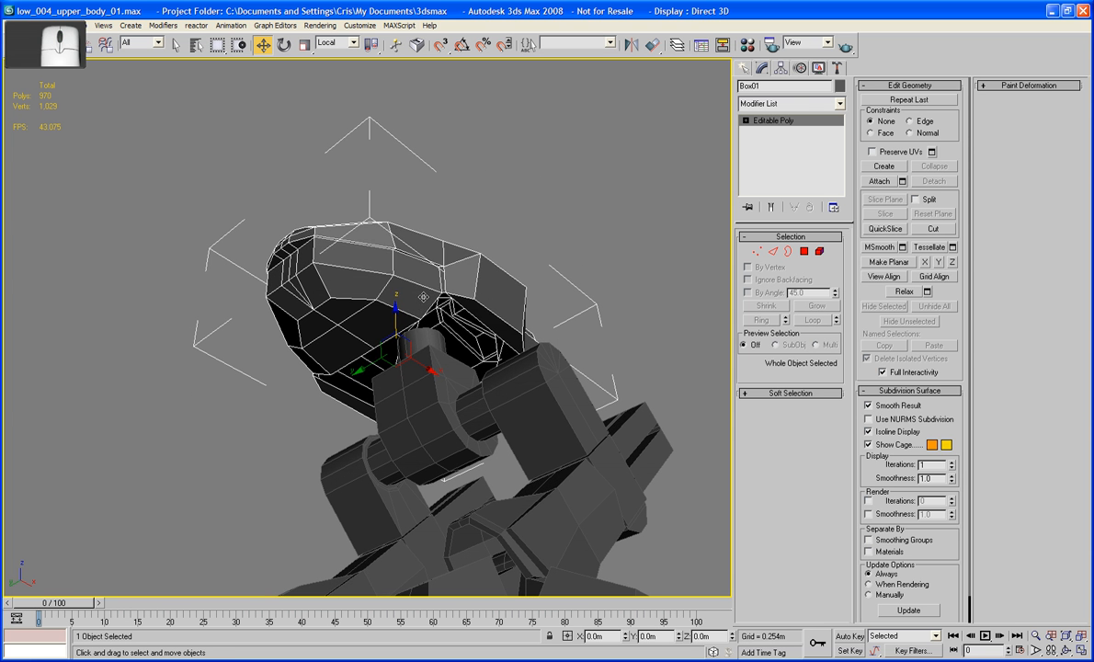
# Isolate the upper body from the legs and select it with its open underside in view.
pyautogui.rightClick(422, 296)
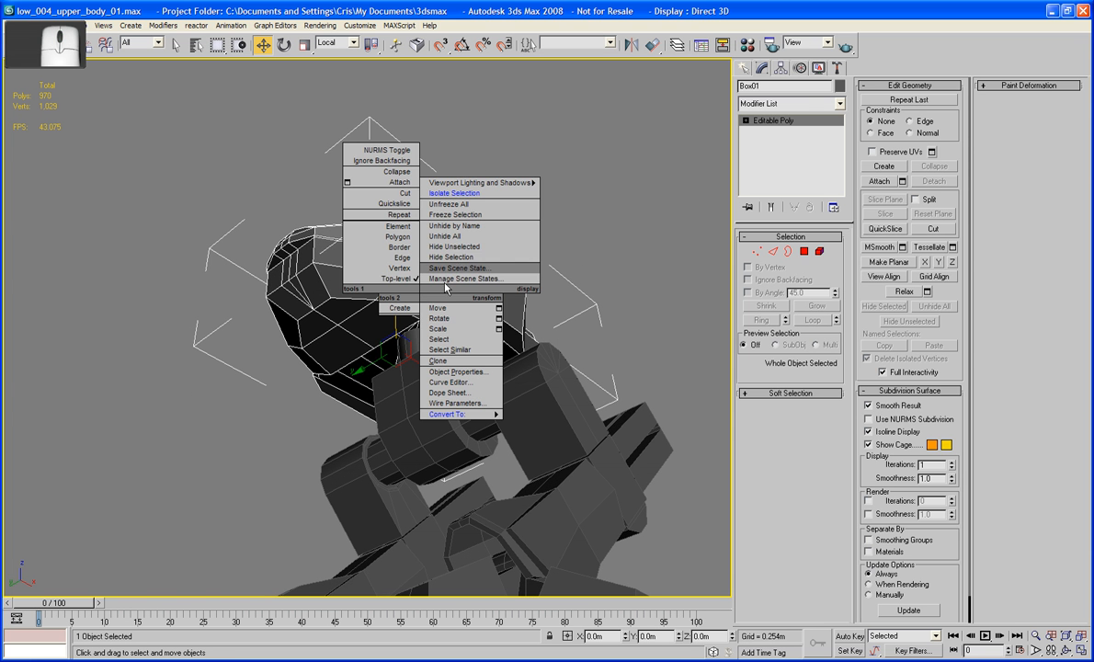
pyautogui.click(461, 199)
pyautogui.keyDown('alt'); pyautogui.moveTo(461, 204); pyautogui.dragTo(445, 265, button='middle'); pyautogui.keyUp('alt')
pyautogui.click(556, 282)
pyautogui.moveTo(556, 282)
pyautogui.keyDown('alt'); pyautogui.mouseDown(button='middle')
pyautogui.moveTo(547, 381)
pyautogui.moveTo(466, 354)
pyautogui.moveTo(471, 408)
pyautogui.moveTo(569, 324)
pyautogui.moveTo(561, 300)
pyautogui.mouseUp(button='middle'); pyautogui.keyUp('alt')
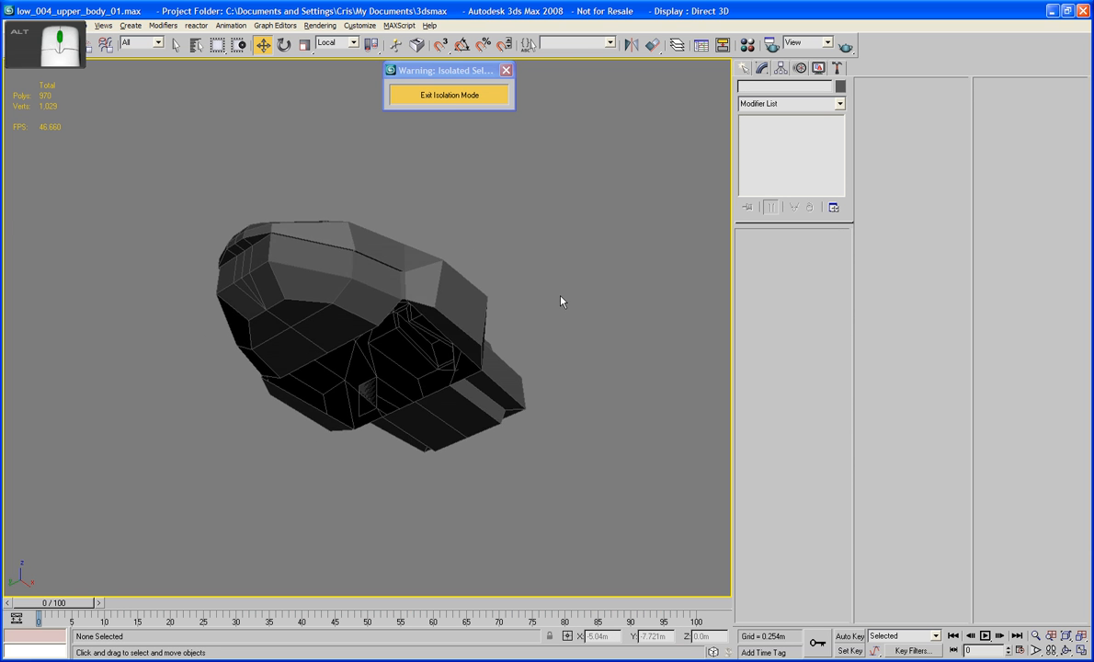
pyautogui.click(405, 289)
pyautogui.scroll(5, 401, 292)
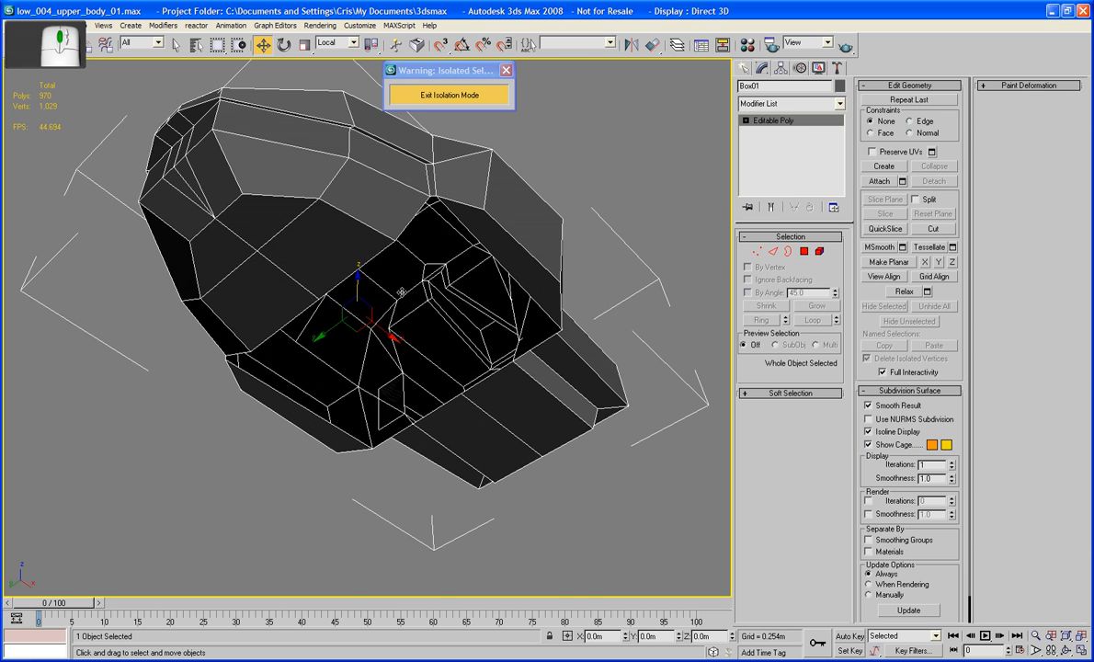
pyautogui.keyDown('alt'); pyautogui.moveTo(400, 292); pyautogui.dragTo(277, 385, button='middle'); pyautogui.keyUp('alt')
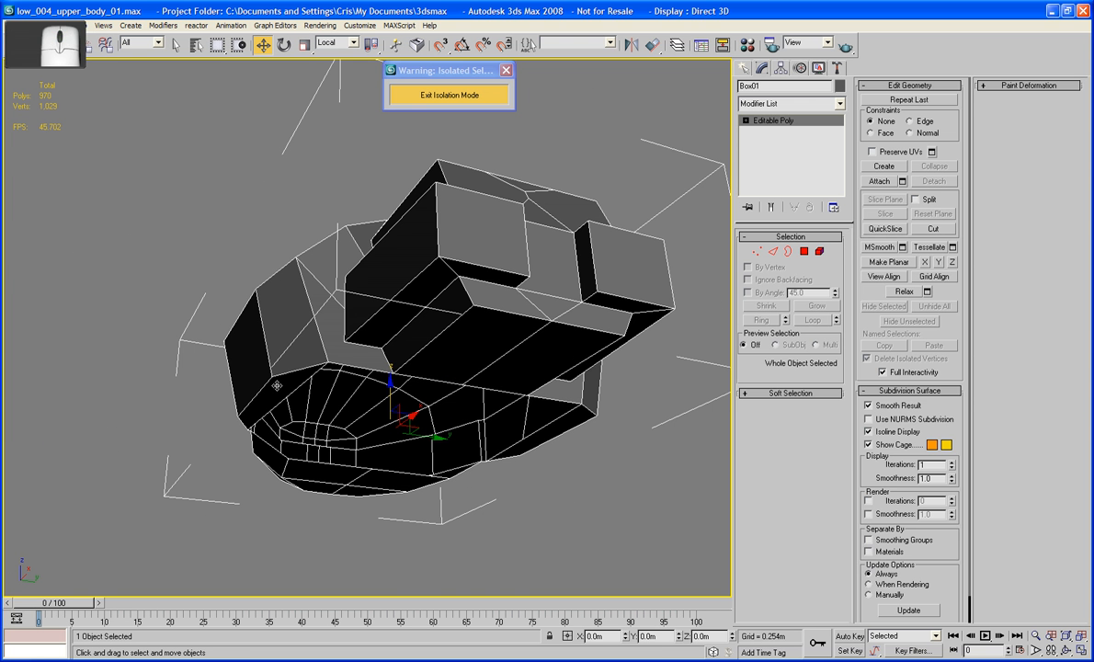
# Select the two polygons on the underside of the rear block and shift them slightly along the vertical axis.
pyautogui.click(802, 251)
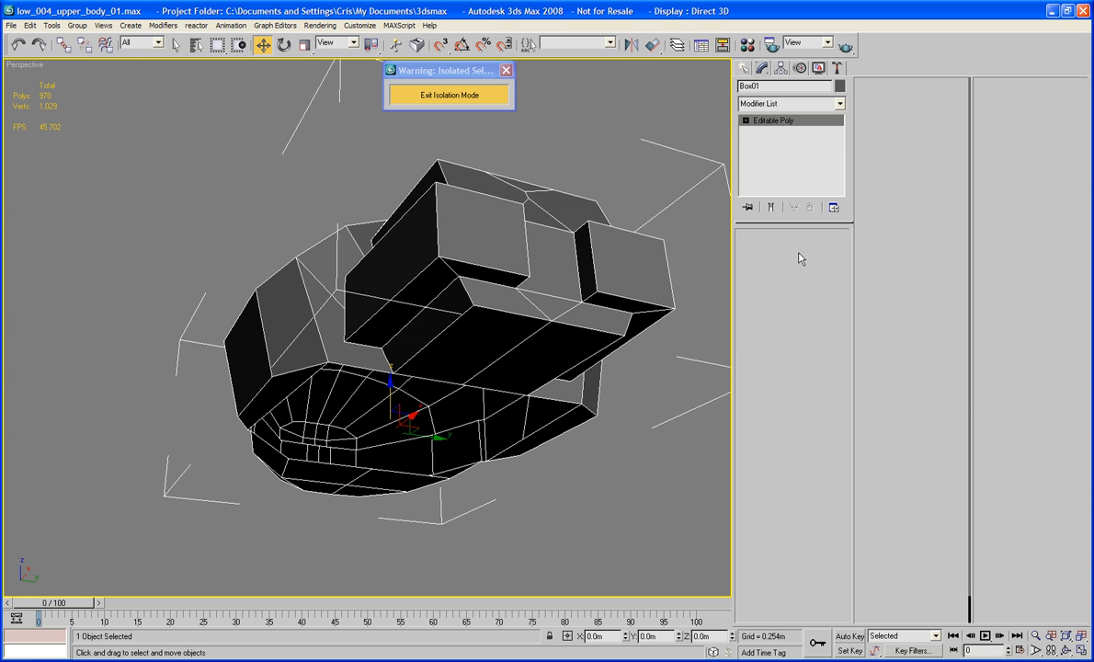
pyautogui.moveTo(497, 320); pyautogui.dragTo(499, 335)
pyautogui.keyDown('alt'); pyautogui.moveTo(499, 334); pyautogui.dragTo(558, 346, button='middle'); pyautogui.keyUp('alt')
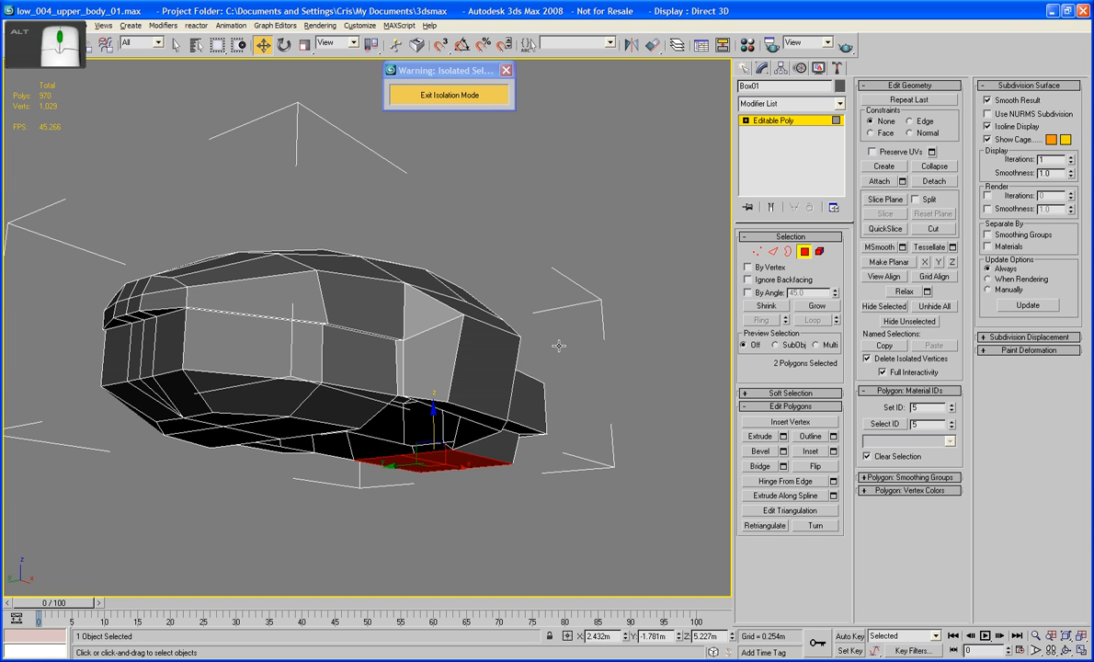
pyautogui.moveTo(435, 421); pyautogui.dragTo(437, 430)
pyautogui.keyDown('alt'); pyautogui.moveTo(435, 429); pyautogui.dragTo(397, 465, button='middle'); pyautogui.keyUp('alt')
# Bridge the outer front and rear edges of the underside opening with a polygon strip on each side.
pyautogui.click(776, 254)
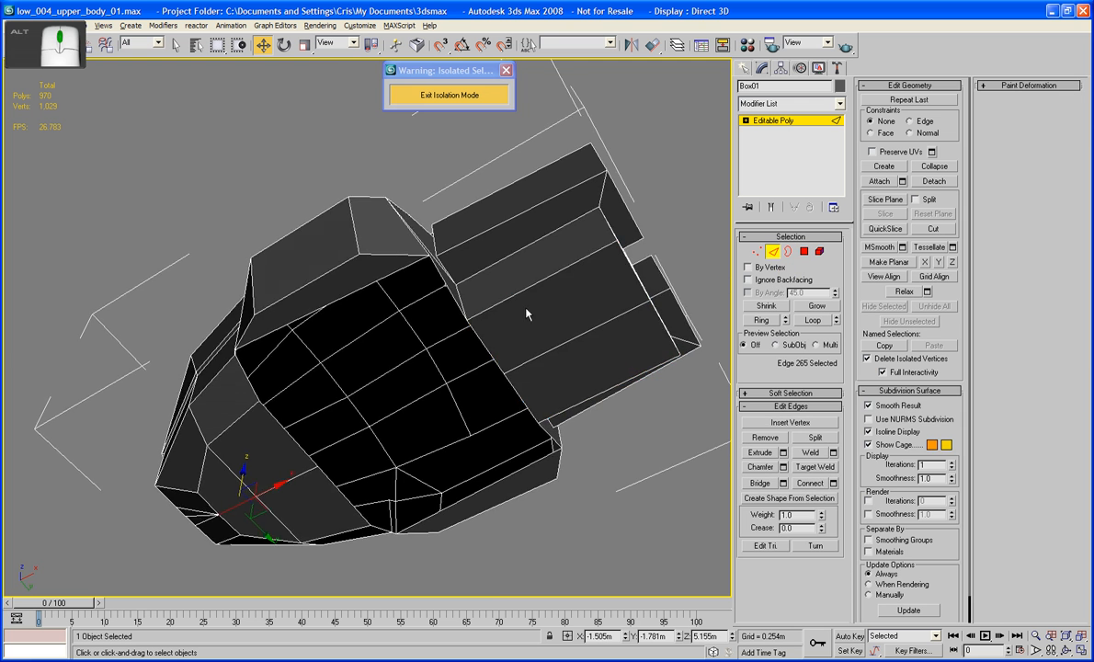
pyautogui.keyDown('alt'); pyautogui.moveTo(528, 313); pyautogui.dragTo(316, 321, button='middle'); pyautogui.keyUp('alt')
pyautogui.click(339, 300)
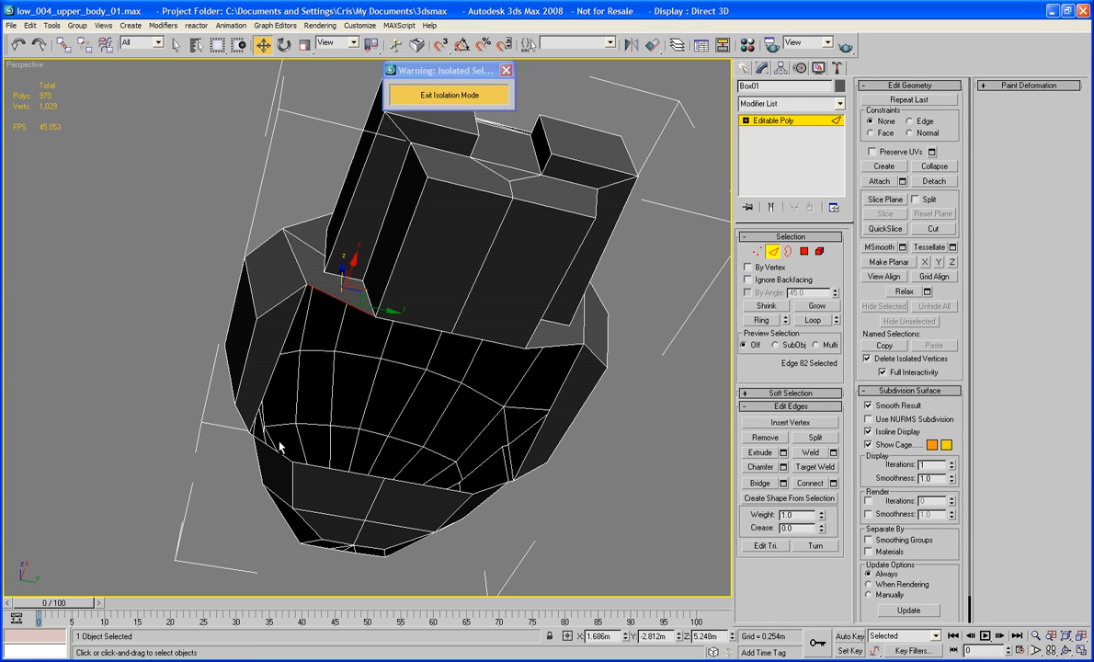
pyautogui.keyDown('ctrl'); pyautogui.click(276, 451); pyautogui.keyUp('ctrl')
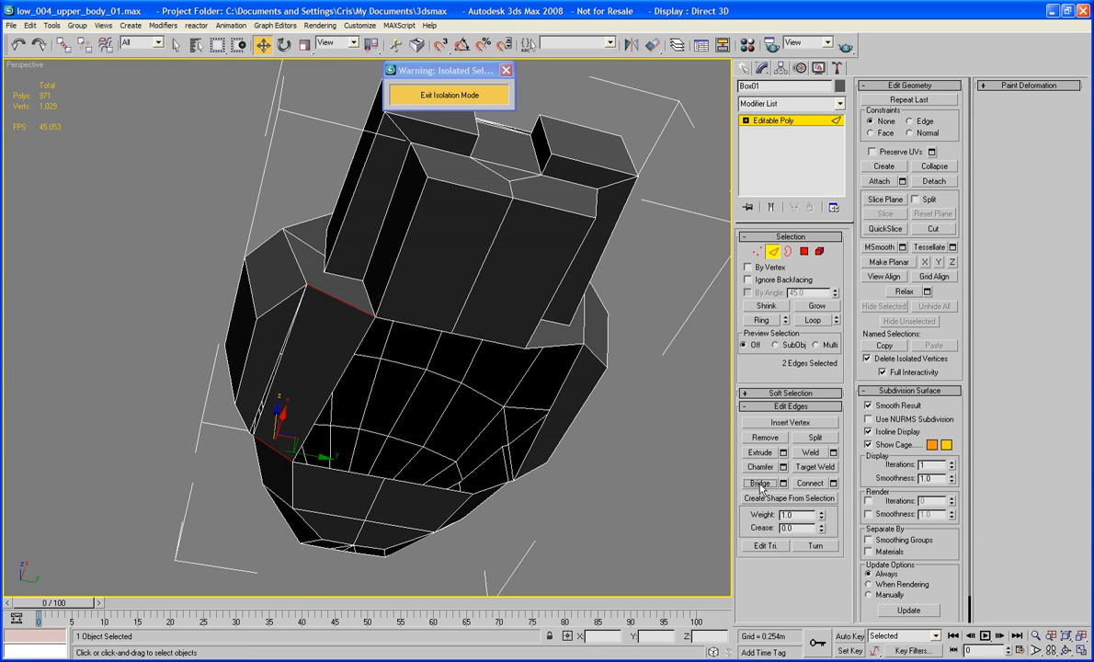
pyautogui.keyDown('alt'); pyautogui.moveTo(607, 368); pyautogui.dragTo(565, 412, button='middle'); pyautogui.keyUp('alt')
pyautogui.click(550, 415)
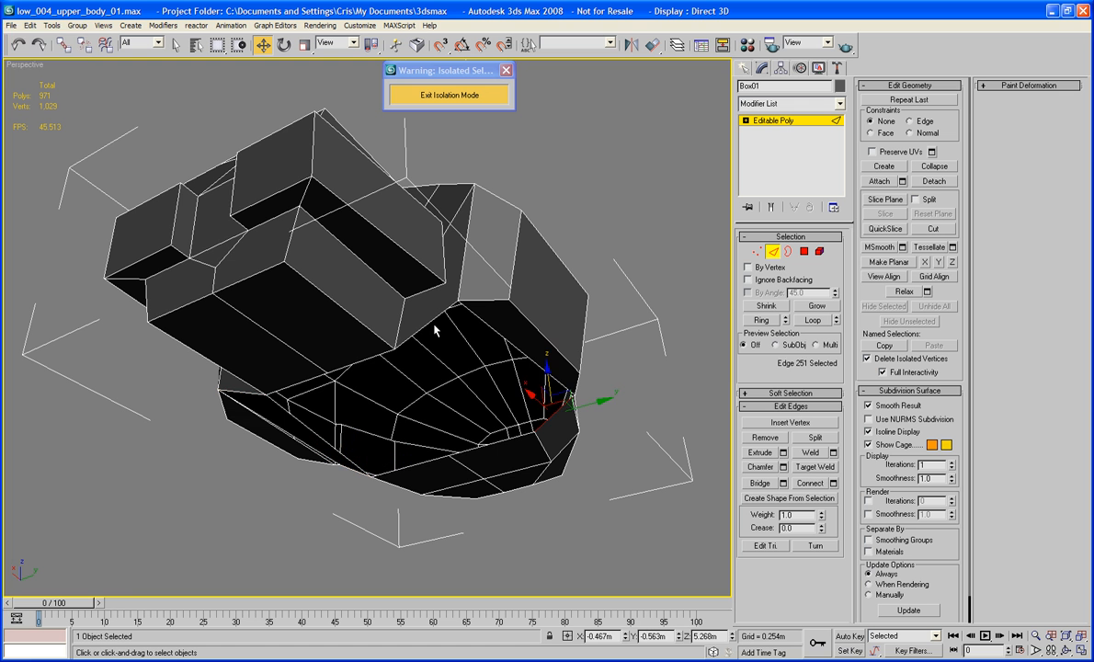
pyautogui.keyDown('ctrl'); pyautogui.click(405, 304); pyautogui.keyUp('ctrl')
pyautogui.keyDown('alt'); pyautogui.moveTo(644, 386); pyautogui.dragTo(566, 384, button='middle'); pyautogui.keyUp('alt')
# Select the borders of the two narrow side gaps beside the new strips and cap both.
pyautogui.scroll(6, 566, 381)
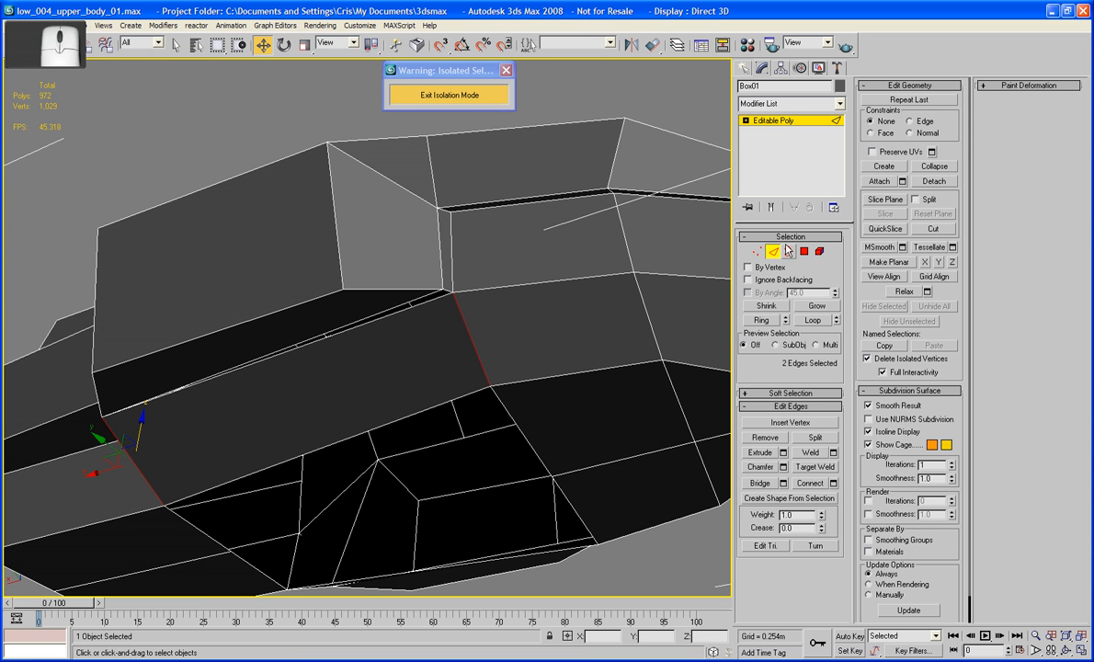
pyautogui.click(788, 250)
pyautogui.click(384, 313)
pyautogui.keyDown('alt'); pyautogui.moveTo(439, 377); pyautogui.dragTo(298, 397, button='middle'); pyautogui.keyUp('alt')
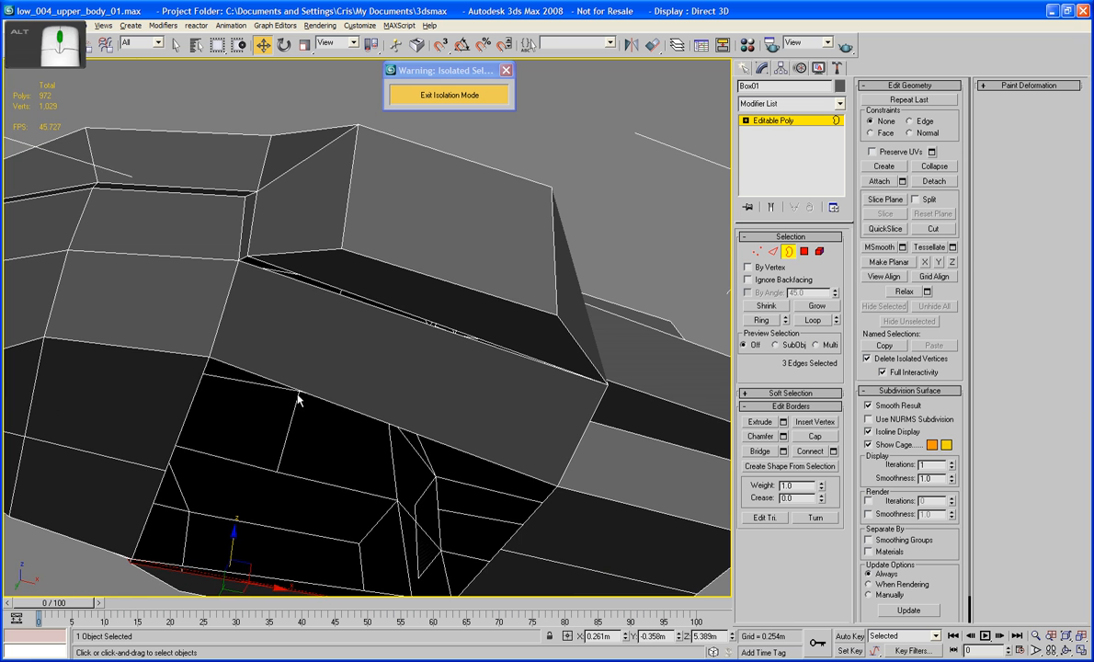
pyautogui.keyDown('ctrl'); pyautogui.click(430, 325); pyautogui.keyUp('ctrl')
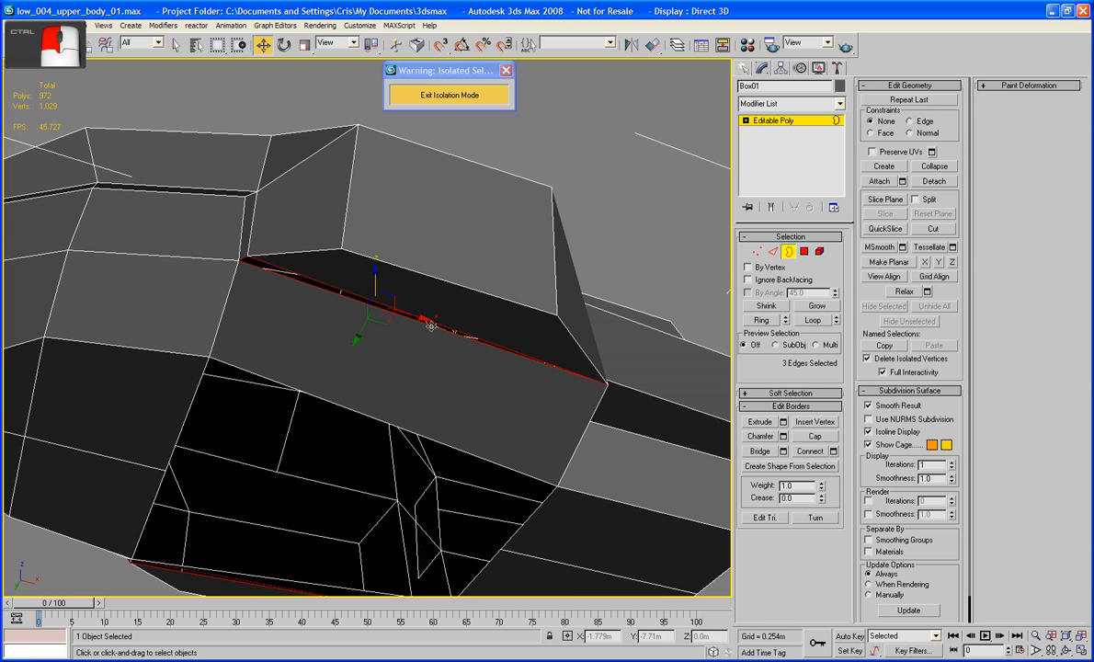
pyautogui.click(807, 437)
pyautogui.keyDown('alt'); pyautogui.moveTo(537, 408); pyautogui.dragTo(576, 353, button='middle'); pyautogui.keyUp('alt')
pyautogui.scroll(-3, 672, 410)
pyautogui.scroll(-5, 654, 390)
pyautogui.scroll(5, 576, 335)
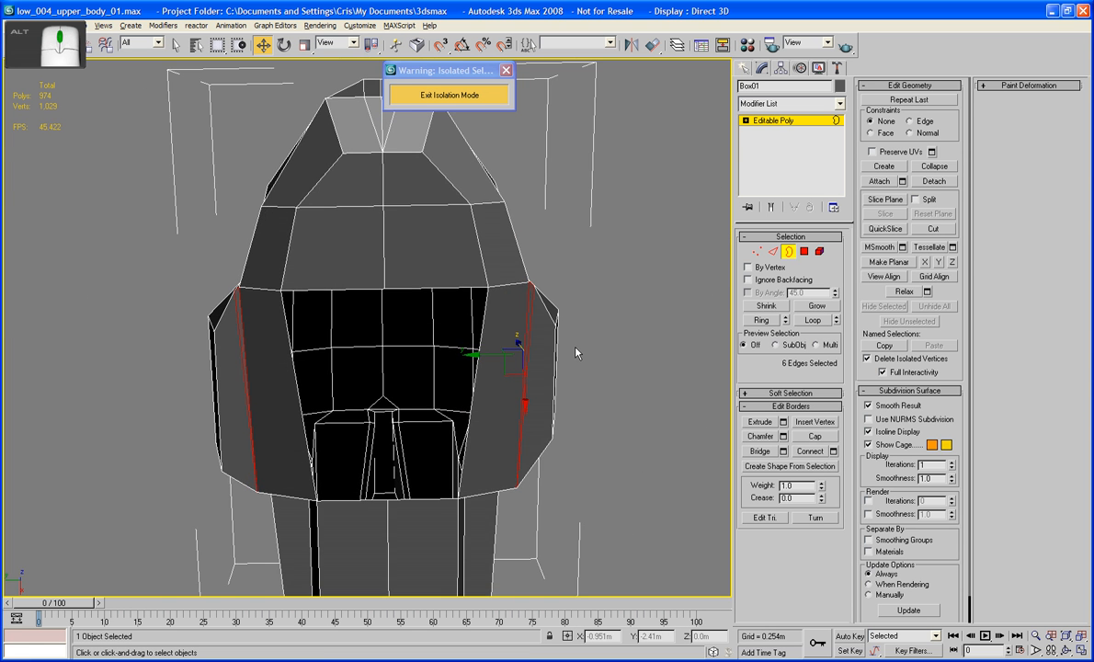
# Close the middle of the underside by bridging its two front edges to the matching rear edges.
pyautogui.press('2')
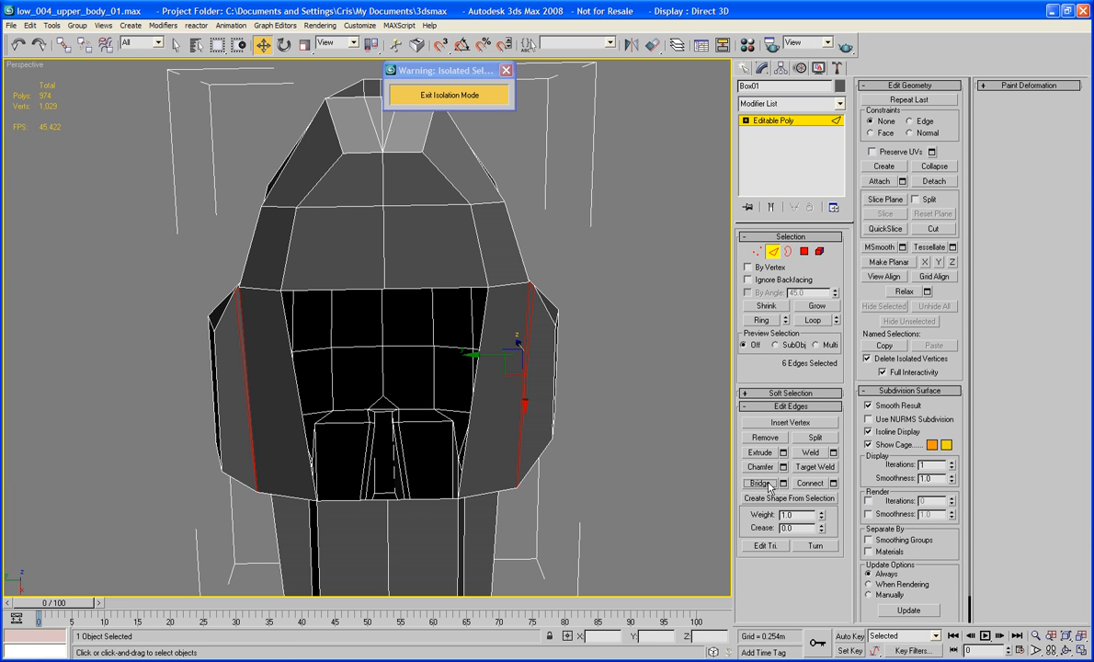
pyautogui.click(694, 452)
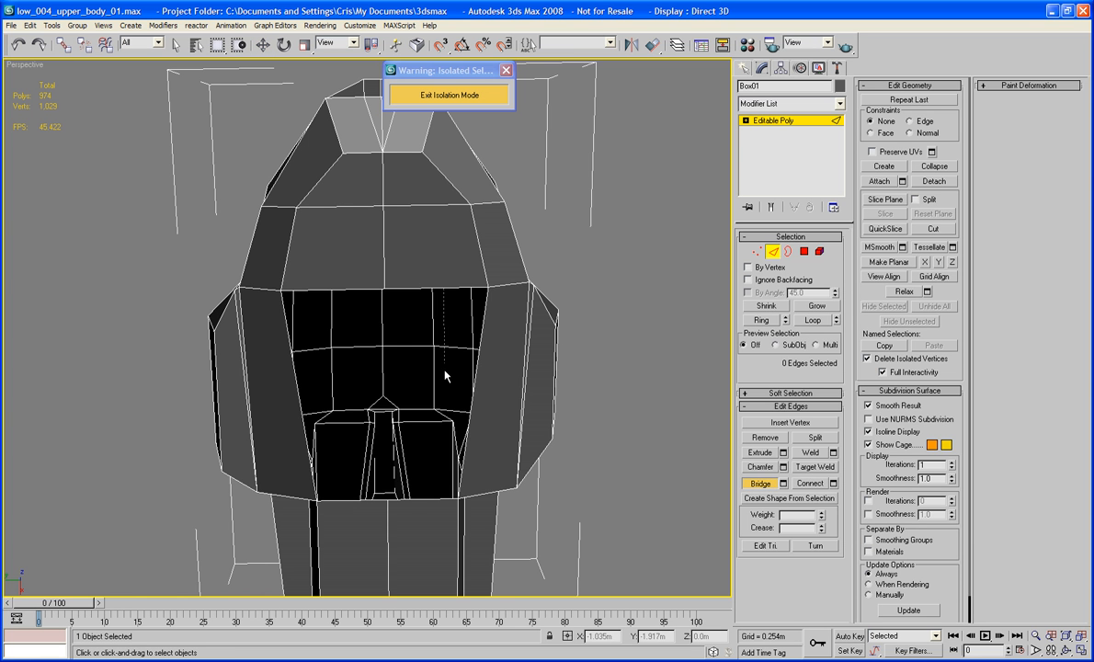
pyautogui.click(438, 500)
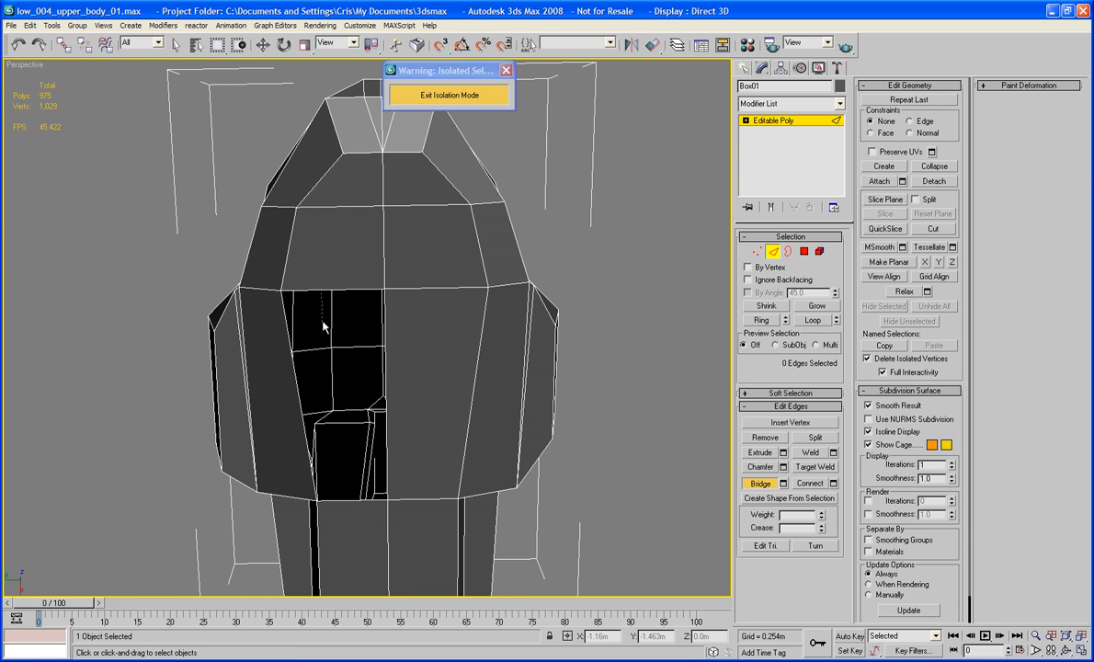
pyautogui.click(337, 502)
pyautogui.rightClick(434, 433)
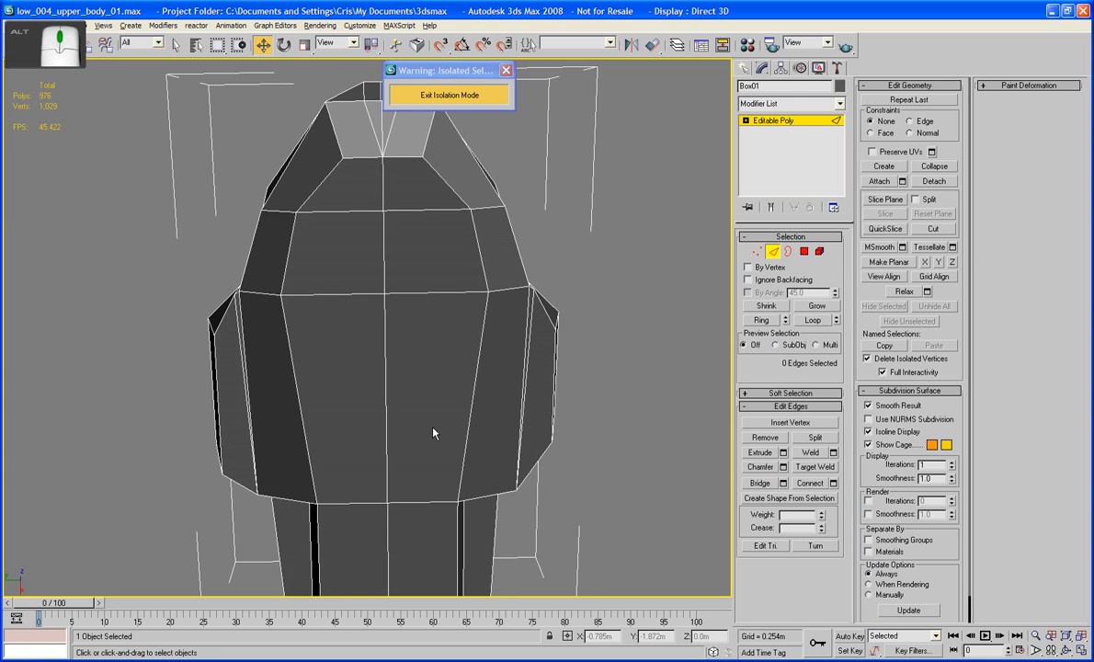
# Select the two central underside polygons and inset them together by a narrow margin.
pyautogui.keyDown('alt'); pyautogui.moveTo(435, 433); pyautogui.dragTo(437, 383, button='middle'); pyautogui.keyUp('alt')
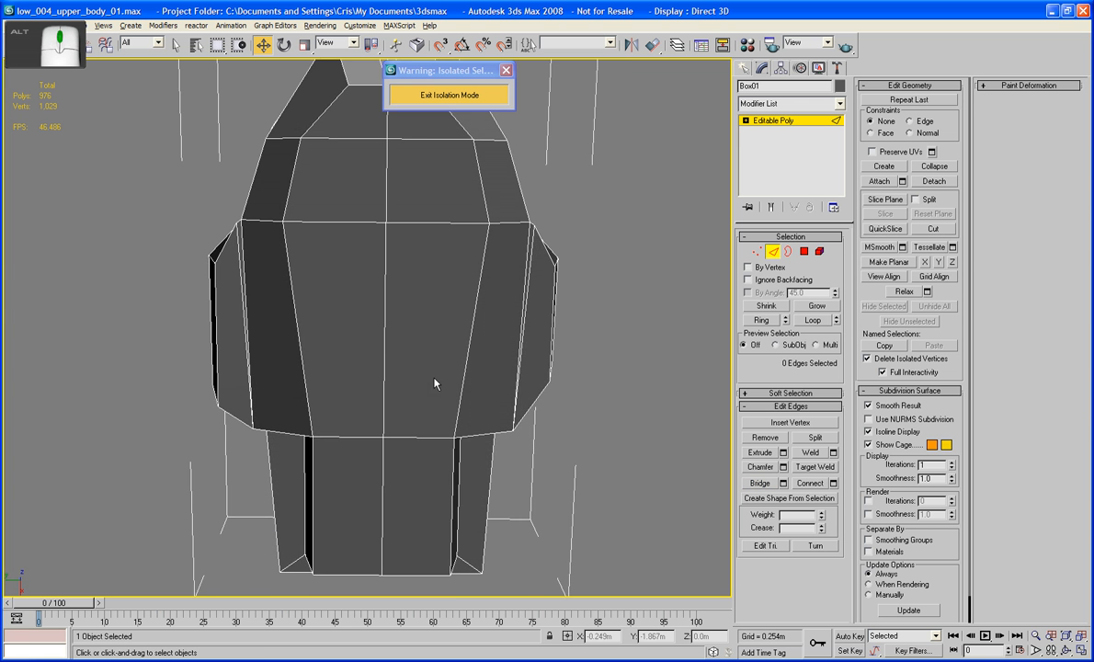
pyautogui.keyDown('alt'); pyautogui.moveTo(440, 318); pyautogui.dragTo(437, 377, button='middle'); pyautogui.keyUp('alt')
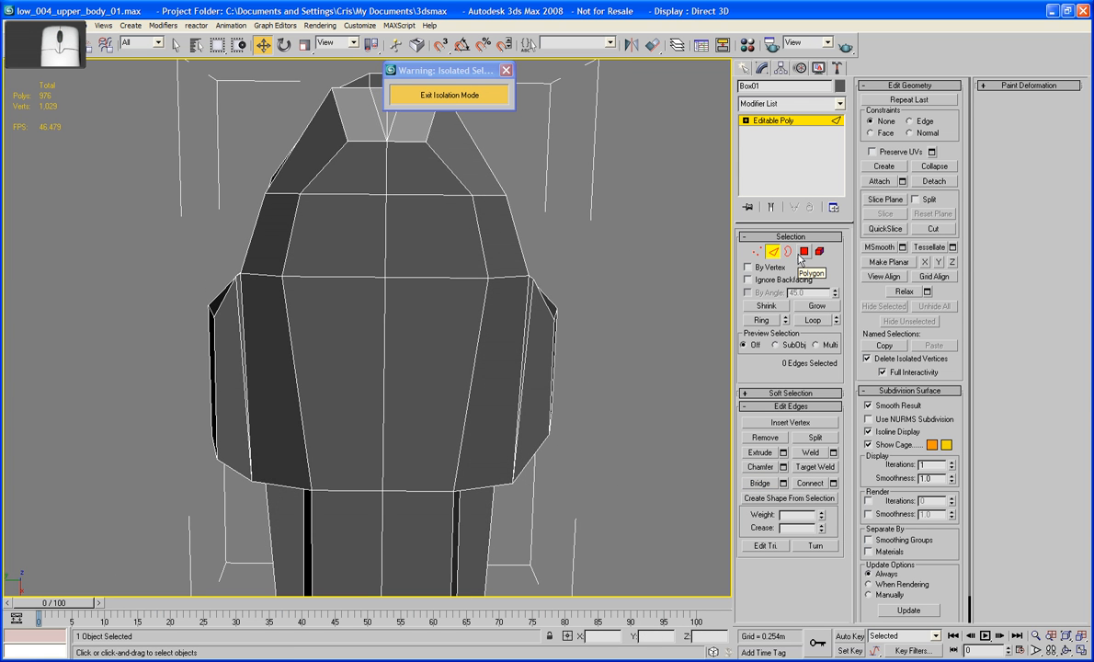
pyautogui.click(803, 252)
pyautogui.click(427, 386)
pyautogui.keyDown('ctrl'); pyautogui.click(336, 358); pyautogui.keyUp('ctrl')
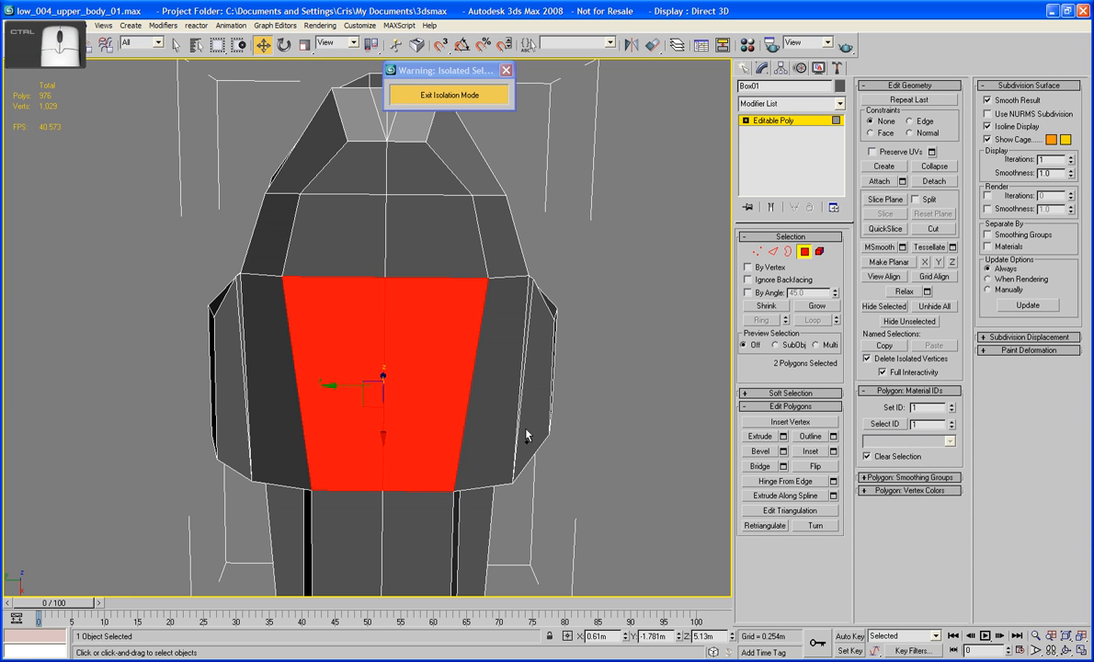
pyautogui.click(809, 451)
pyautogui.moveTo(415, 404); pyautogui.dragTo(417, 361)
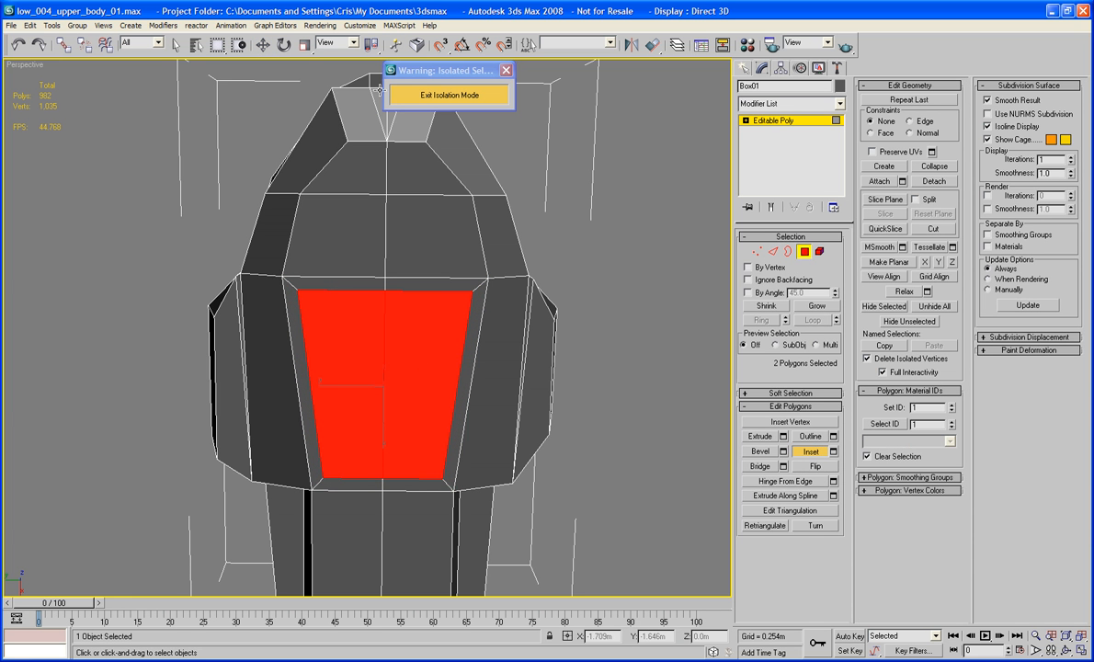
# Select the two slanted side edges of the inset and scale them along Y until they run parallel.
pyautogui.click(305, 47)
pyautogui.click(774, 251)
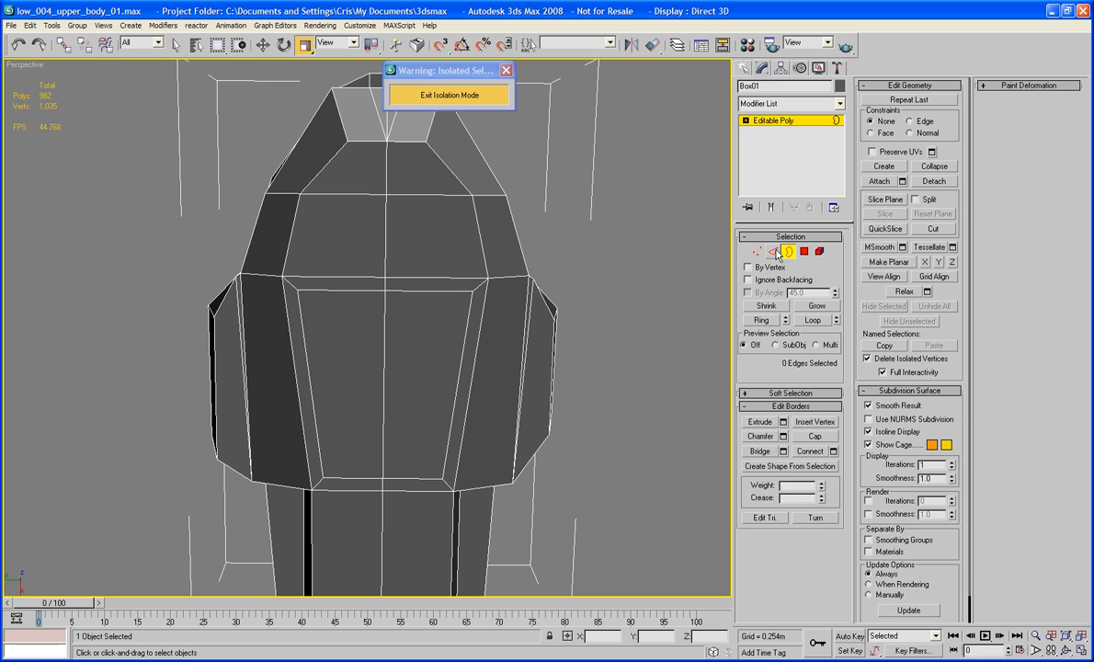
pyautogui.click(466, 356)
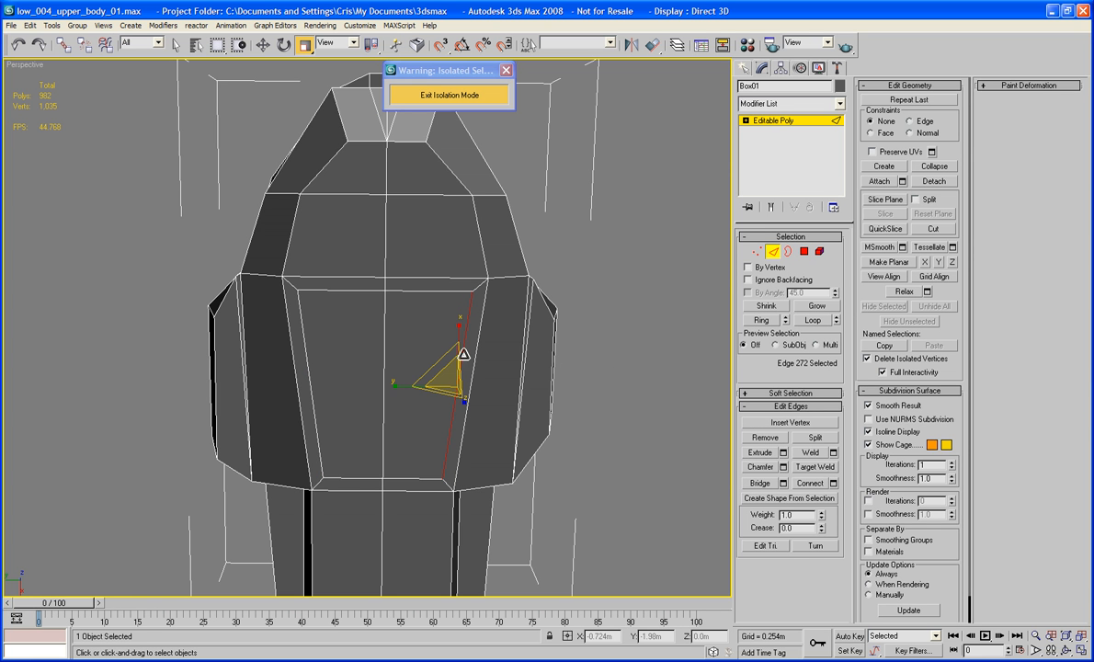
pyautogui.keyDown('ctrl'); pyautogui.click(307, 379); pyautogui.keyUp('ctrl')
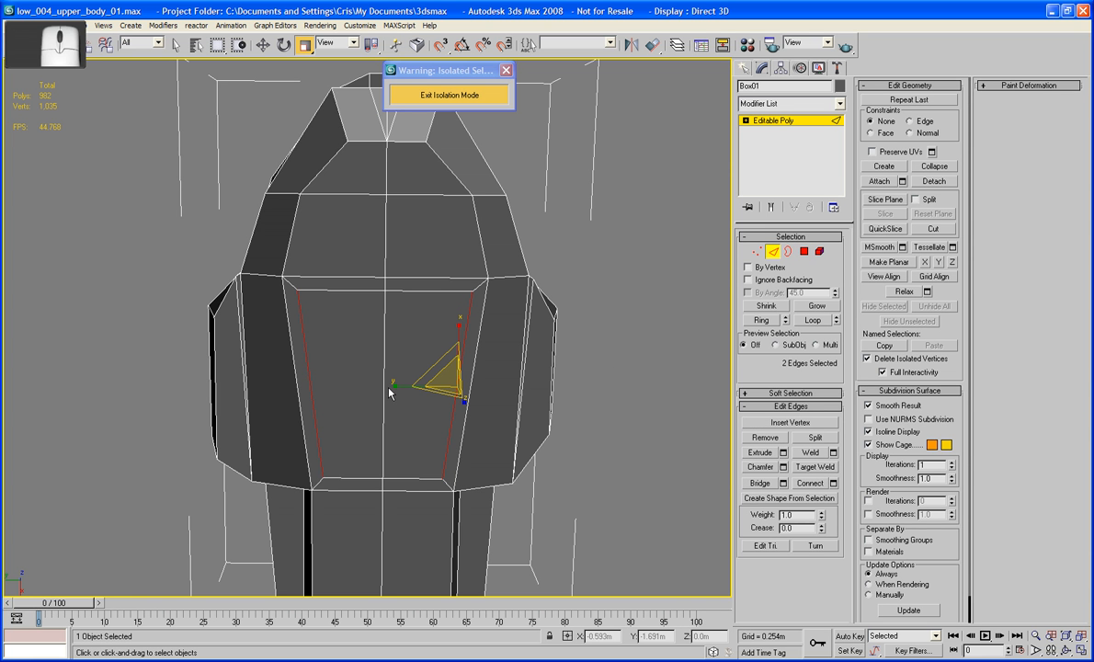
pyautogui.moveTo(392, 386); pyautogui.dragTo(657, 397)
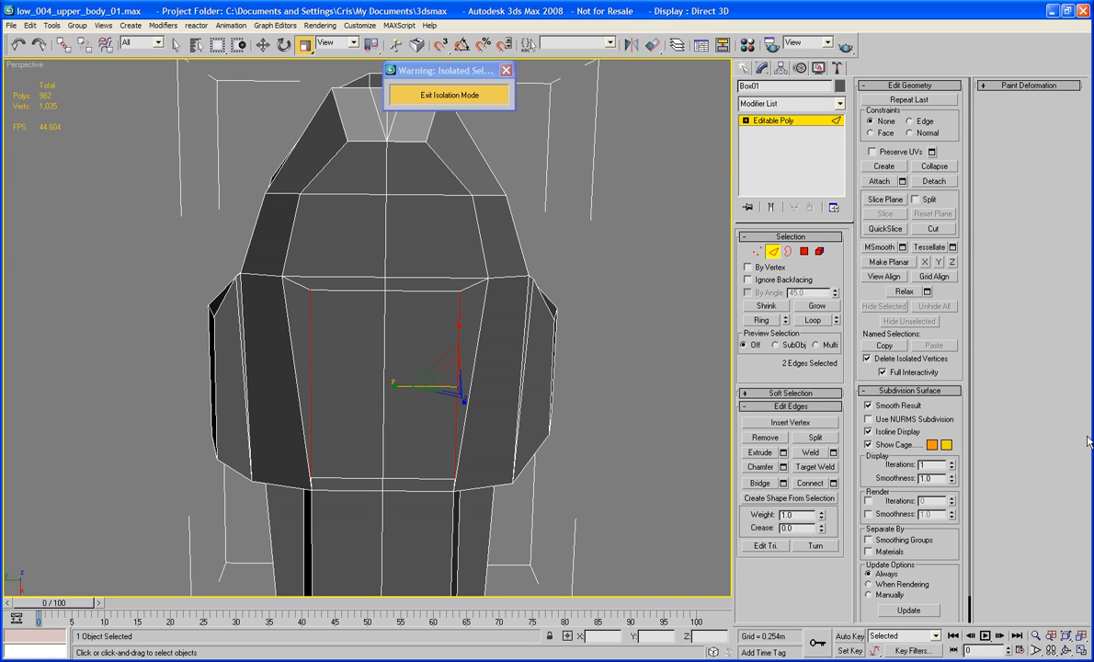
# Scale the two inset underside polygons slightly narrower along Y.
pyautogui.click(803, 251)
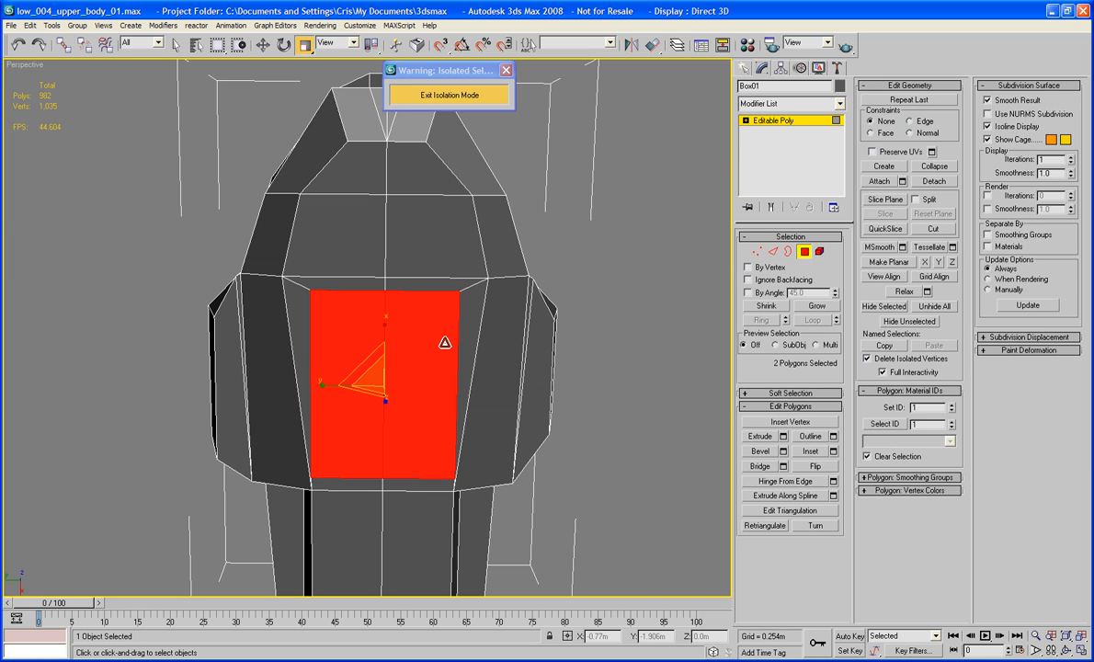
pyautogui.moveTo(444, 342); pyautogui.dragTo(327, 389)
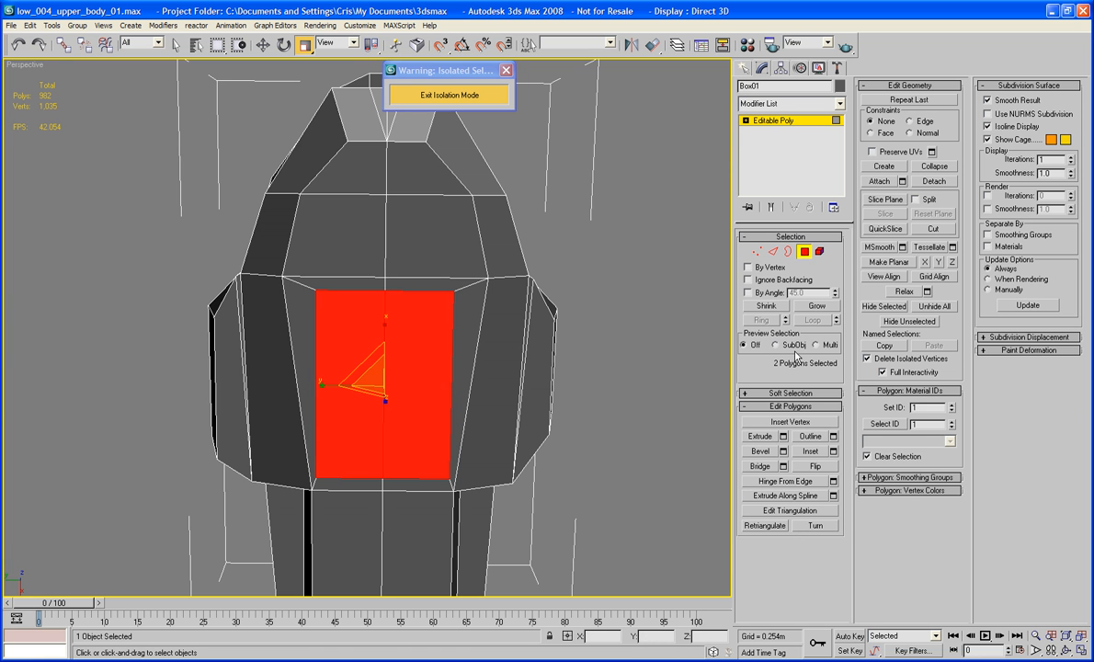
# Select the front and rear edge pairs of the underside inset and flatten them along X, then deselect them.
pyautogui.click(774, 254)
pyautogui.click(422, 291)
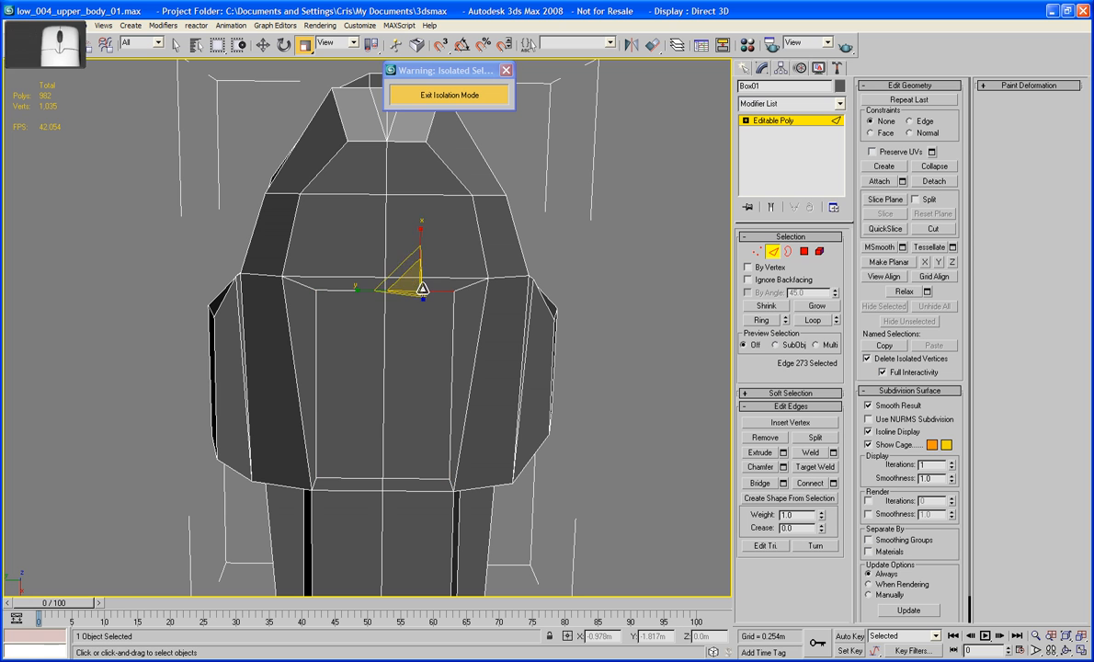
pyautogui.click(347, 288)
pyautogui.keyDown('ctrl'); pyautogui.click(404, 292); pyautogui.keyUp('ctrl')
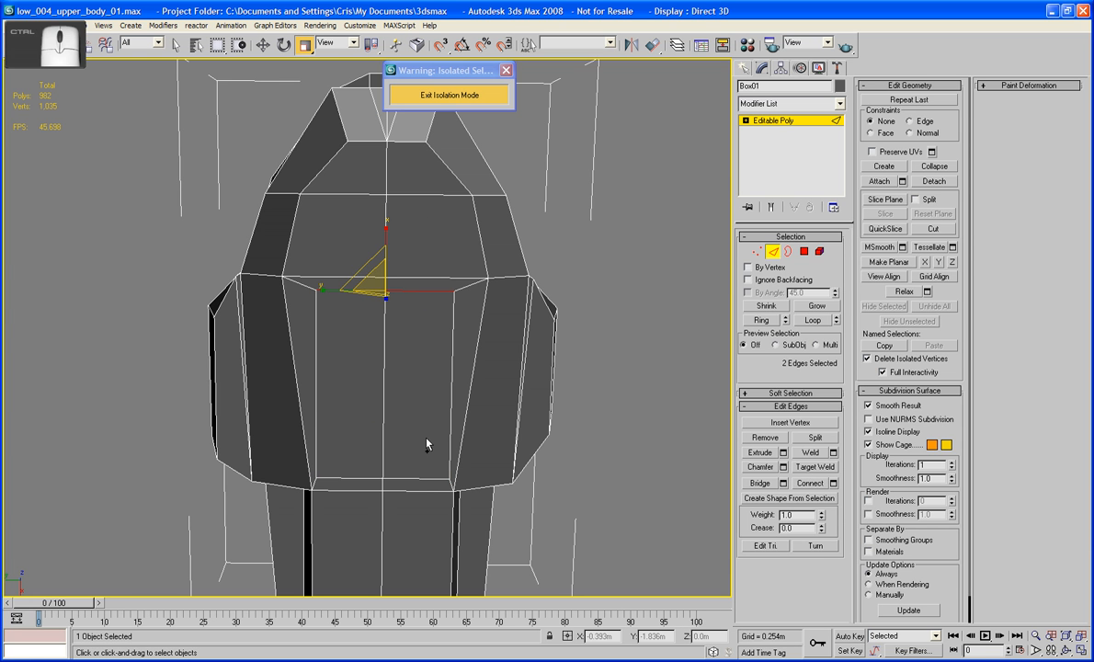
pyautogui.keyDown('ctrl'); pyautogui.click(418, 480); pyautogui.keyUp('ctrl')
pyautogui.keyDown('ctrl'); pyautogui.click(333, 479); pyautogui.keyUp('ctrl')
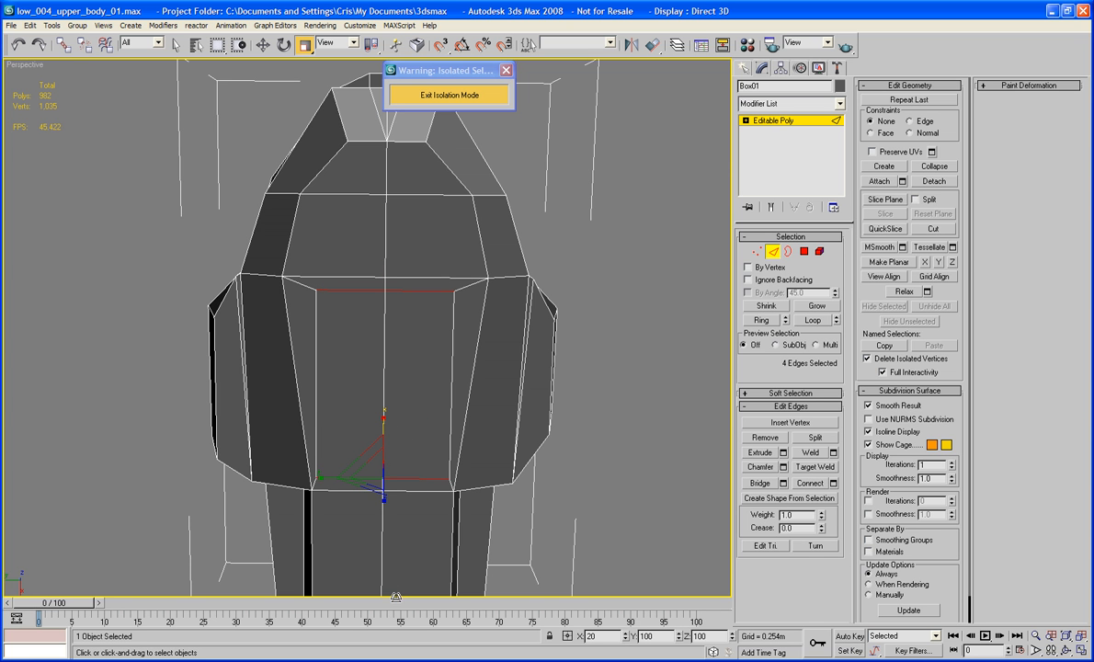
pyautogui.click(643, 364)
# Bring the legs back out of isolation and extrude the two inset underside polygons inward to form a recess for the hip.
pyautogui.keyDown('alt'); pyautogui.moveTo(644, 364); pyautogui.dragTo(617, 204, button='middle'); pyautogui.keyUp('alt')
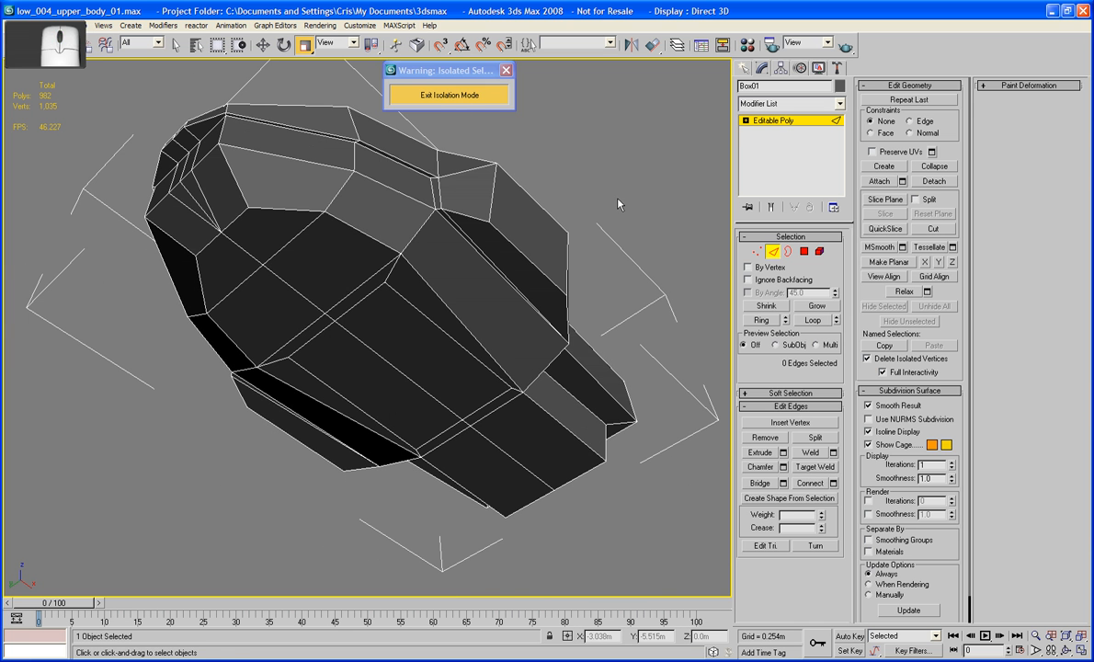
pyautogui.click(471, 94)
pyautogui.scroll(8, 451, 124)
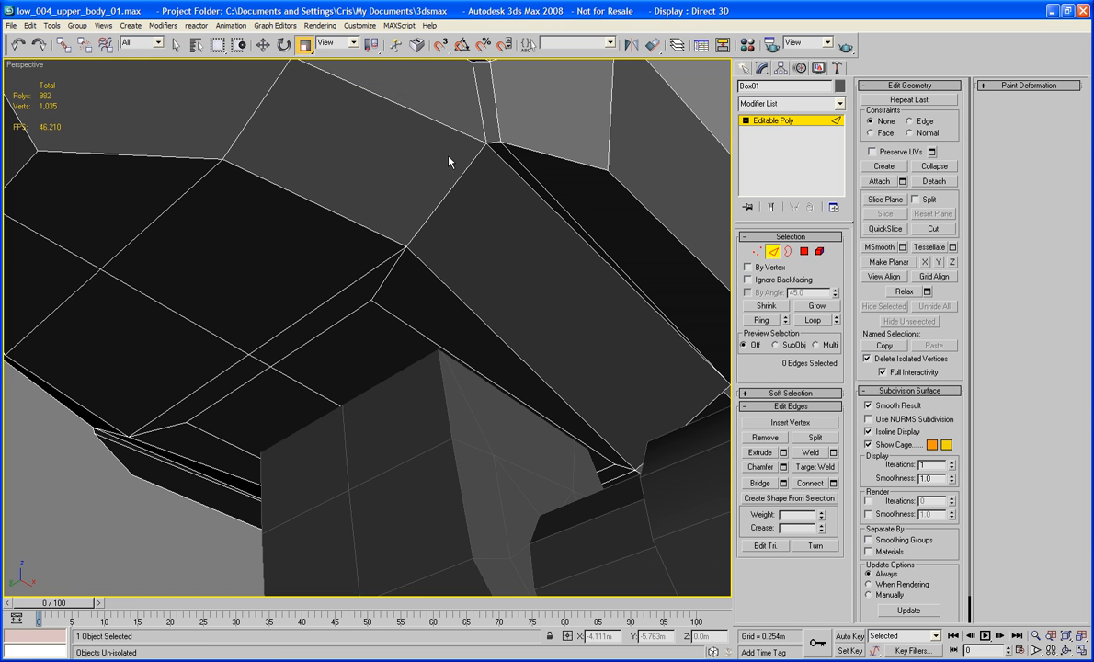
pyautogui.click(804, 253)
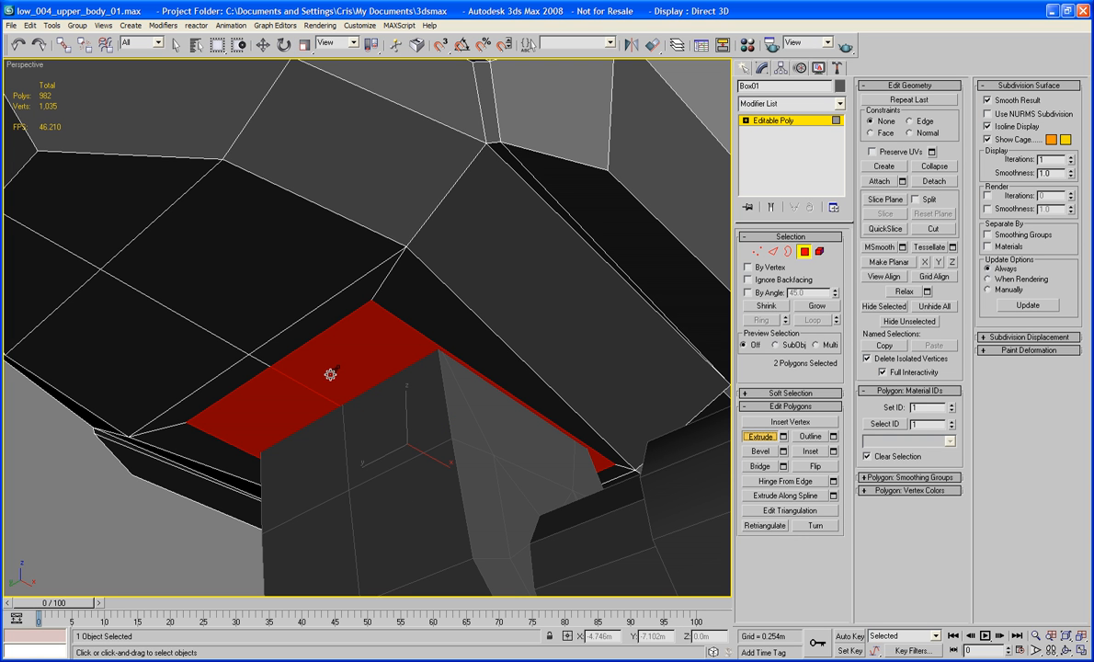
pyautogui.moveTo(330, 442); pyautogui.dragTo(339, 476)
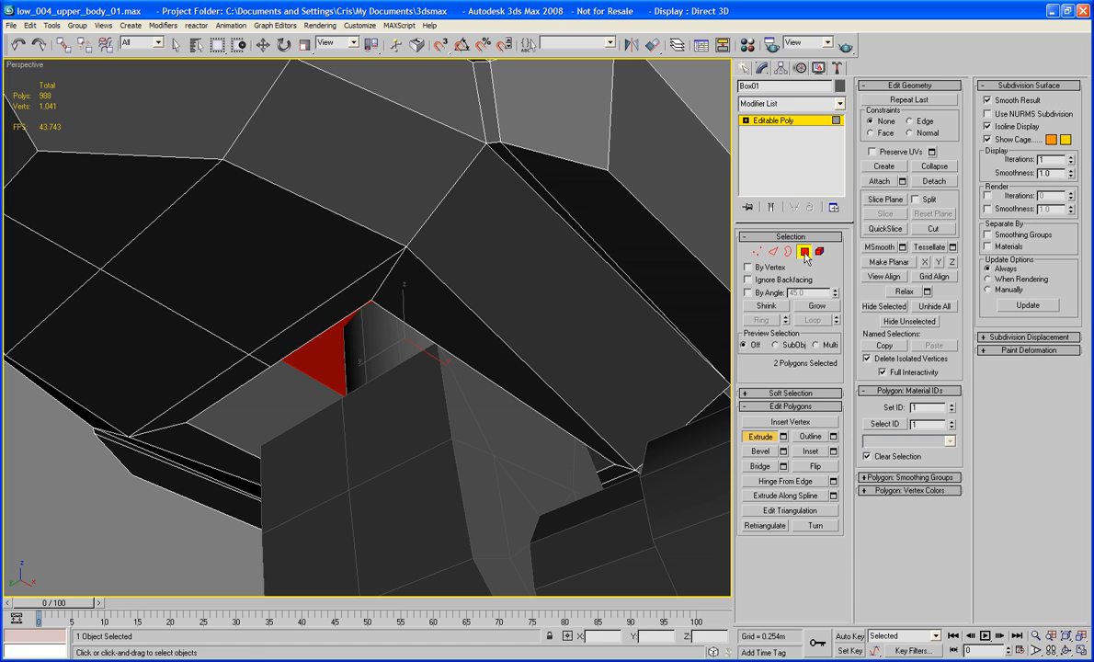
pyautogui.click(804, 255)
# Deselect the body and examine from the front how it sits on the hip and legs.
pyautogui.scroll(-5, 569, 316)
pyautogui.moveTo(569, 315); pyautogui.dragTo(563, 250, button='middle')
pyautogui.click(640, 215)
pyautogui.keyDown('alt'); pyautogui.moveTo(639, 215); pyautogui.dragTo(608, 247, button='middle'); pyautogui.keyUp('alt')
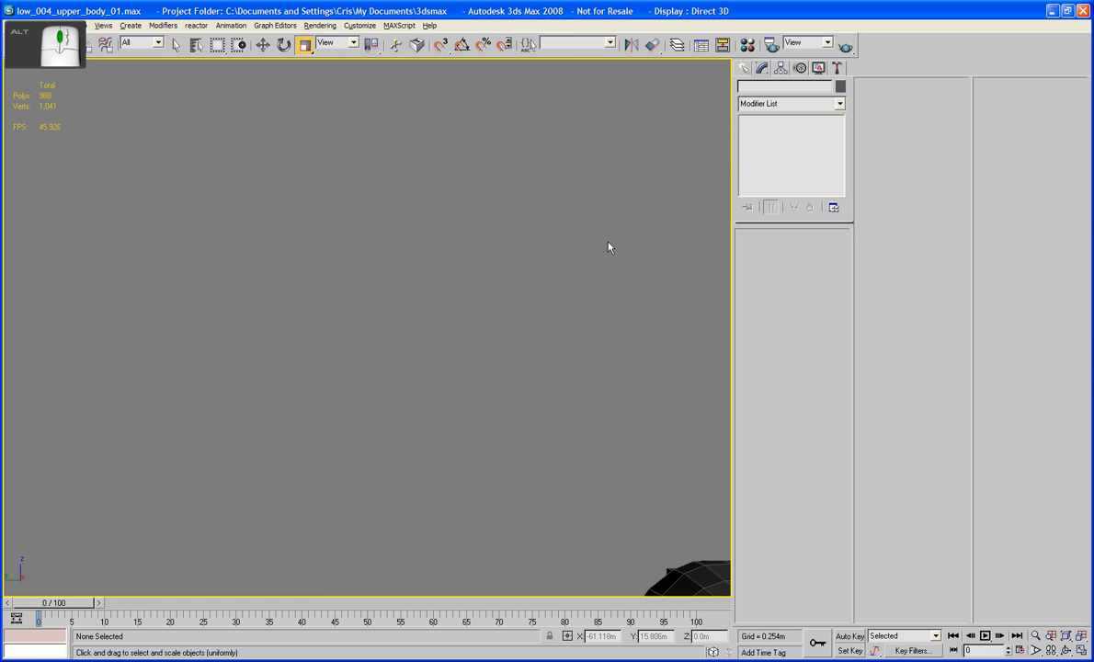
pyautogui.press('z')
pyautogui.keyDown('alt'); pyautogui.moveTo(535, 242); pyautogui.dragTo(553, 275, button='middle'); pyautogui.keyUp('alt')
pyautogui.scroll(8, 552, 275)
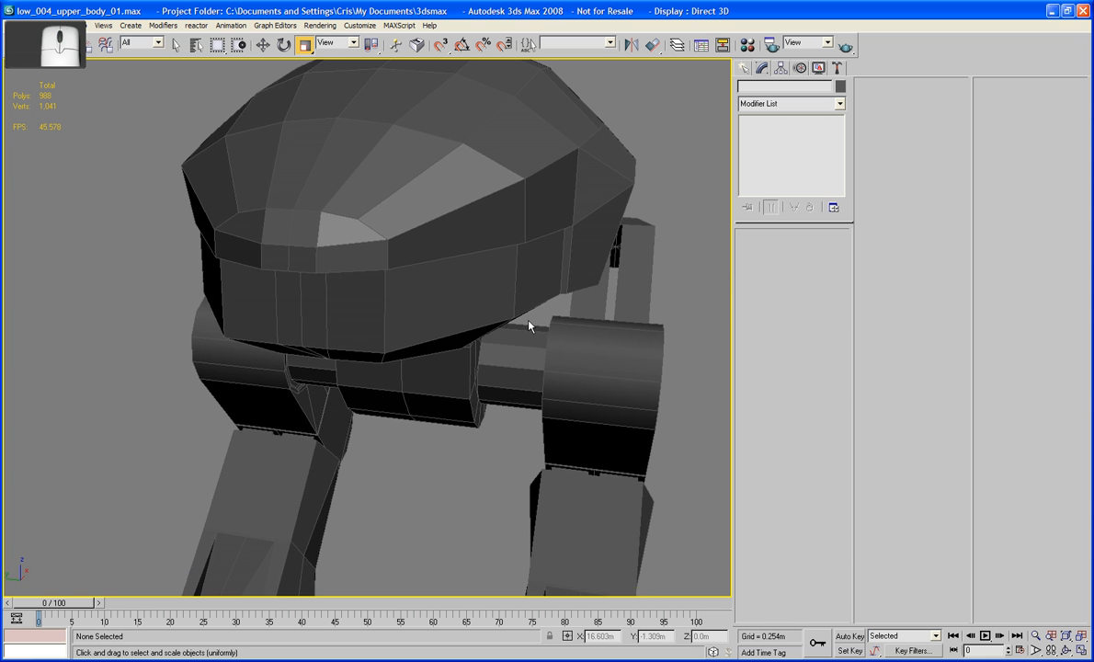
pyautogui.keyDown('alt'); pyautogui.moveTo(532, 354); pyautogui.dragTo(402, 337, button='middle'); pyautogui.keyUp('alt')
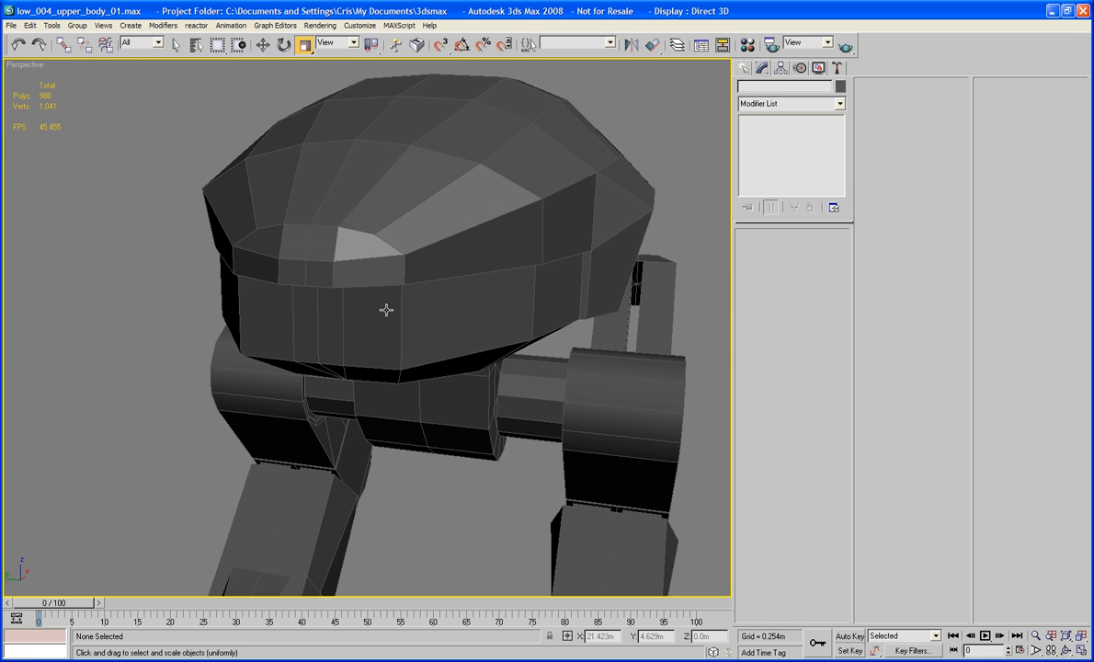
# Select the four polygons across the lower front face of the body and inset them together by a very narrow margin.
pyautogui.click(358, 297)
pyautogui.click(807, 254)
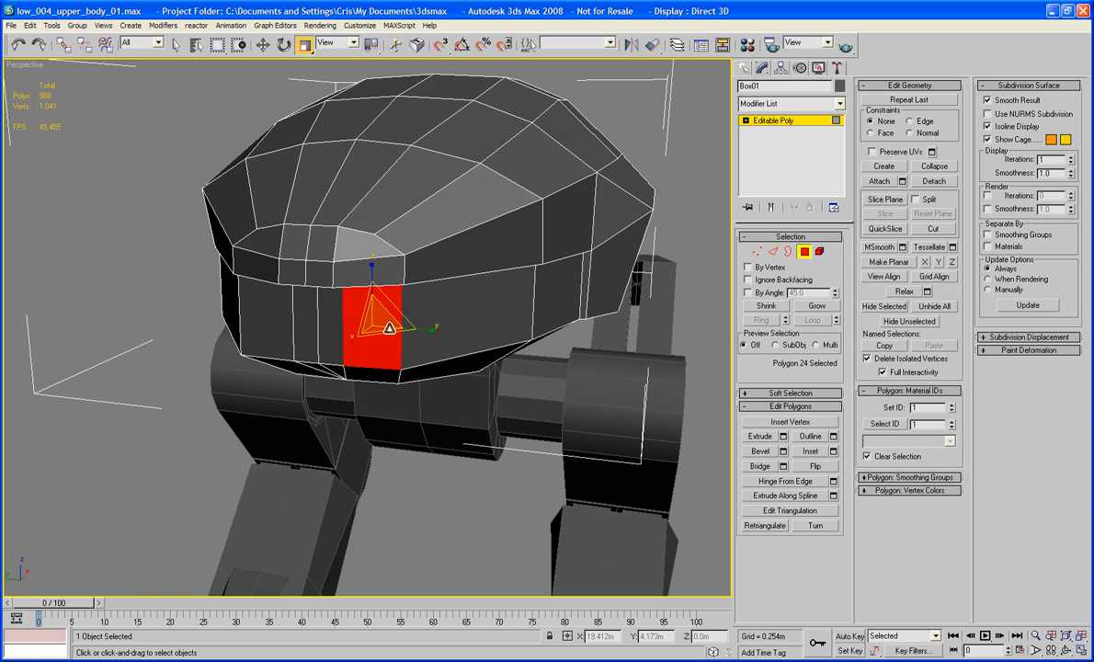
pyautogui.keyDown('ctrl'); pyautogui.click(325, 327); pyautogui.keyUp('ctrl')
pyautogui.keyDown('ctrl'); pyautogui.click(305, 327); pyautogui.keyUp('ctrl')
pyautogui.keyDown('ctrl'); pyautogui.click(253, 305); pyautogui.keyUp('ctrl')
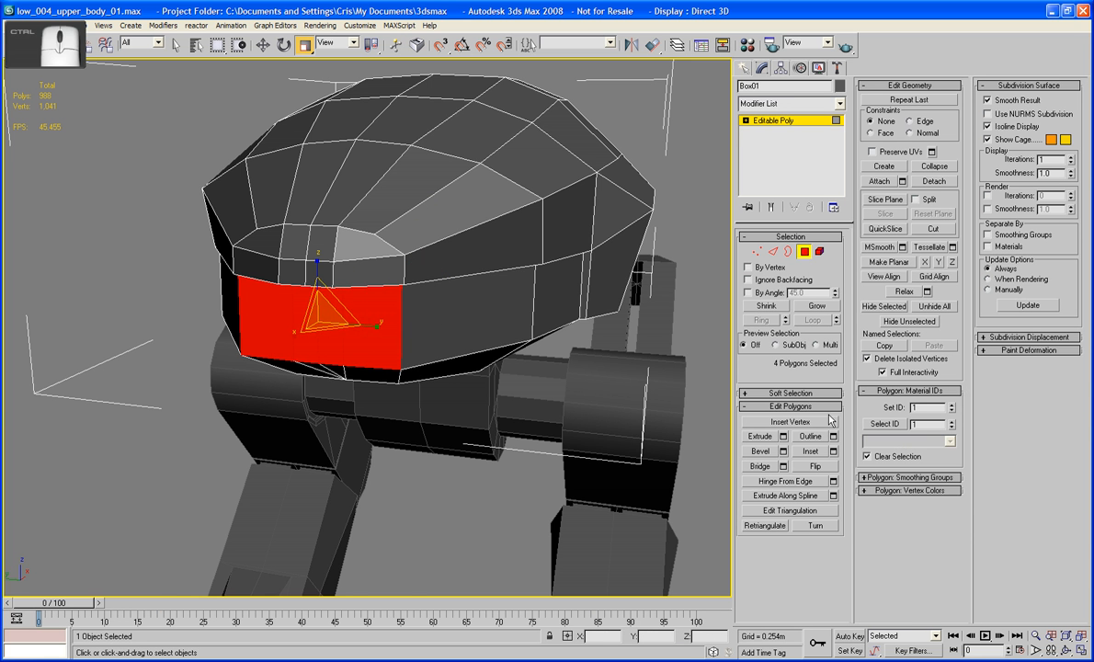
pyautogui.click(809, 450)
pyautogui.moveTo(380, 338); pyautogui.dragTo(379, 335)
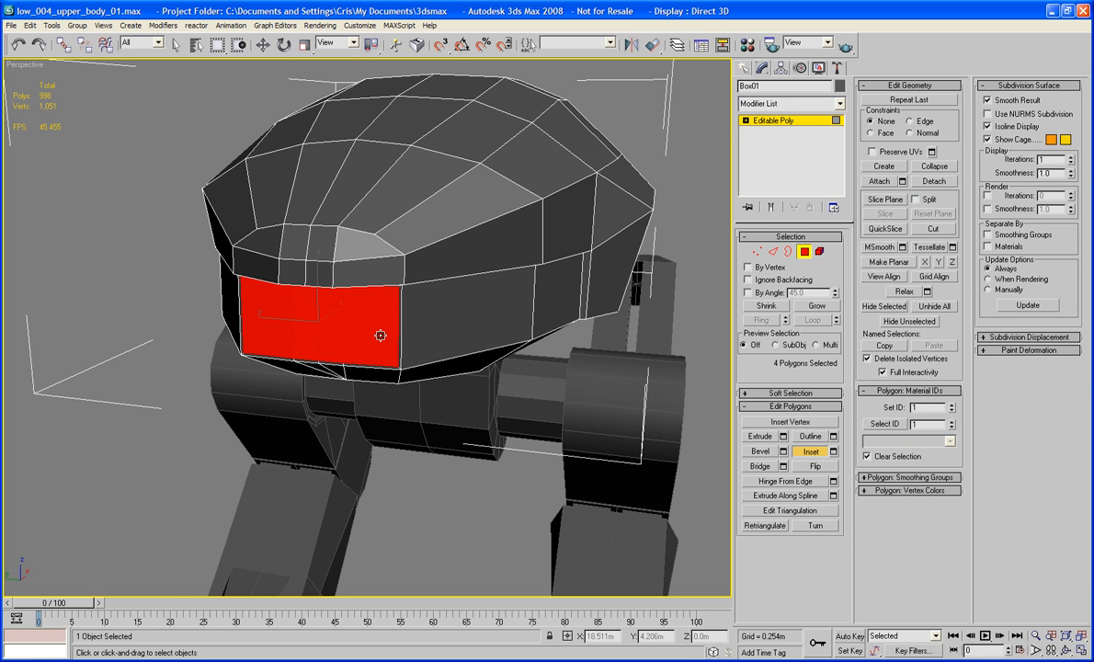
# Extrude the four inset front polygons inward to form a recessed opening, and deselect the body to review the whole robot.
pyautogui.click(756, 437)
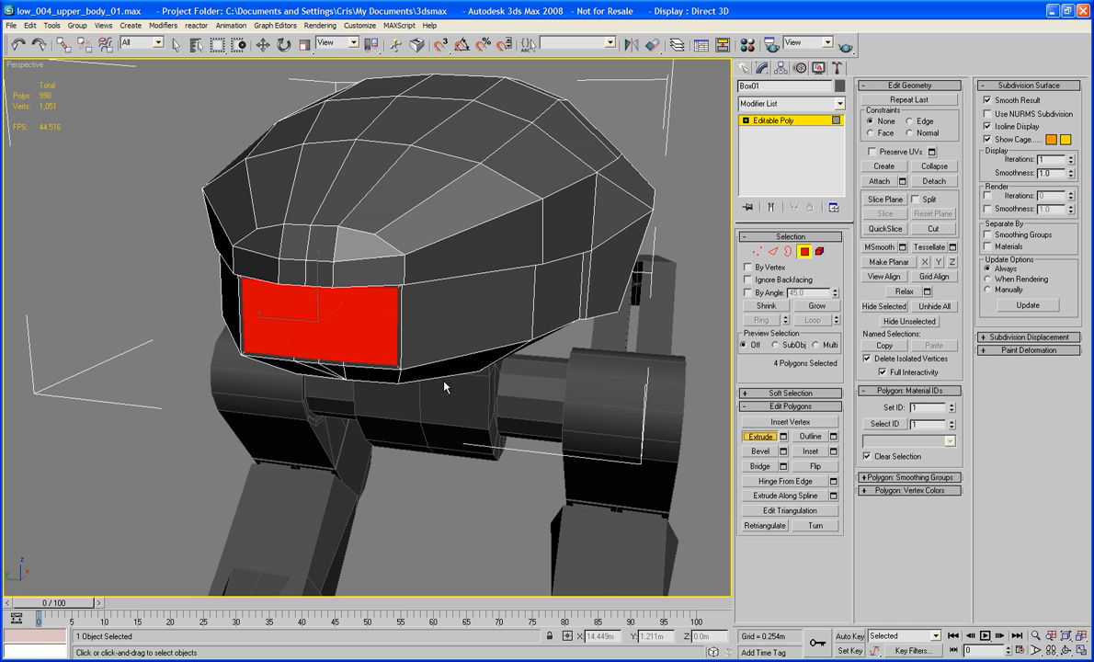
pyautogui.moveTo(364, 345); pyautogui.dragTo(372, 371)
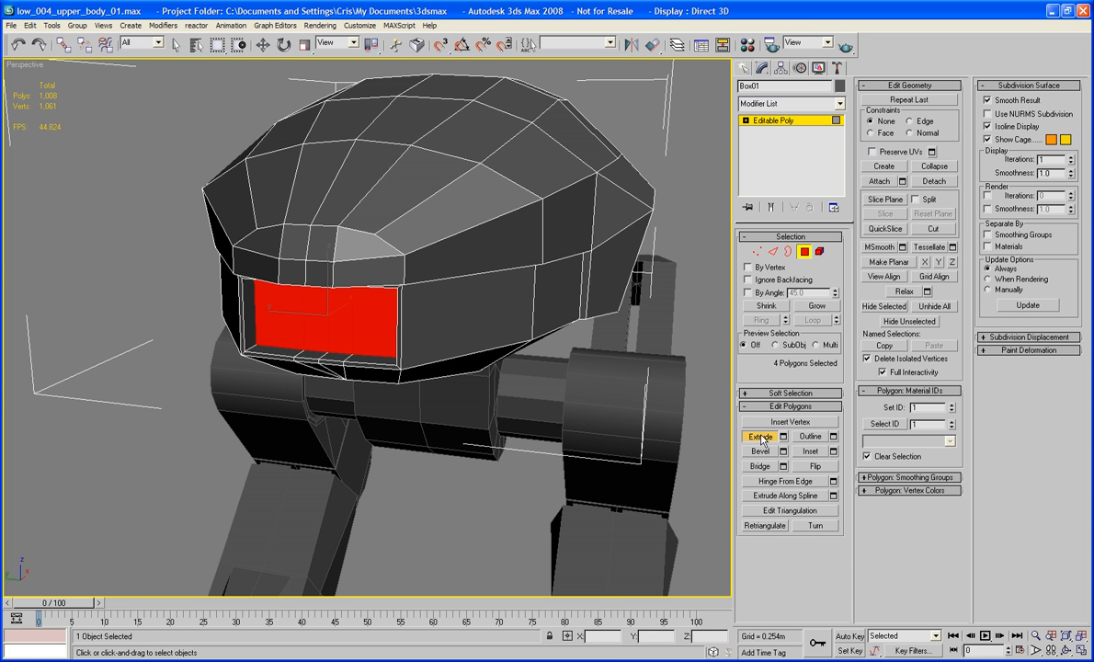
pyautogui.press('r')
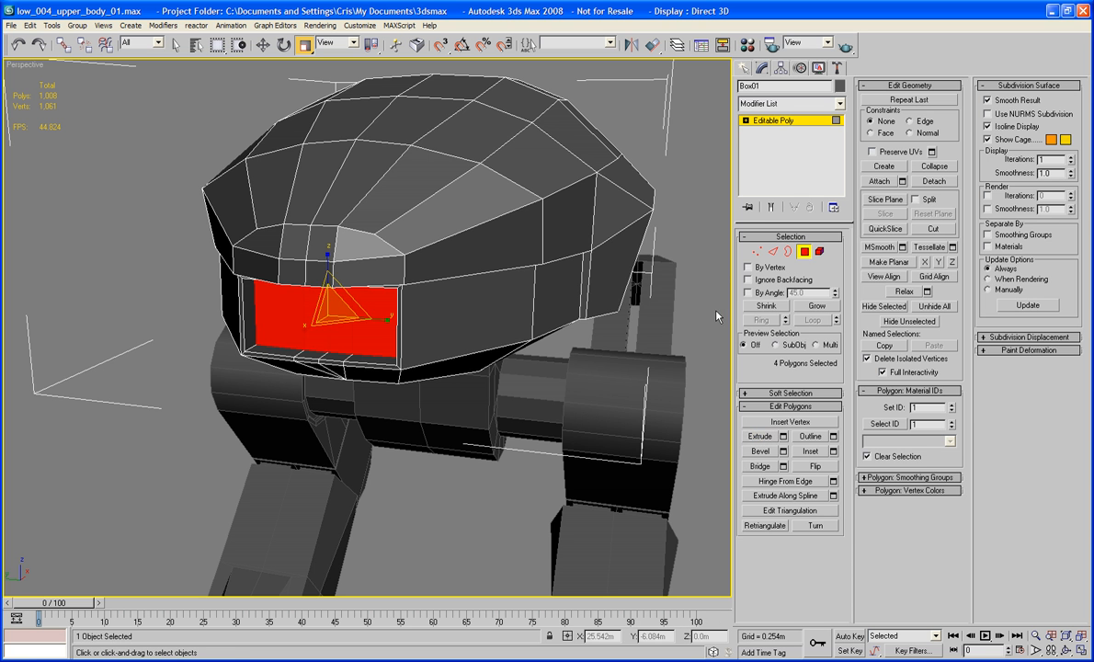
pyautogui.click(716, 310)
pyautogui.click(804, 253)
pyautogui.click(709, 297)
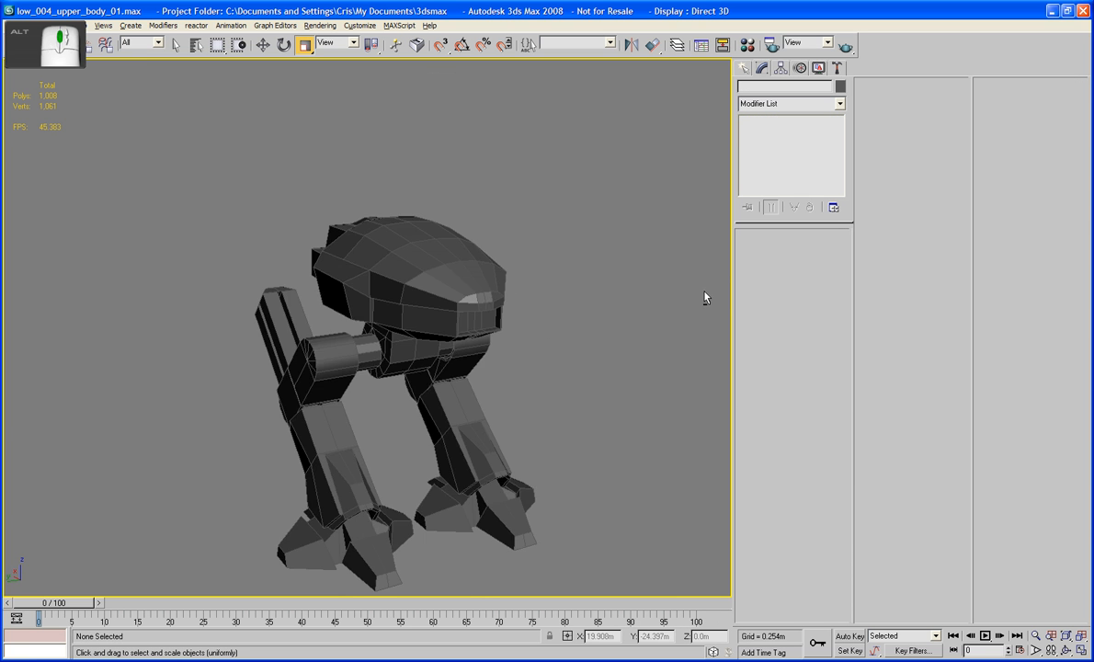
pyautogui.keyDown('alt'); pyautogui.moveTo(704, 297); pyautogui.dragTo(704, 447, button='middle'); pyautogui.keyUp('alt')
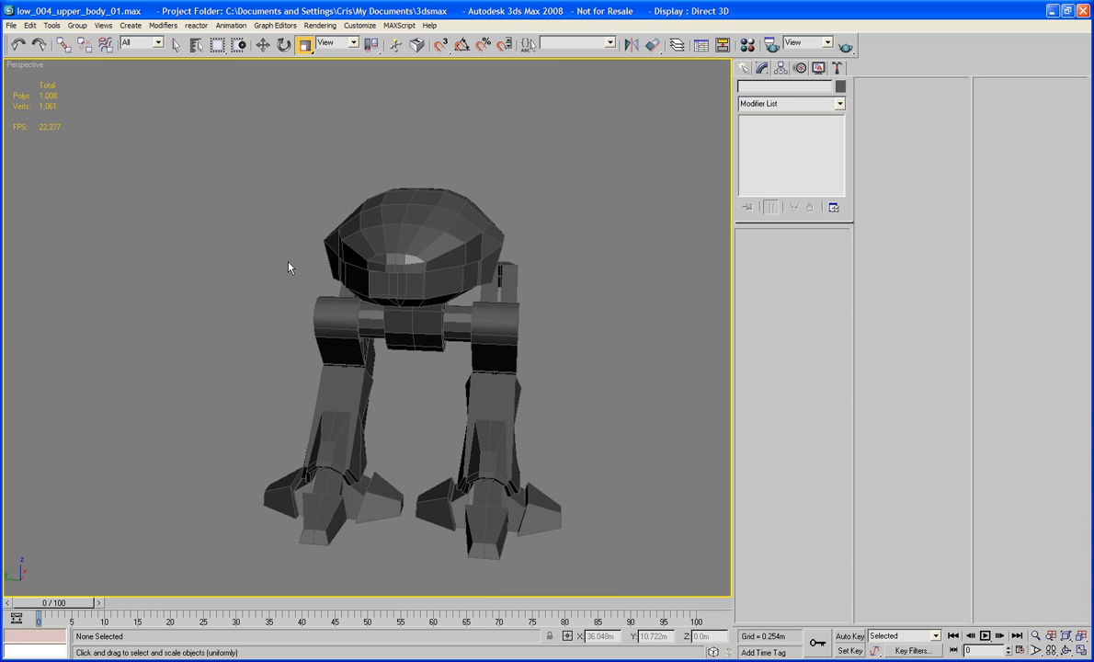
pyautogui.moveTo(293, 273)
pyautogui.keyDown('alt'); pyautogui.mouseDown(button='middle')
pyautogui.moveTo(423, 273)
pyautogui.moveTo(281, 273)
pyautogui.mouseUp(button='middle'); pyautogui.keyUp('alt')
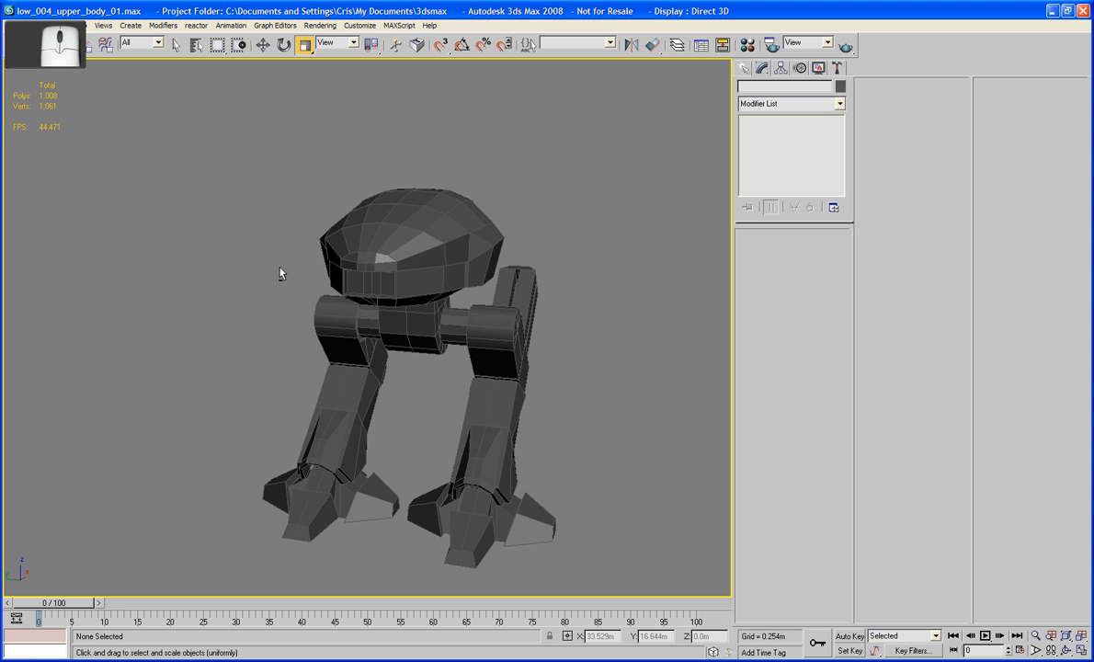